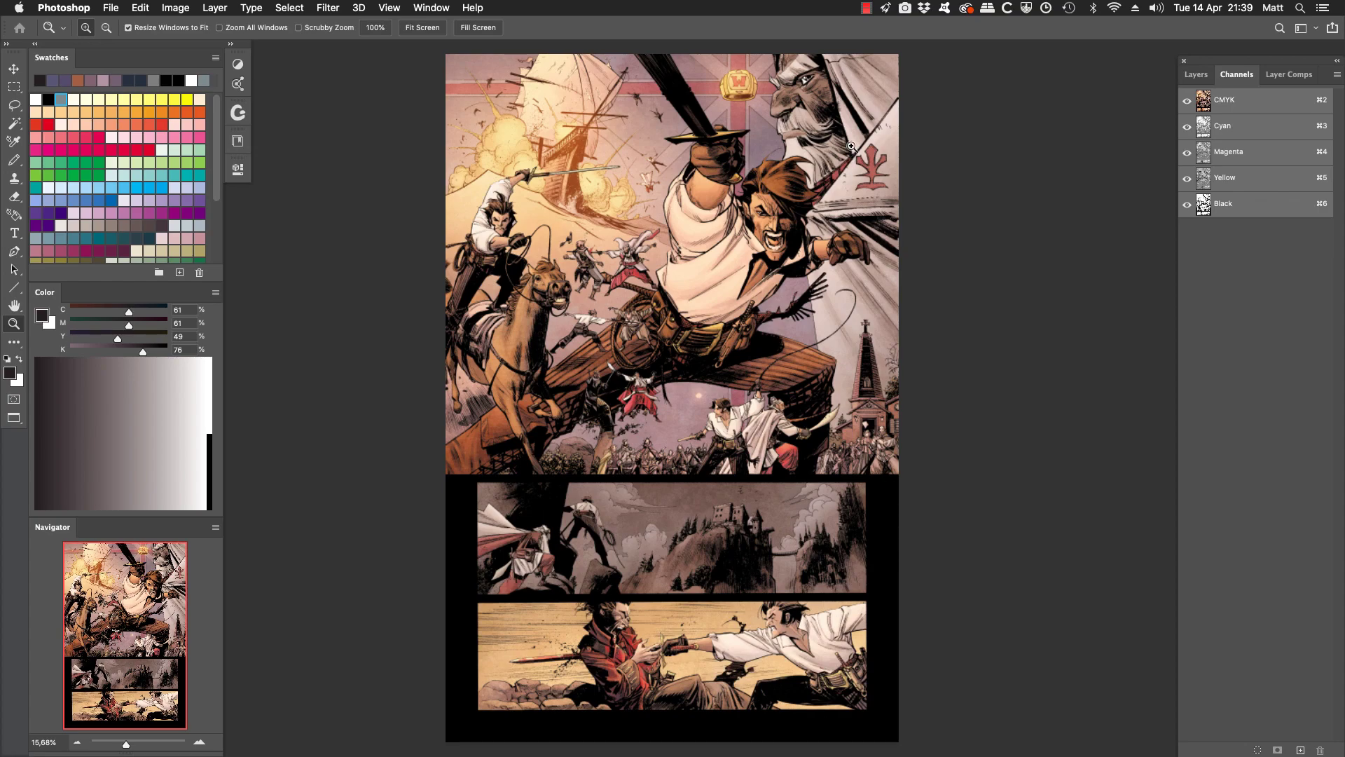
Make Cyan the only active channel while keeping the full CMYK image displayed, with the shouting hero's face magnified
drag(851, 138, 747, 364)
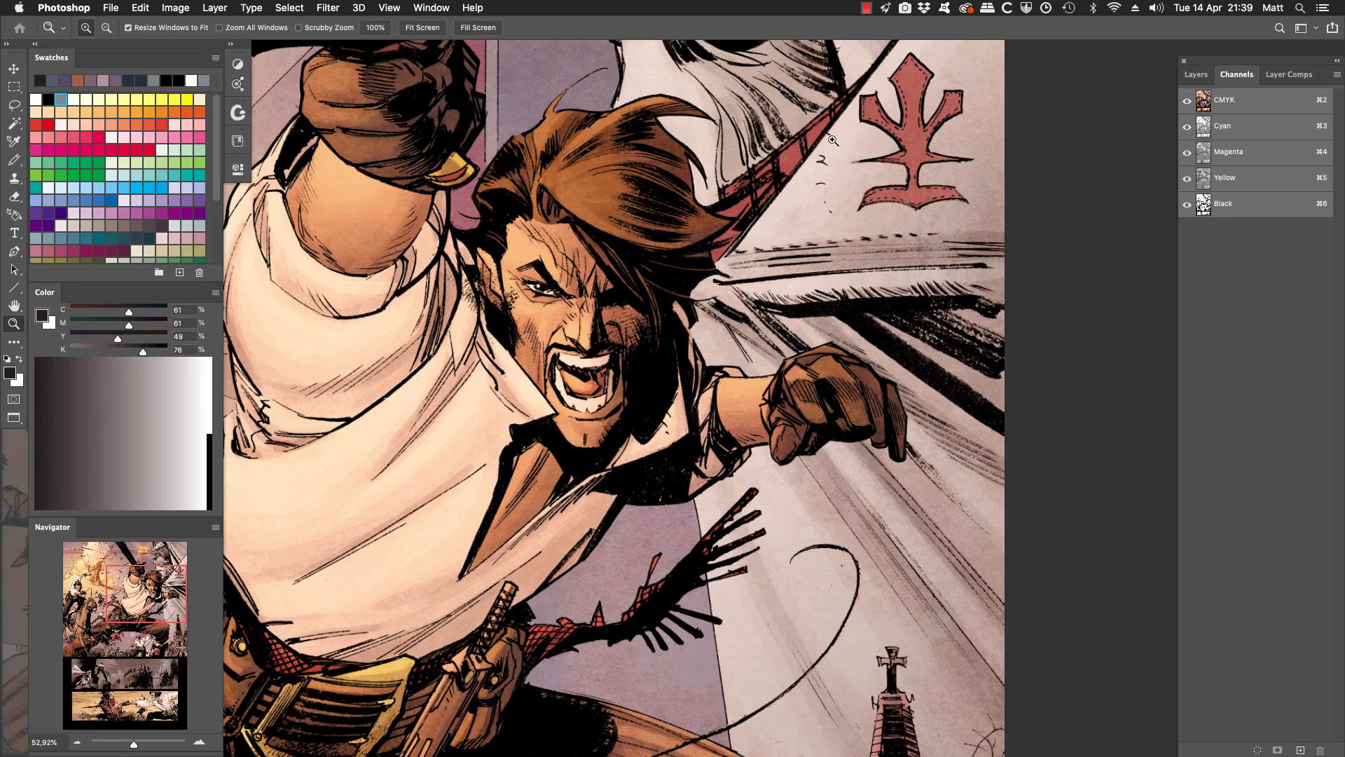
drag(852, 127, 565, 394)
drag(744, 319, 729, 373)
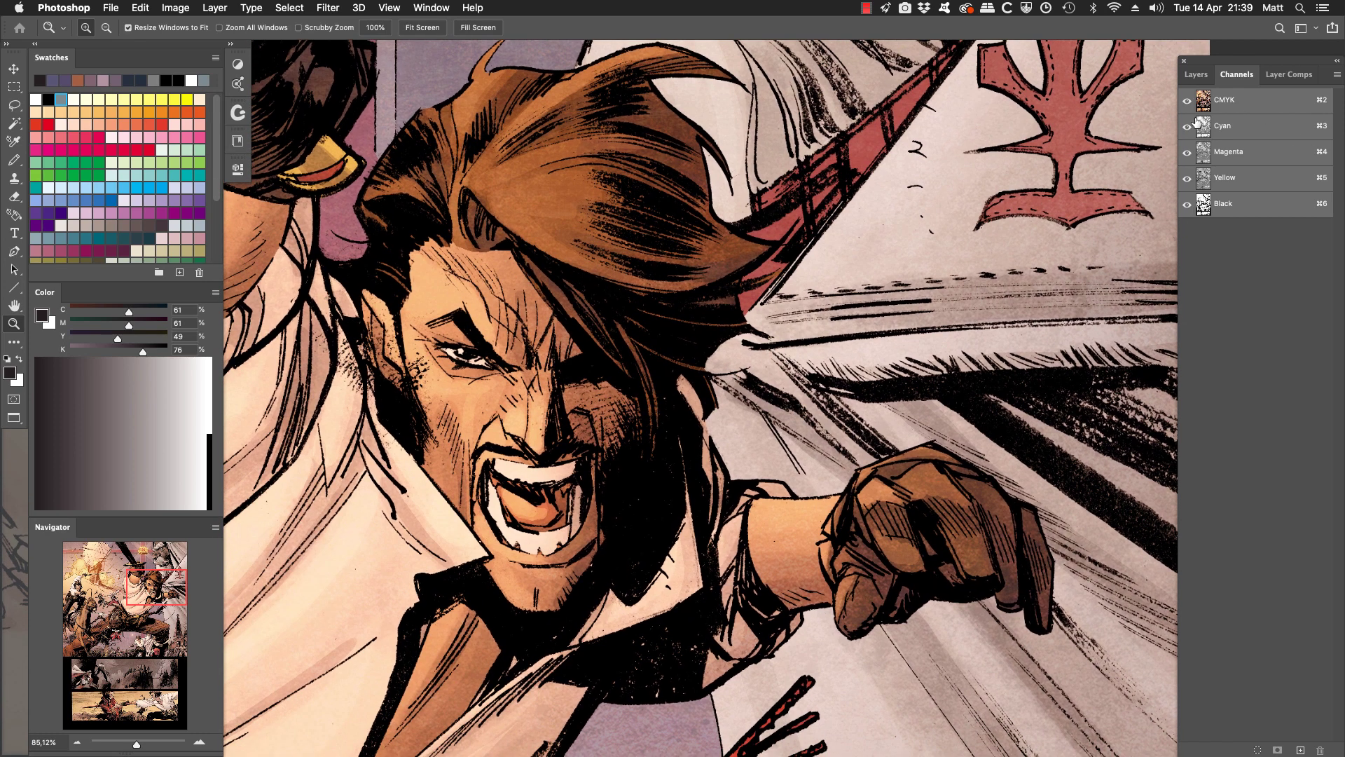
click(1251, 130)
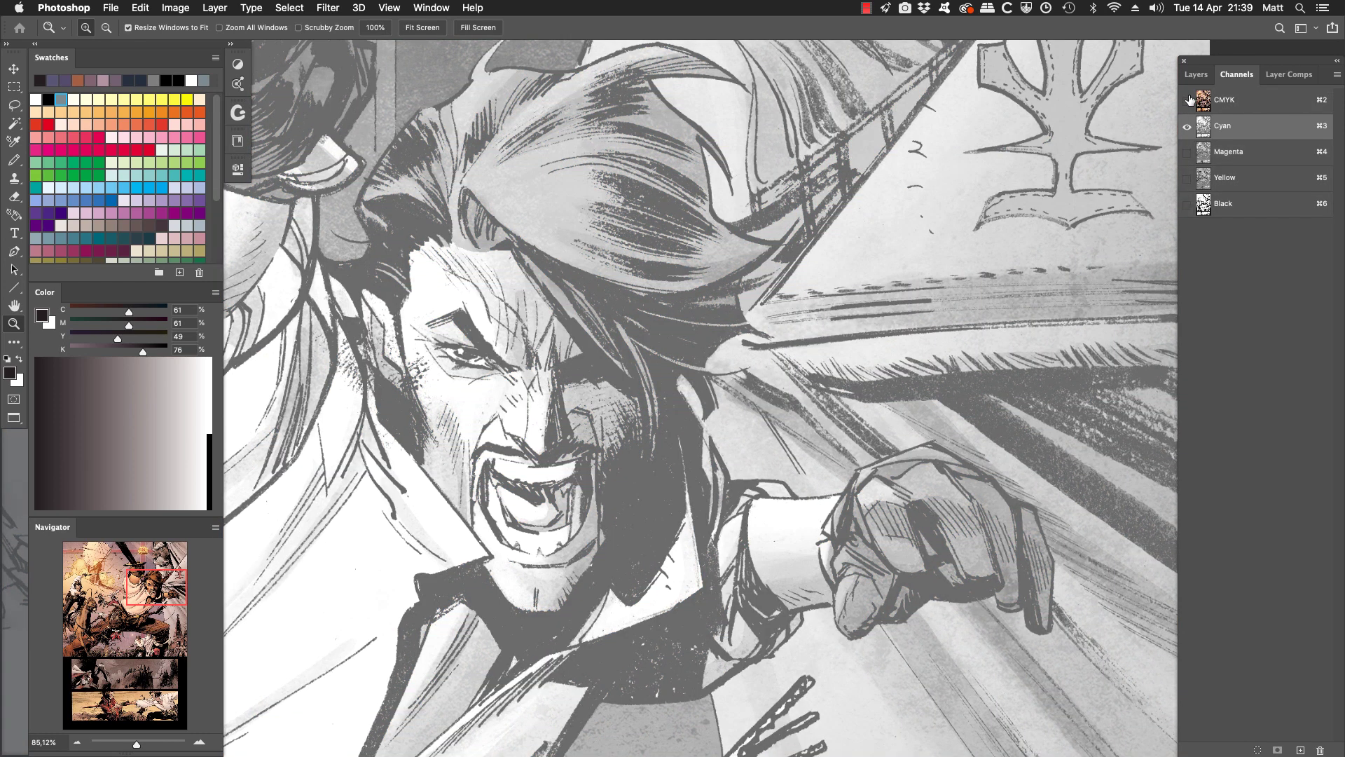
click(1188, 100)
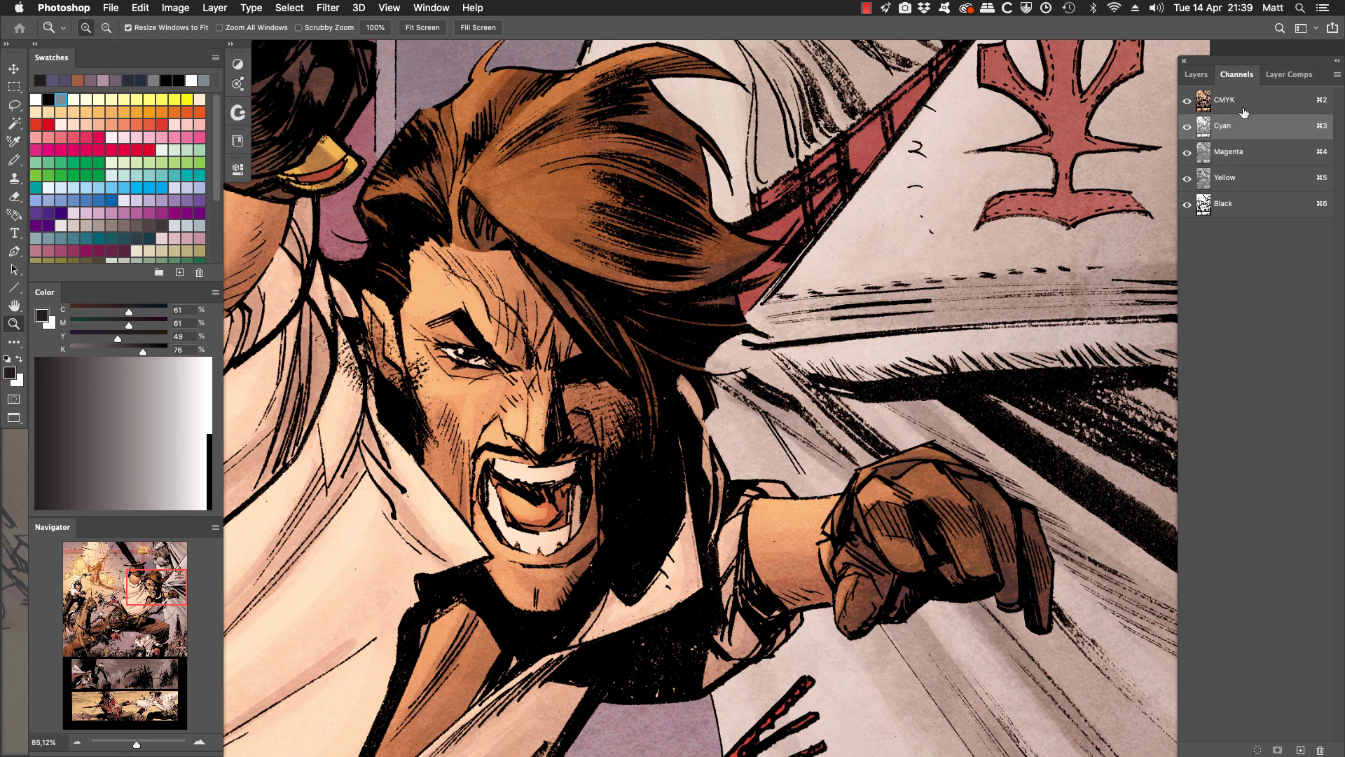
Compare the colours beneath the line art around the hero's hair with the Black channel hidden and shown
click(1187, 204)
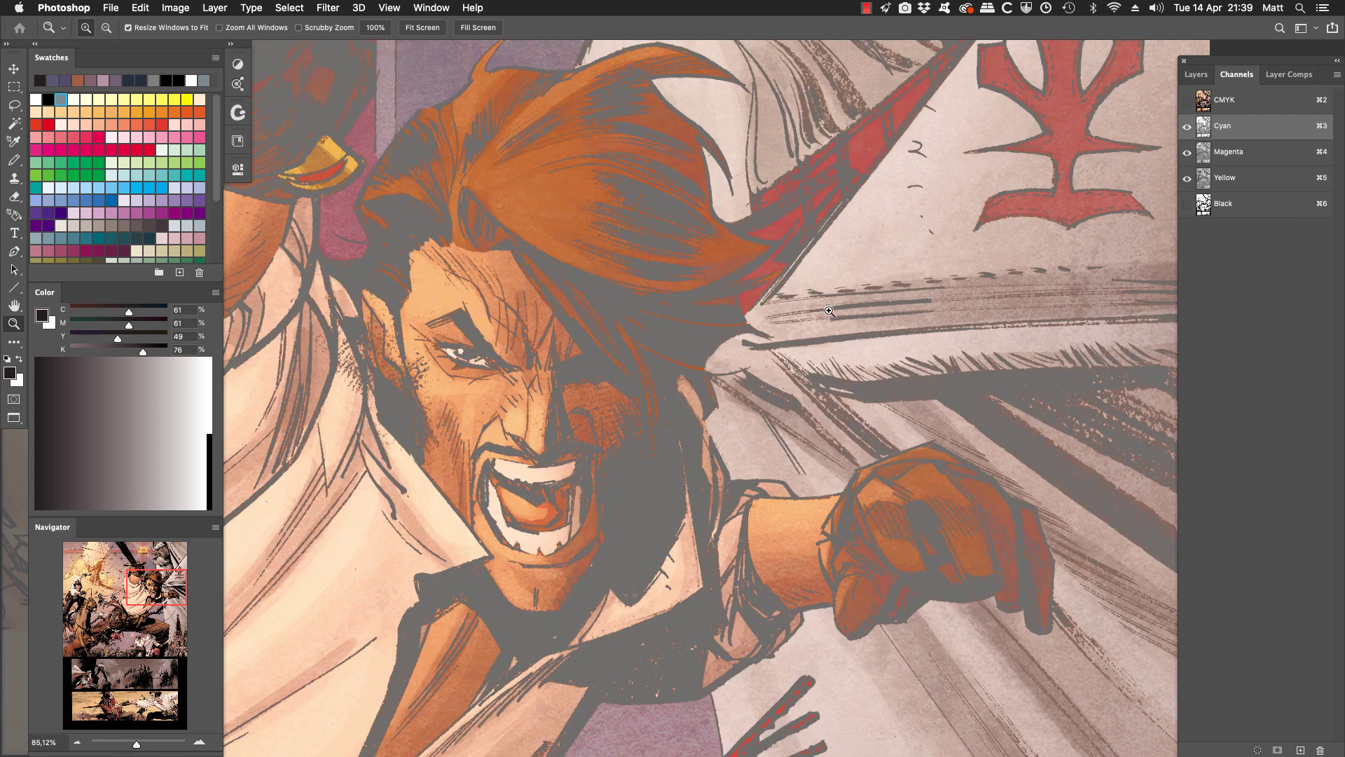
drag(771, 253, 719, 517)
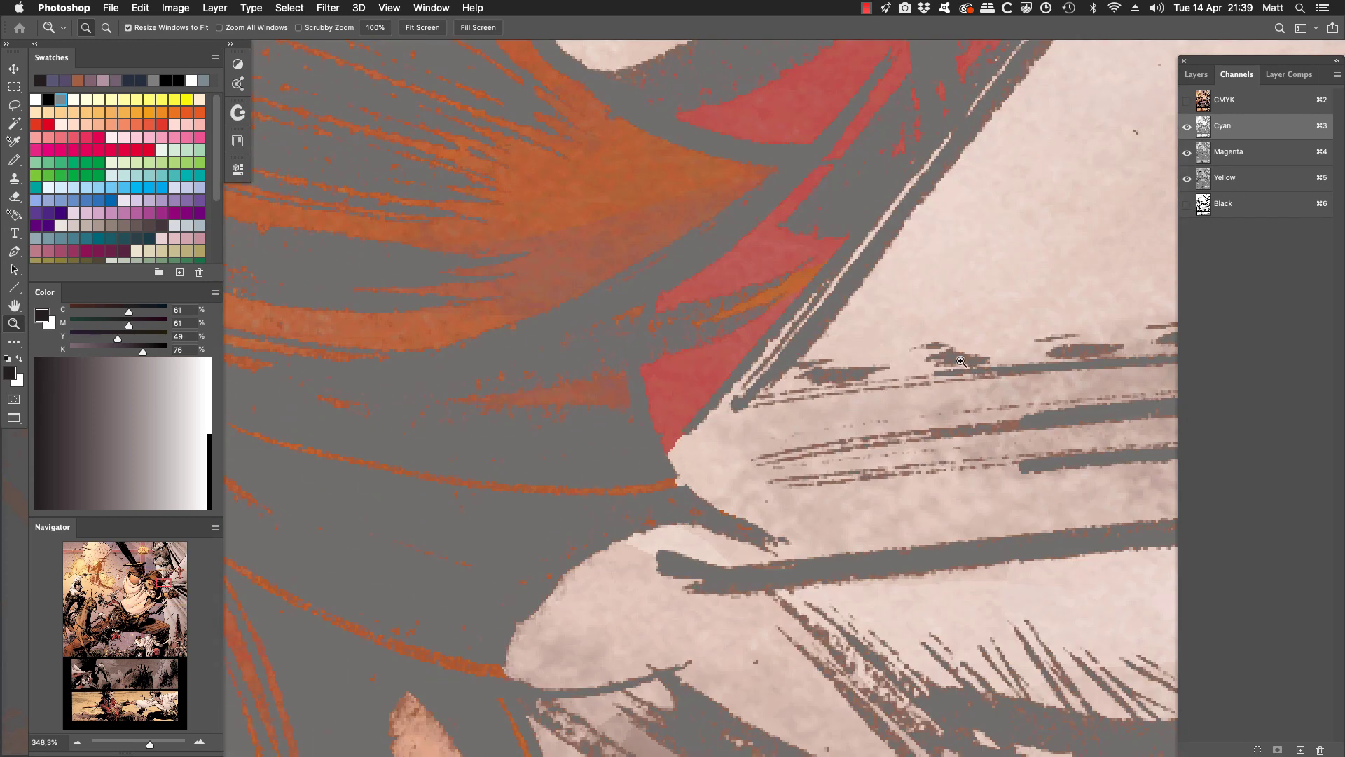
click(1187, 205)
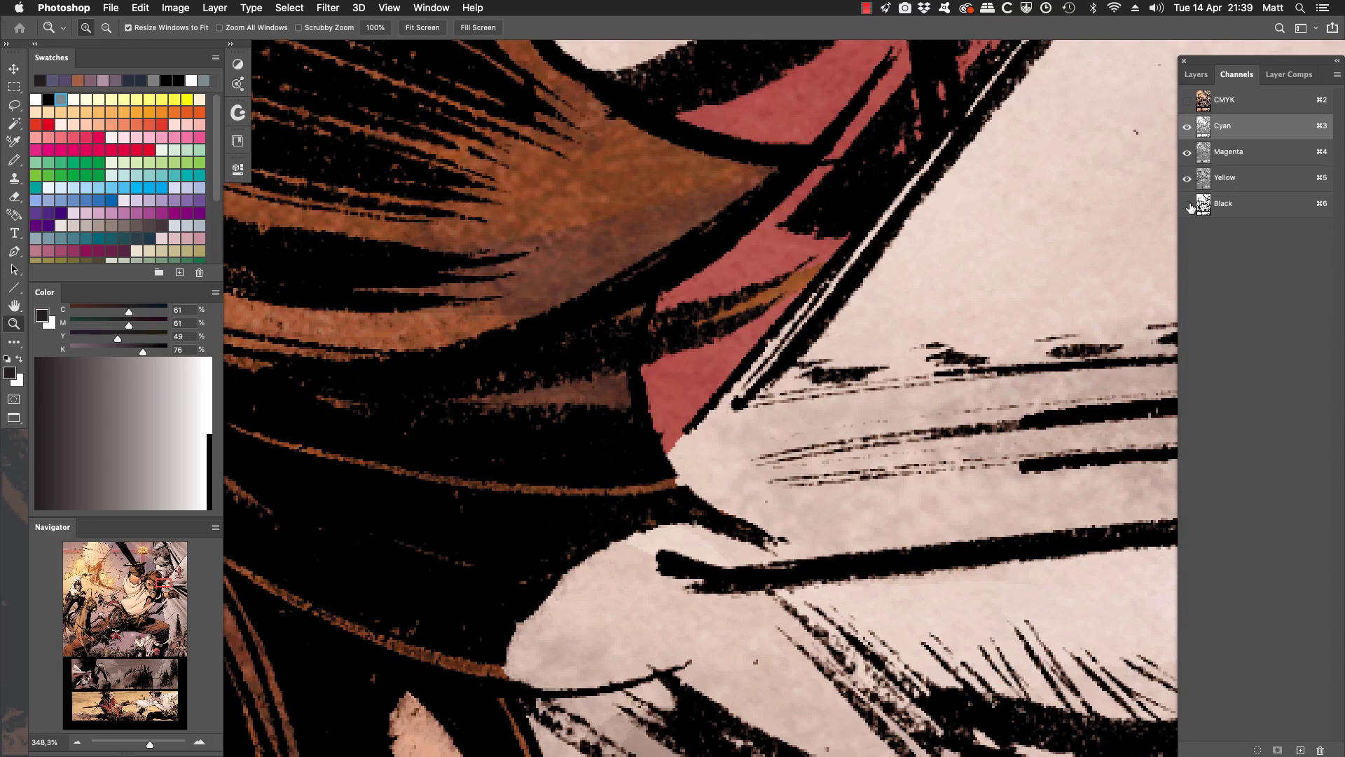
click(1188, 205)
click(1188, 205)
click(1189, 205)
click(1189, 205)
alt+click(570, 406)
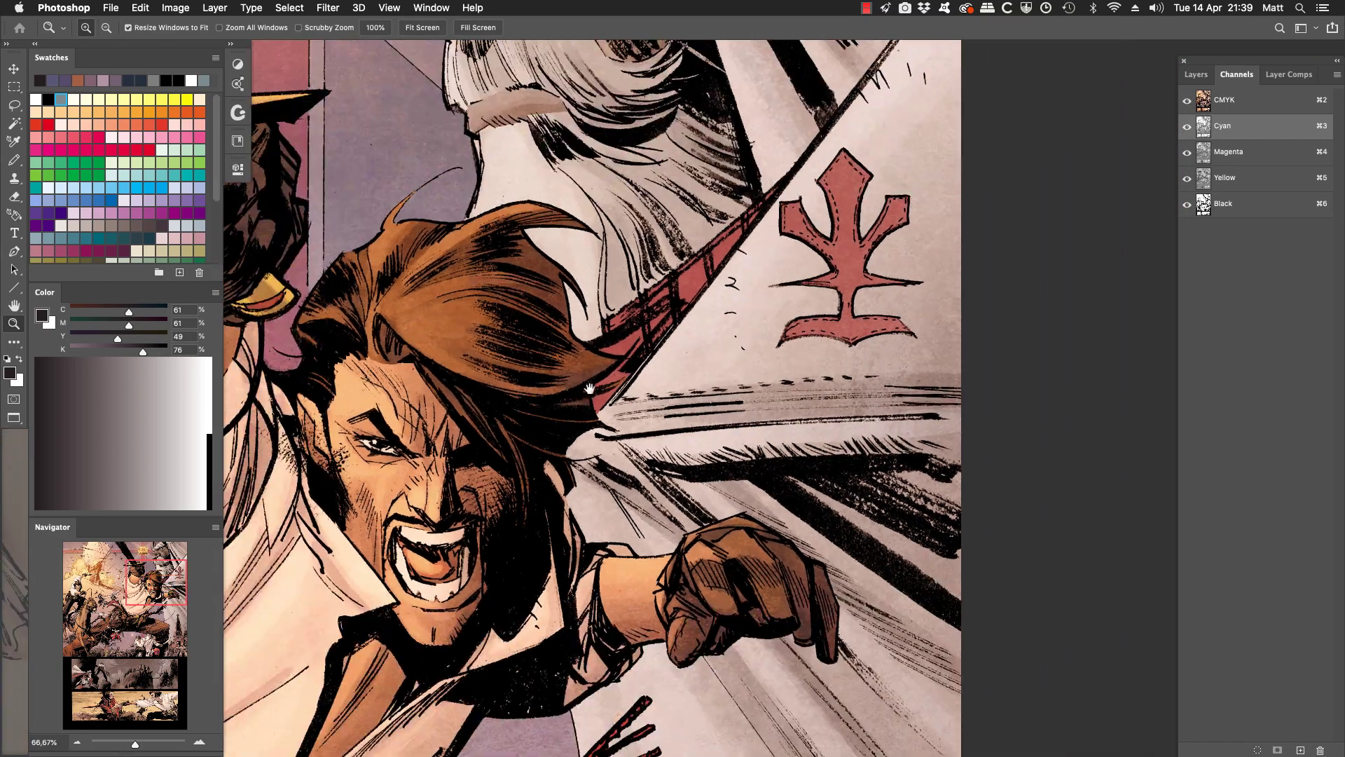
drag(590, 388, 677, 380)
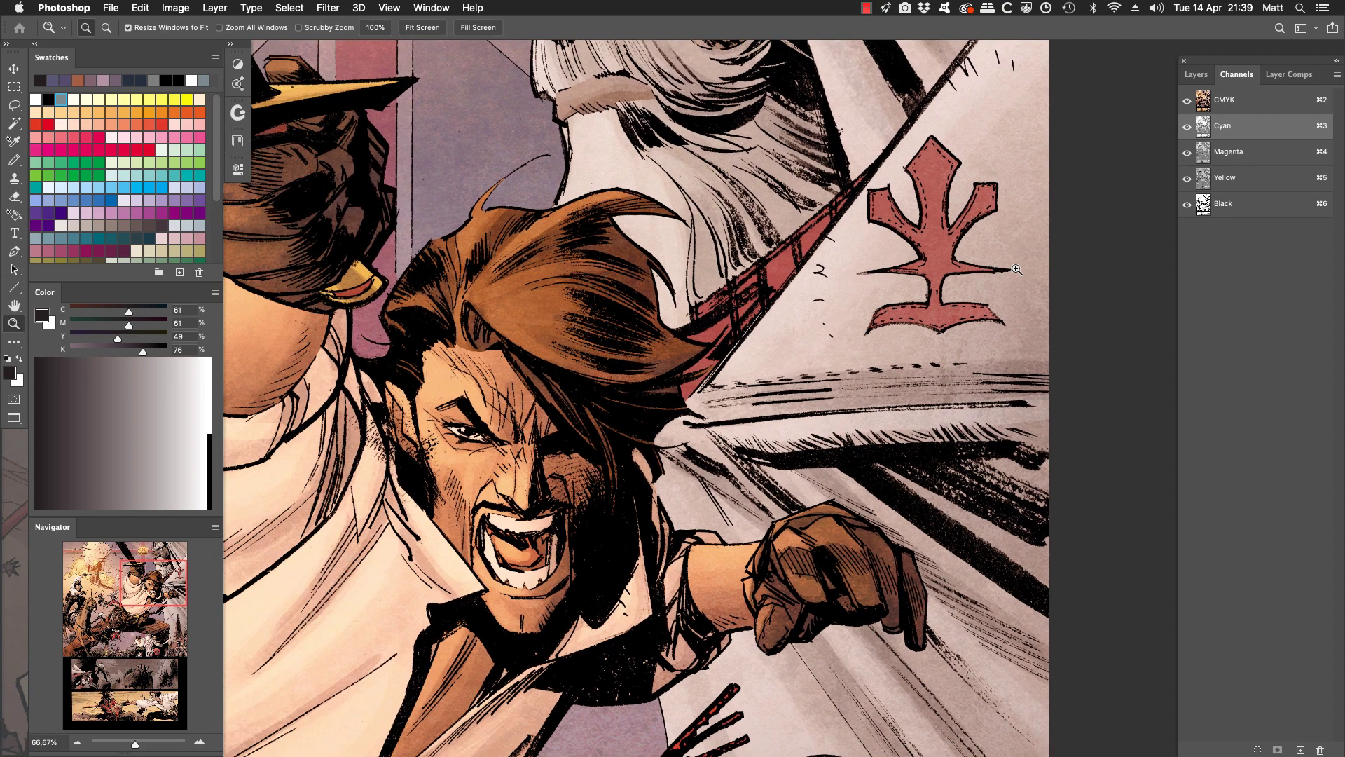
Shift the Cyan channel slightly out of register with the Move tool and check it against the Black channel's line art
key(v)
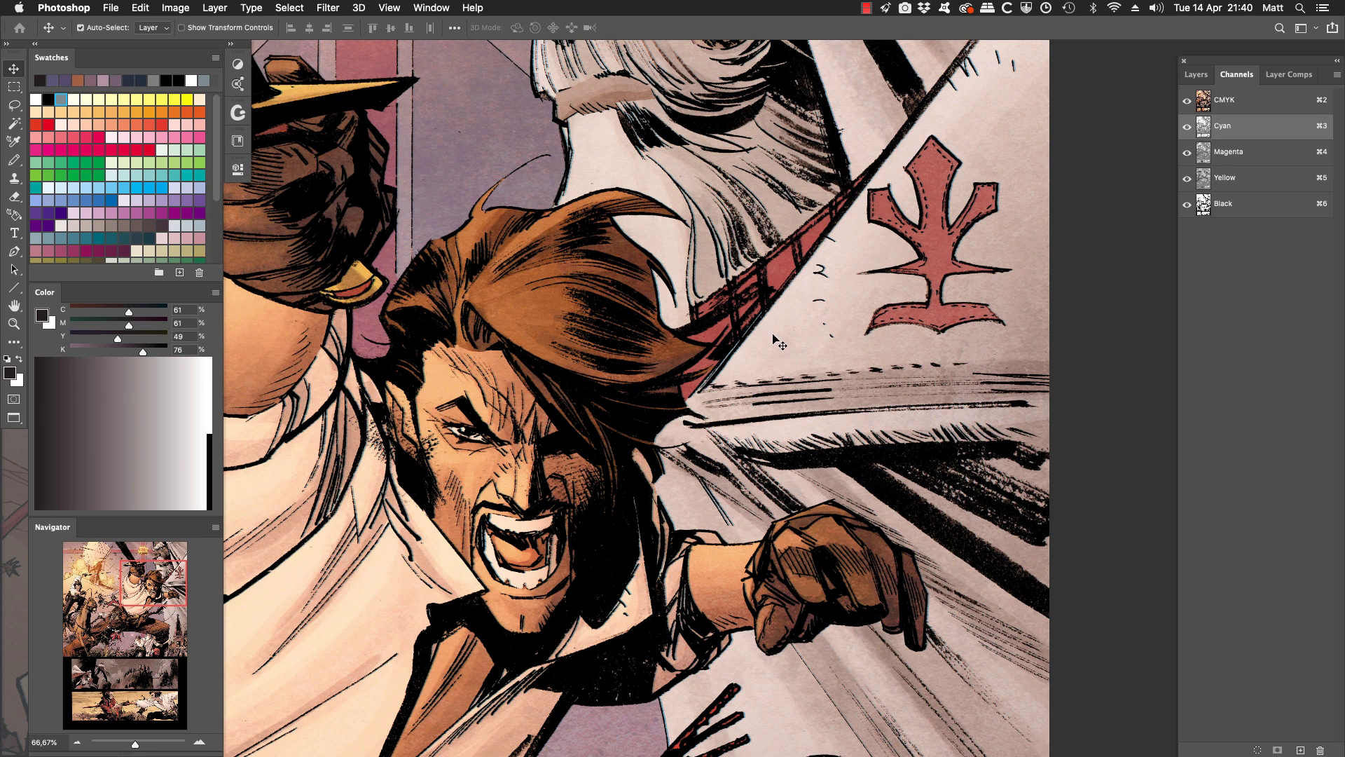
key(z)
drag(824, 177, 571, 454)
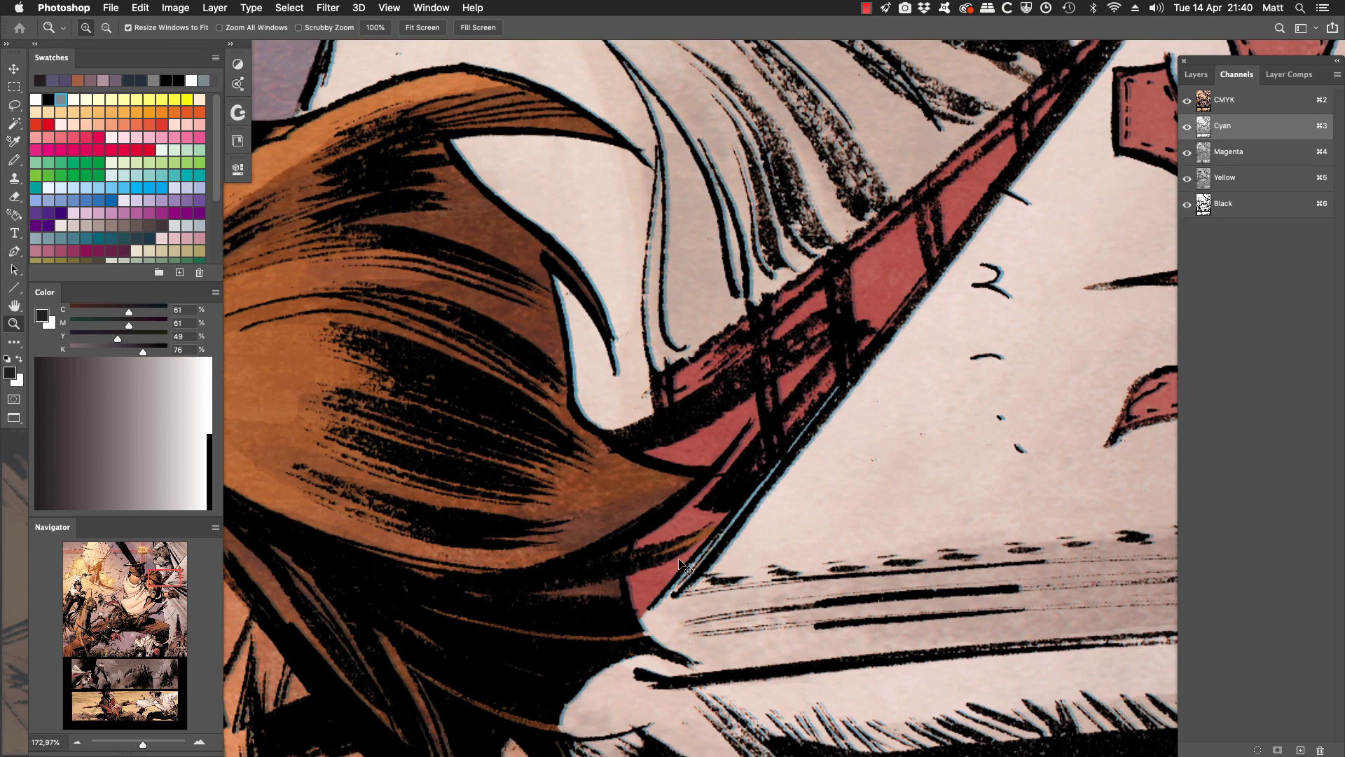
drag(683, 566, 679, 559)
key(v)
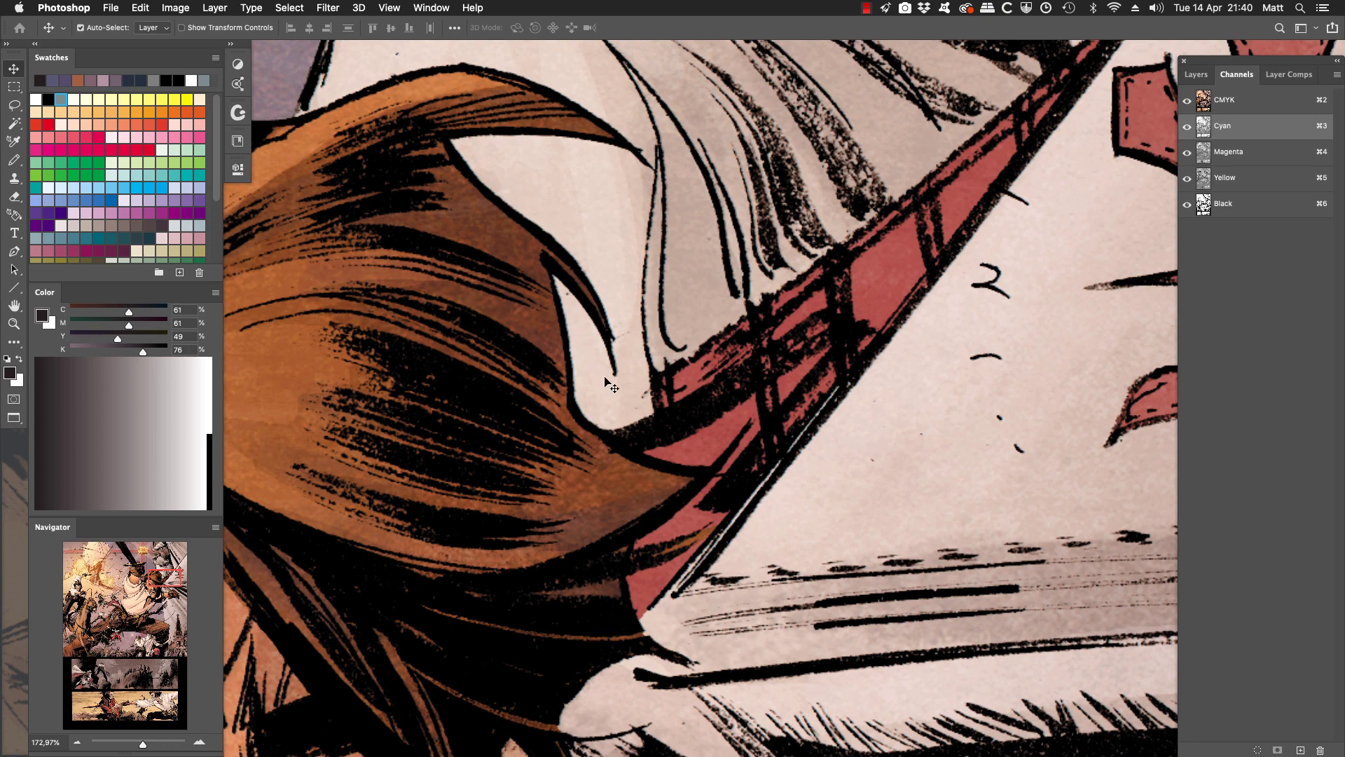
click(1187, 204)
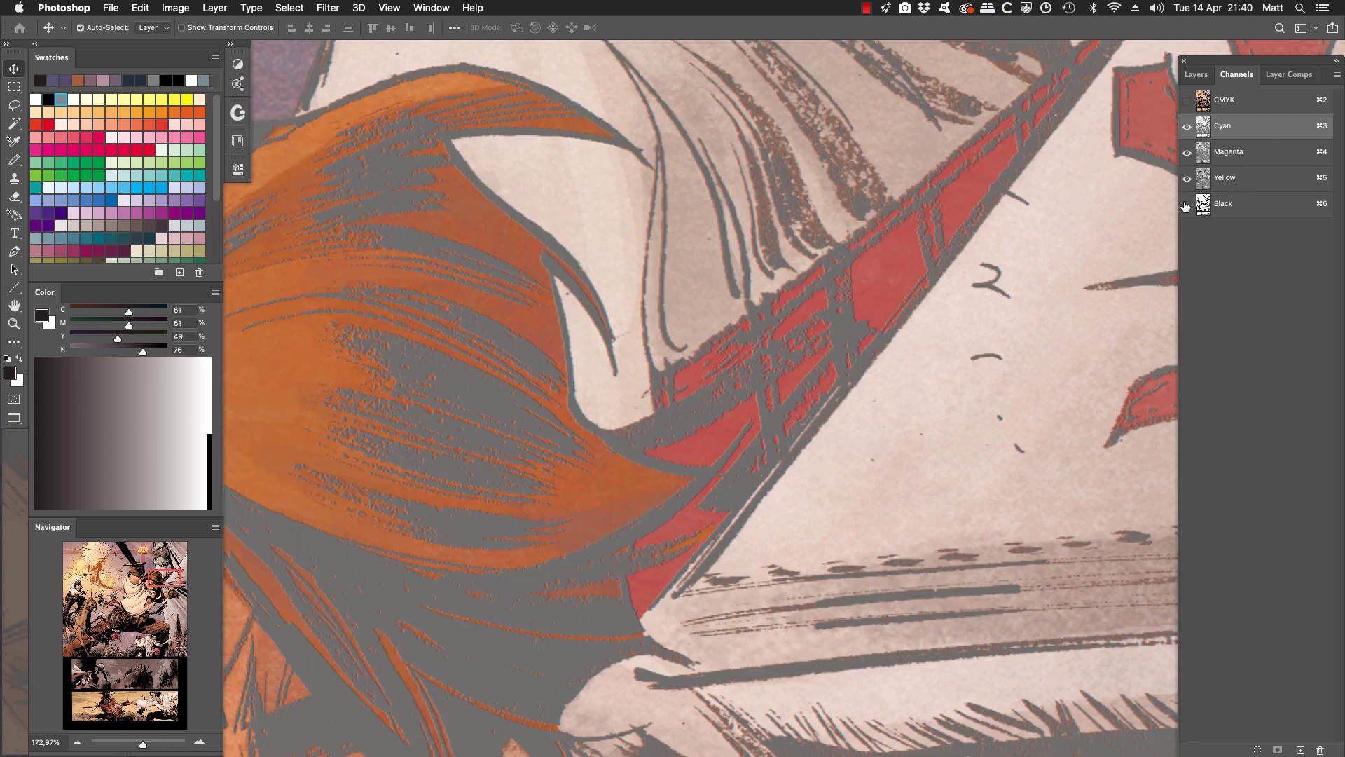
click(1187, 204)
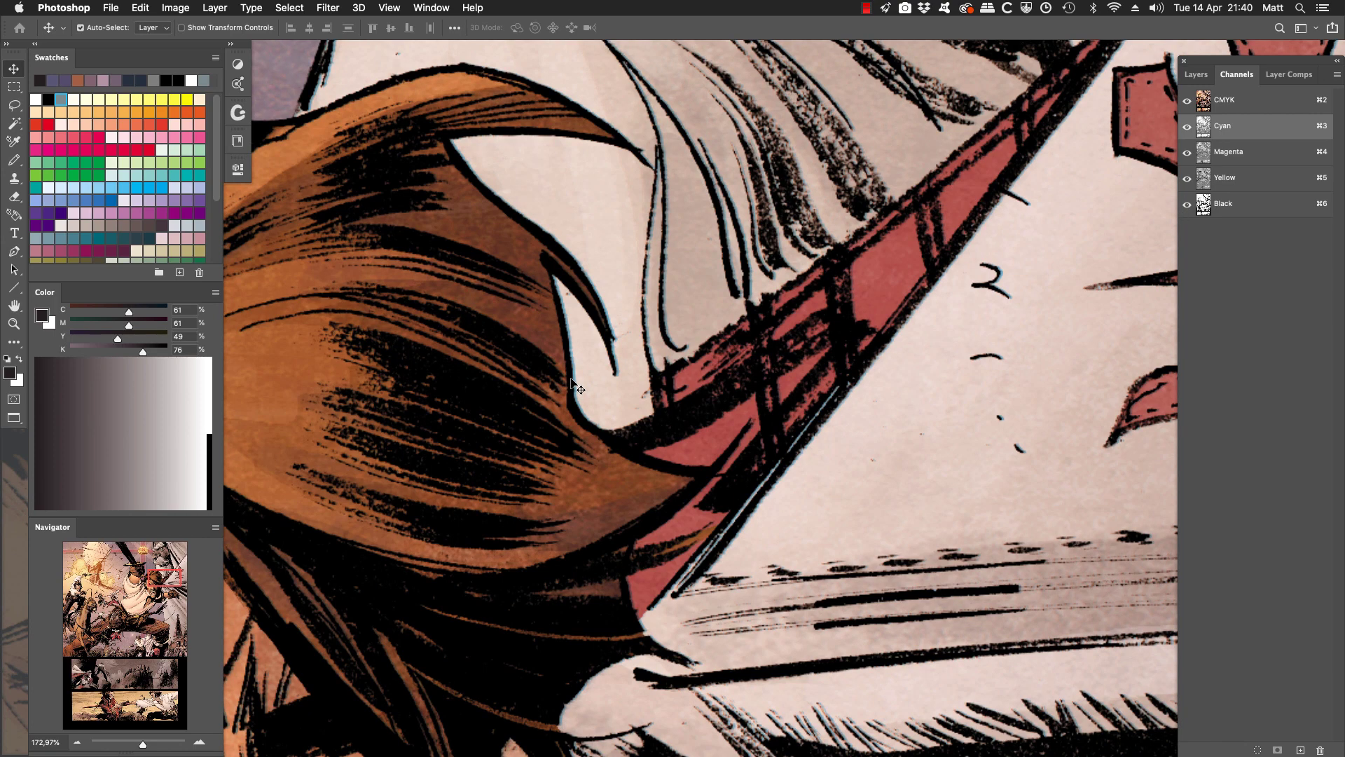
Shift the Magenta channel slightly out of register with the line art
click(1242, 153)
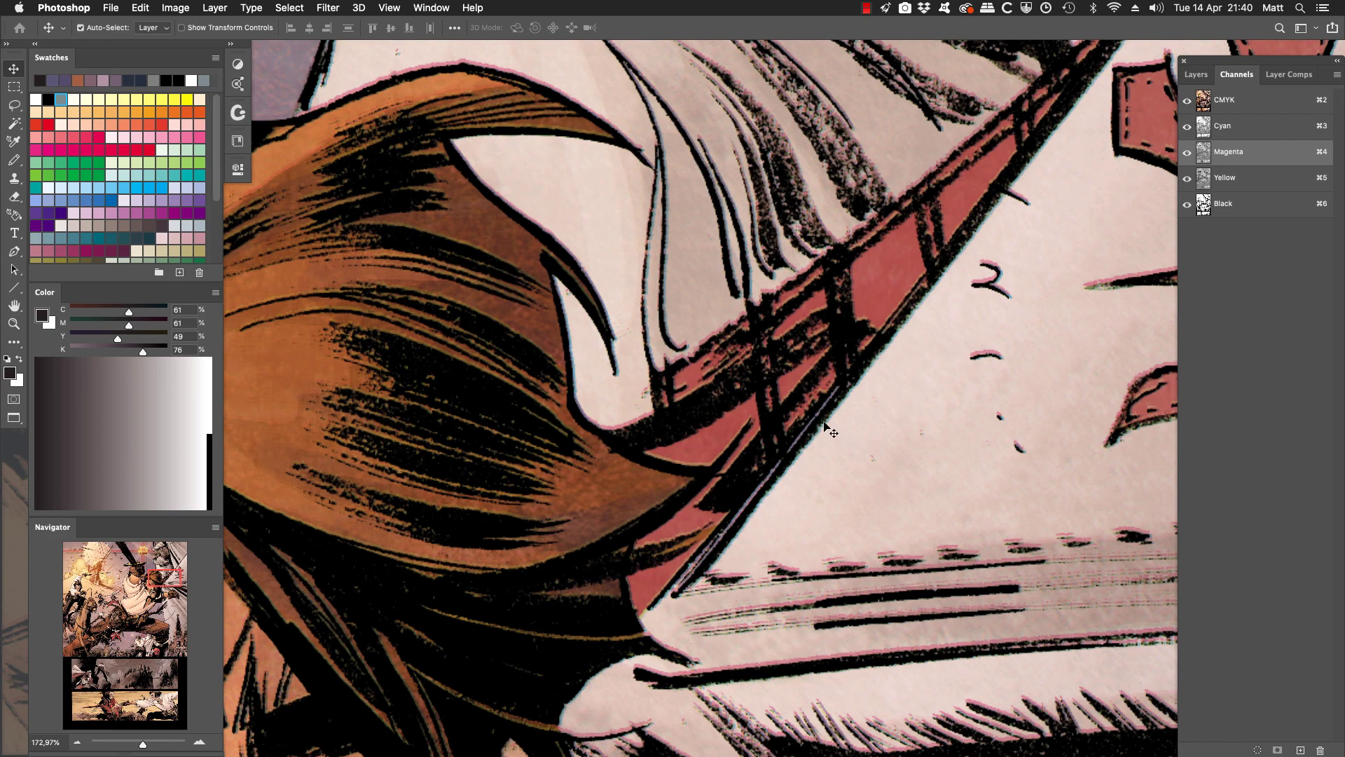
key(z)
alt+click(691, 327)
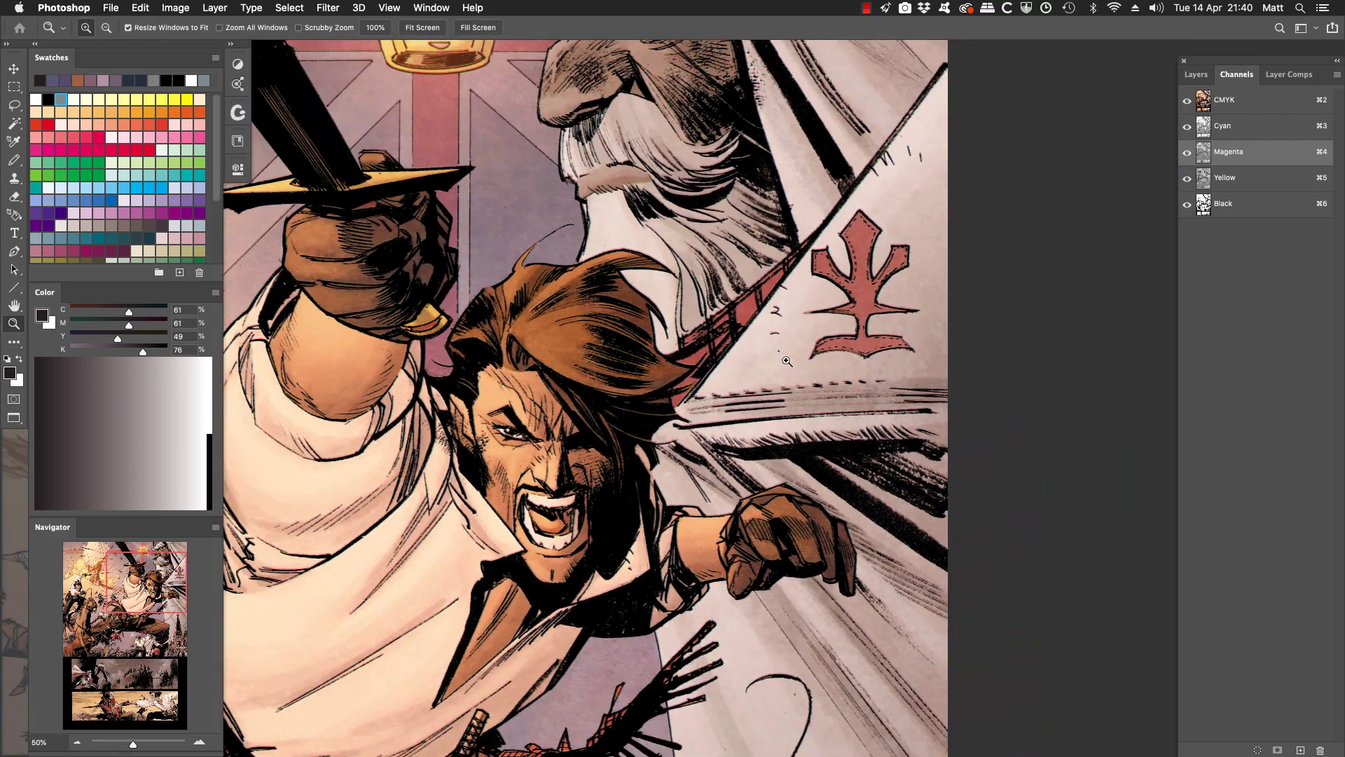
alt+click(787, 361)
alt+click(579, 351)
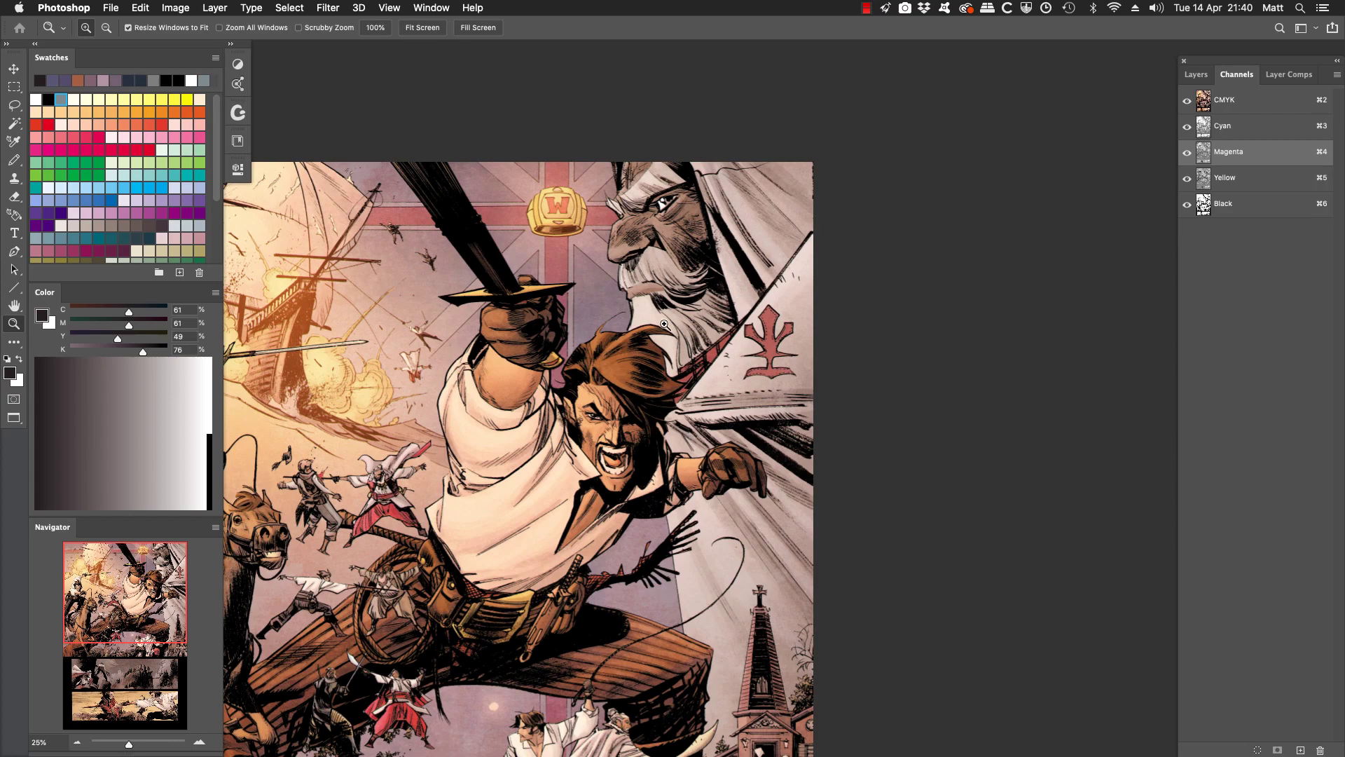
Examine the colour fringes along the line art around the red cross emblem and the hero's hair
drag(851, 270, 657, 435)
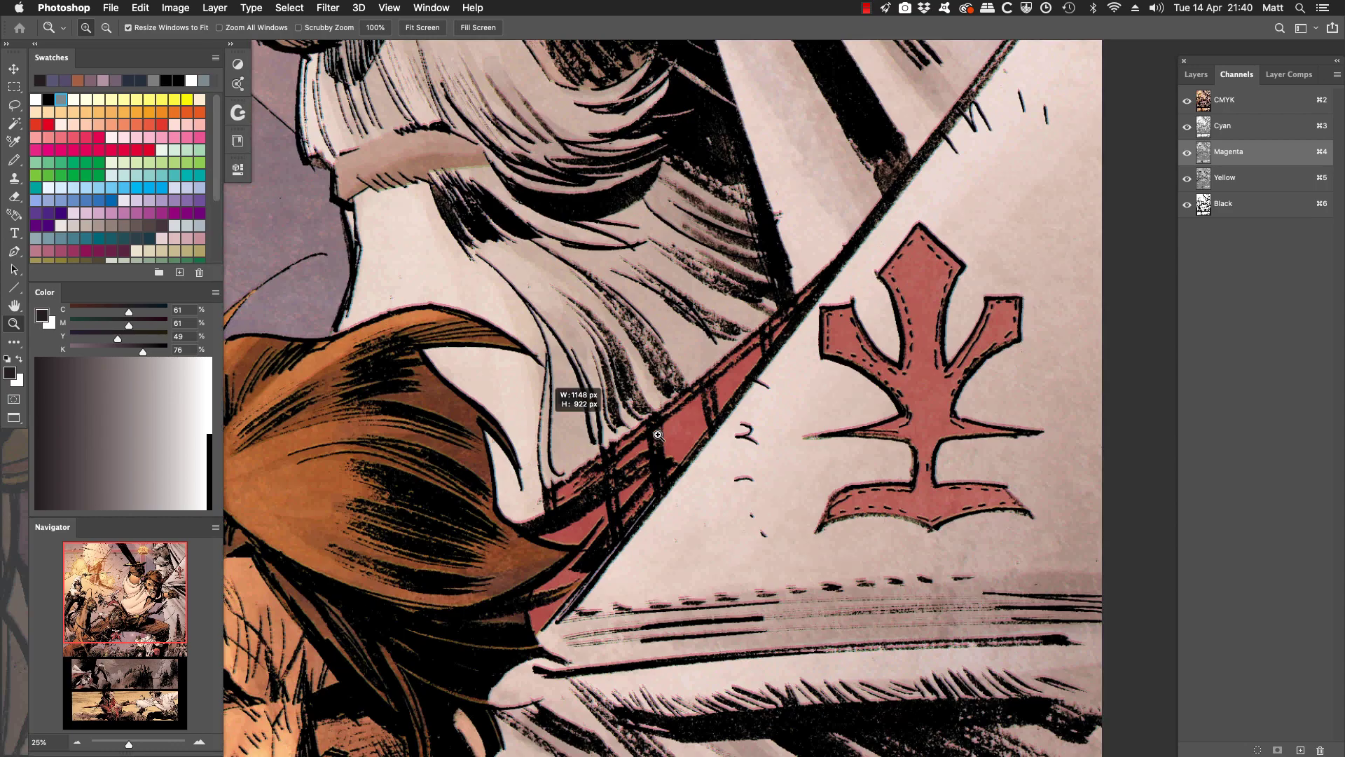
drag(988, 265, 692, 504)
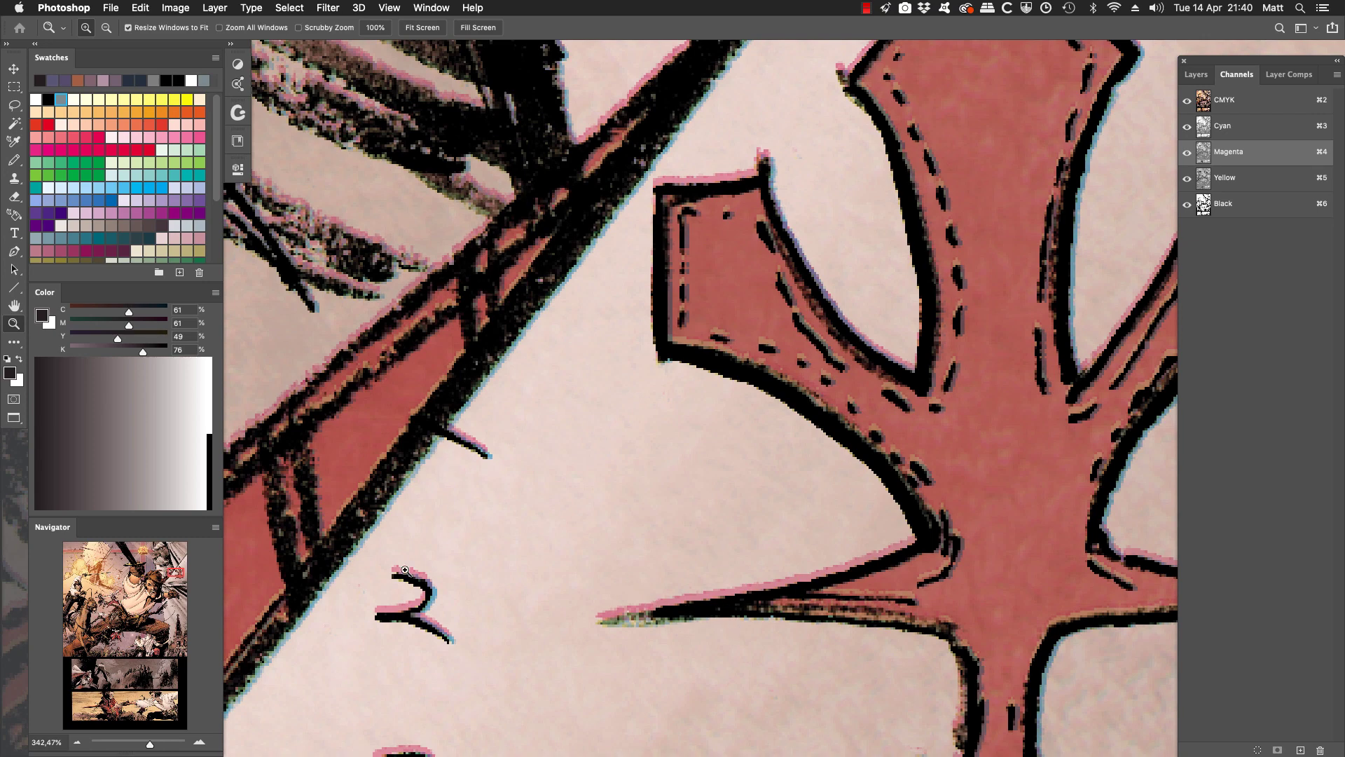
alt+click(398, 421)
alt+click(406, 396)
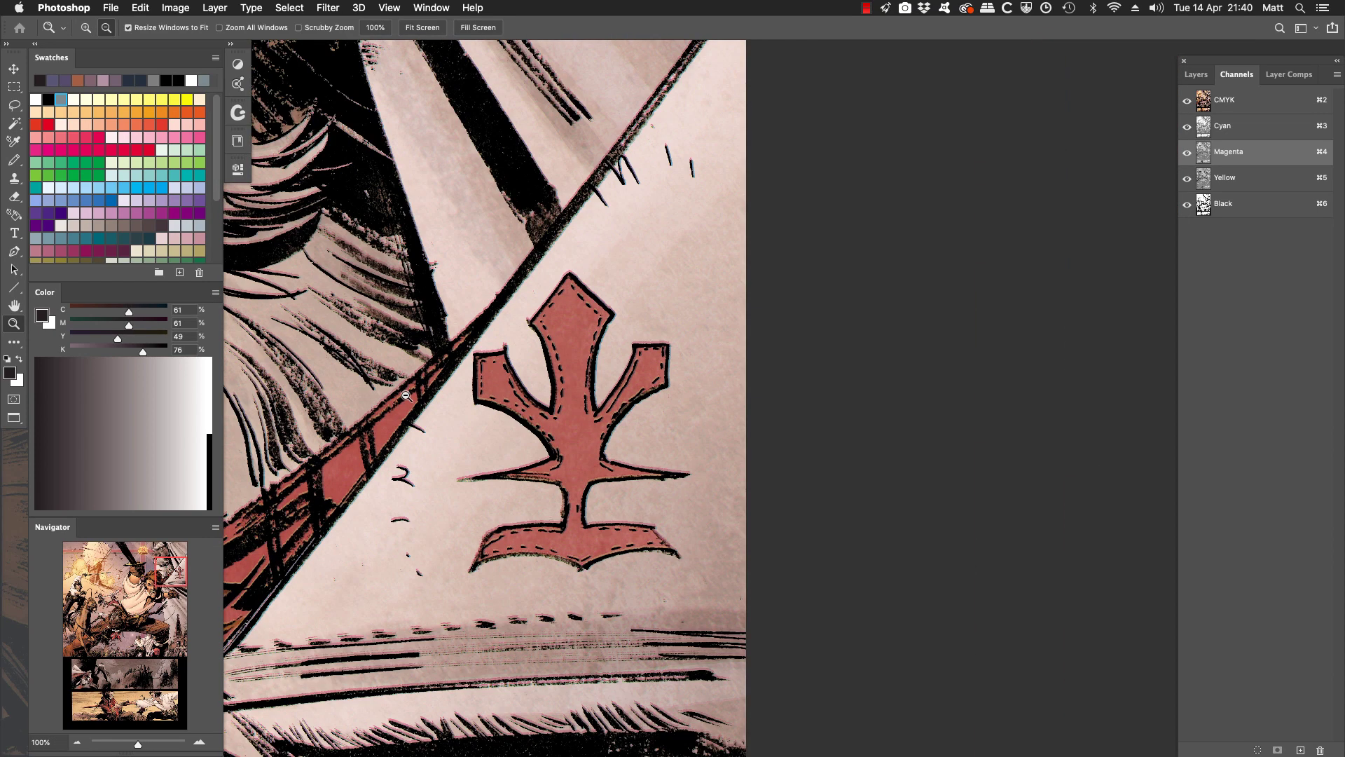
alt+click(406, 396)
drag(329, 396, 484, 416)
drag(527, 356, 359, 541)
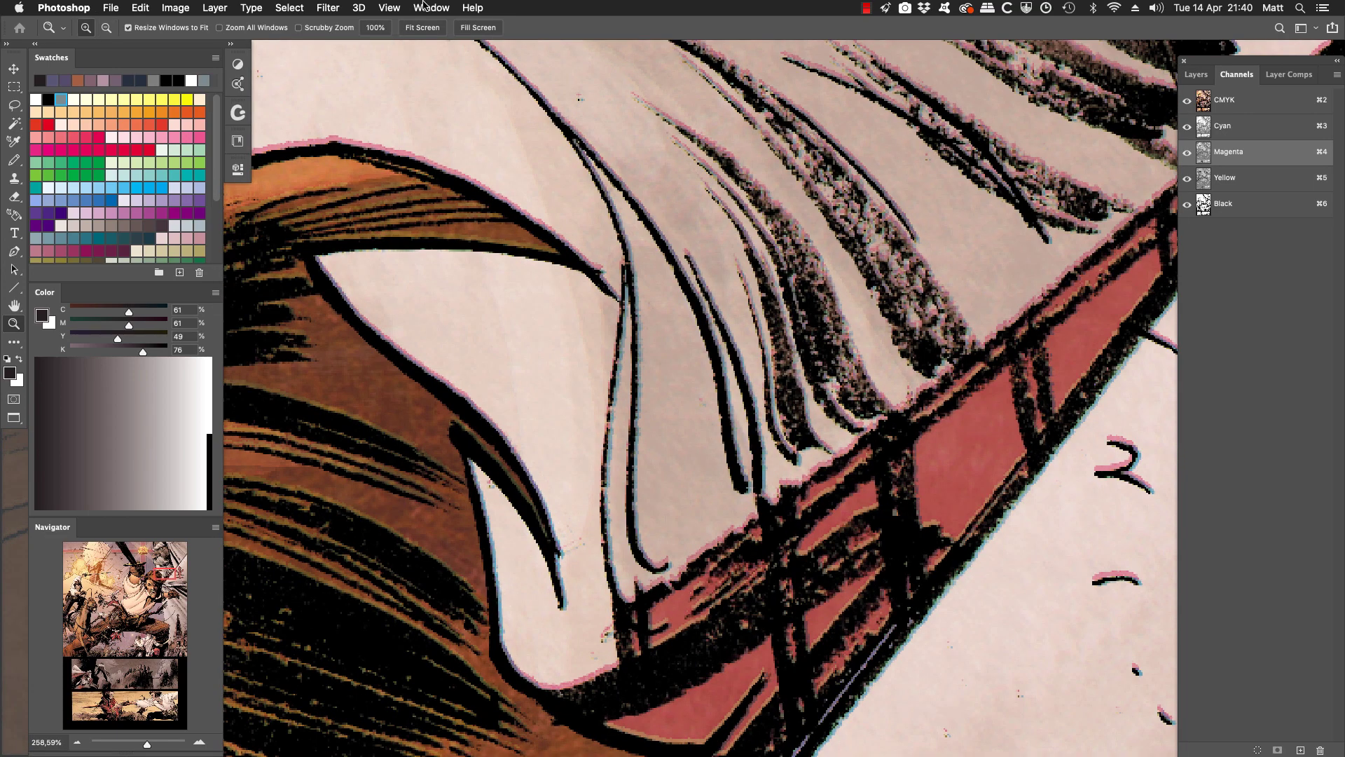
click(434, 28)
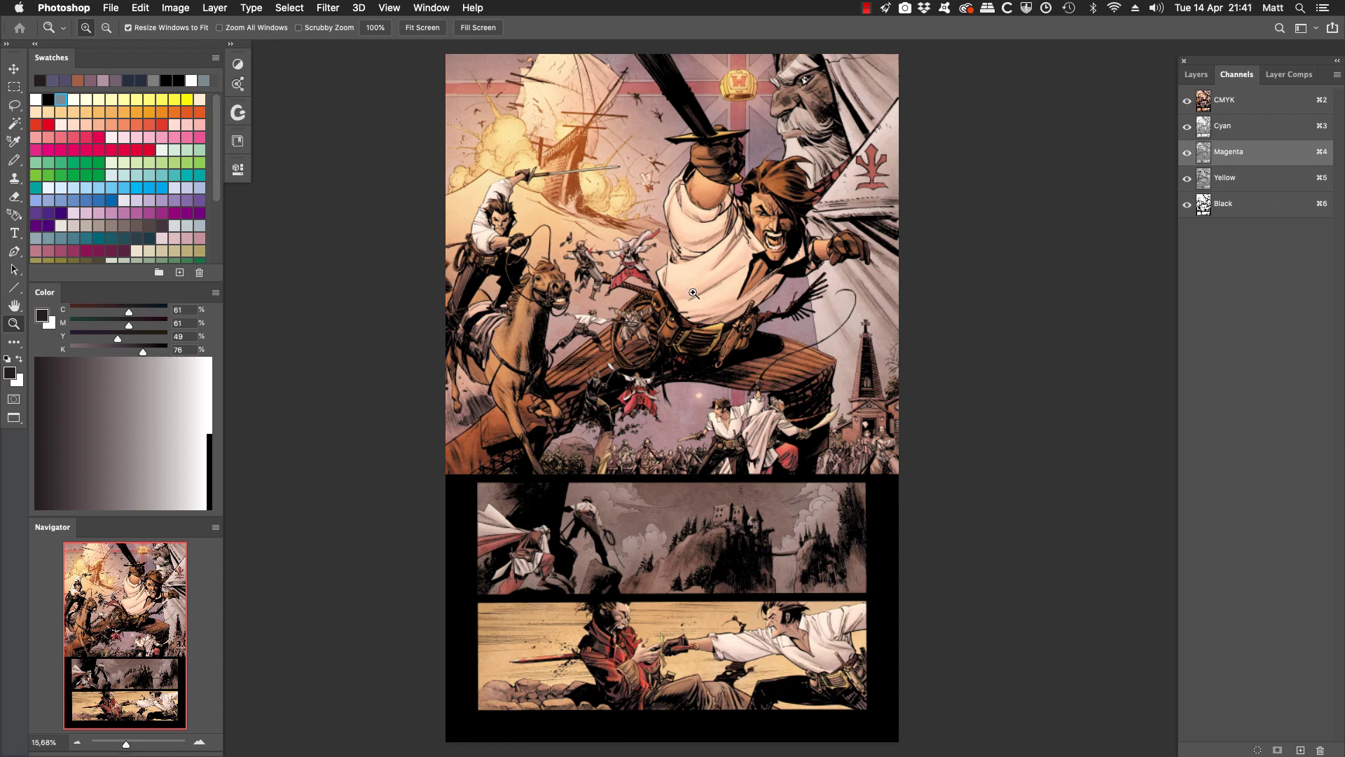
Examine the channel offset on the small fighting figures and the church beside the ship's hull
drag(778, 339, 615, 493)
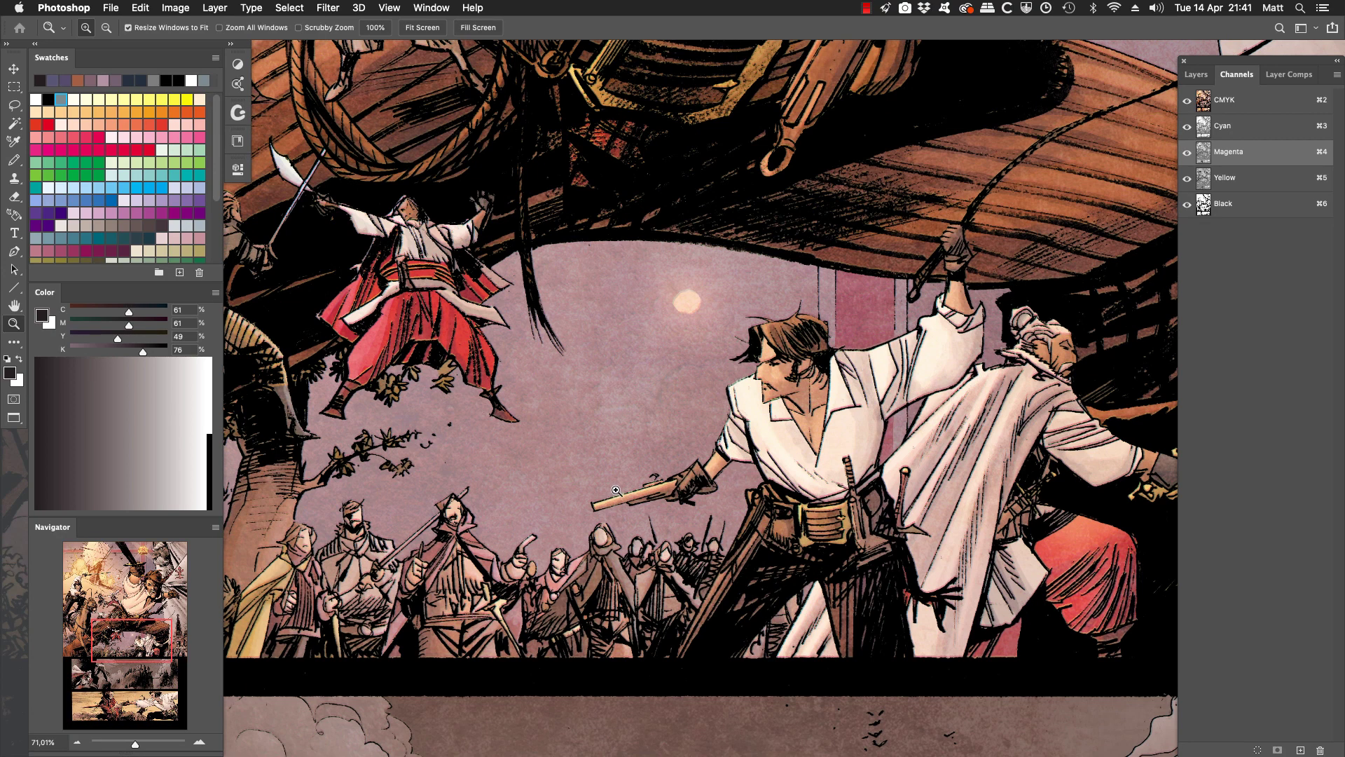
drag(969, 266, 593, 577)
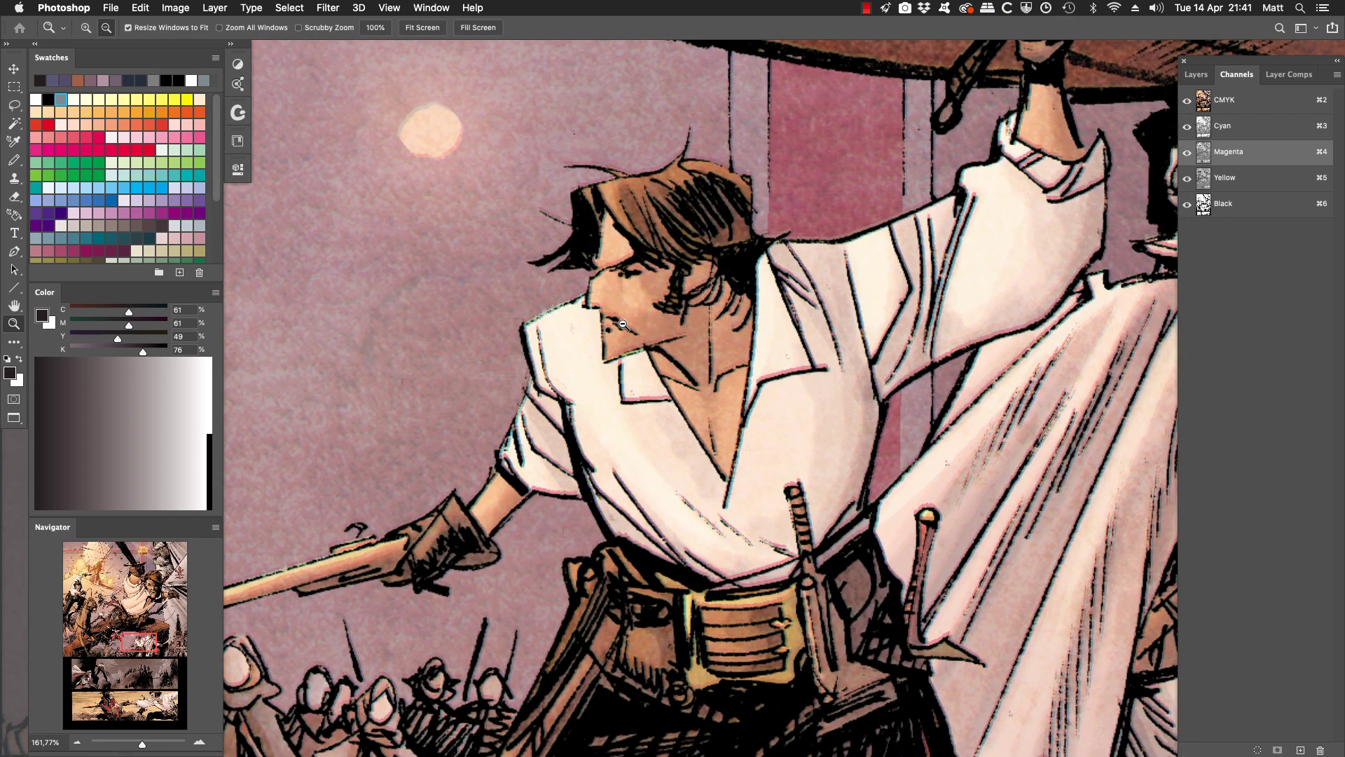
alt+click(623, 325)
alt+click(658, 321)
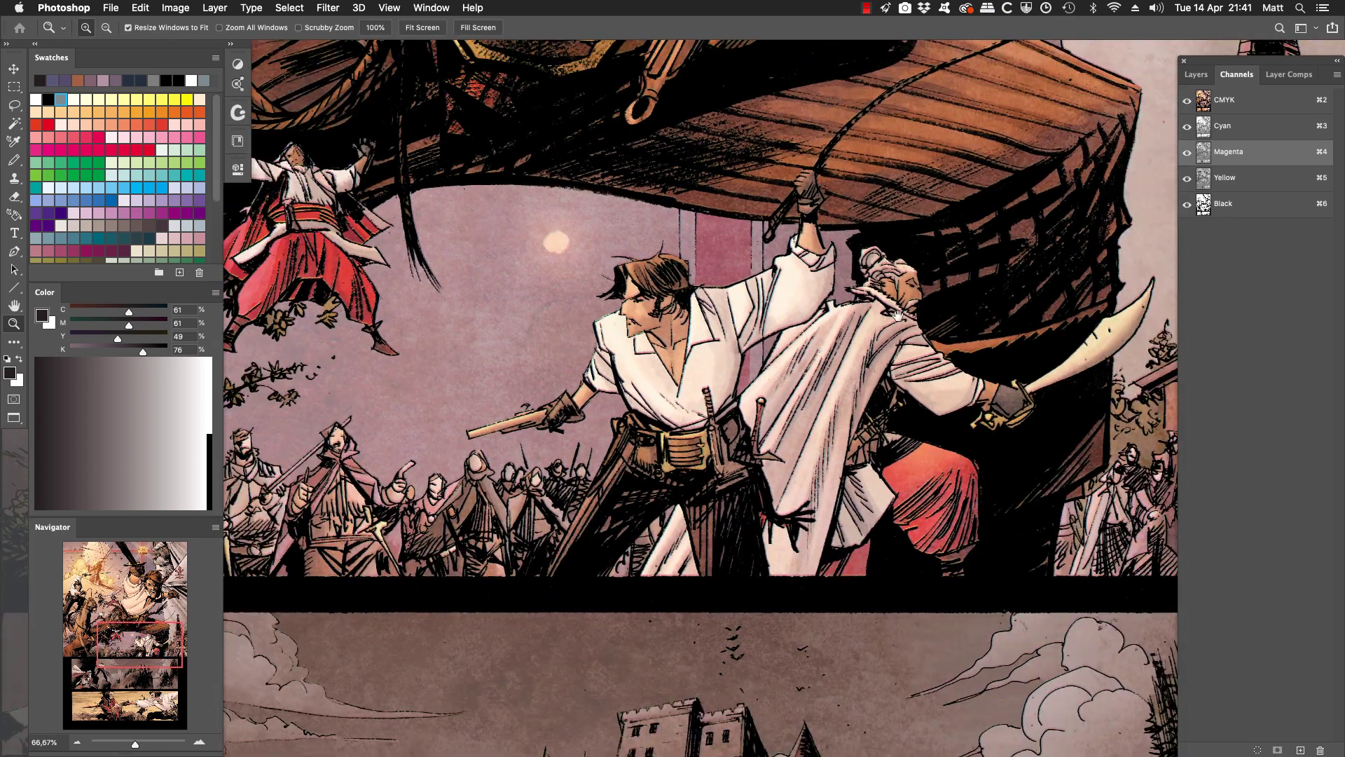
drag(898, 315, 784, 385)
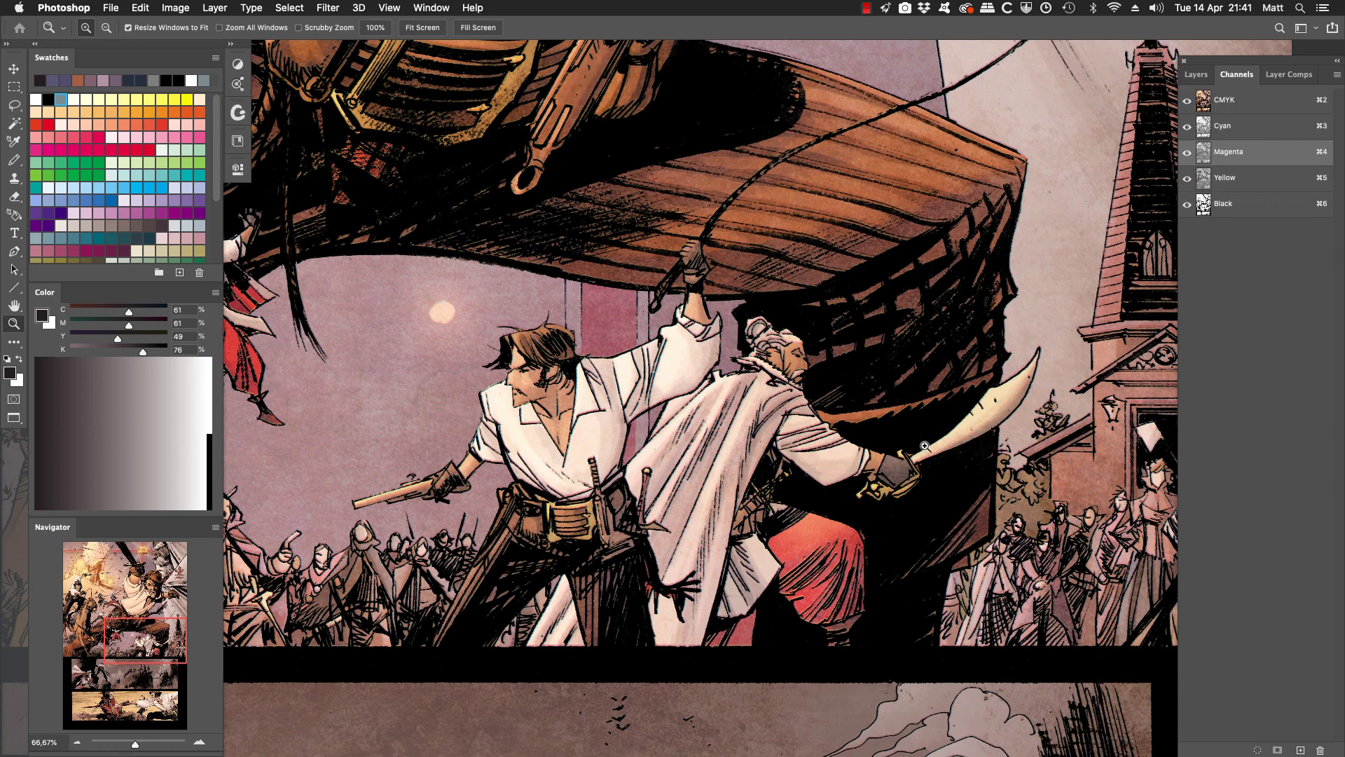
scroll(925, 446, right, 5)
scroll(925, 446, up, 2)
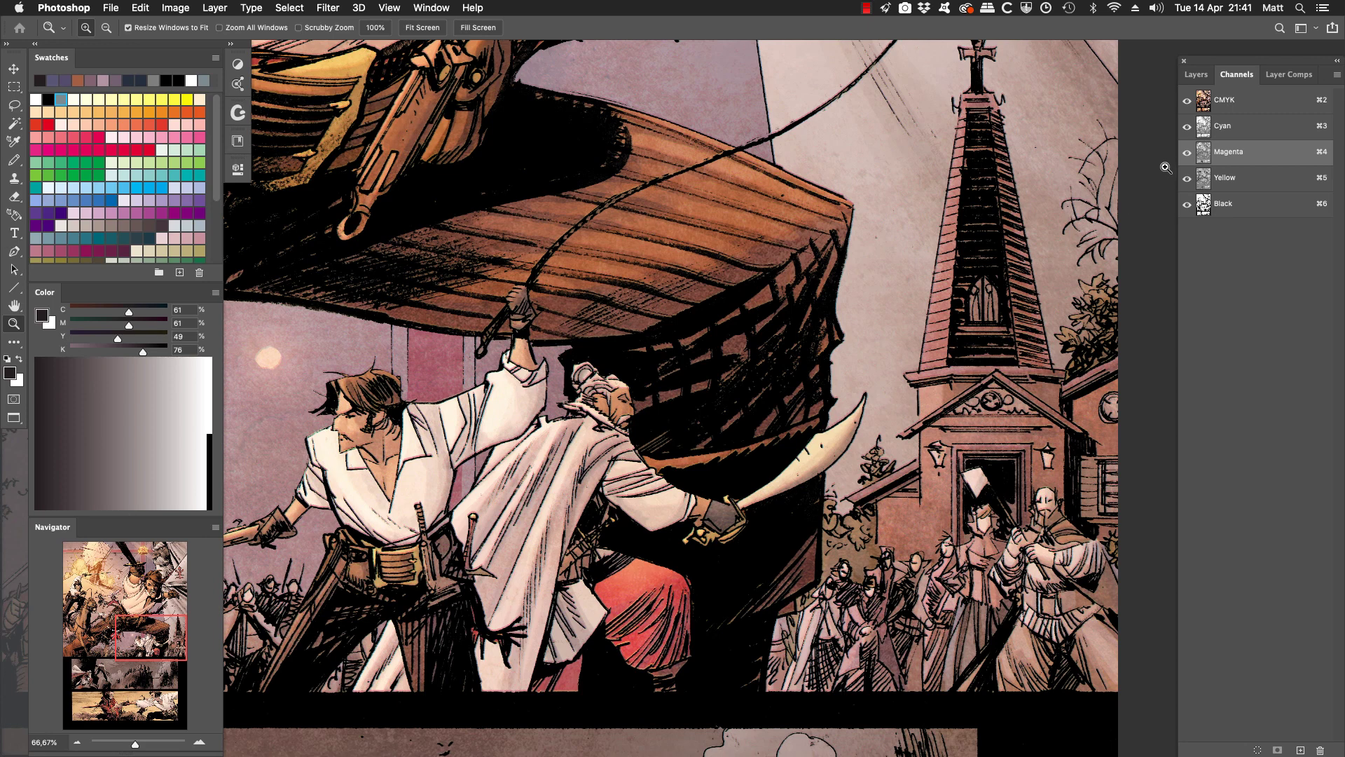
click(433, 26)
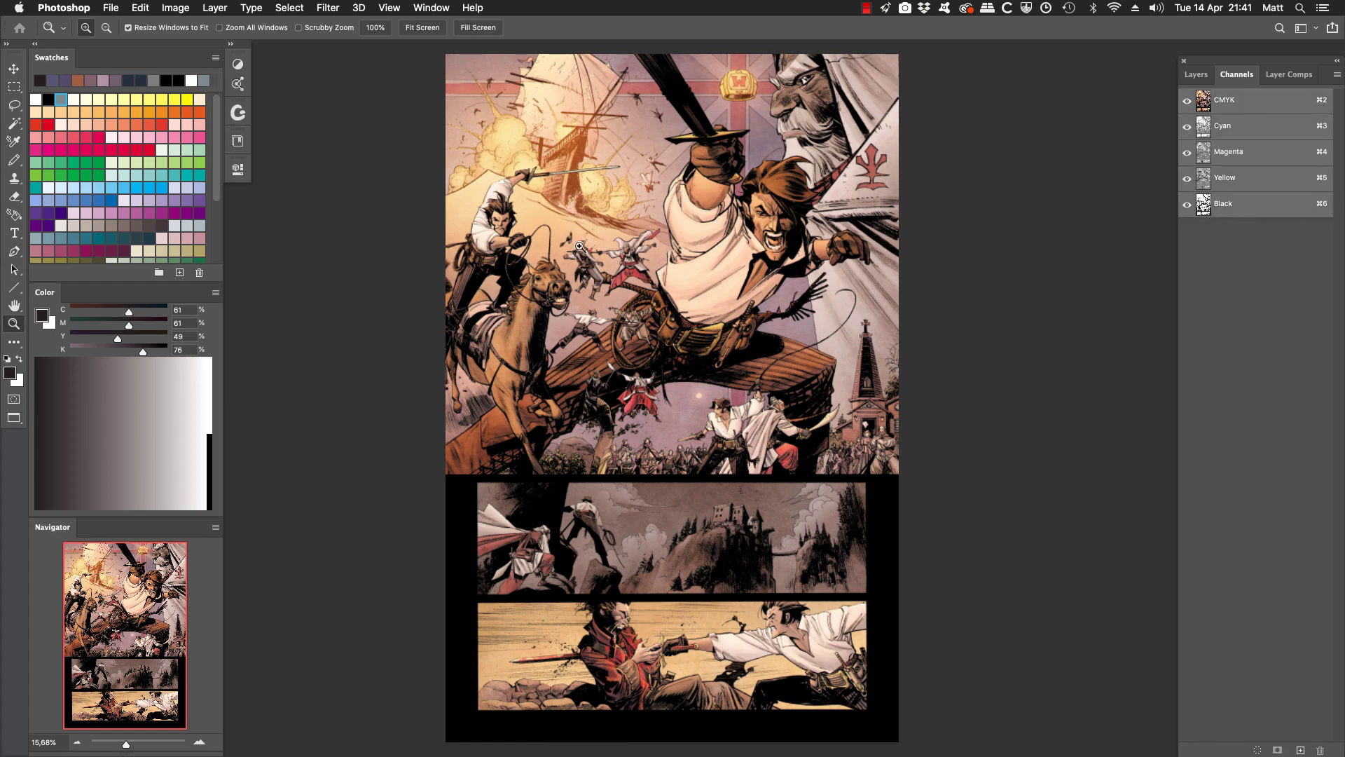
Preview the page full screen, switch to the HAWKEYE comic page, and display it in full-screen mode with the panels visible
key(f)
key(f)
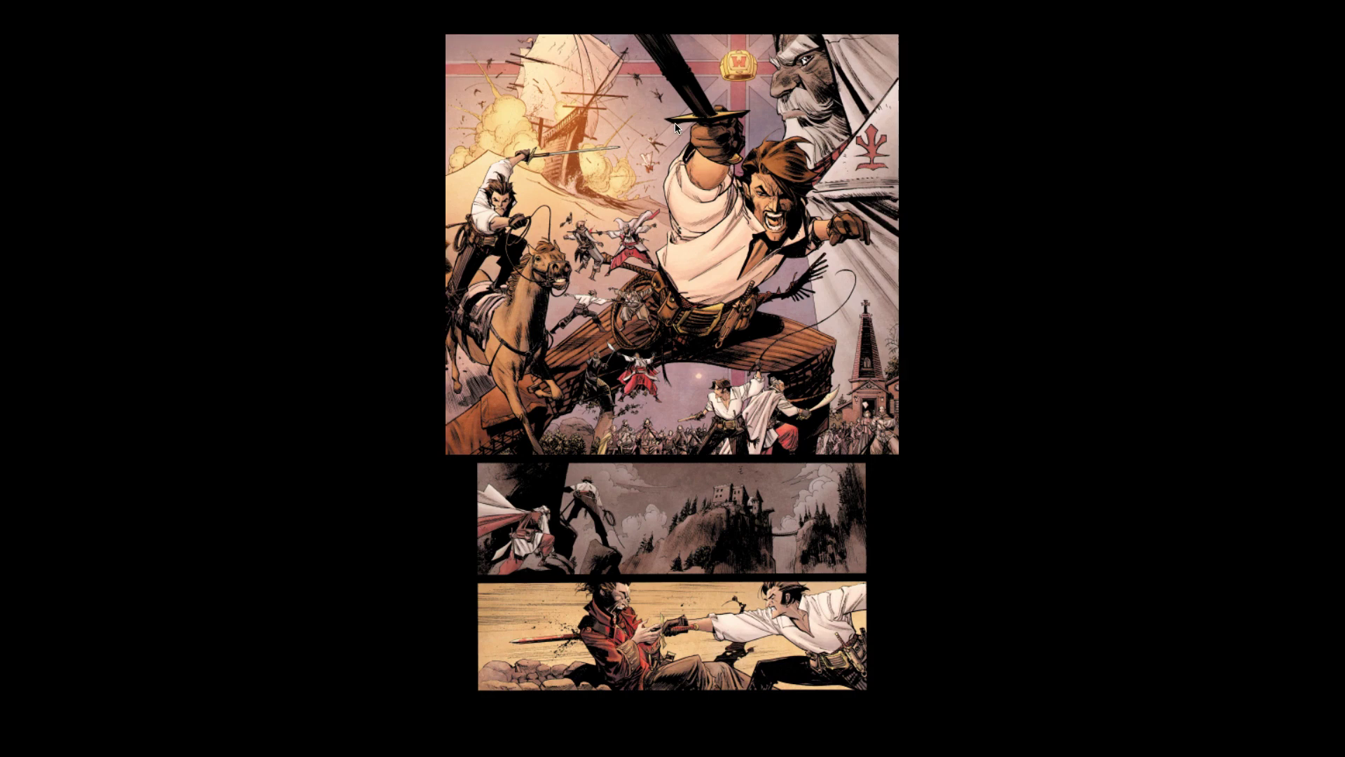
key(f)
key(Tab)
drag(731, 67, 7, 753)
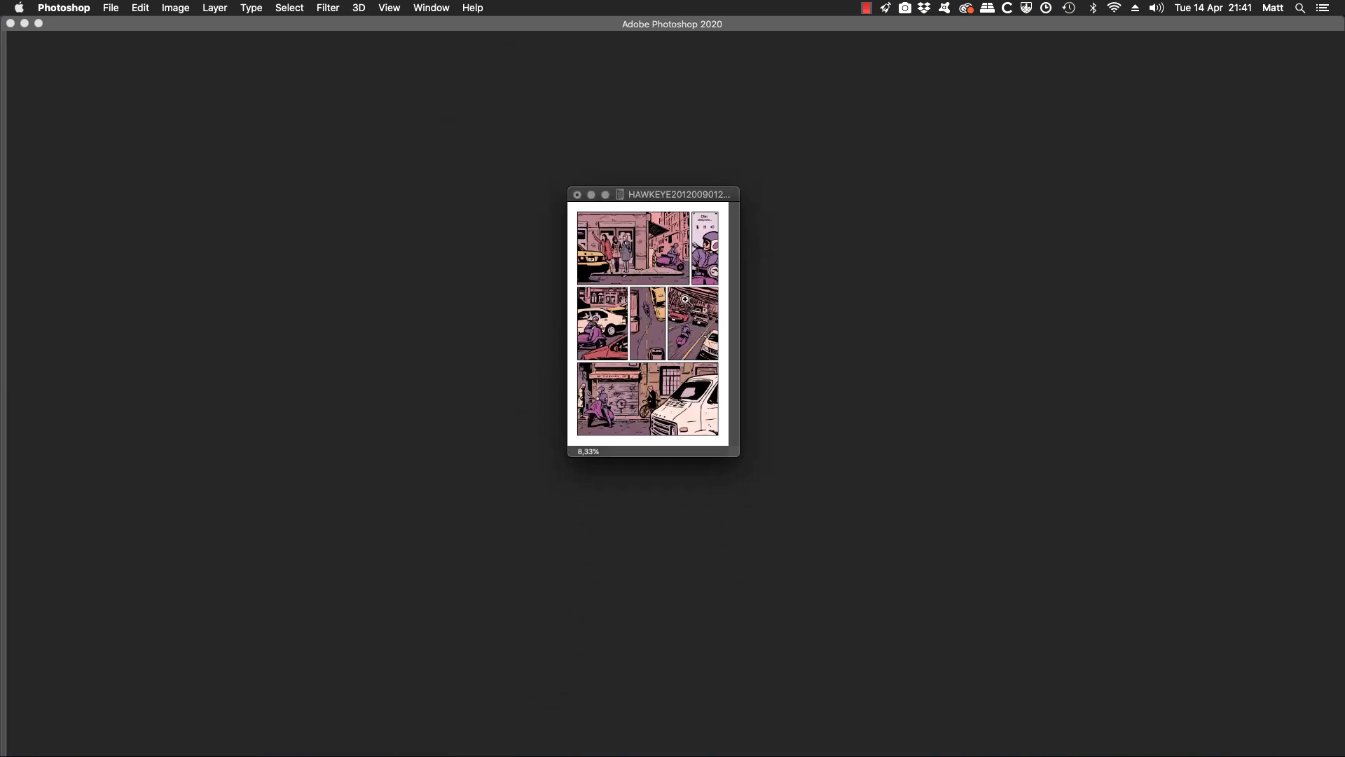
key(f)
key(Tab)
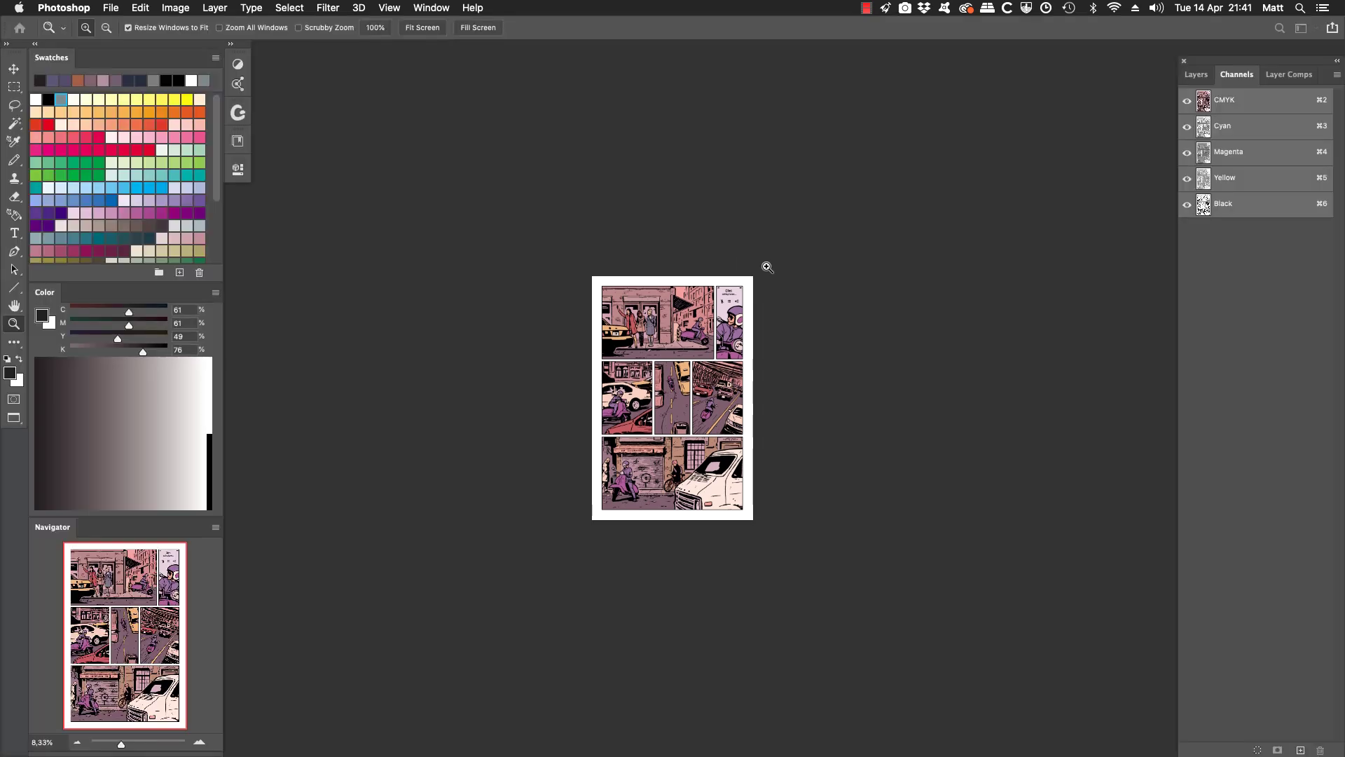
Compare the helmeted scooter rider in the upper panel with the Black channel hidden and shown
drag(765, 267, 543, 504)
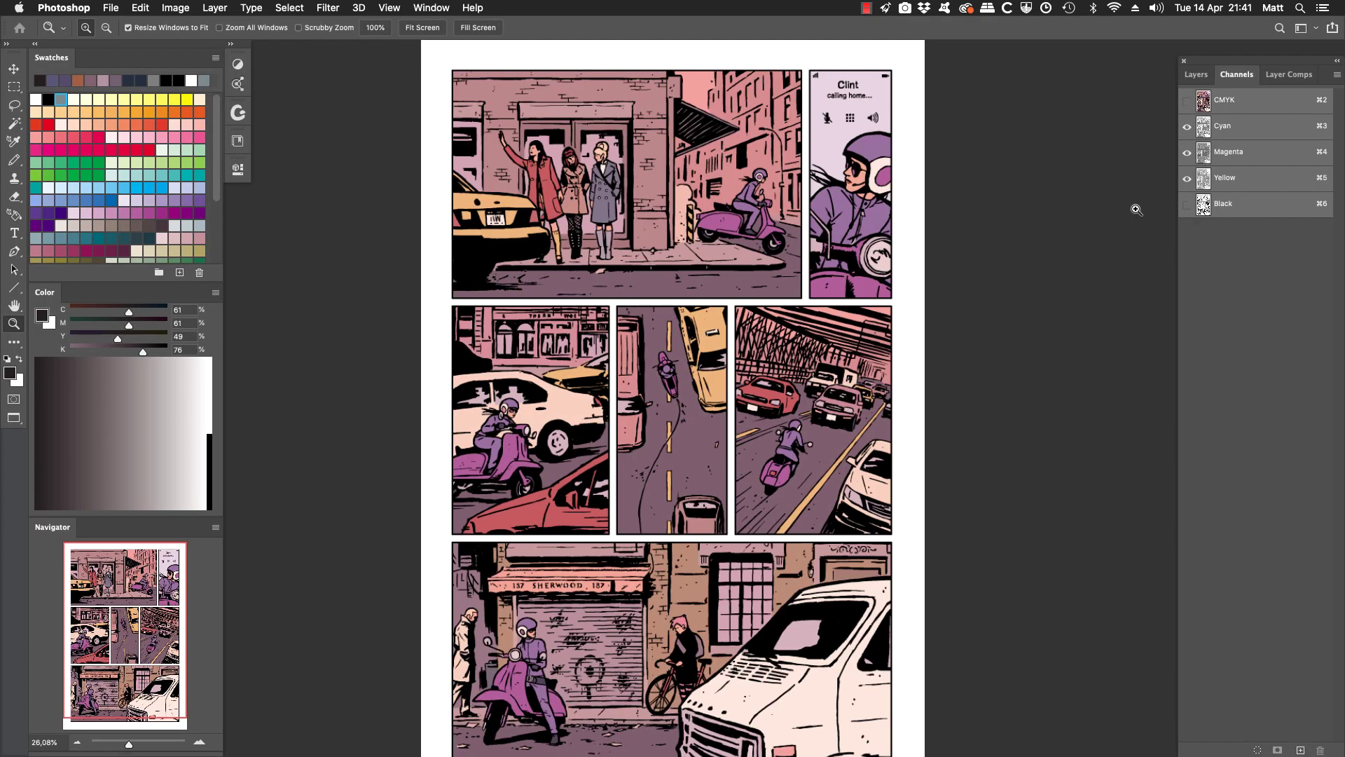
click(1187, 204)
drag(907, 117, 859, 197)
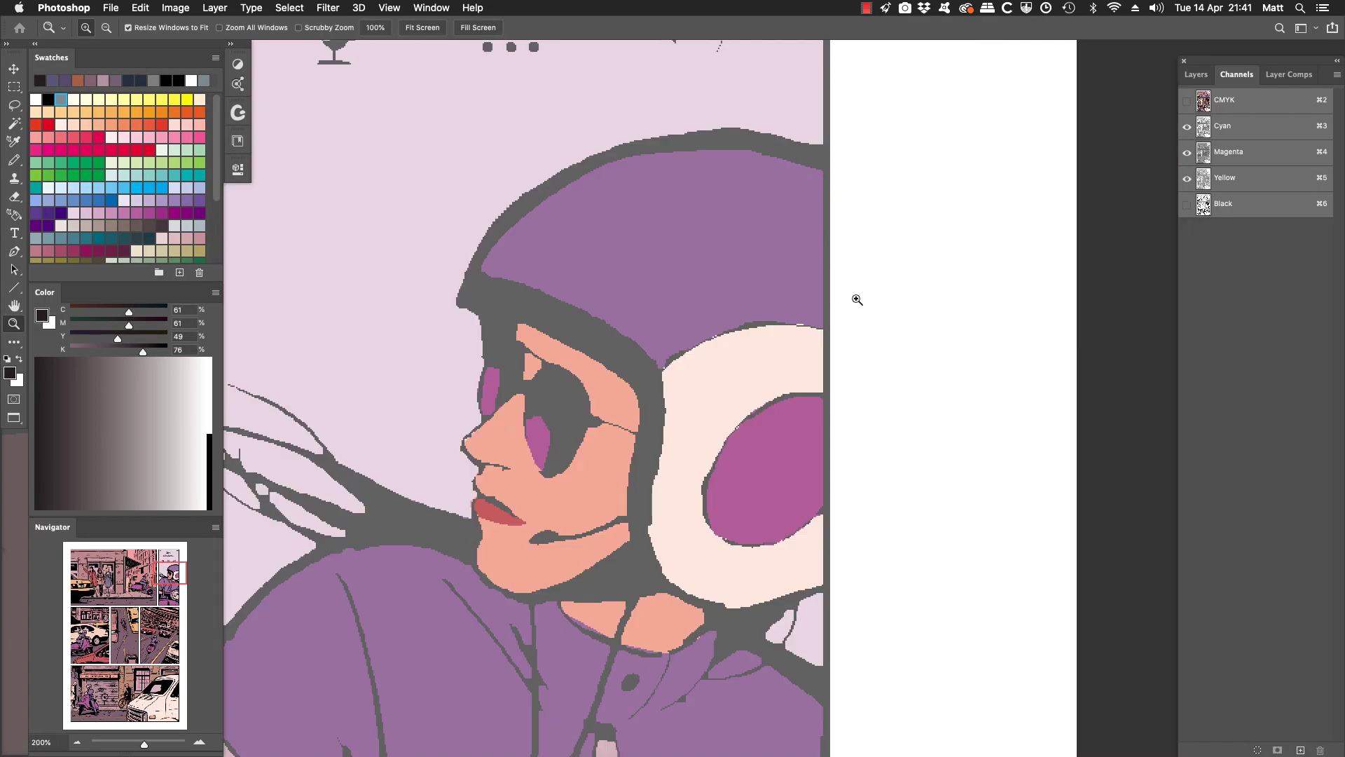
click(1186, 204)
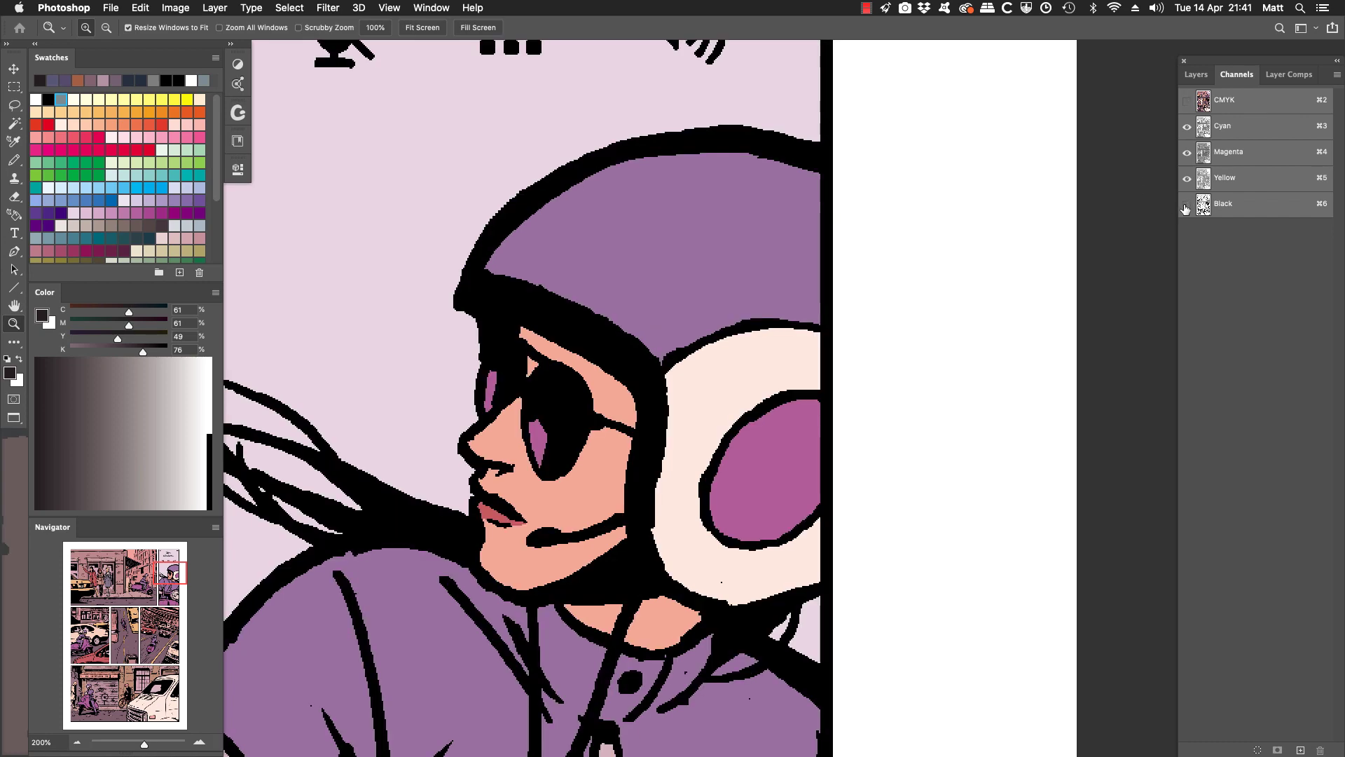
click(1187, 208)
click(1187, 207)
click(1186, 208)
click(1187, 207)
click(1186, 208)
click(1186, 208)
Offset only the Cyan channel slightly sideways on the helmeted rider page, and check the shift with Black hidden and shown
click(1252, 131)
click(1187, 100)
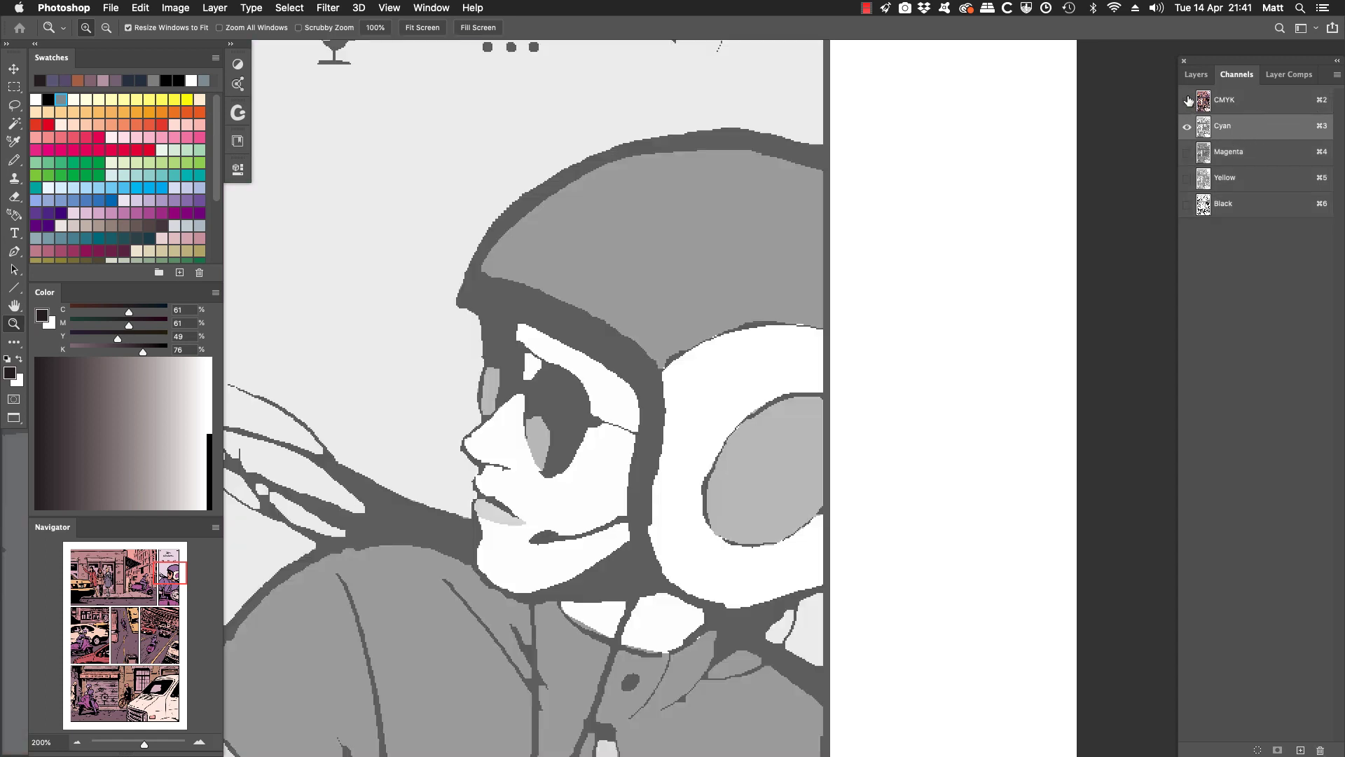
key(v)
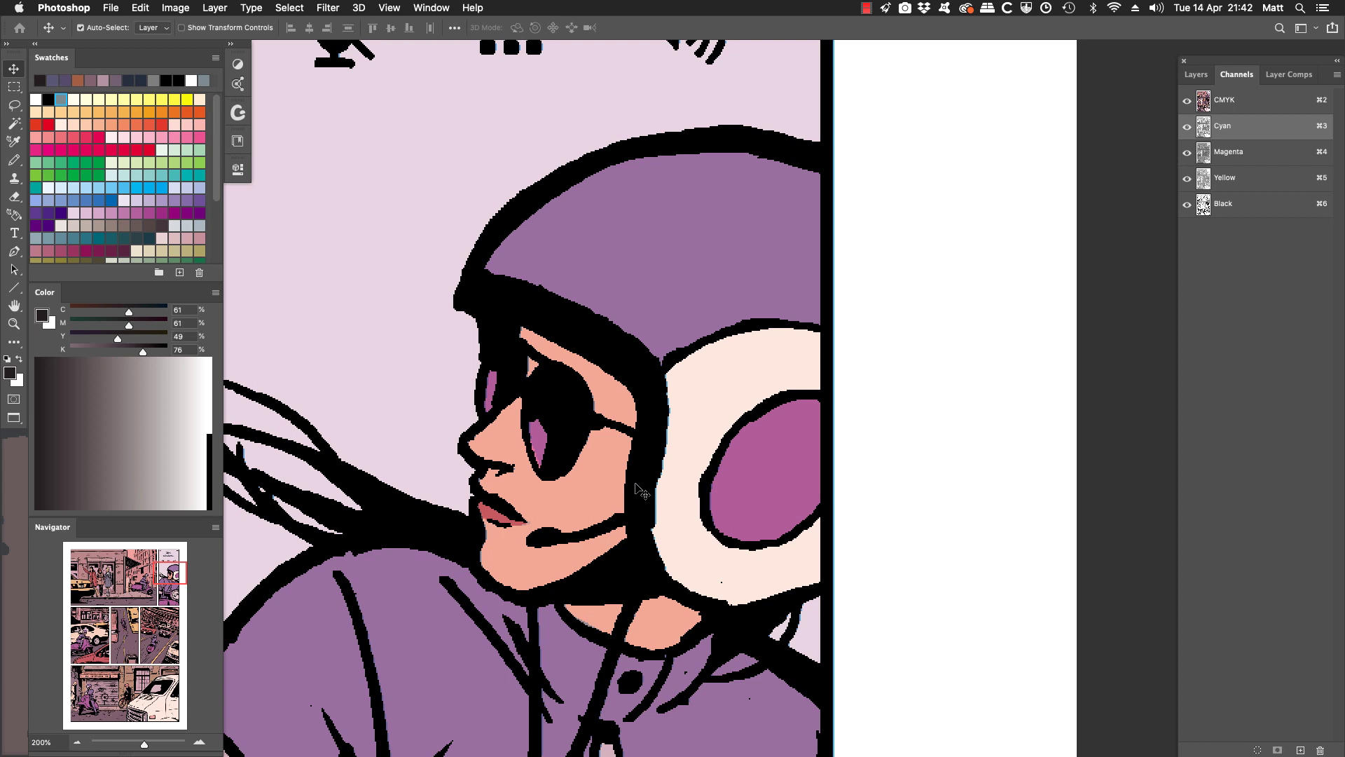
key(super)
click(1187, 205)
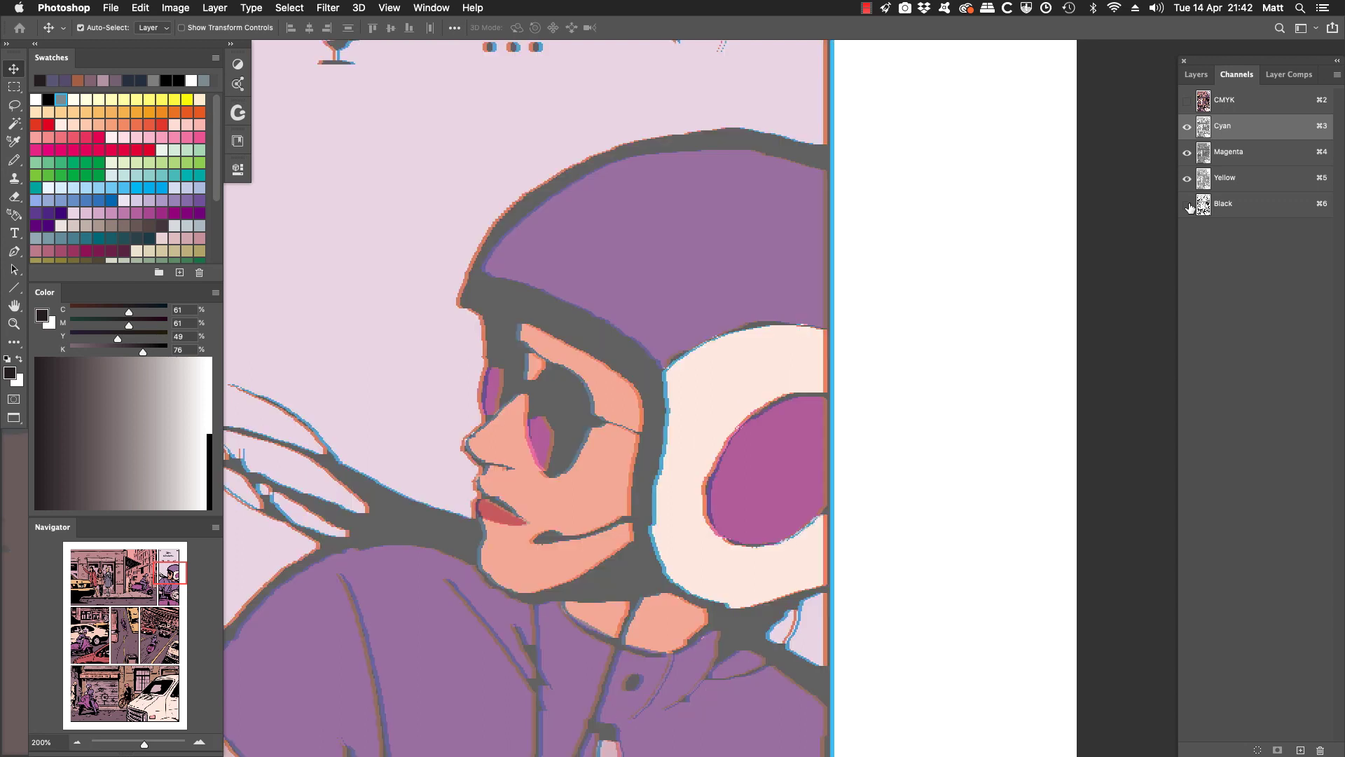
click(1187, 205)
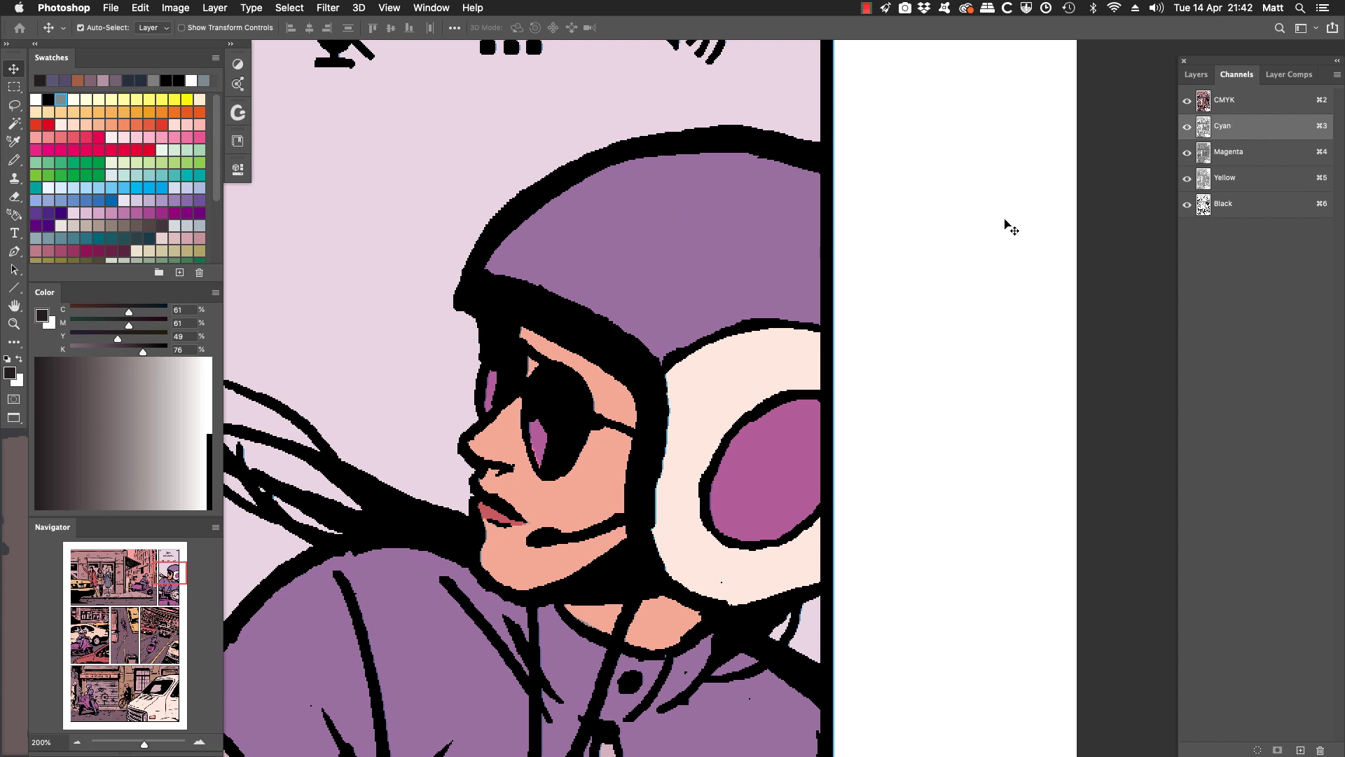
Isolate the Black channel and examine the line art around the helmeted rider's sunglasses up close
click(1240, 204)
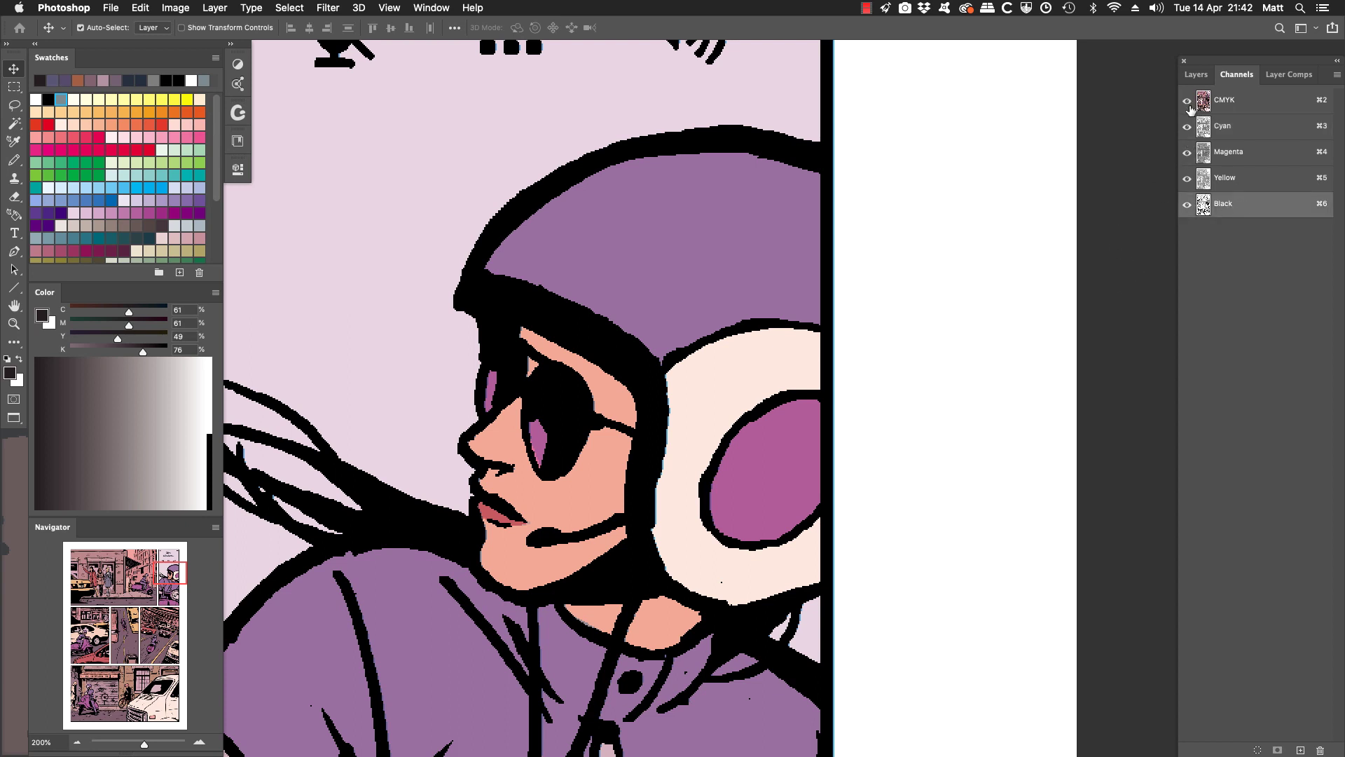
drag(1188, 133, 1186, 183)
key(z)
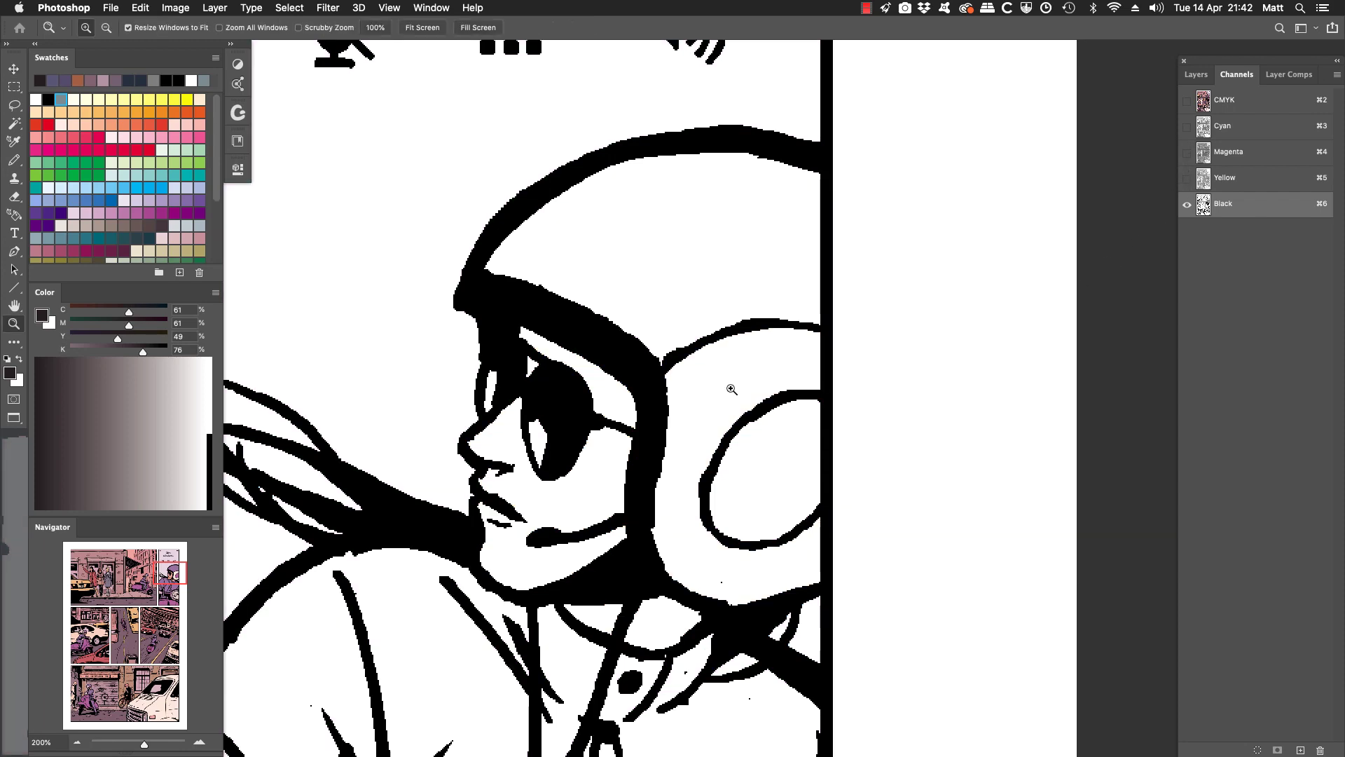
drag(758, 280, 462, 524)
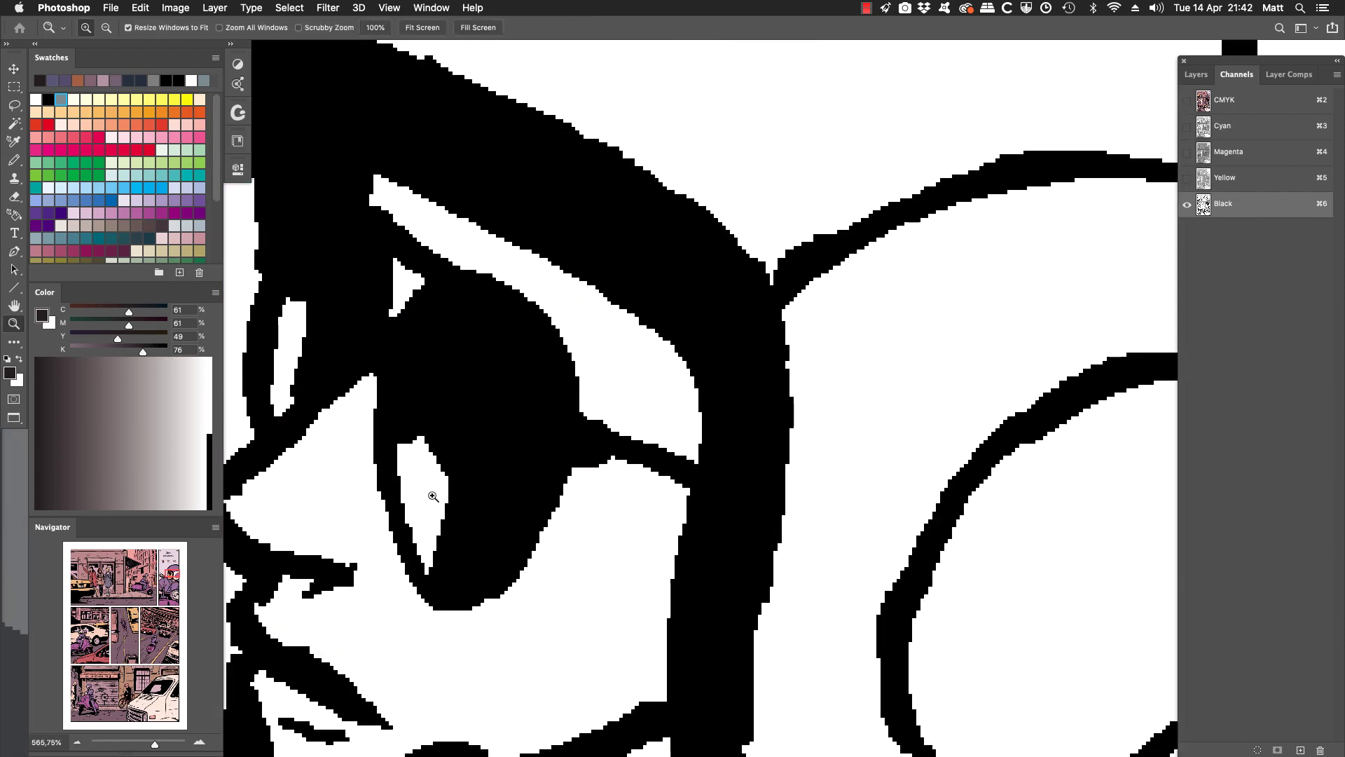
click(422, 27)
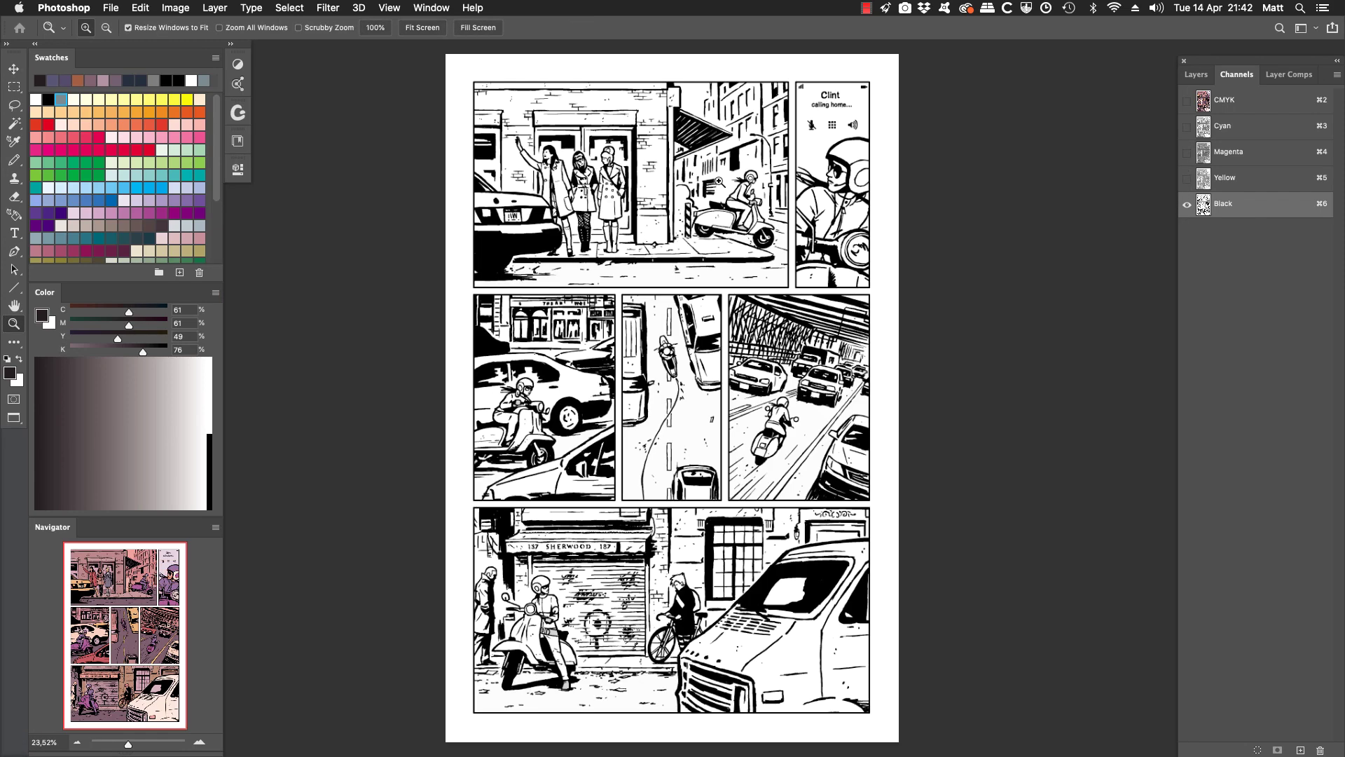
Examine the scooter rider's glove and the taxi's rear in the Black channel, and restore the CMYK composite of the whole page
drag(582, 349, 505, 434)
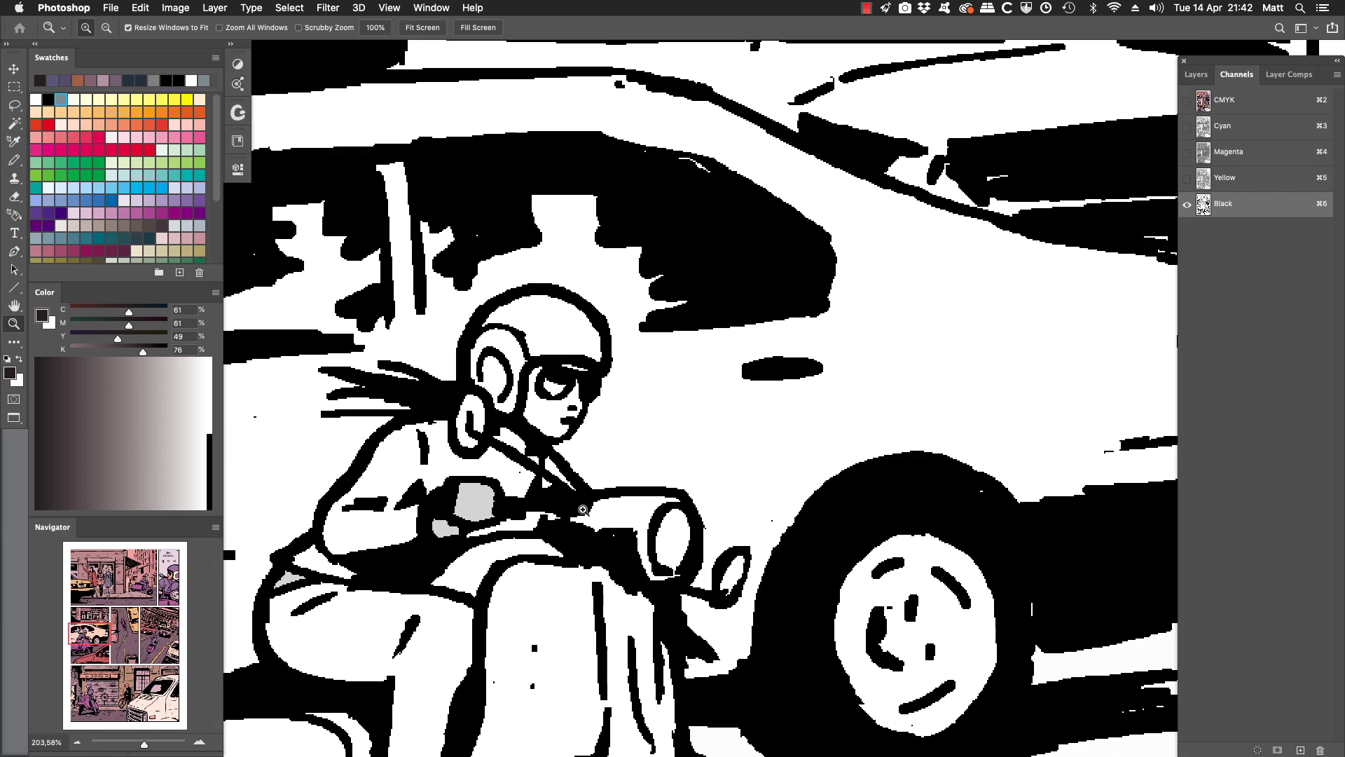
alt+click(711, 357)
alt+click(711, 357)
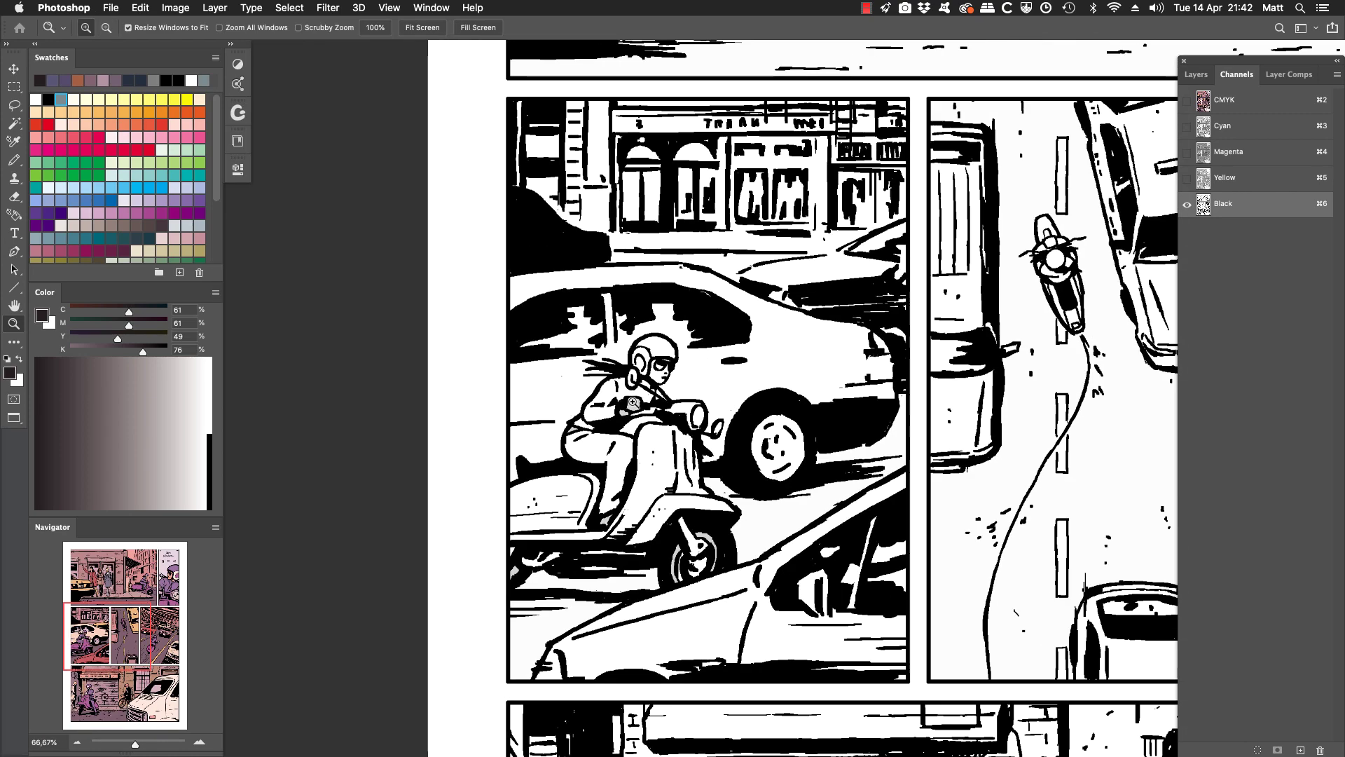
drag(659, 384, 622, 410)
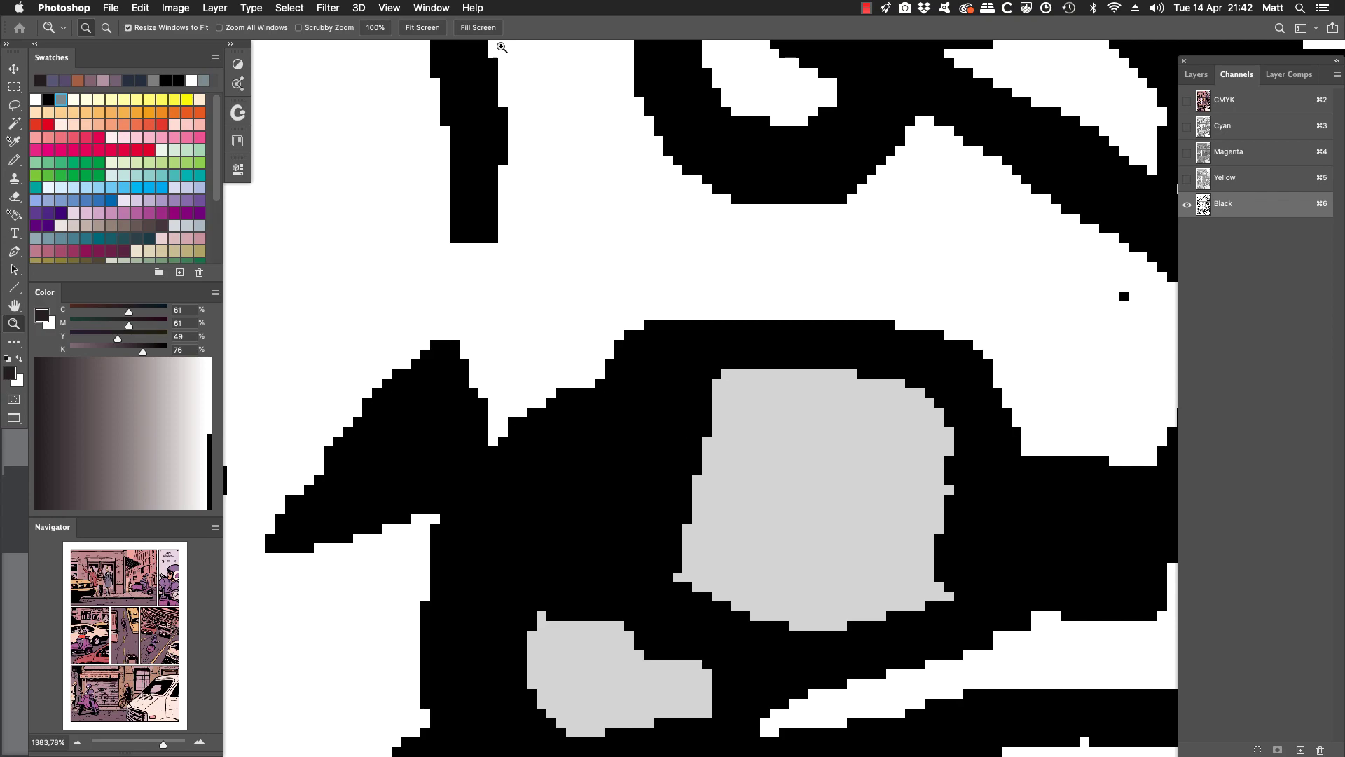
click(424, 28)
drag(457, 190, 556, 203)
click(422, 27)
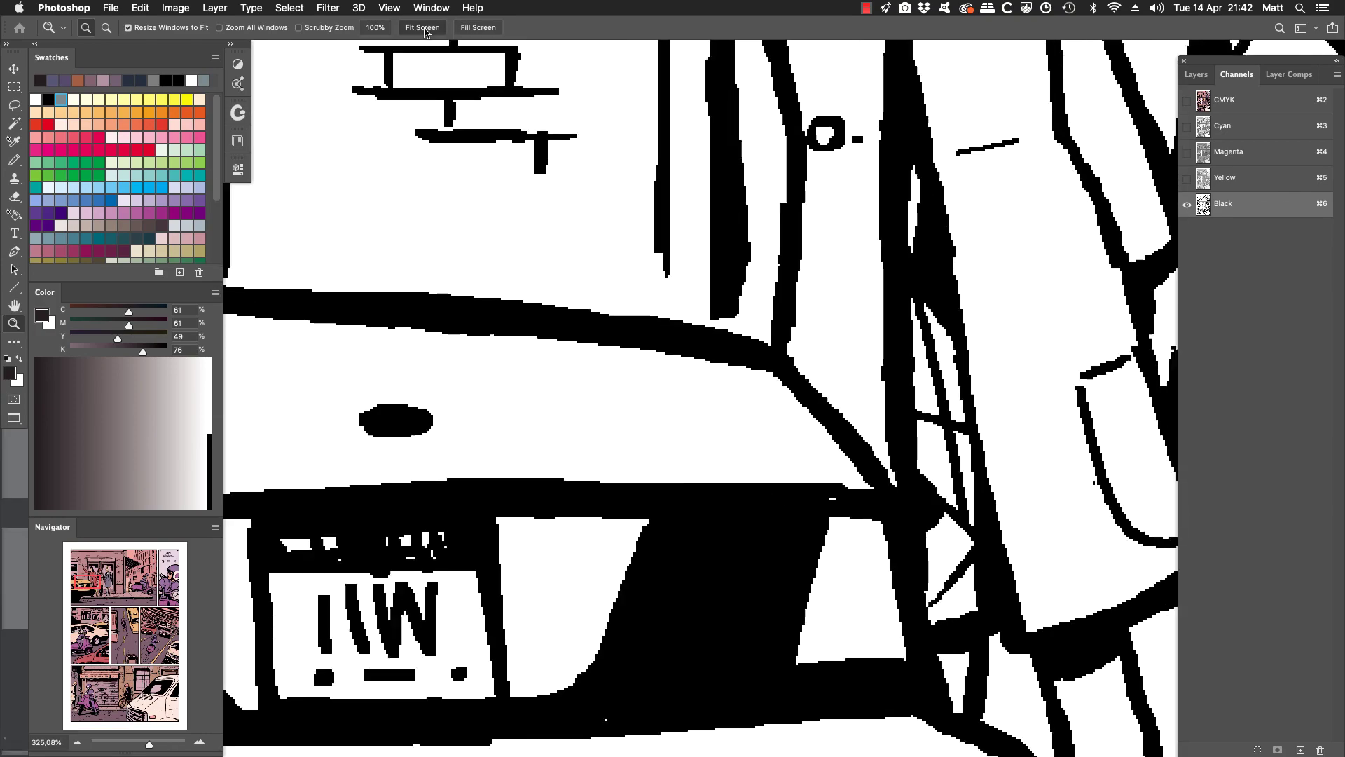
key(super+2)
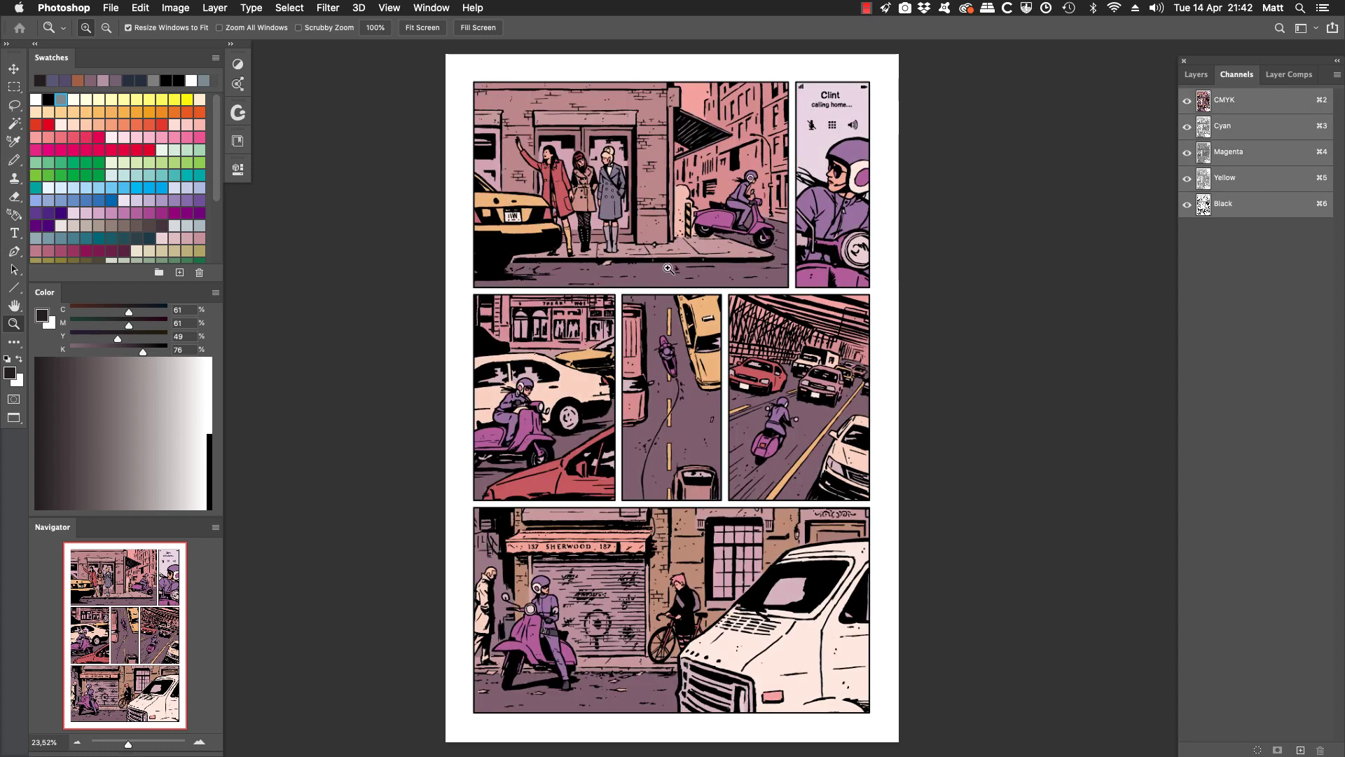
Move the flattened page's floating window aside and display the HAWKEYE version with the Alpha 1 channel full screen, fitted with panels shown
key(f)
key(f)
key(f)
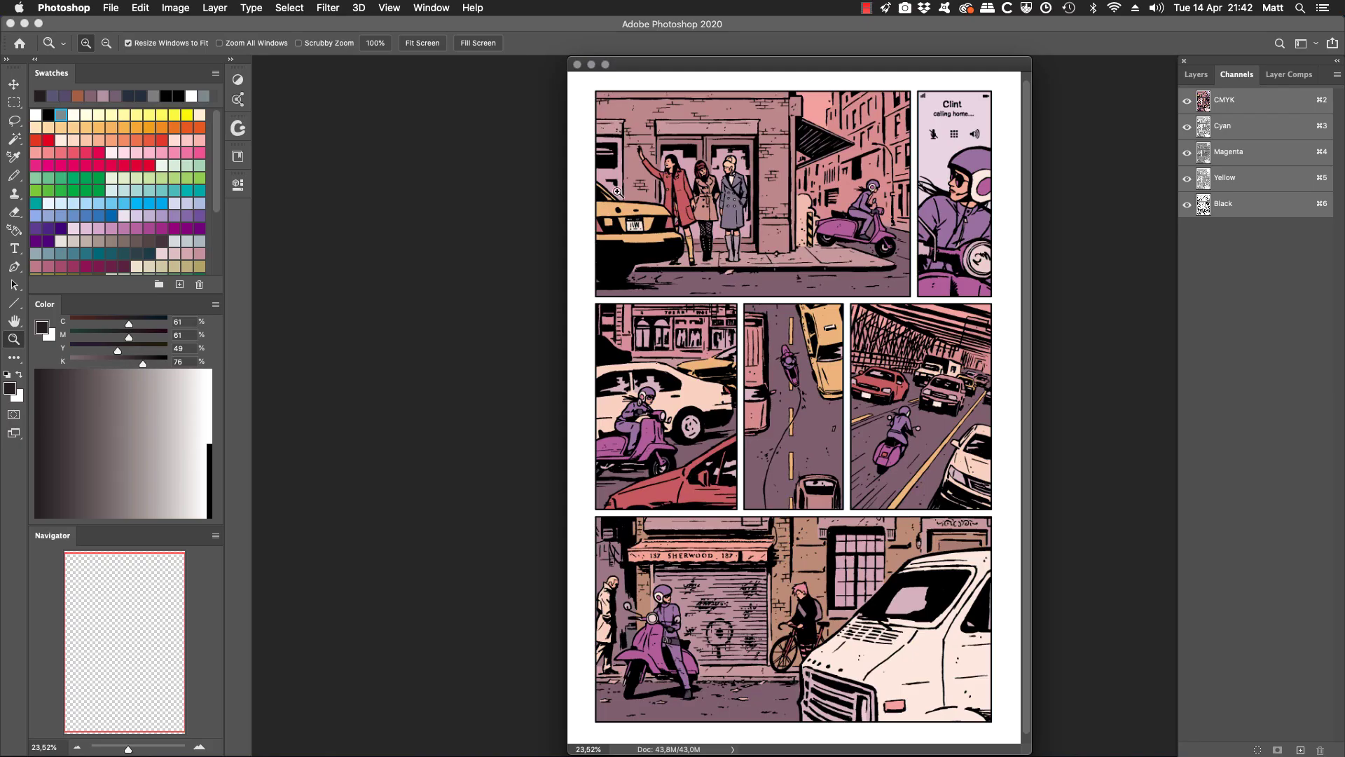
key(Tab)
drag(730, 71, 0, 631)
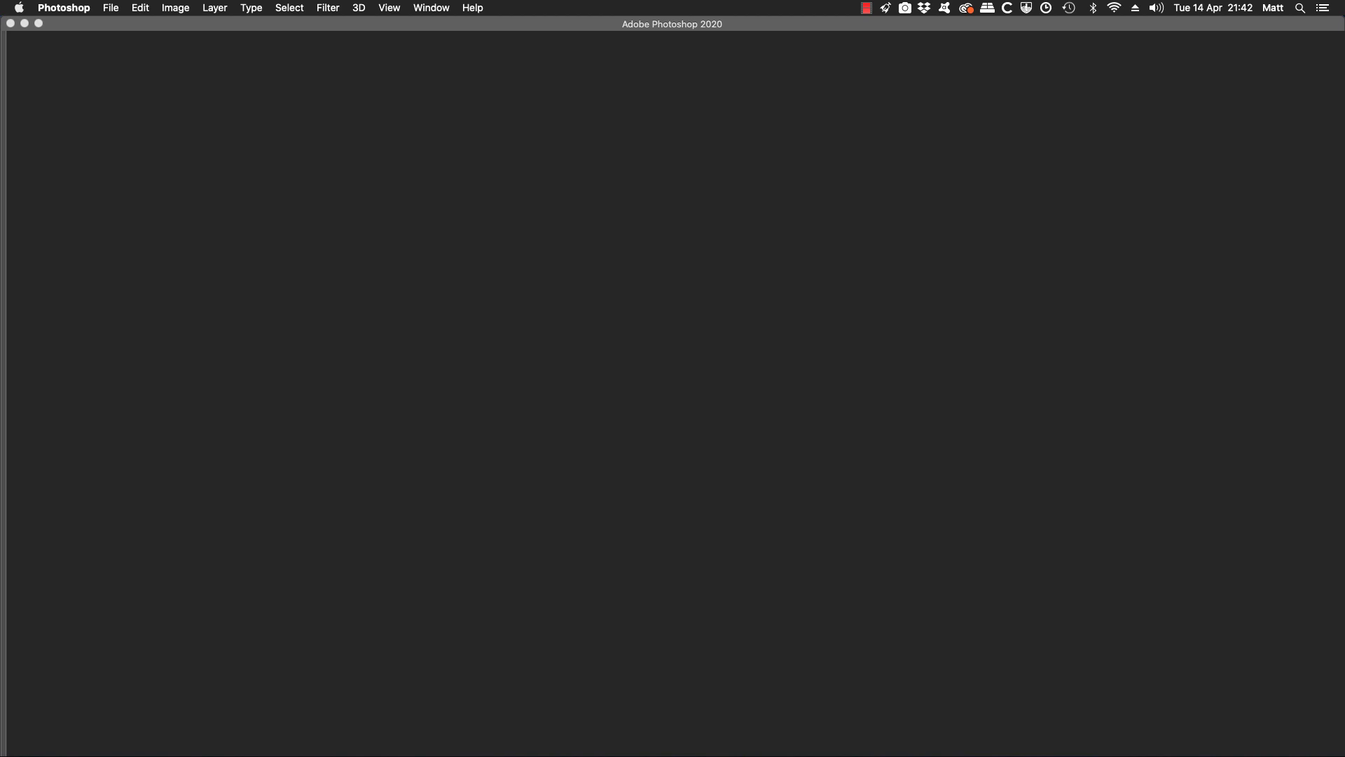
drag(12, 387, 747, 231)
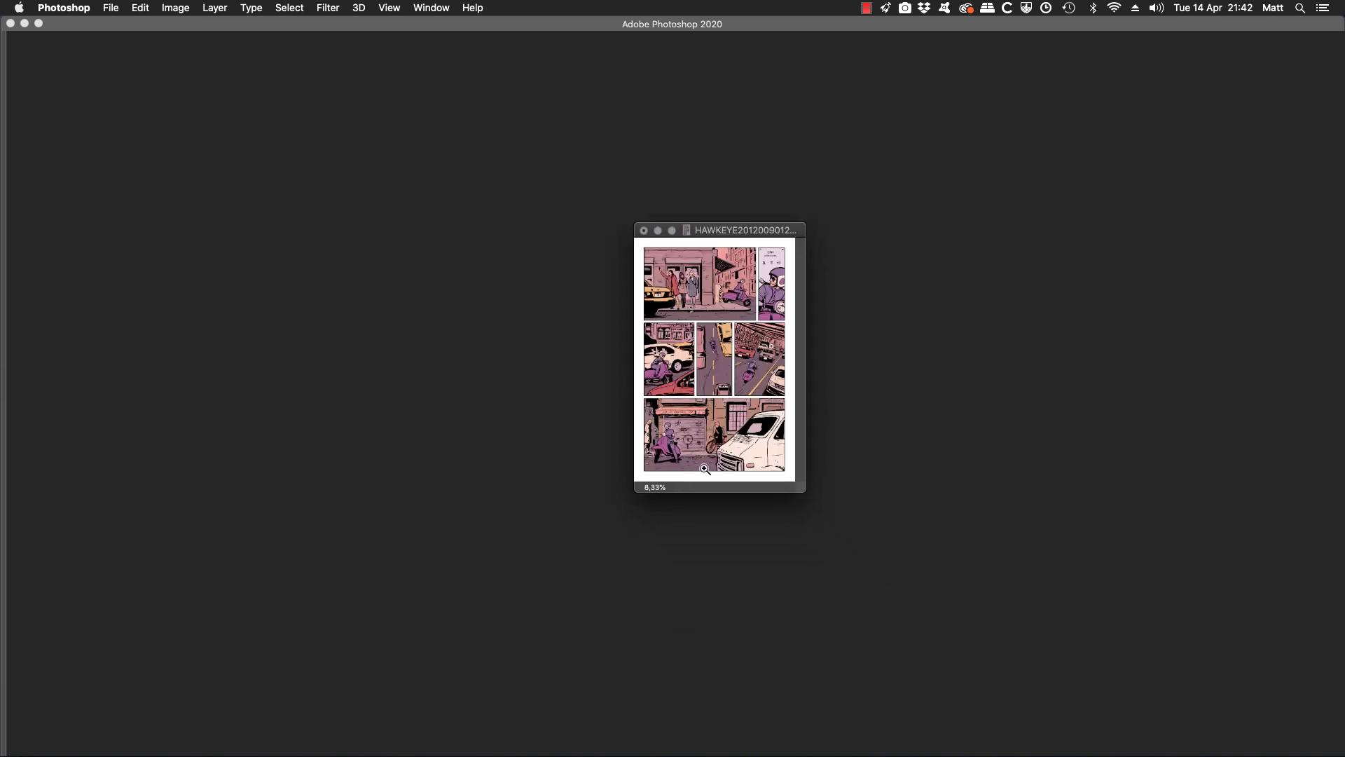
key(f)
key(Tab)
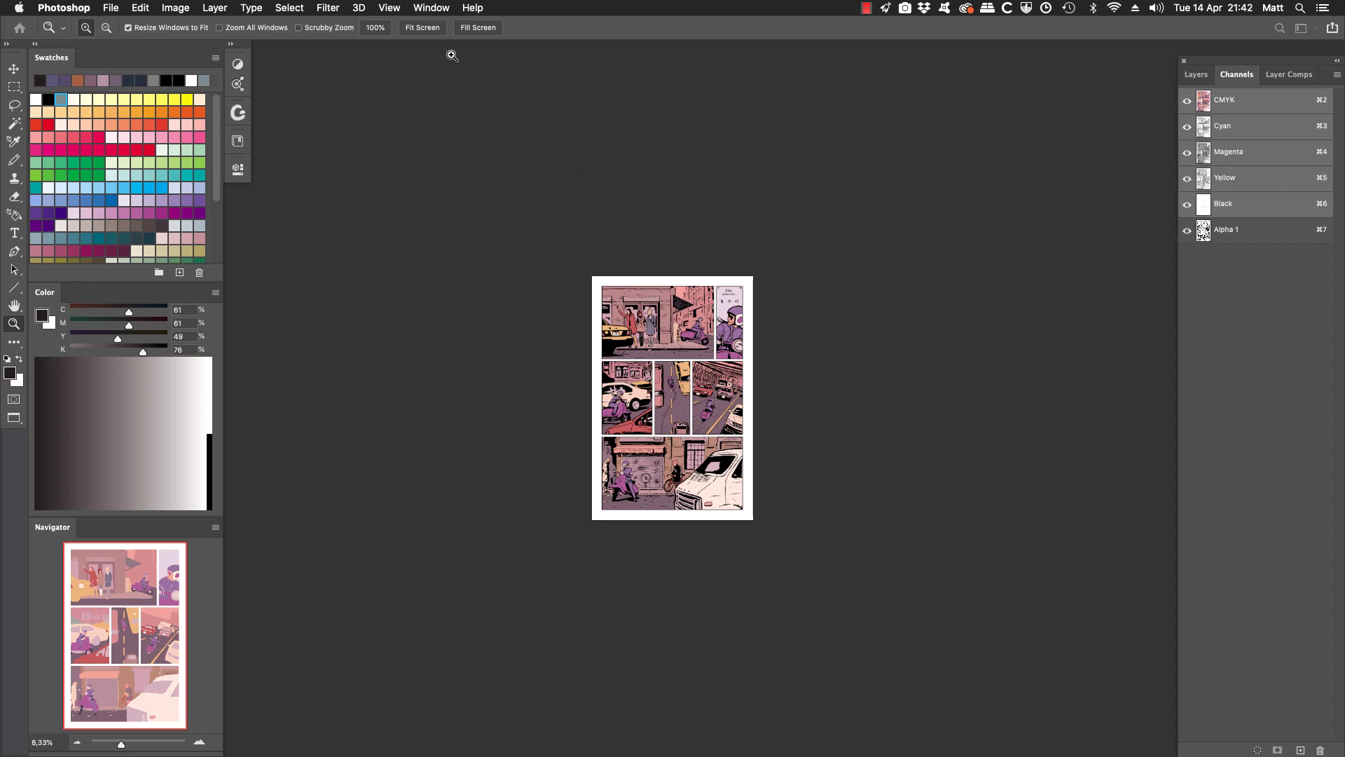
click(423, 28)
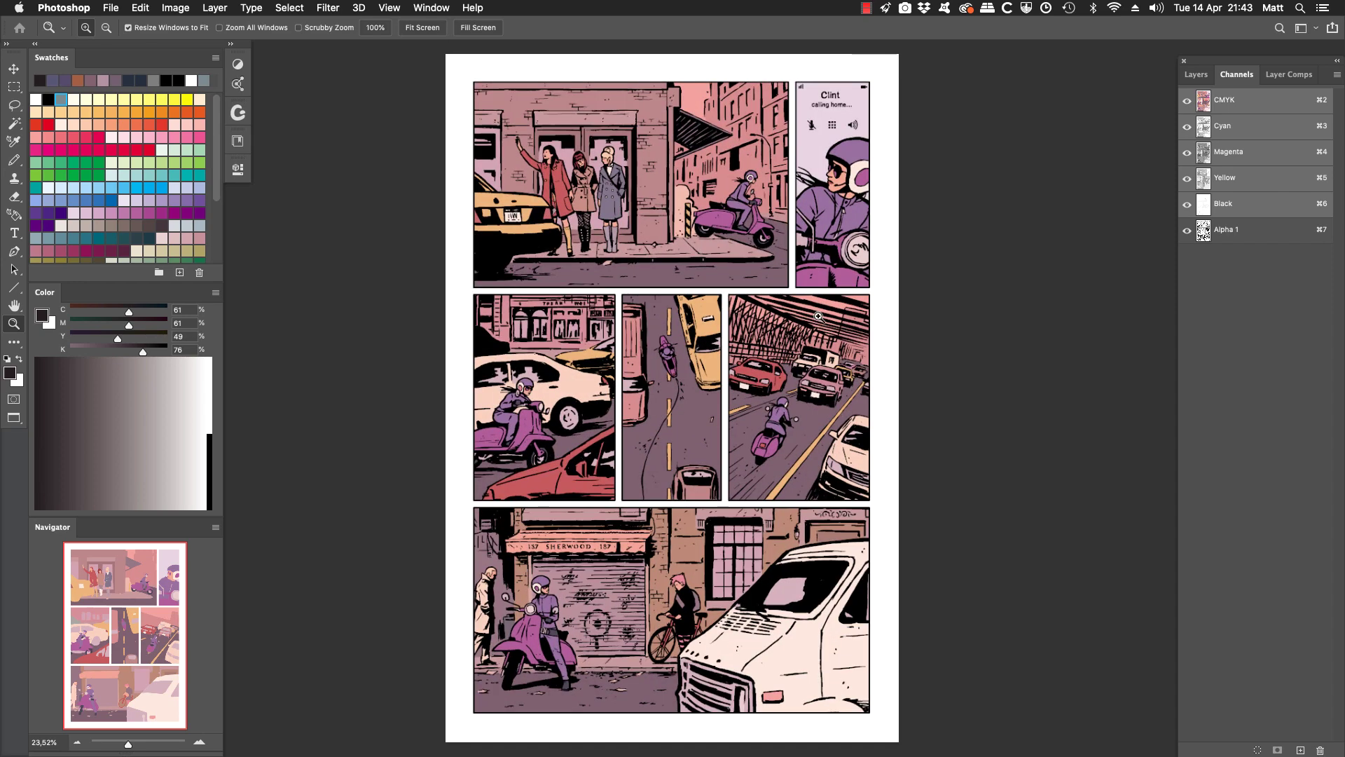
Compare the page with the Alpha 1 line-art channel hidden and shown, and inspect its layer stack and upper panels
click(1187, 231)
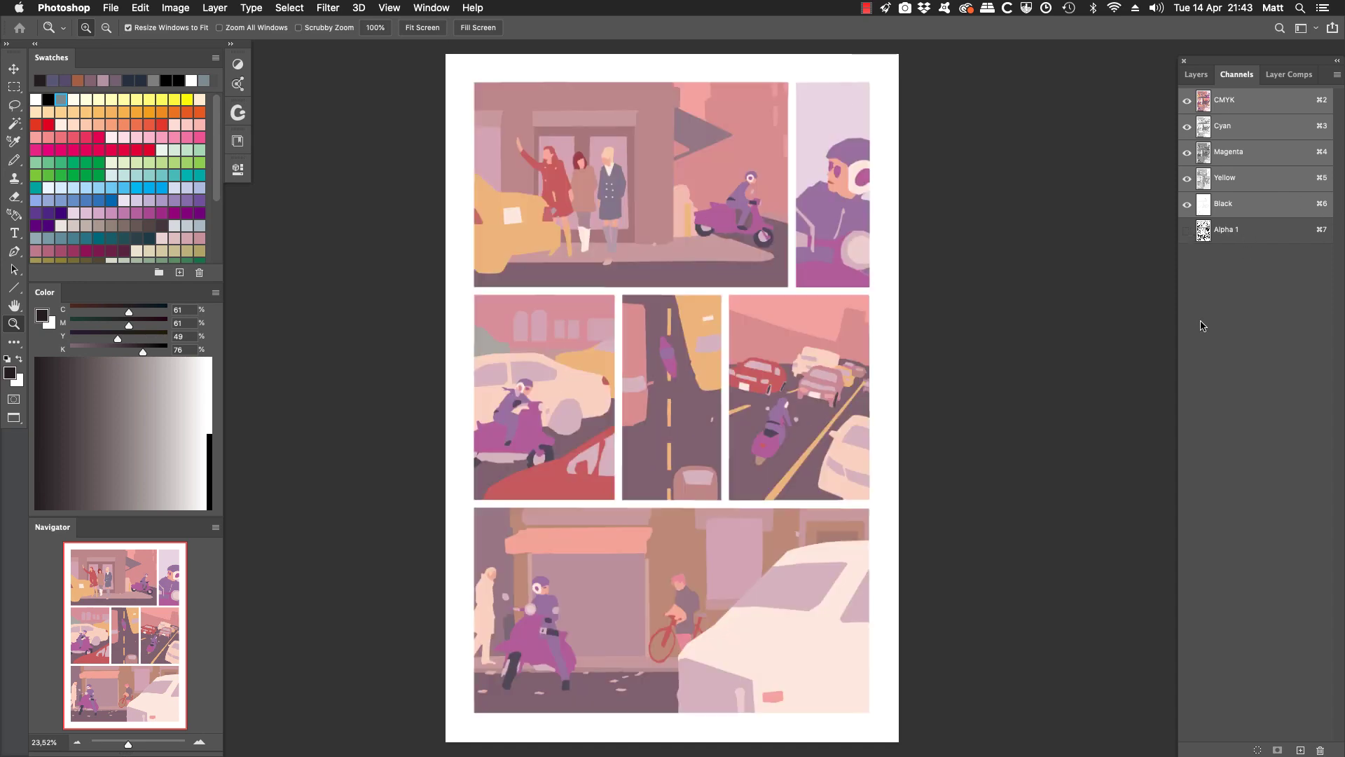
click(1187, 232)
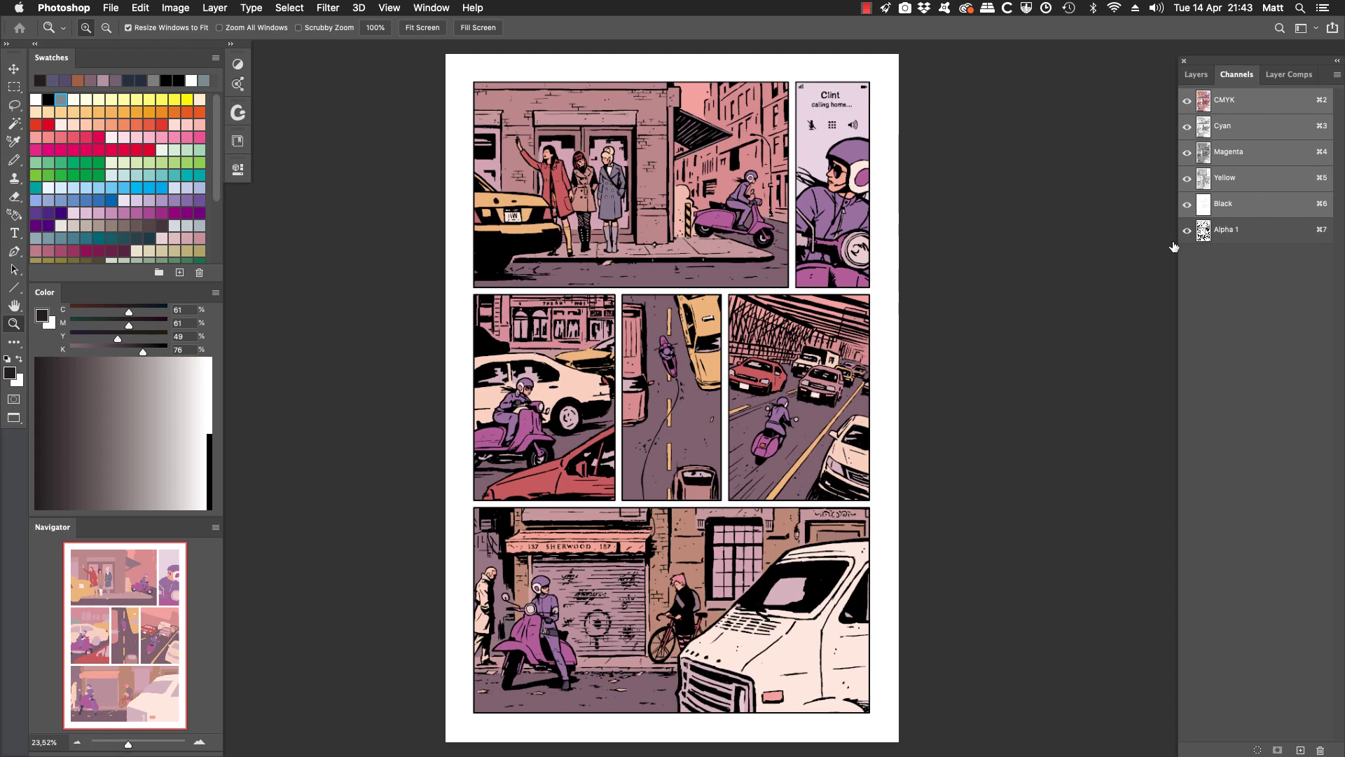
click(1196, 74)
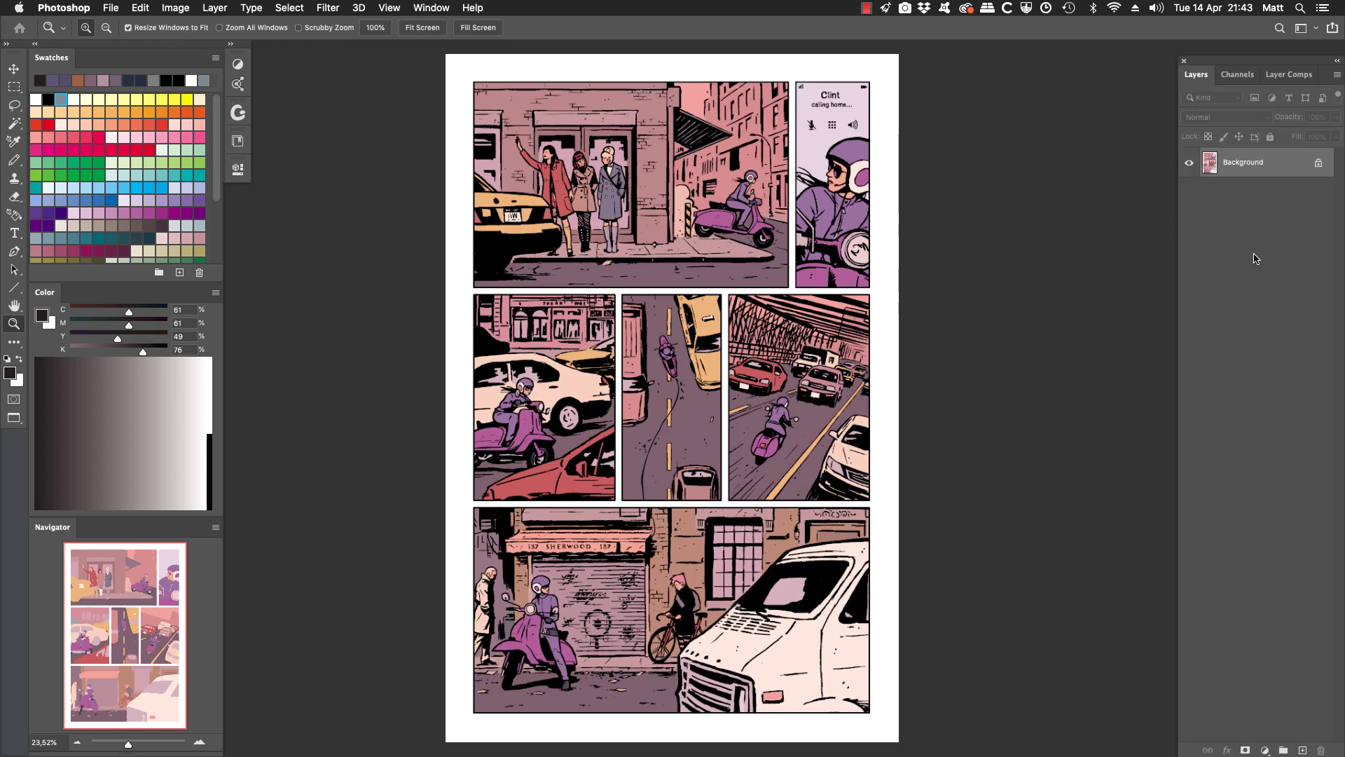
click(1246, 75)
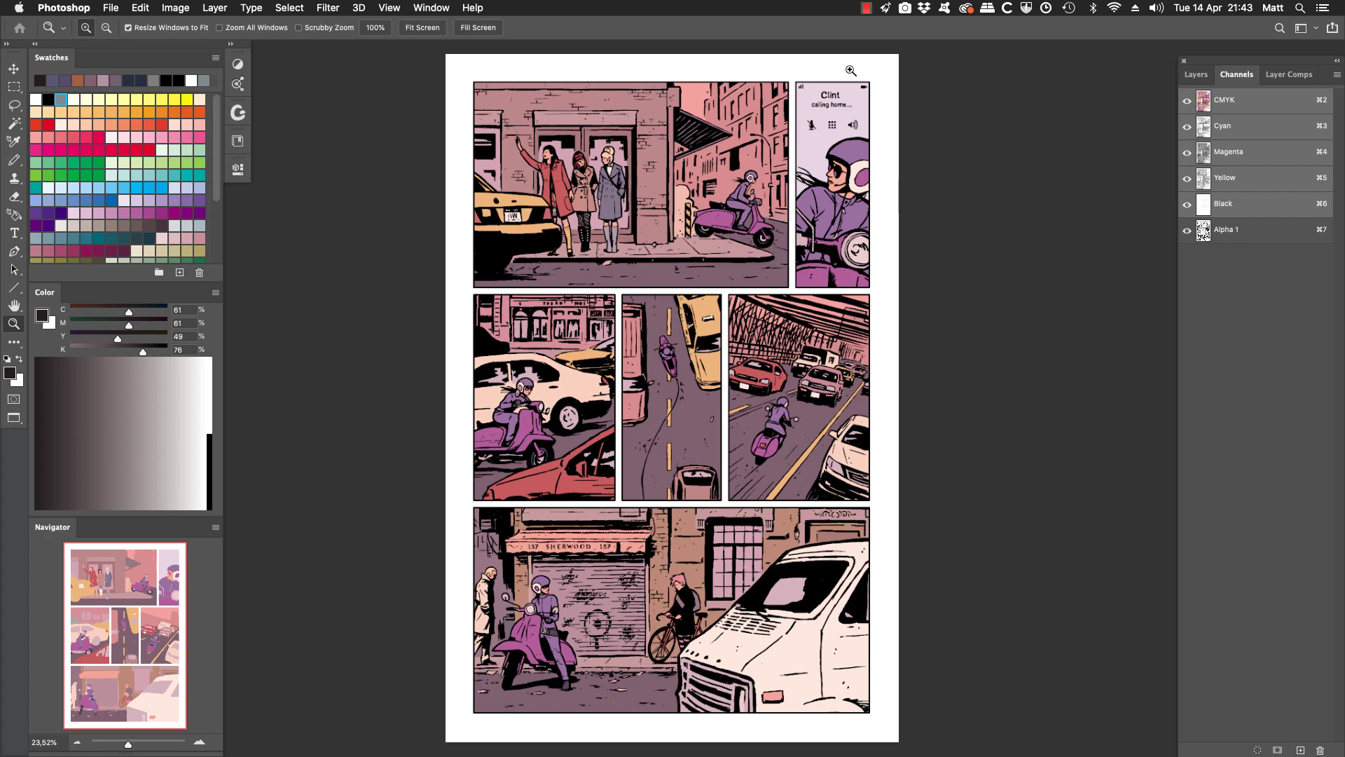
drag(877, 65, 675, 355)
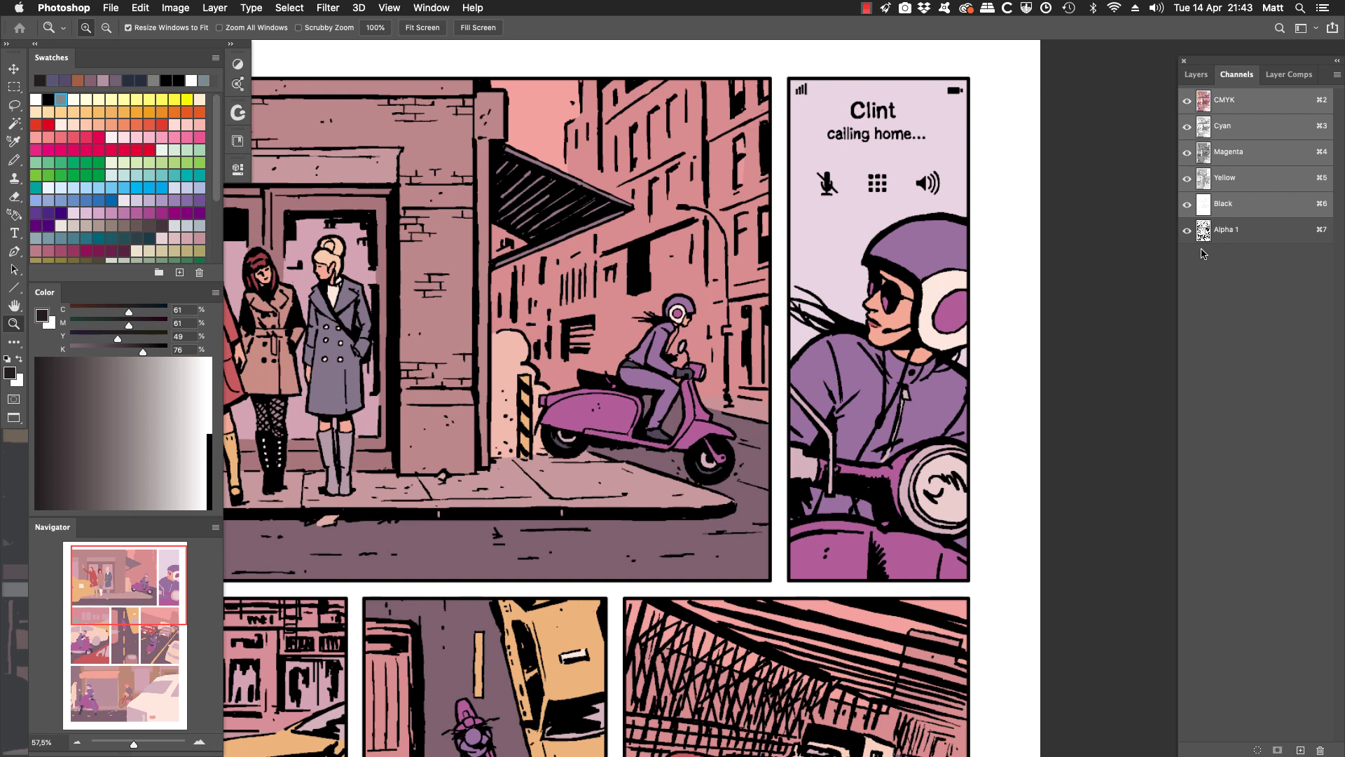
click(416, 28)
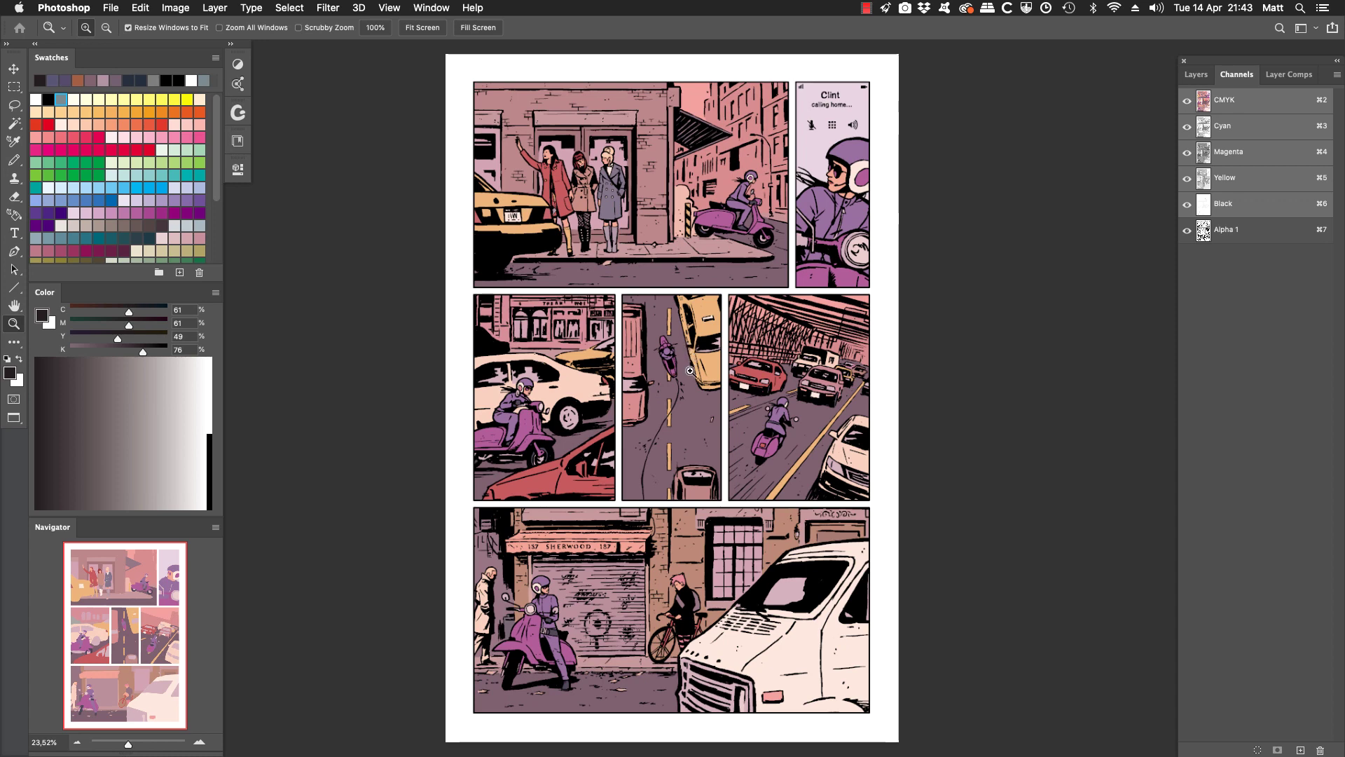
Duplicate the Alpha 1 channel and thin the copy's line art with the Maximum filter at a 2-pixel radius, preserving squareness
click(1186, 231)
drag(1274, 236, 1305, 749)
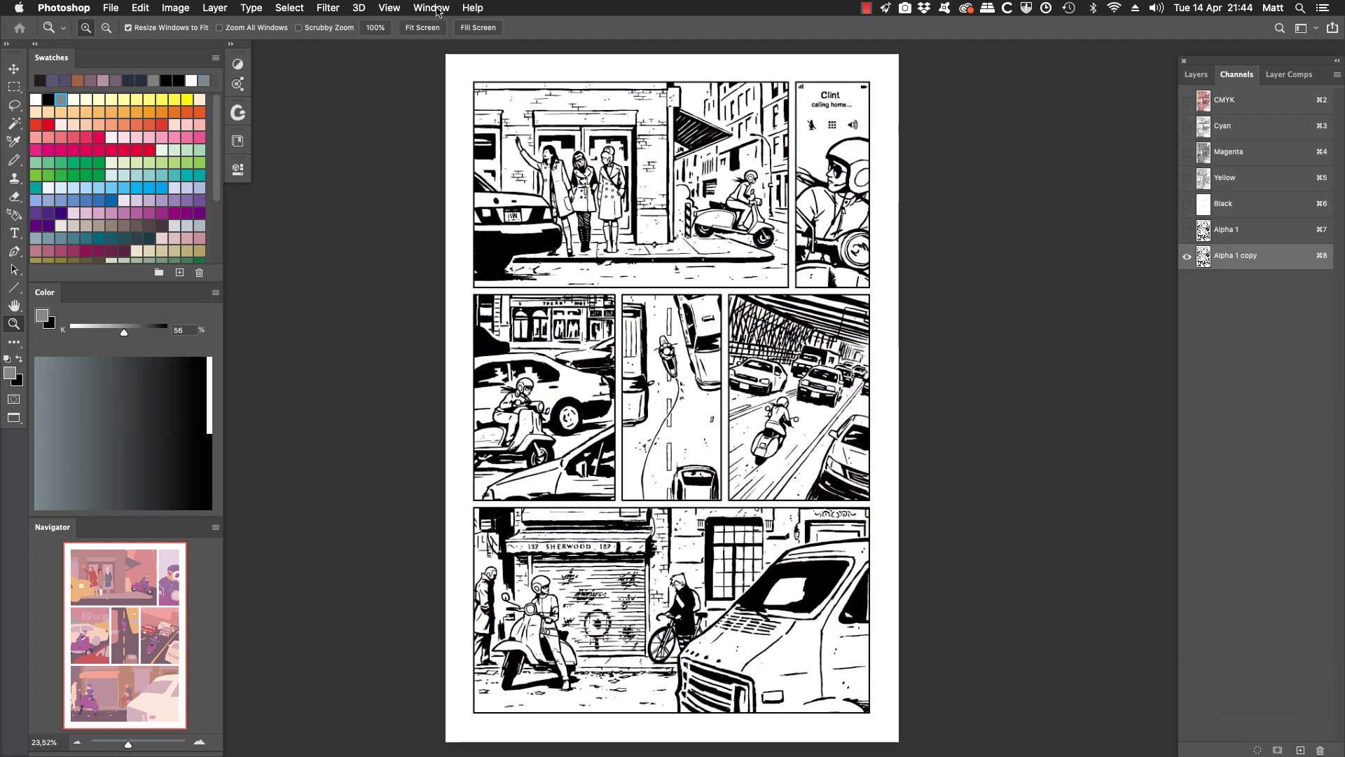
click(324, 7)
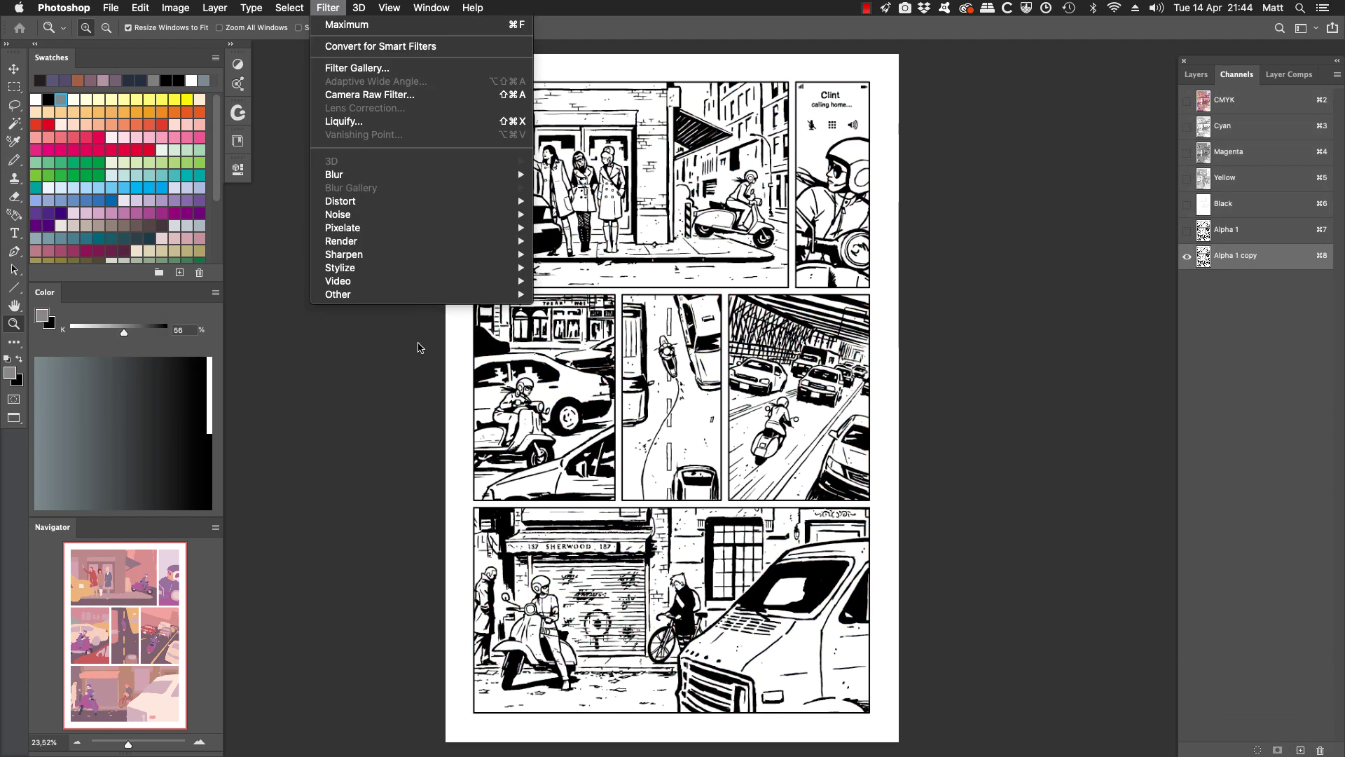
mouse_move(420, 294)
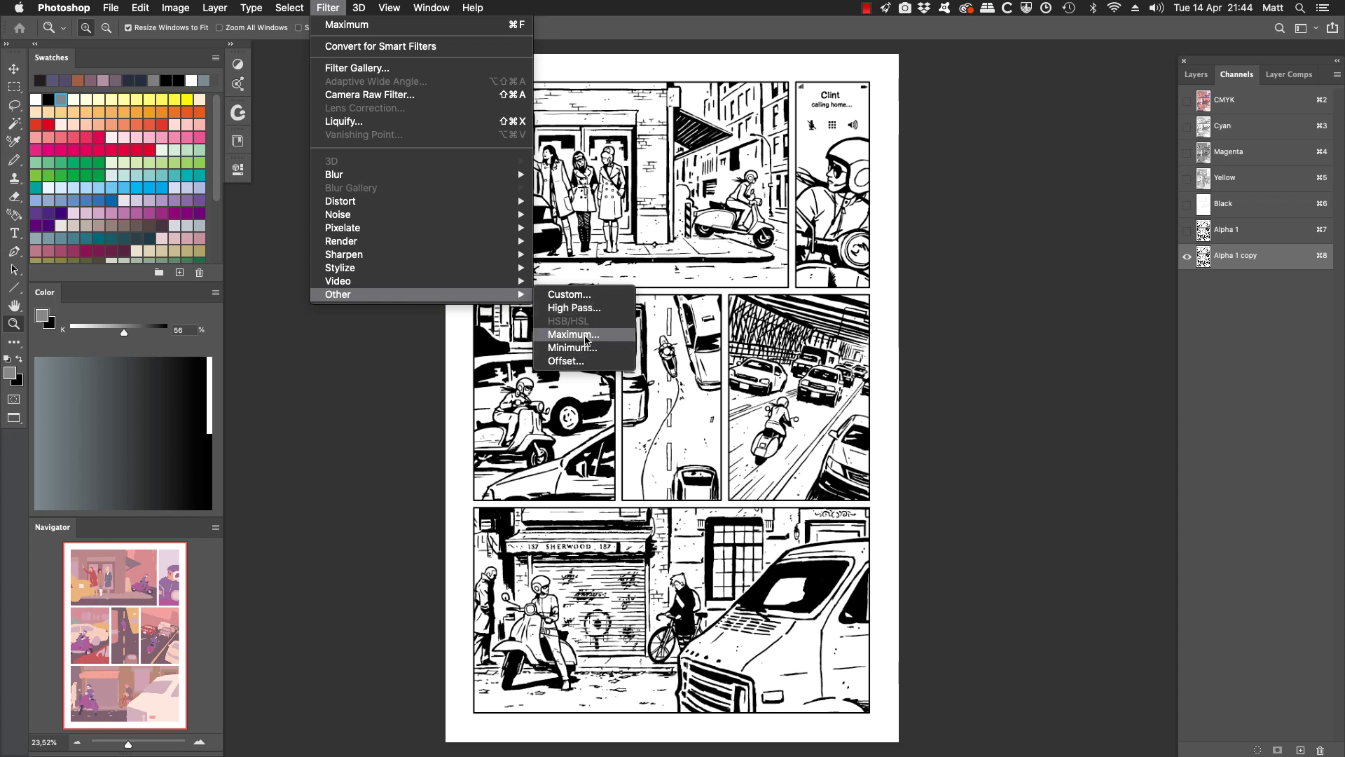
click(573, 334)
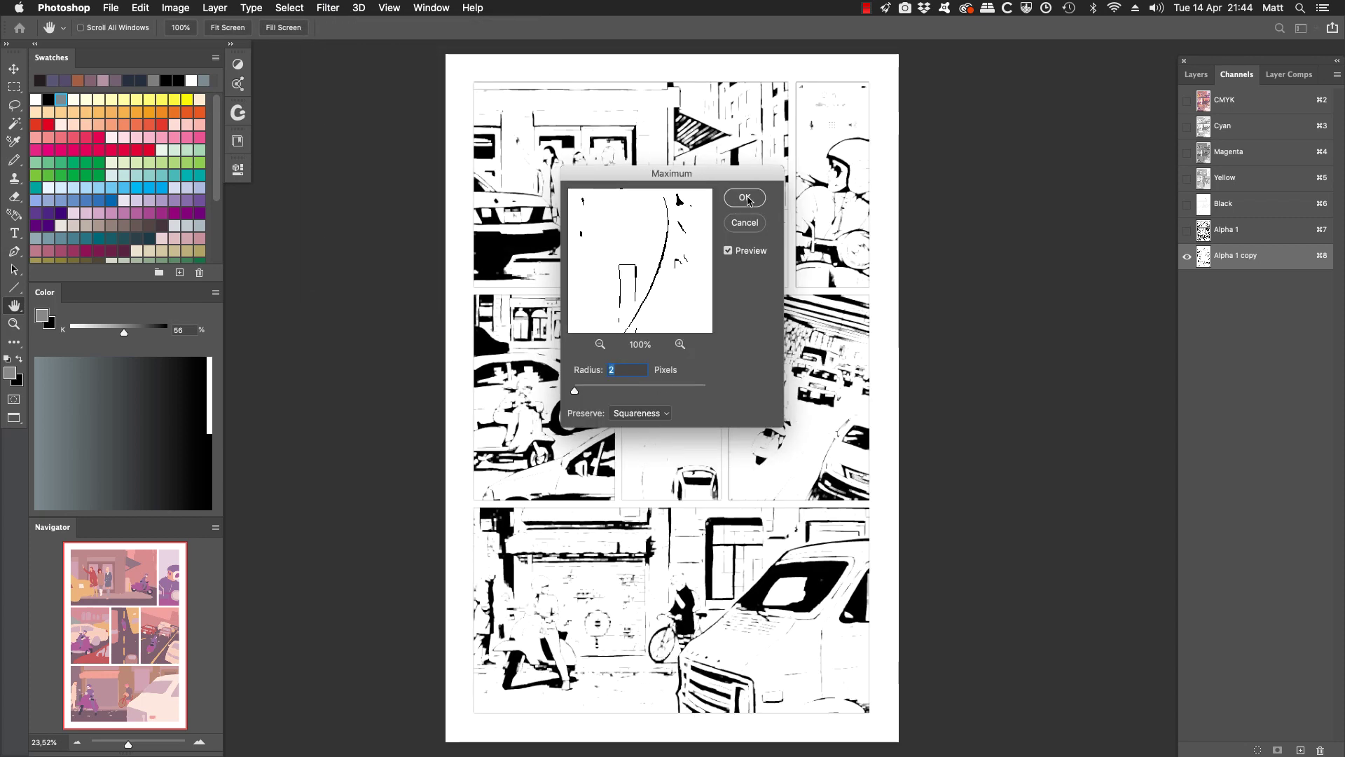
click(744, 198)
Examine the thinned line art in the two upper scooter panels, and redisplay the CMYK colours without the alpha channels
key(z)
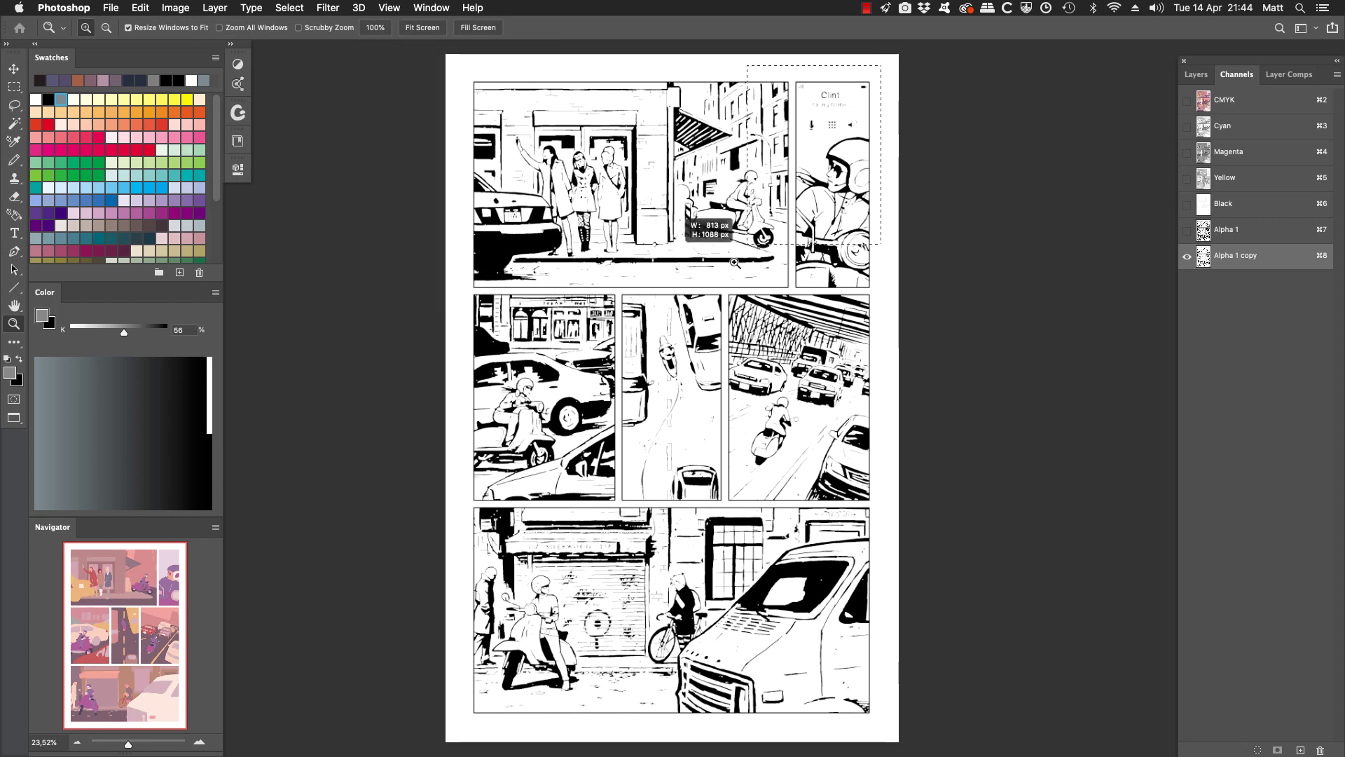
click(879, 78)
drag(901, 393, 860, 382)
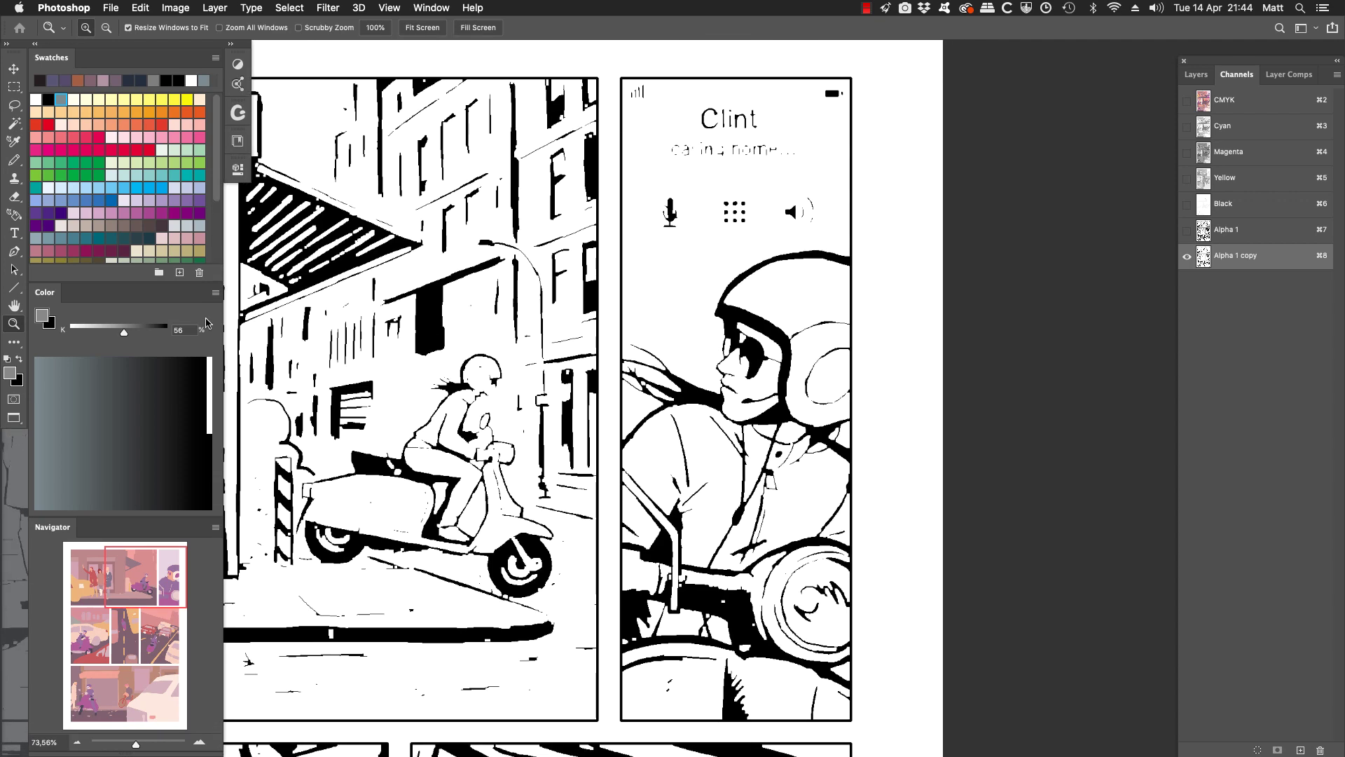
click(1266, 104)
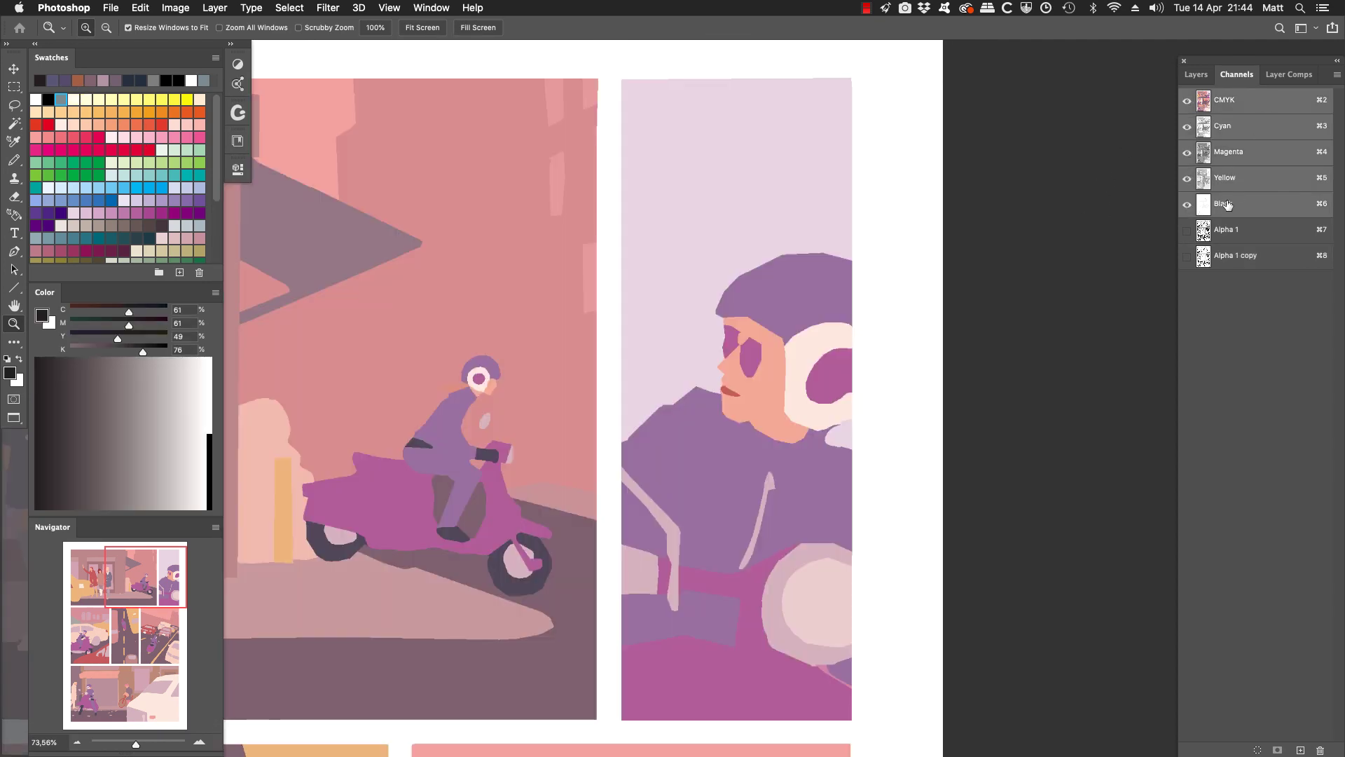
click(1186, 204)
key(f)
key(f)
scroll(715, 406, down, 10)
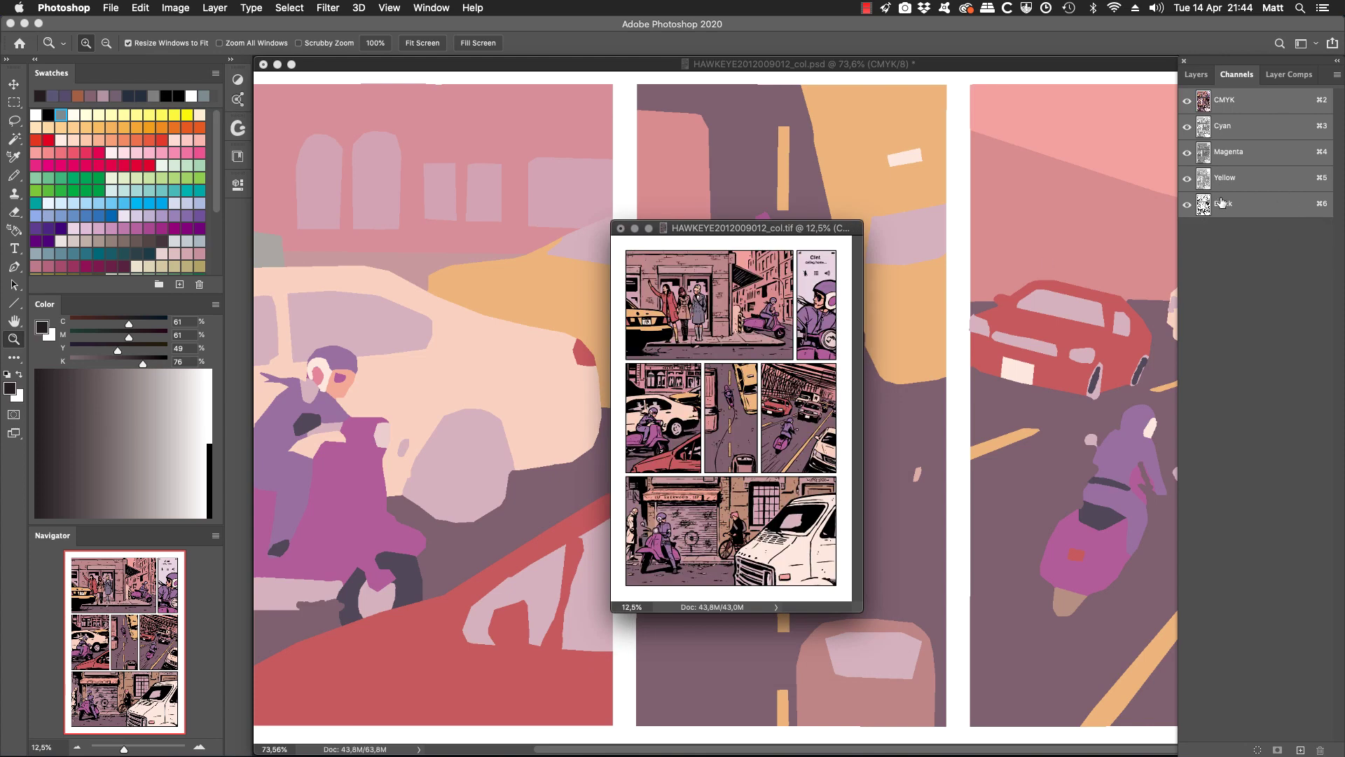
click(1187, 203)
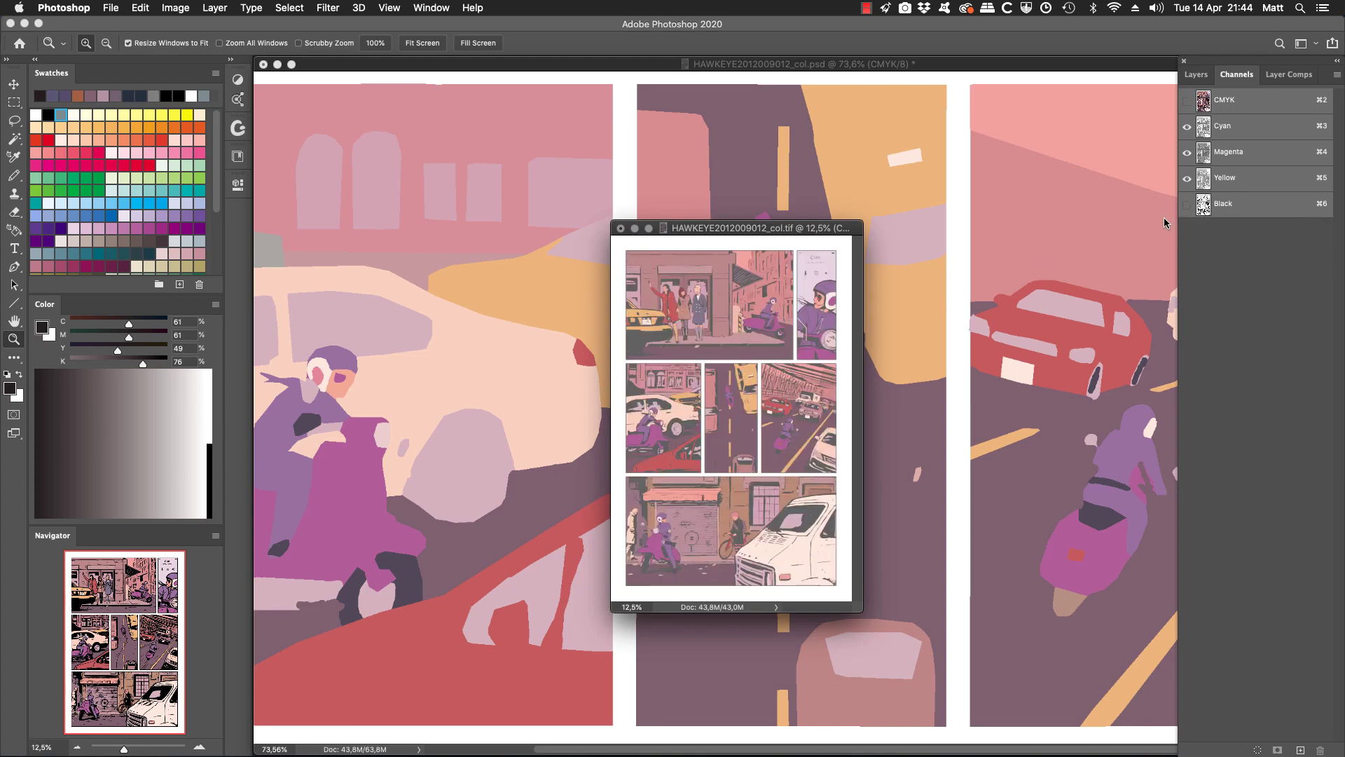
Sample the line-art black beneath the taxi in the first panel of the TIF page to read its CMYK mix
key(i)
click(635, 339)
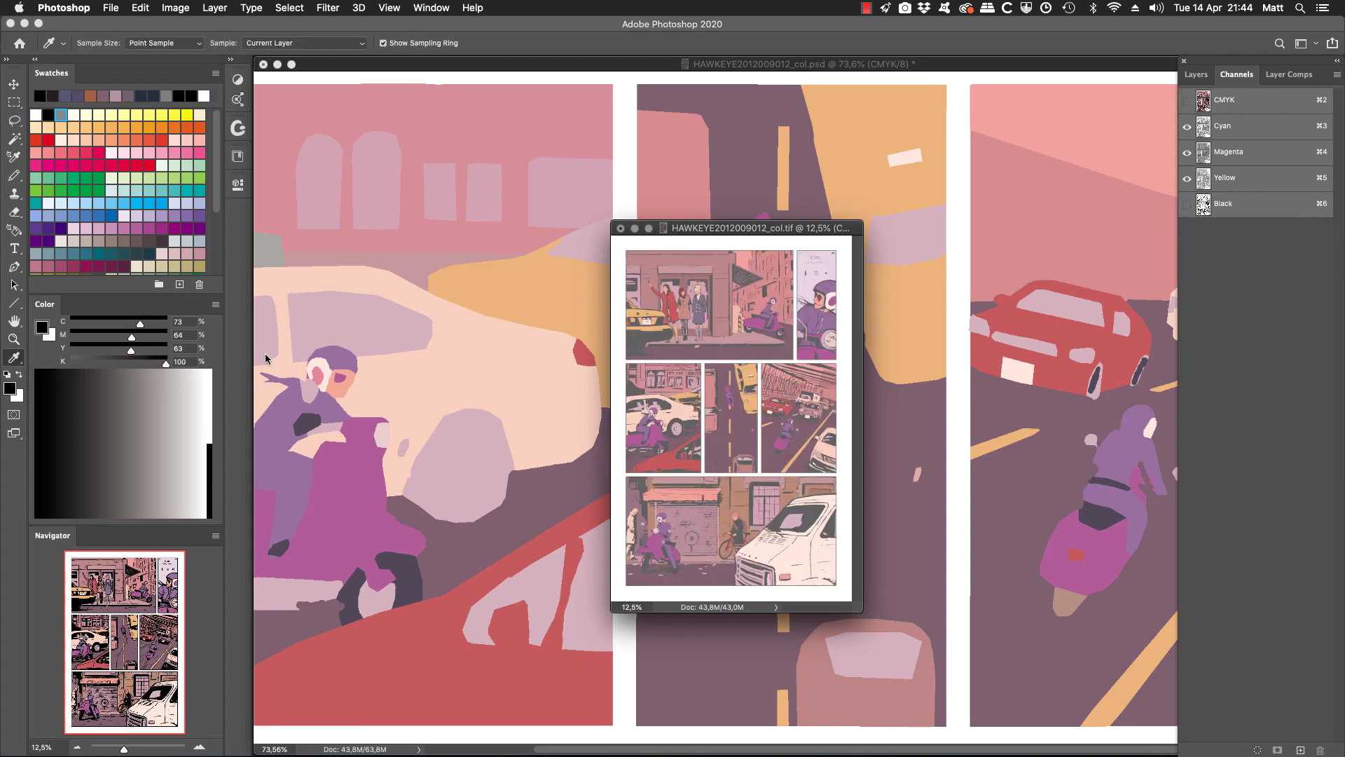
drag(162, 363, 228, 363)
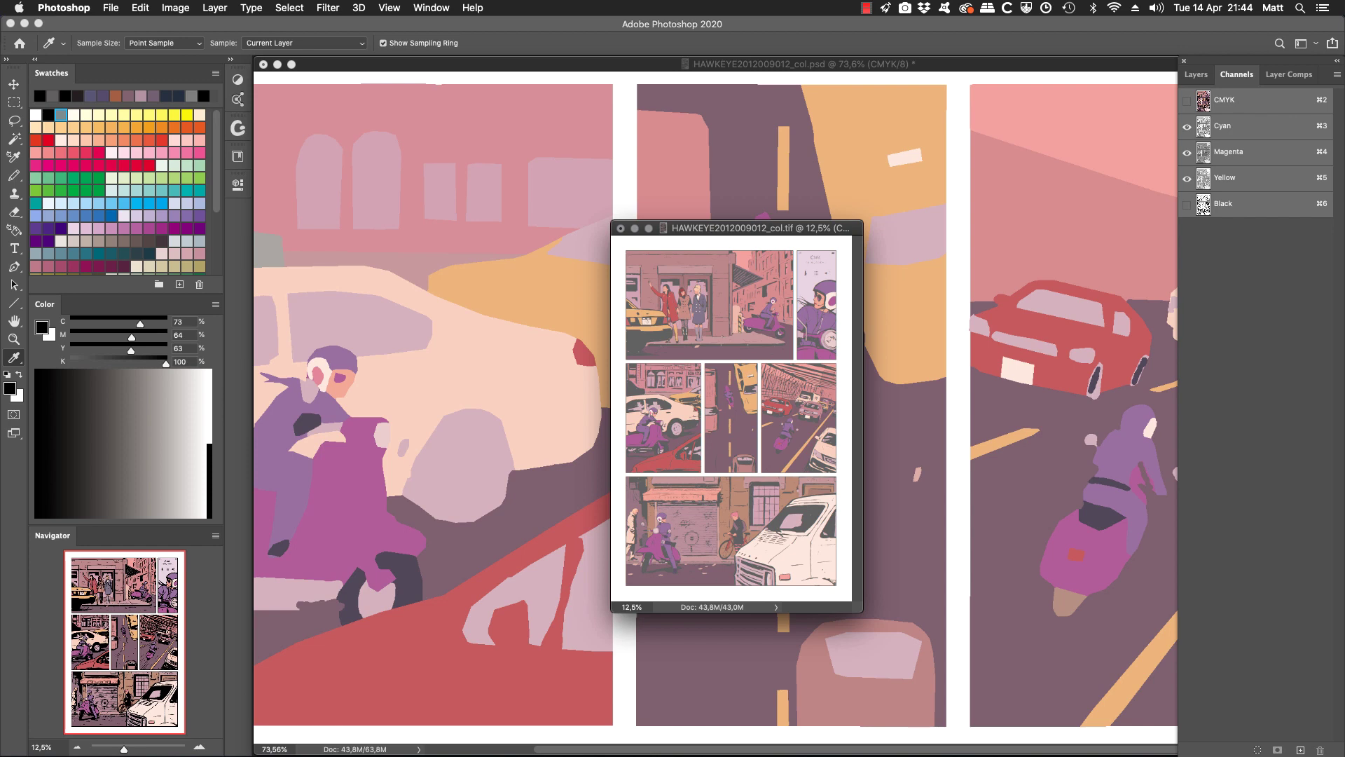
Display the Info panel with more room above it and show the TIF page's Black channel again
key(F8)
drag(52, 72, 109, 524)
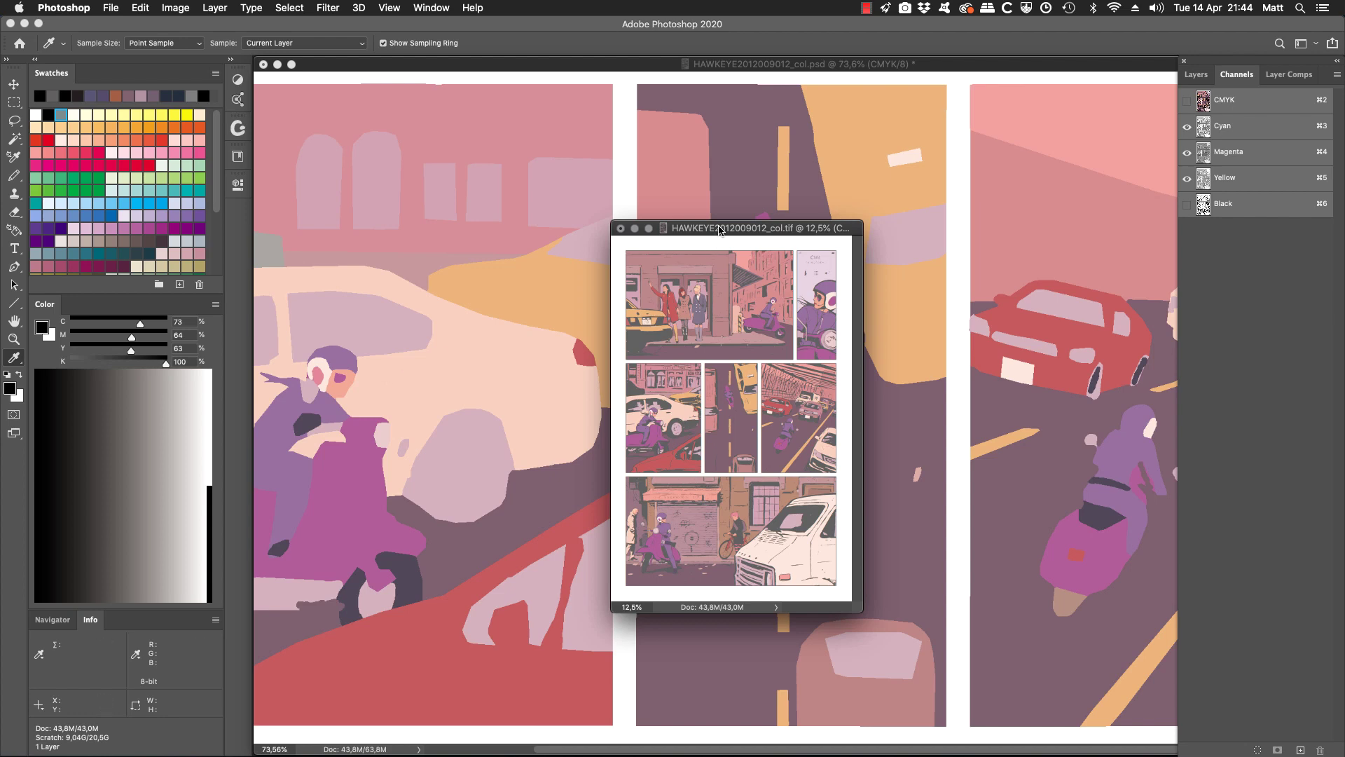
drag(719, 228, 722, 237)
click(1188, 204)
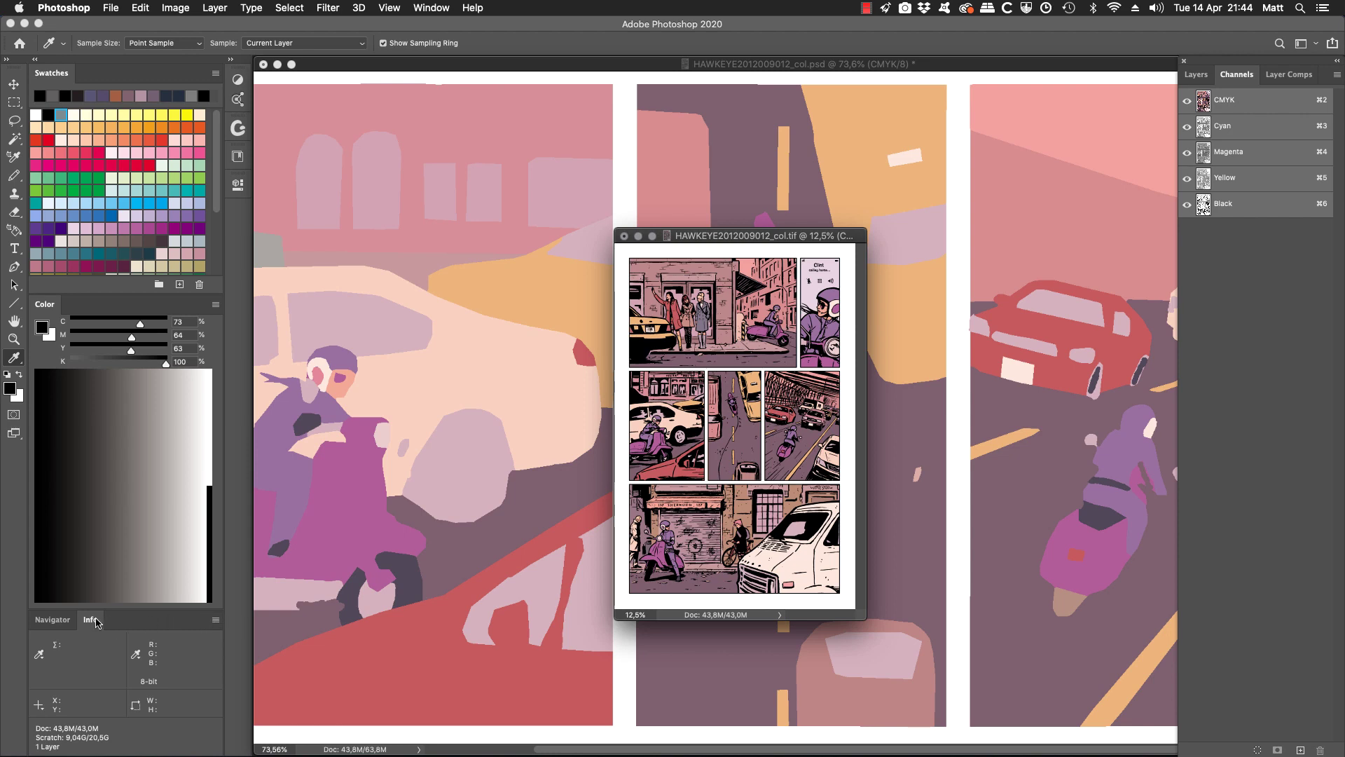
Check the colour readout modes in the Info panel's options and close them without changes
click(216, 620)
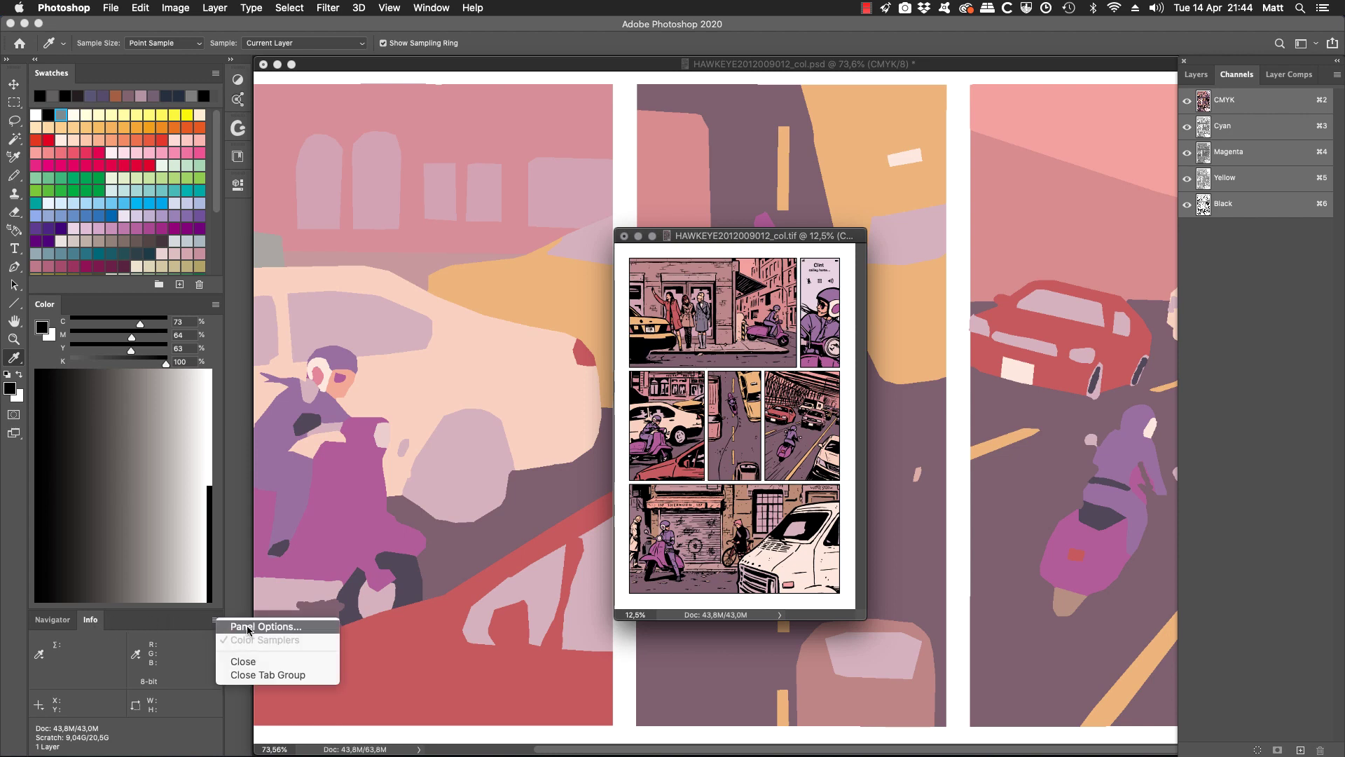
click(248, 628)
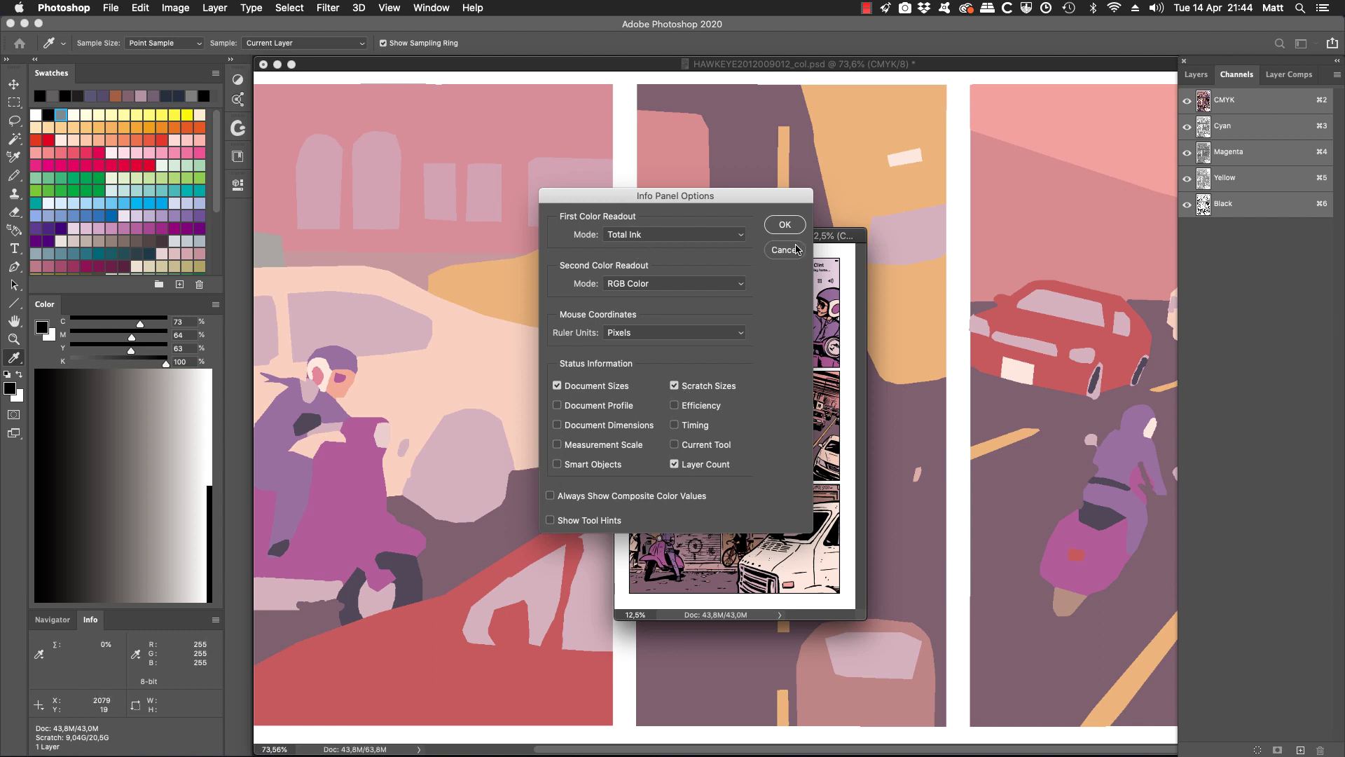
click(790, 252)
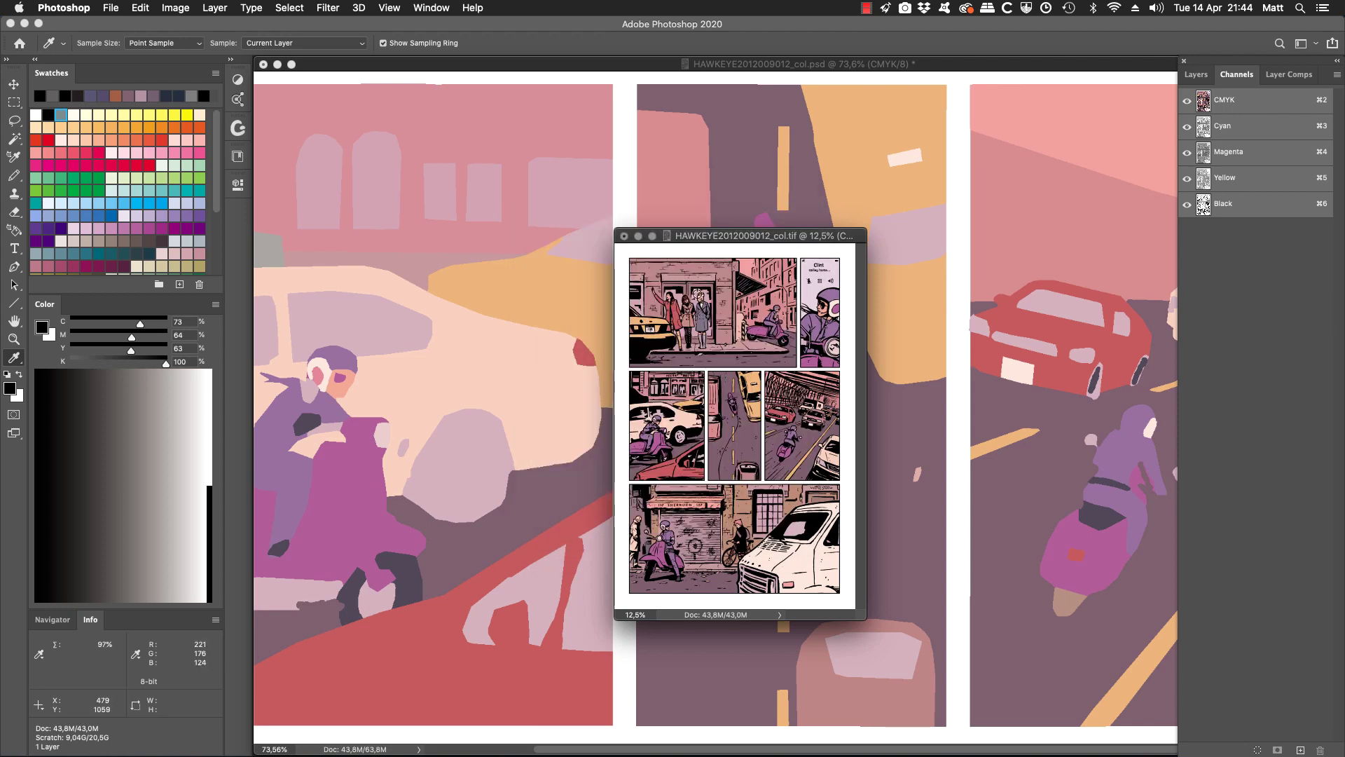
On the PSD page, load the Alpha 1 copy line art as a selection and fill it with C60 M40 Y40 K0 in the CMYK composite
drag(764, 236, 342, 377)
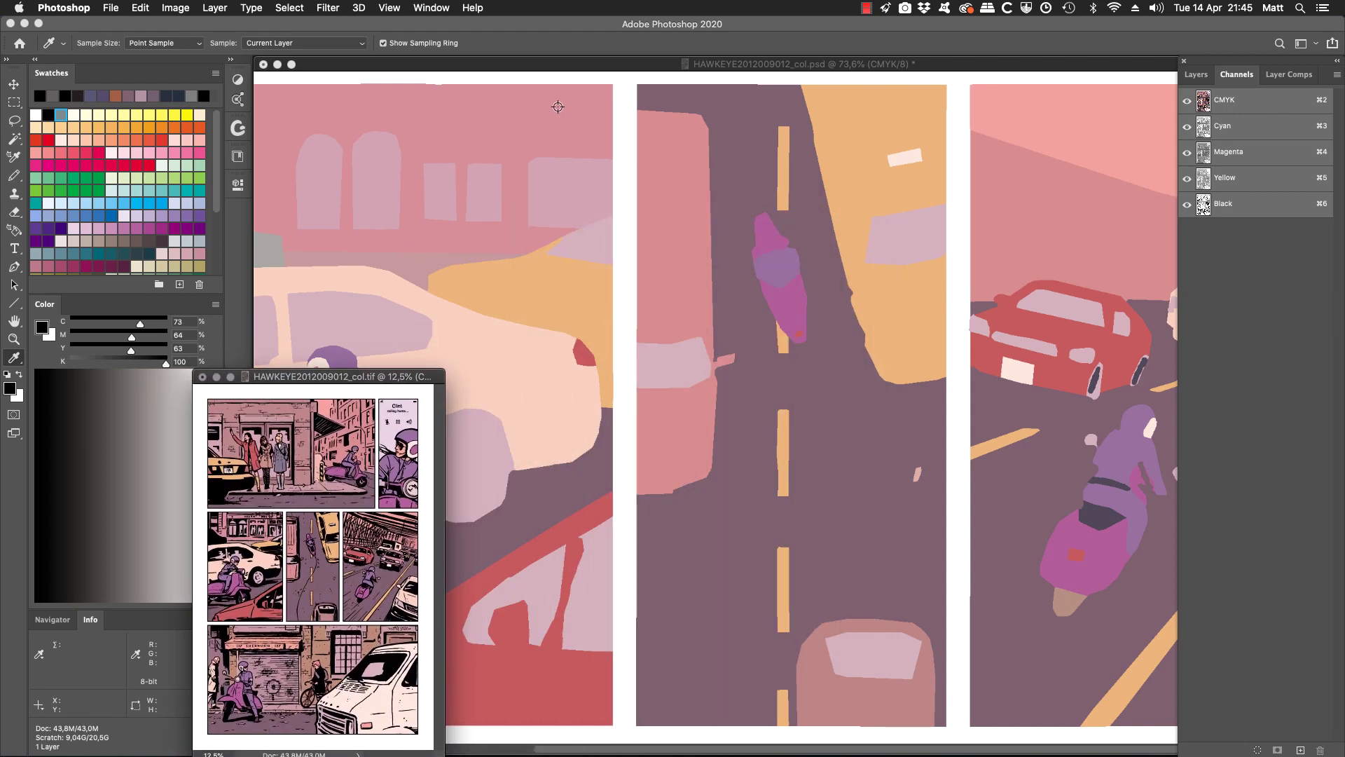
click(1070, 79)
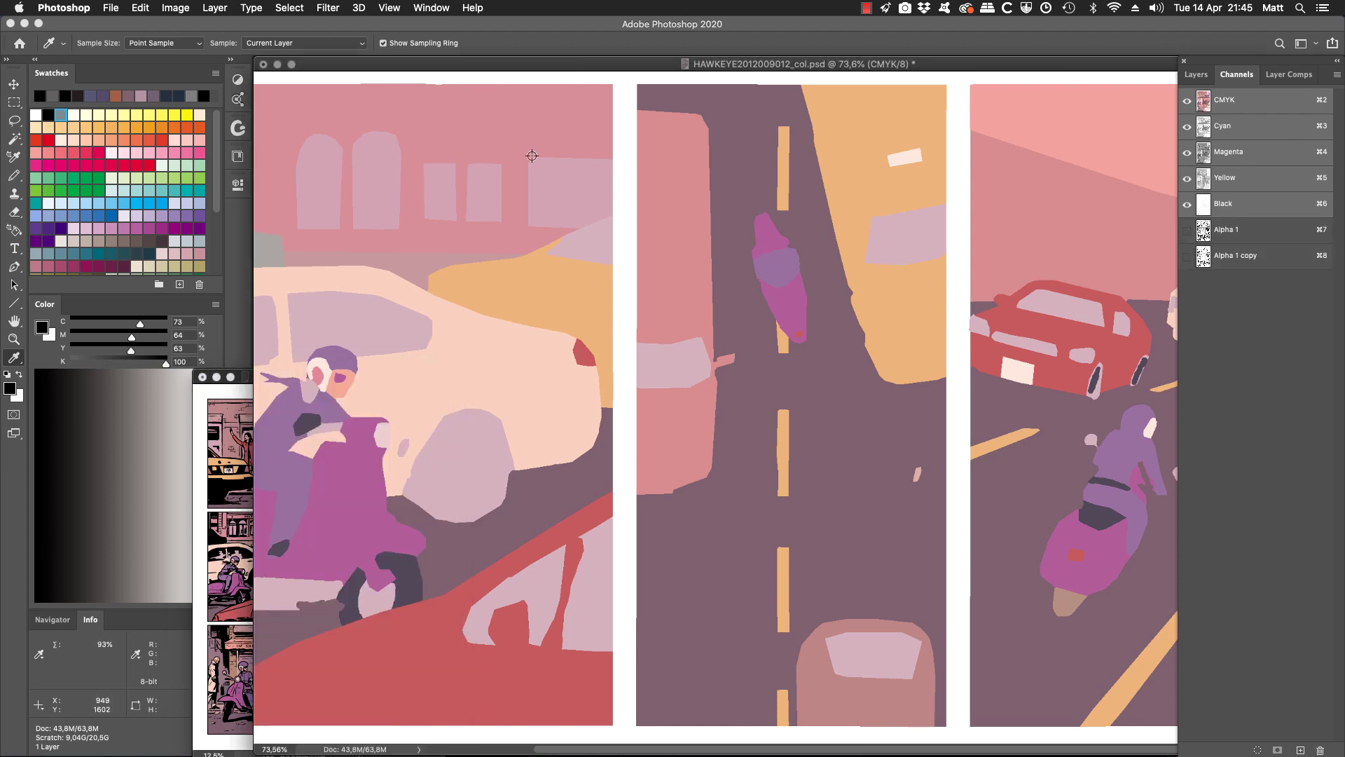
click(61, 114)
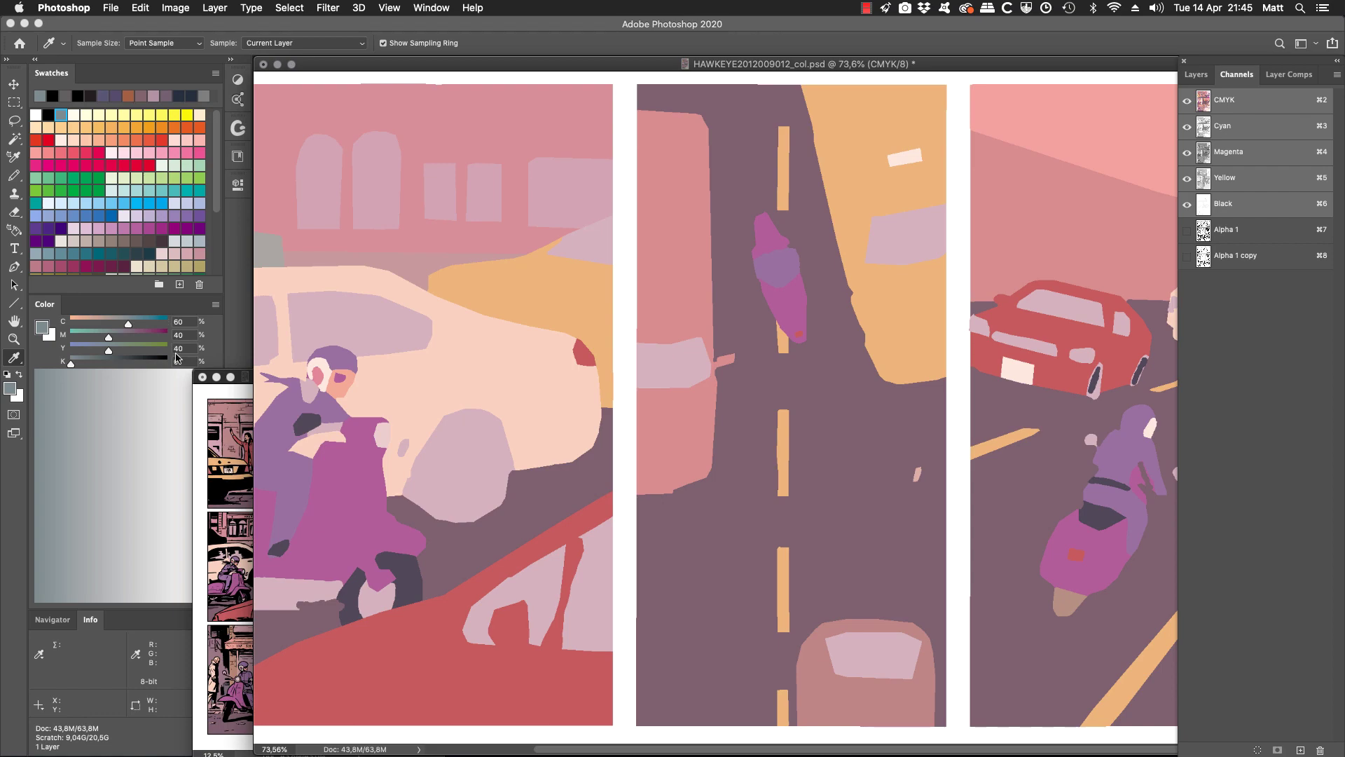
click(1239, 256)
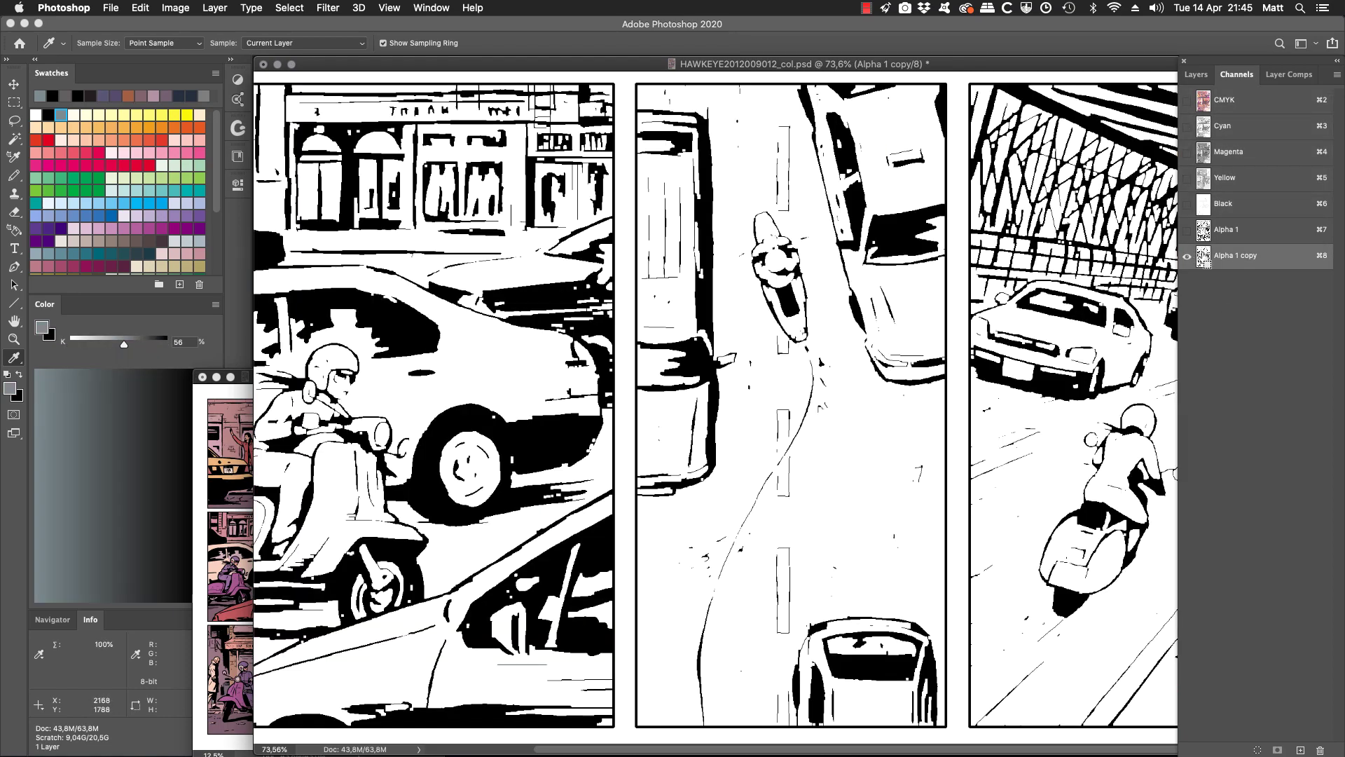
super+click(1206, 263)
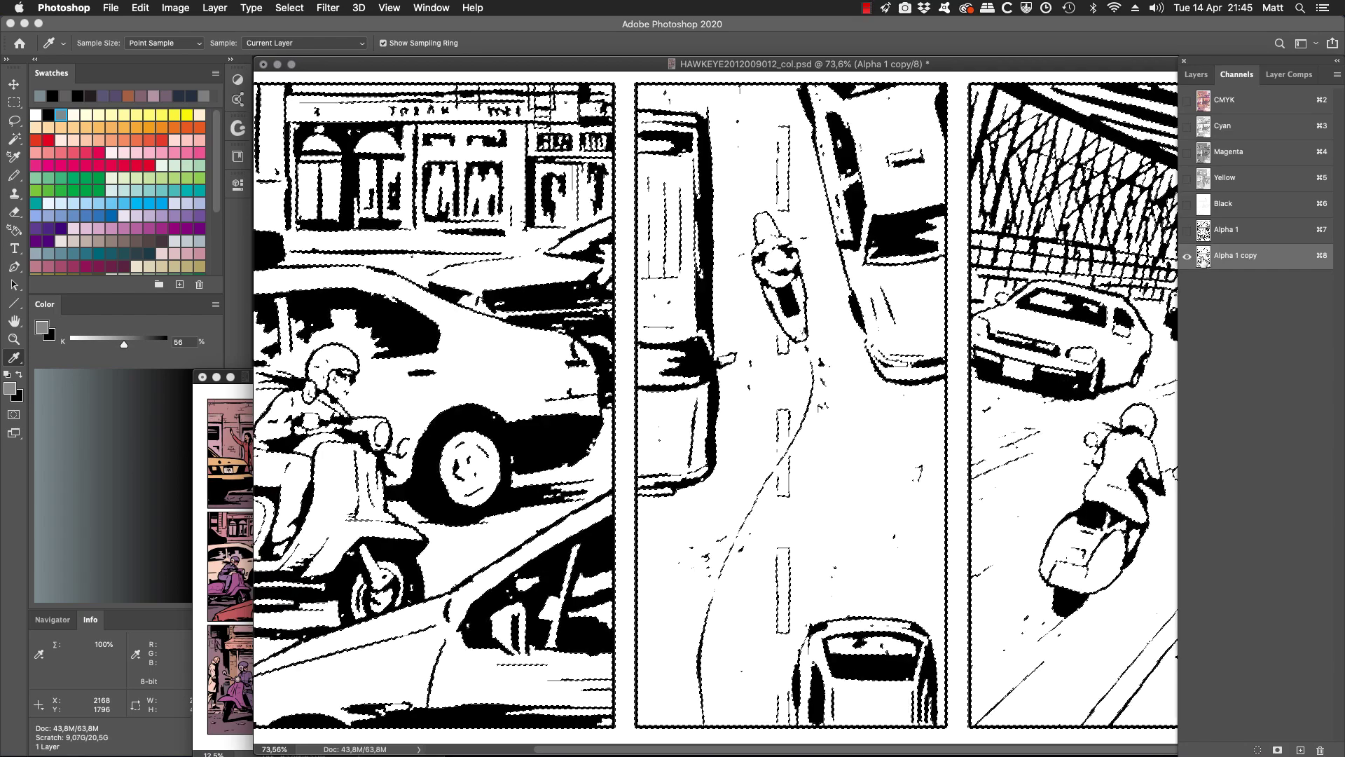
click(1269, 99)
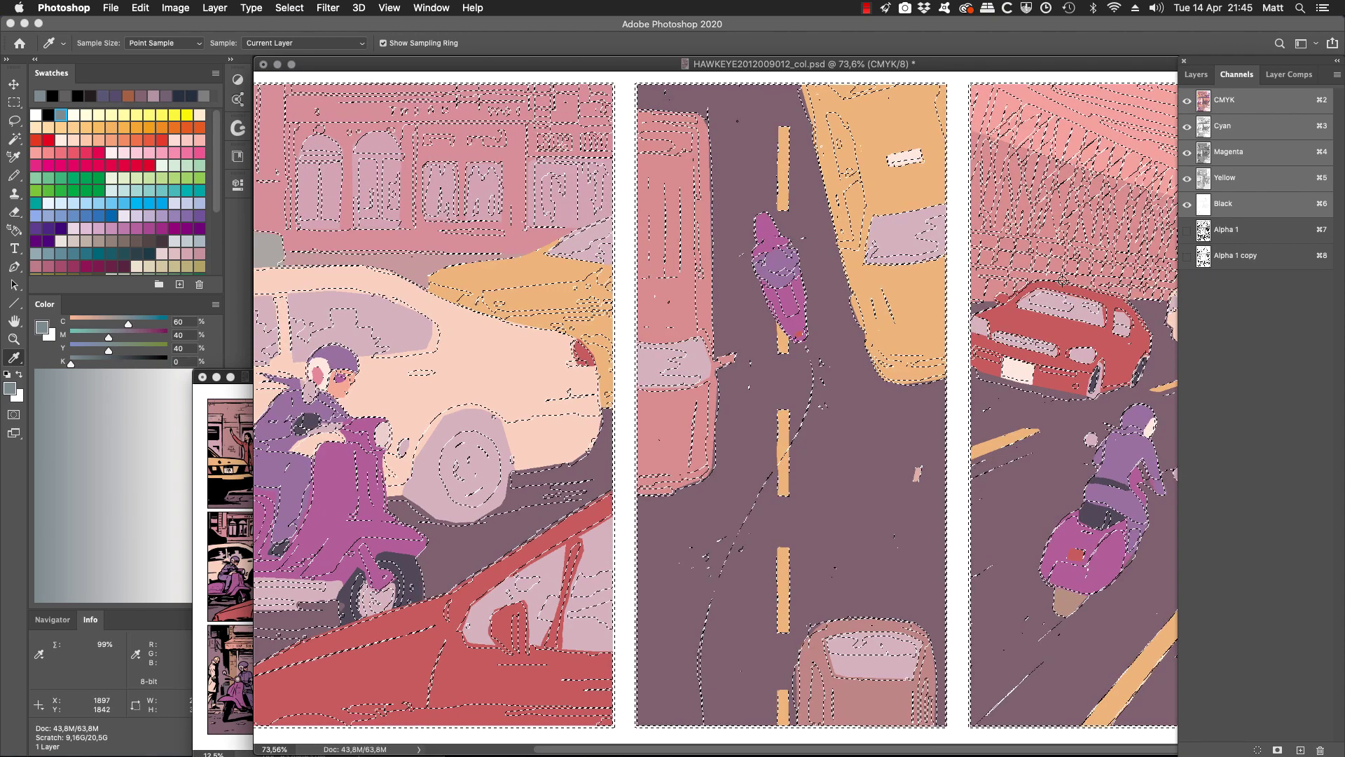
key(alt+BackSpace)
key(super+d)
key(z)
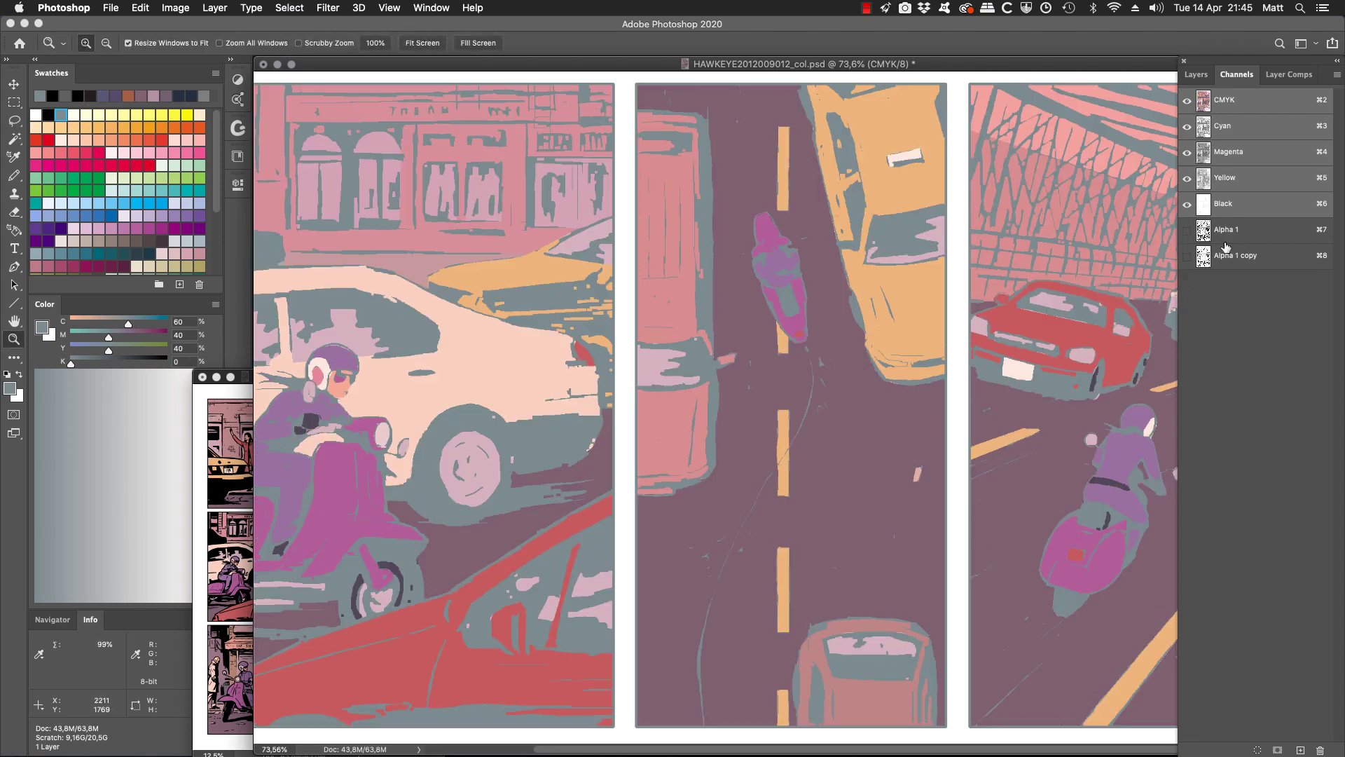
Load the Alpha 1 channel as a selection, target only the Black channel, and reset the colours to default
click(1233, 231)
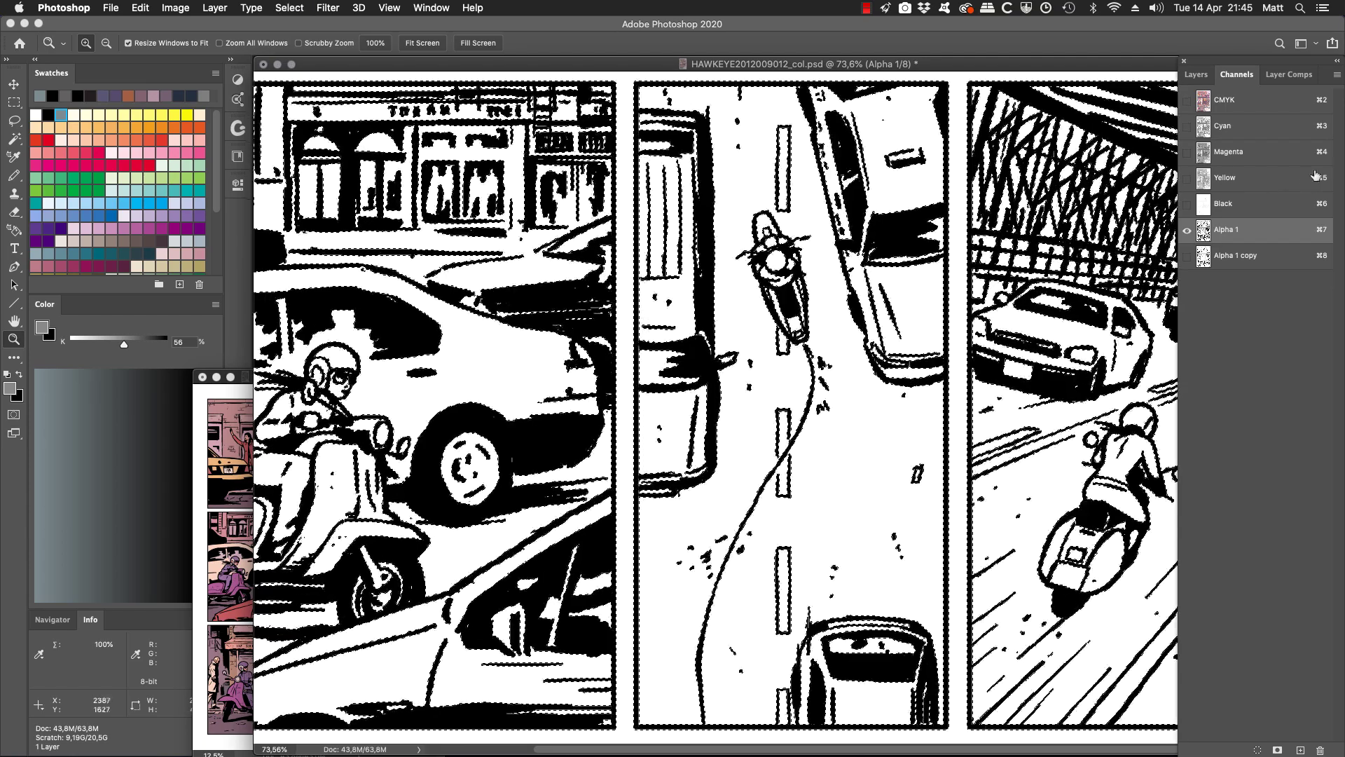
key(super+6)
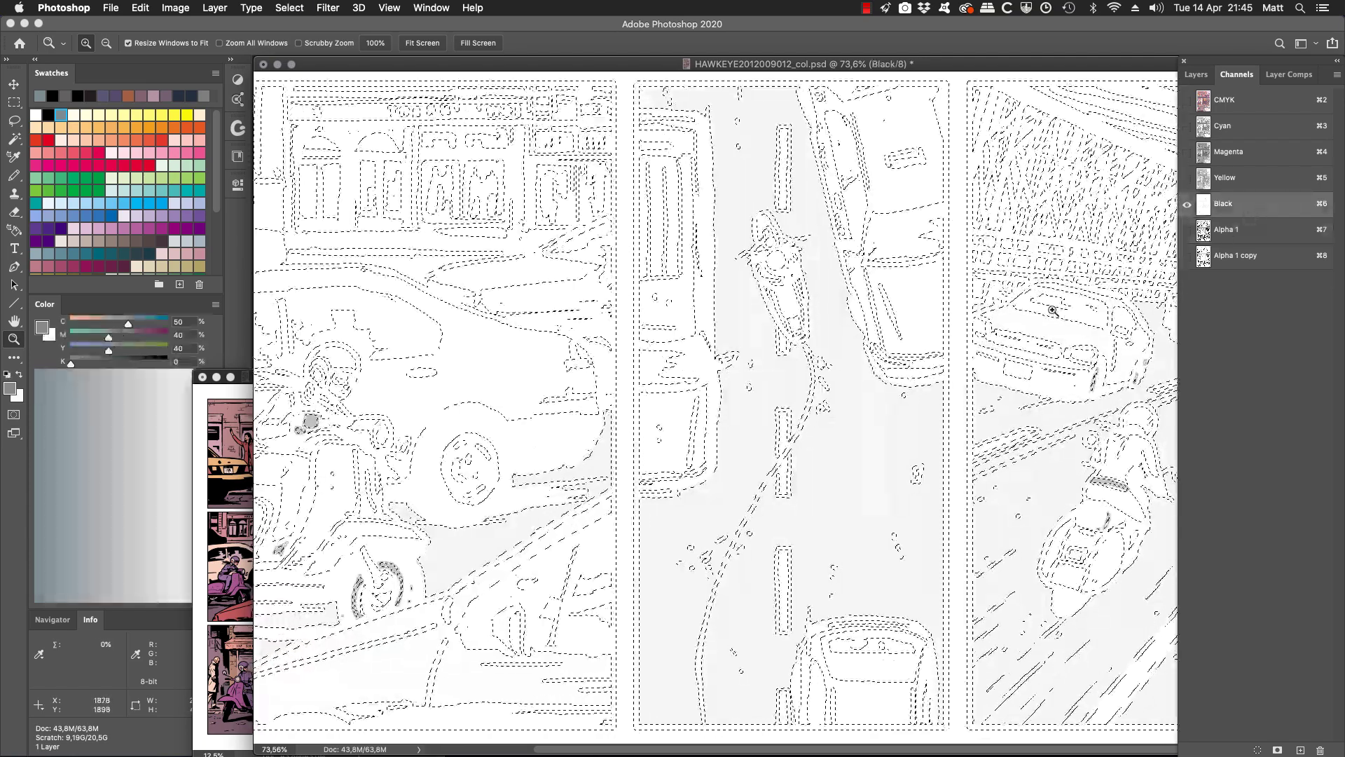
key(d)
key(alt+BackSpace)
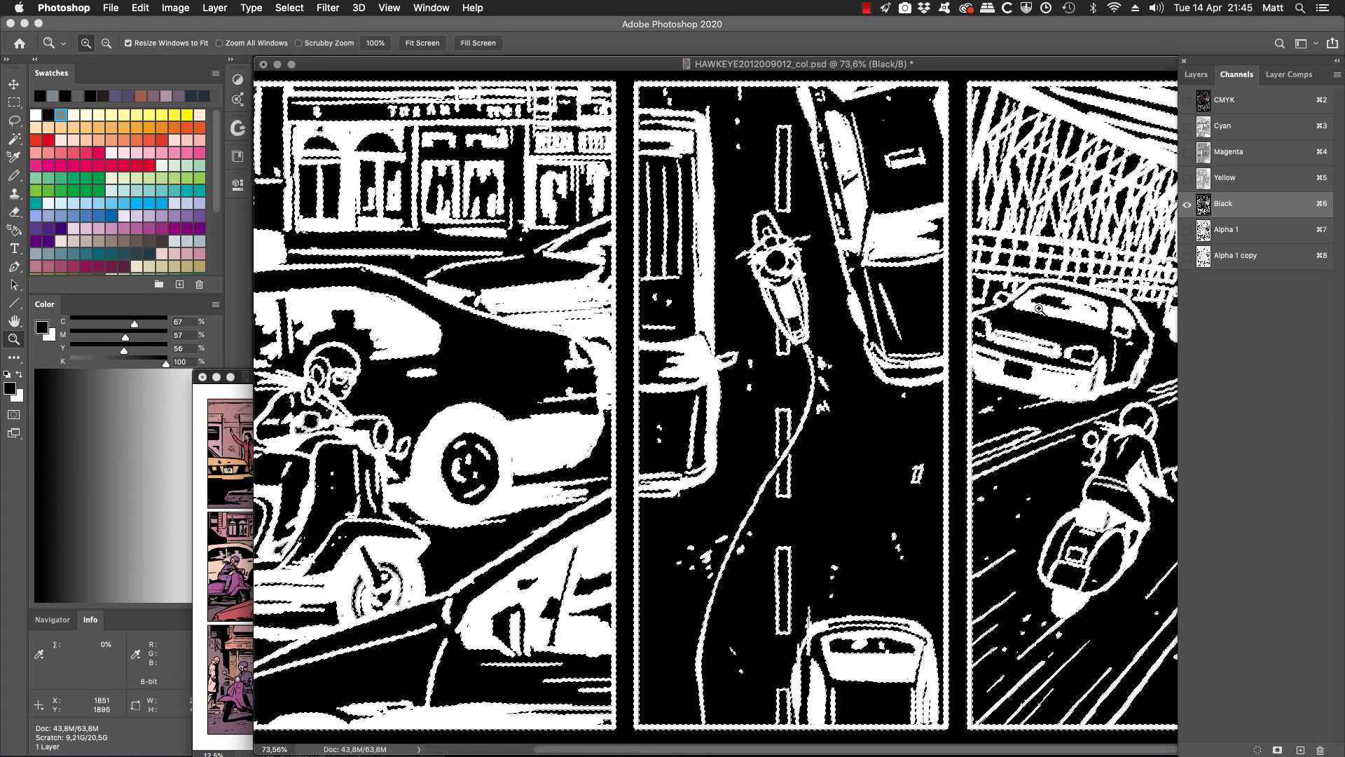
key(super+z)
key(super+alt+i)
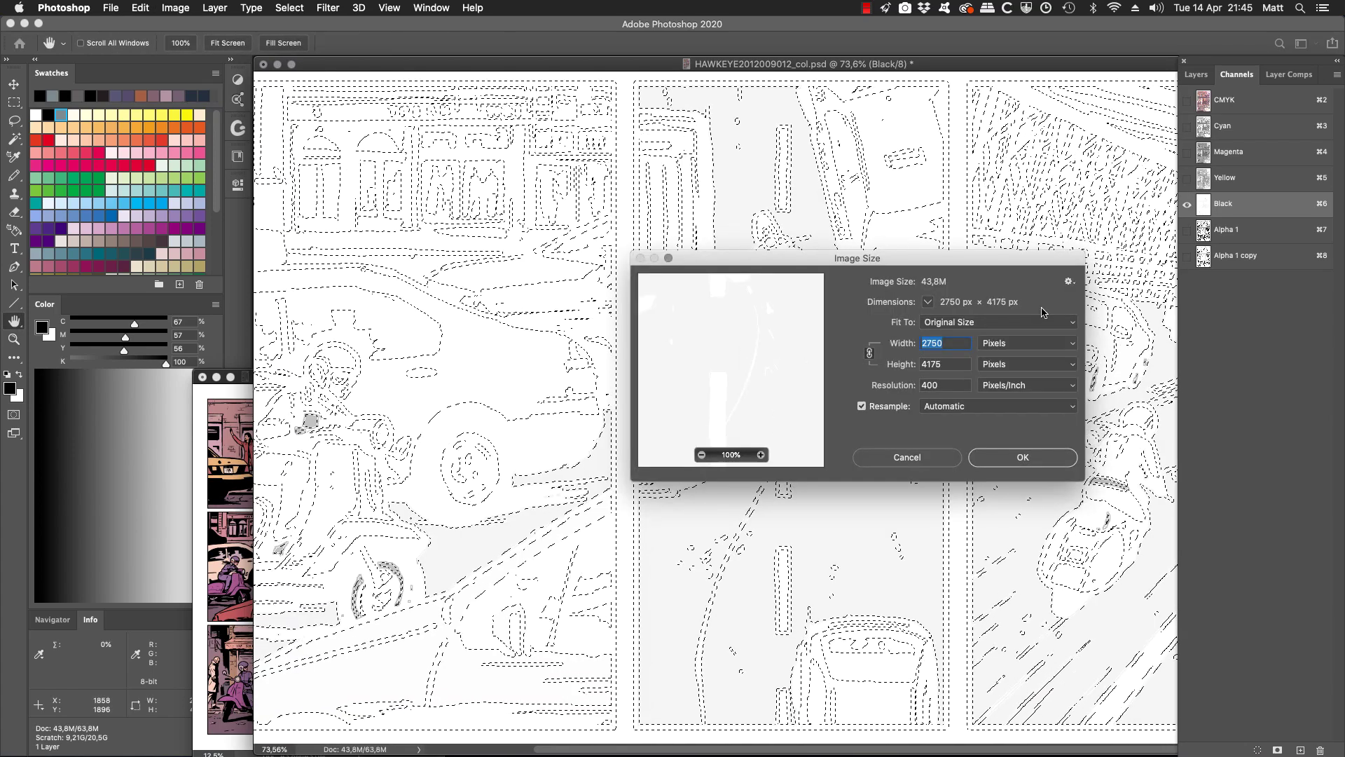
click(875, 463)
key(z)
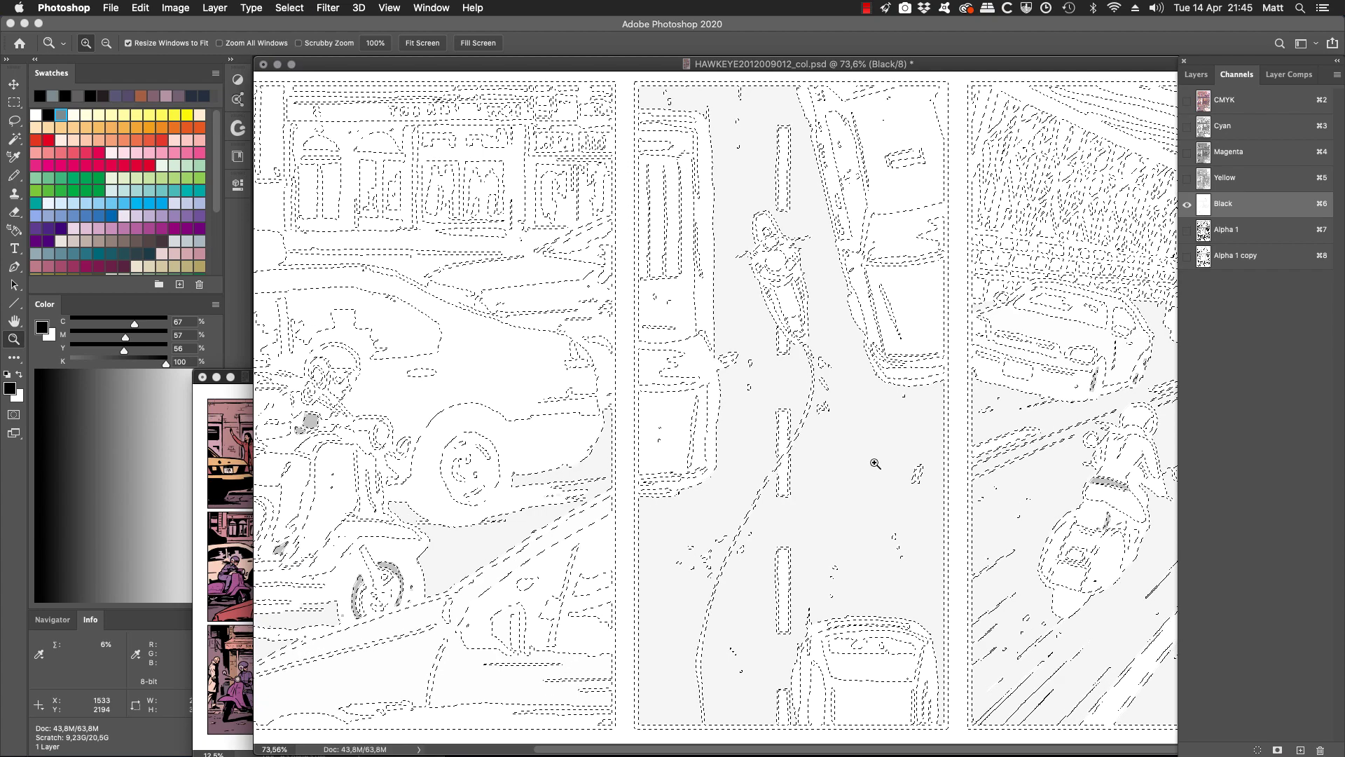
Fill the original line art with solid black in the Black channel and redisplay the CMYK composite
key(alt)
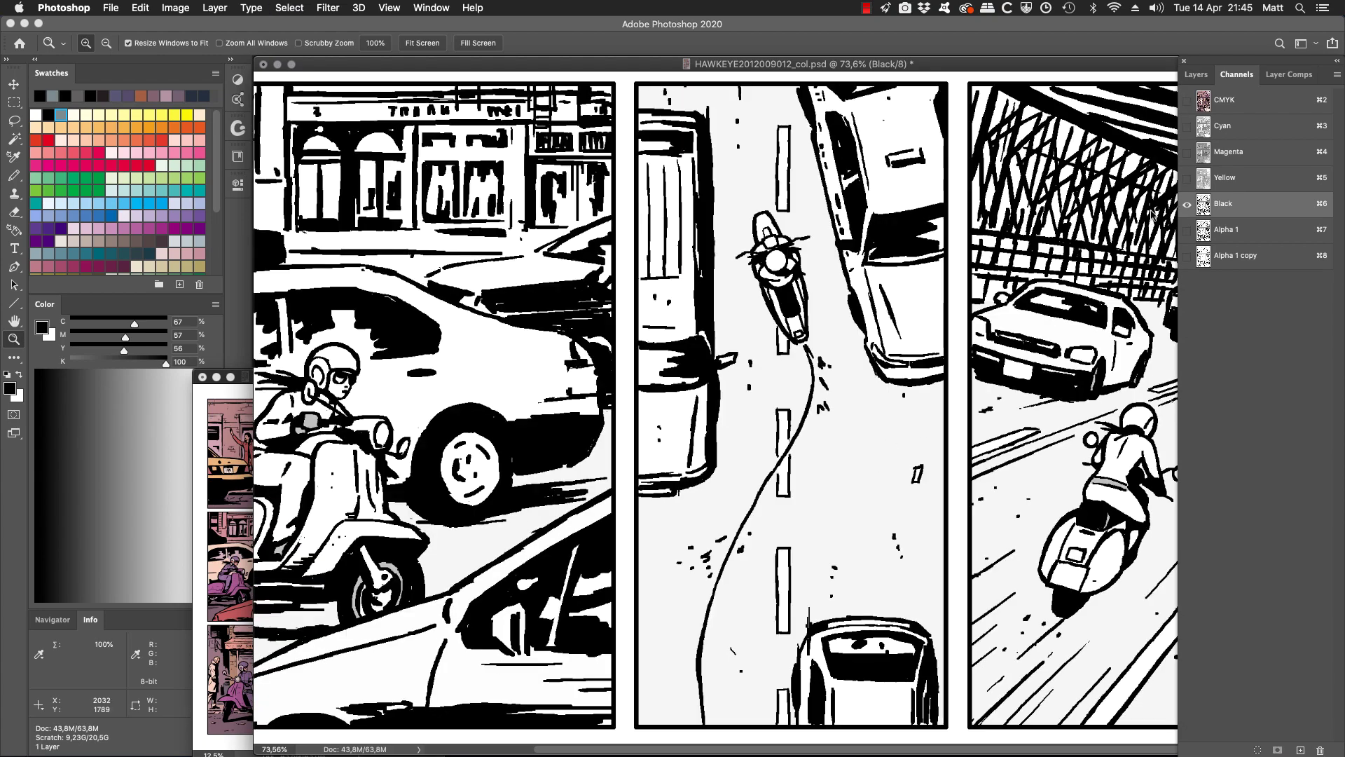
click(1260, 100)
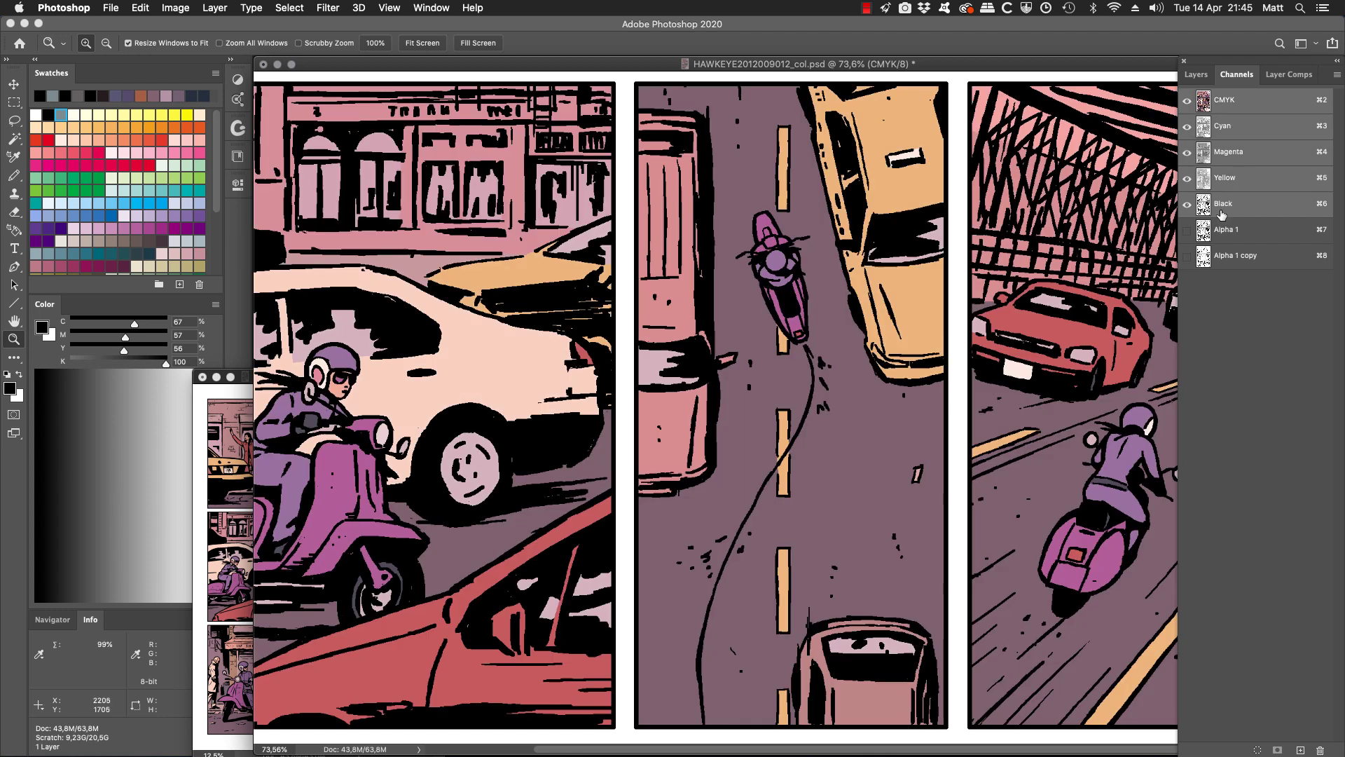
Compare the PSD page with and without its Black channel, close up on the vehicle edges in the middle panel
click(1186, 204)
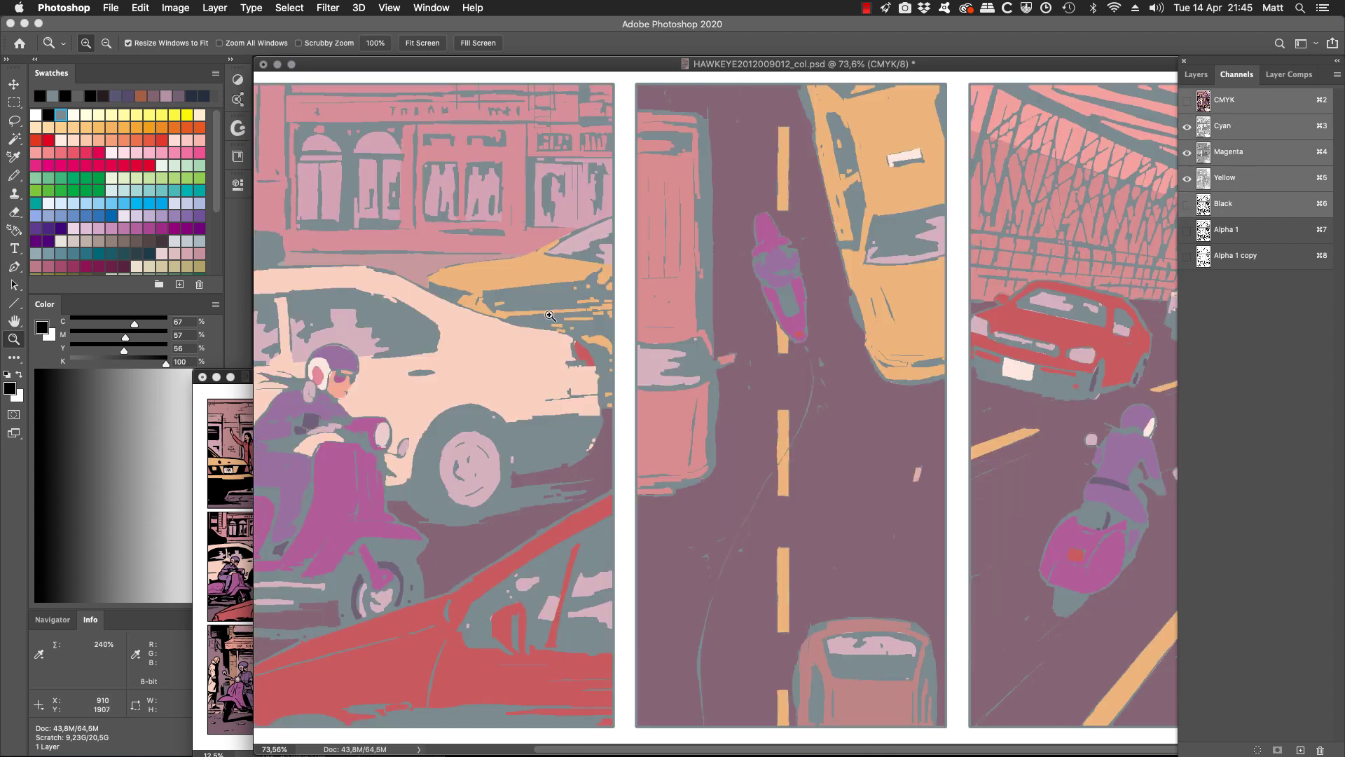
drag(728, 295, 652, 413)
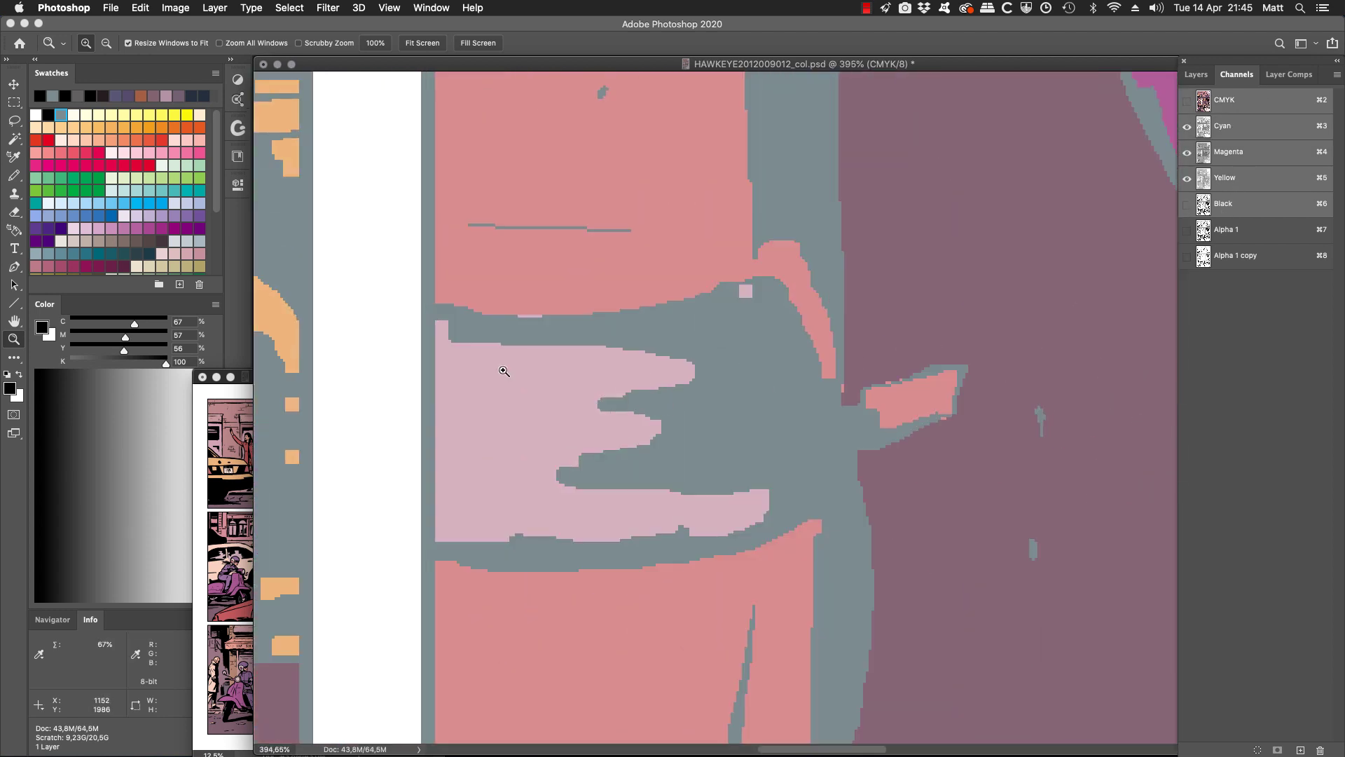
click(1186, 205)
click(1186, 205)
click(1186, 204)
alt+click(813, 333)
alt+click(832, 408)
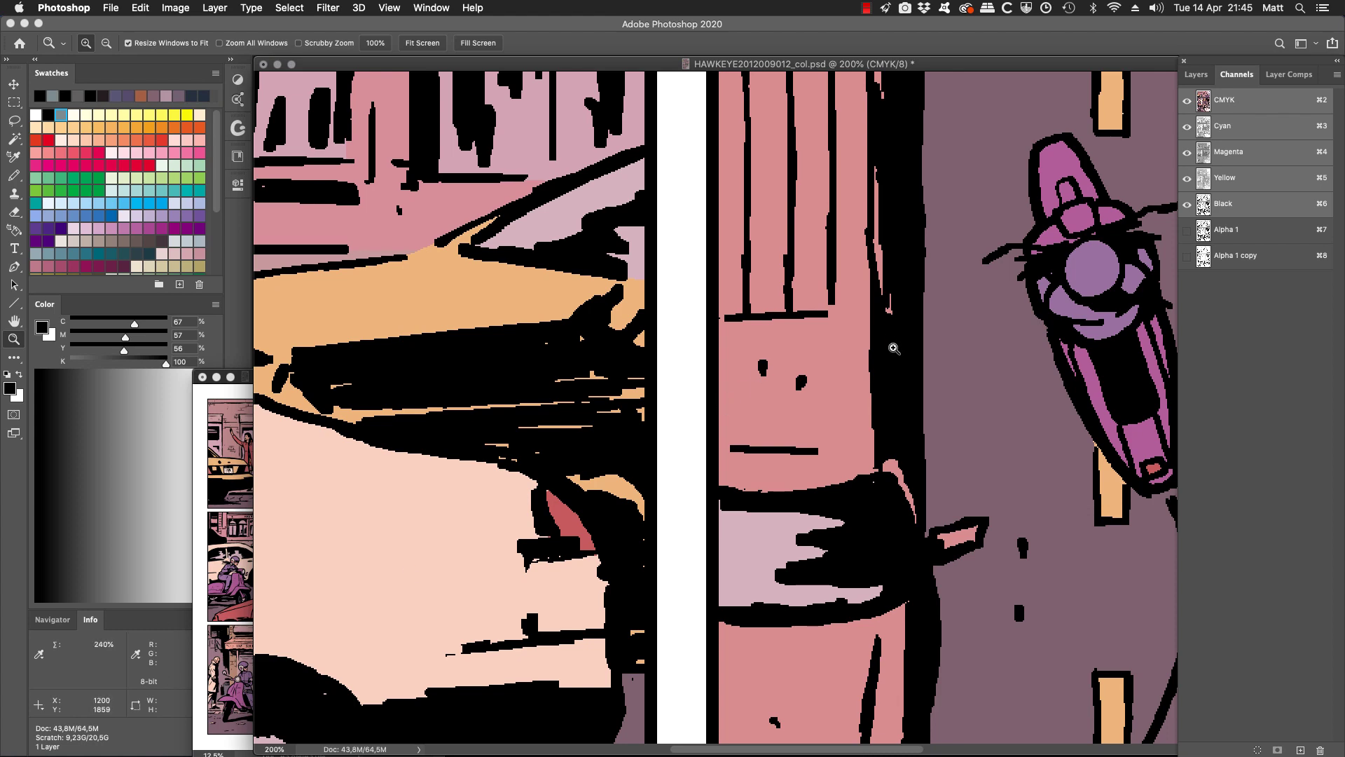
Fit the whole PSD page on screen and place the TIF page's window over it for comparison
click(426, 43)
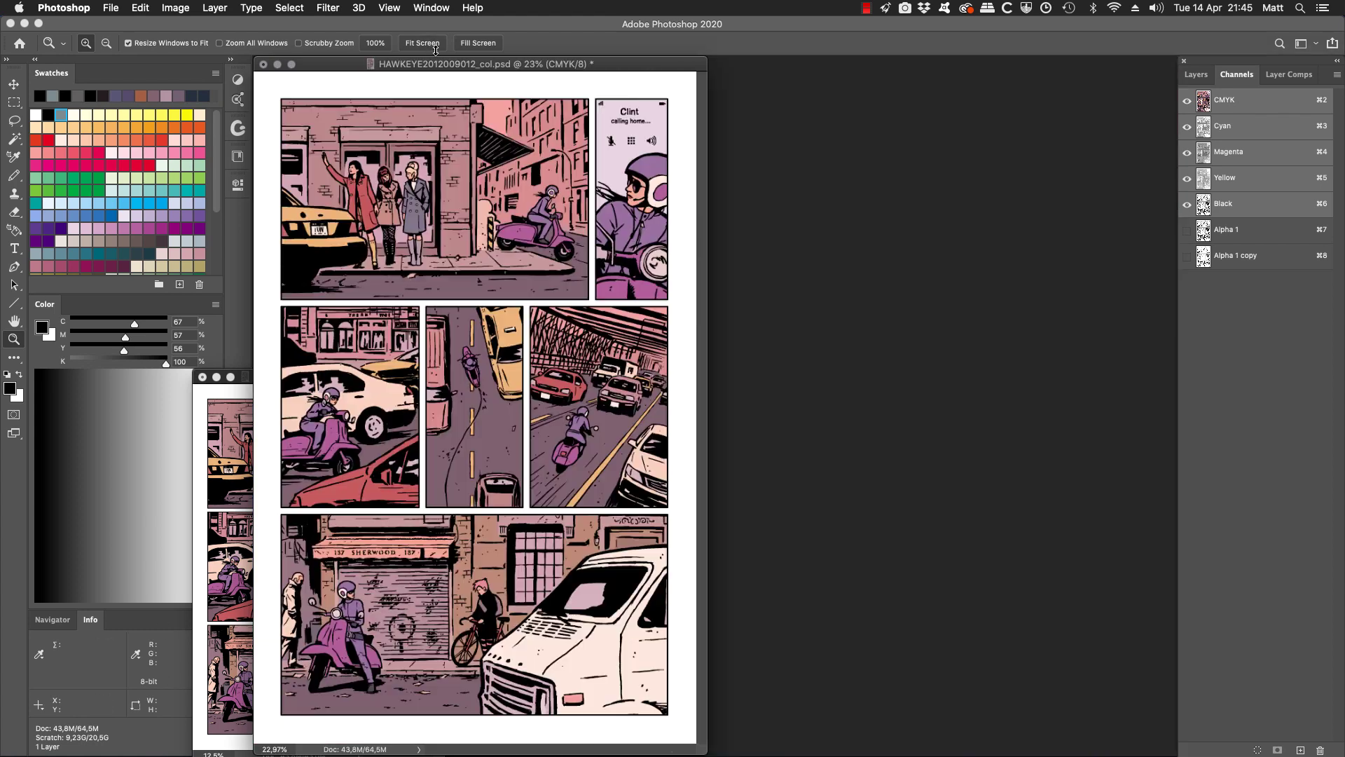
drag(306, 68, 547, 76)
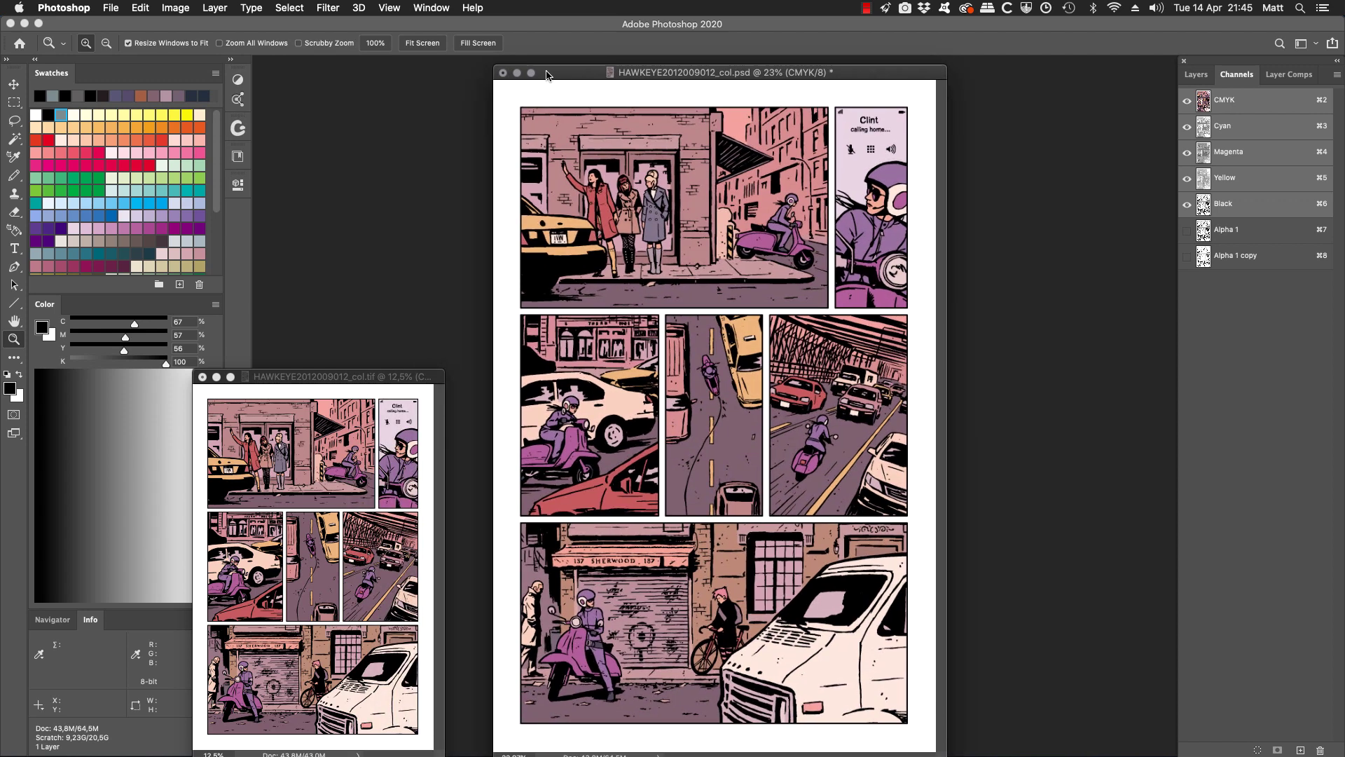
drag(336, 382, 666, 254)
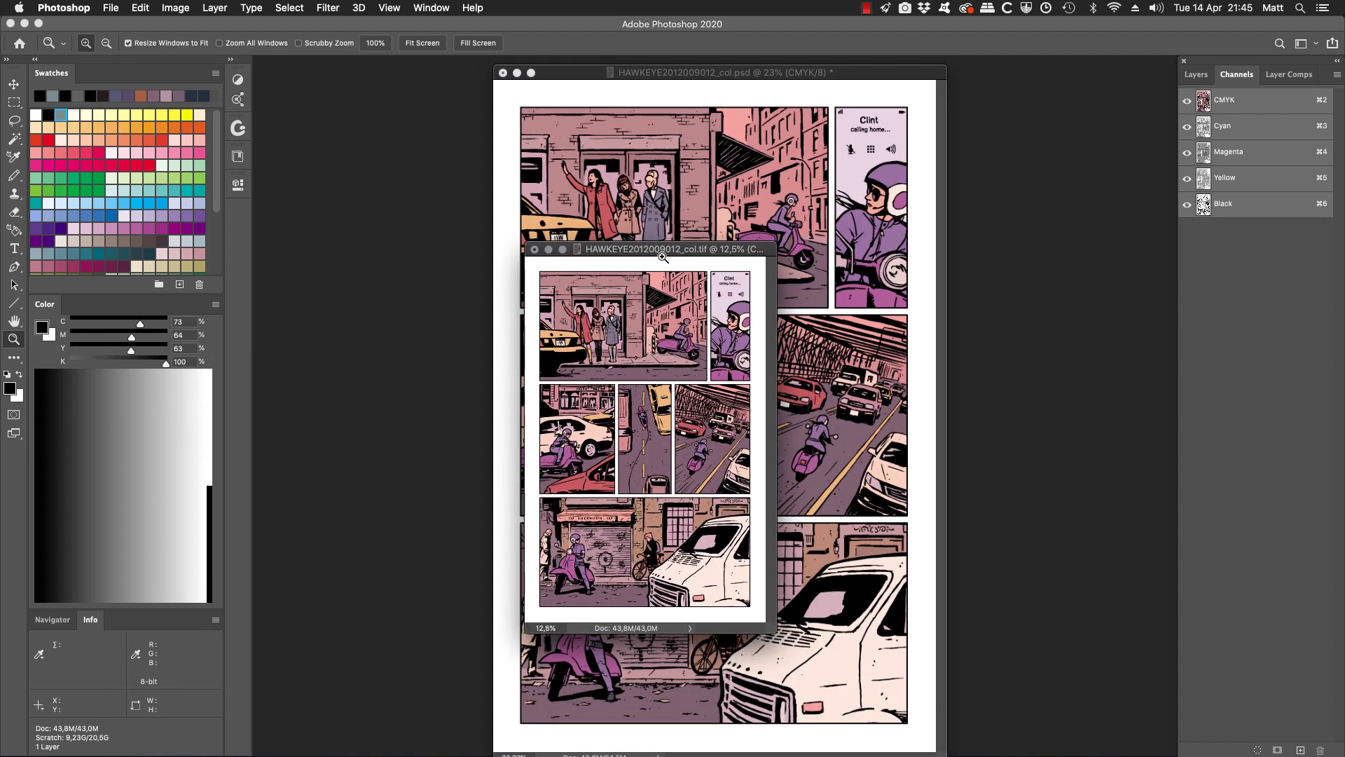
click(136, 8)
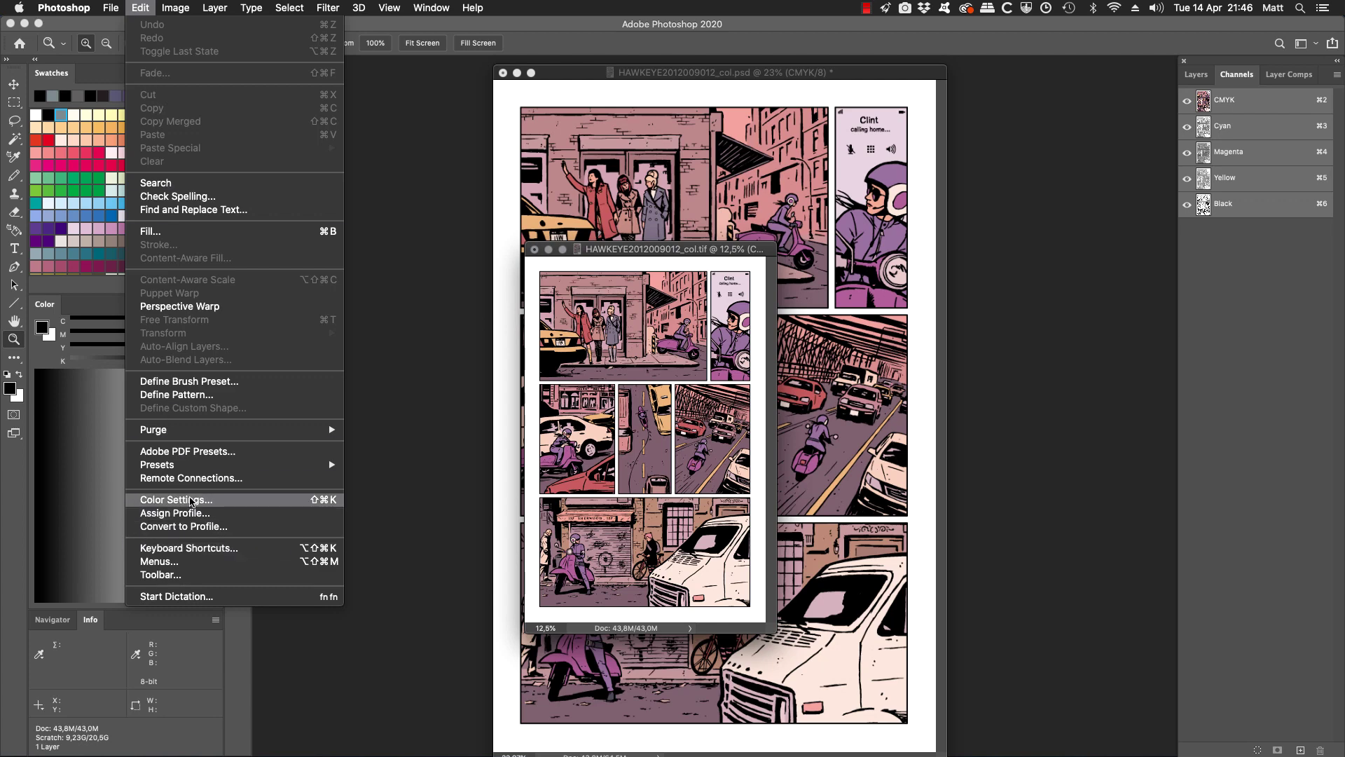
click(694, 251)
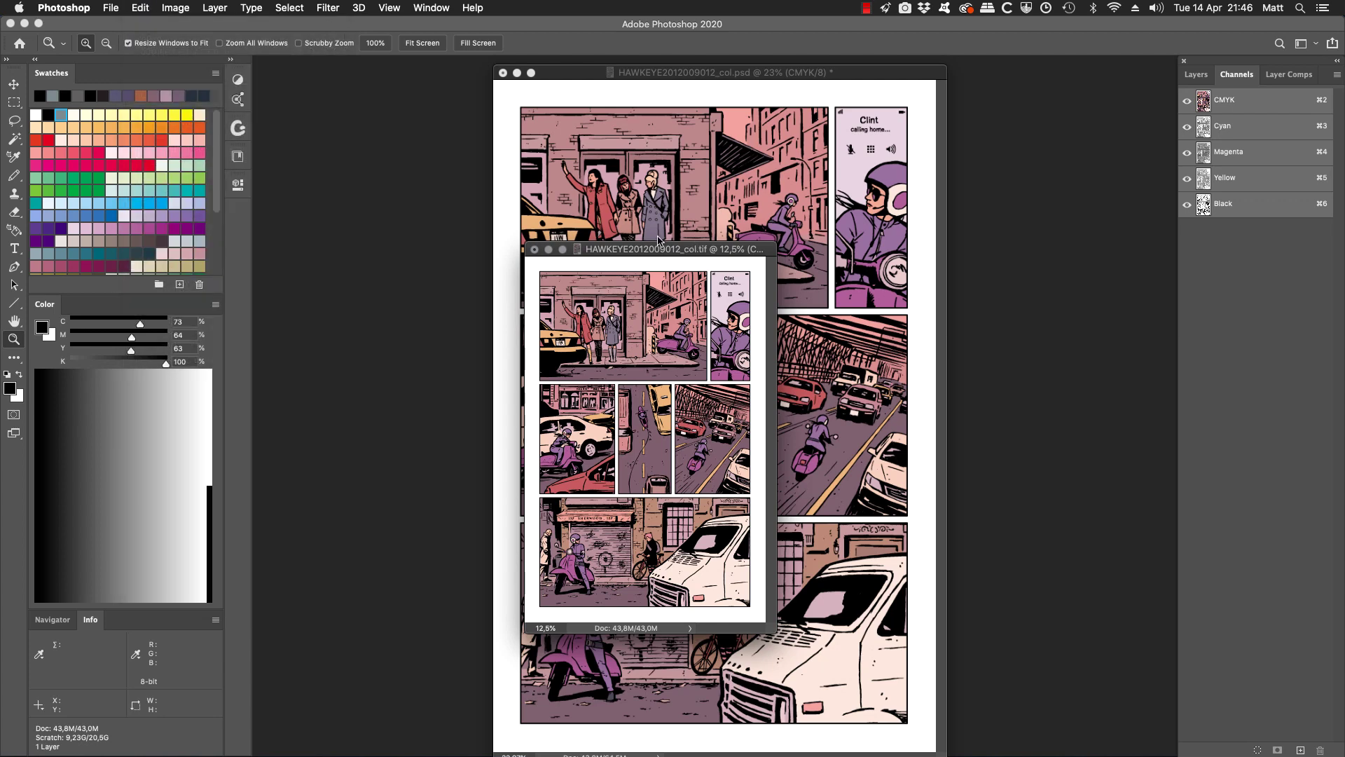
drag(691, 257, 586, 201)
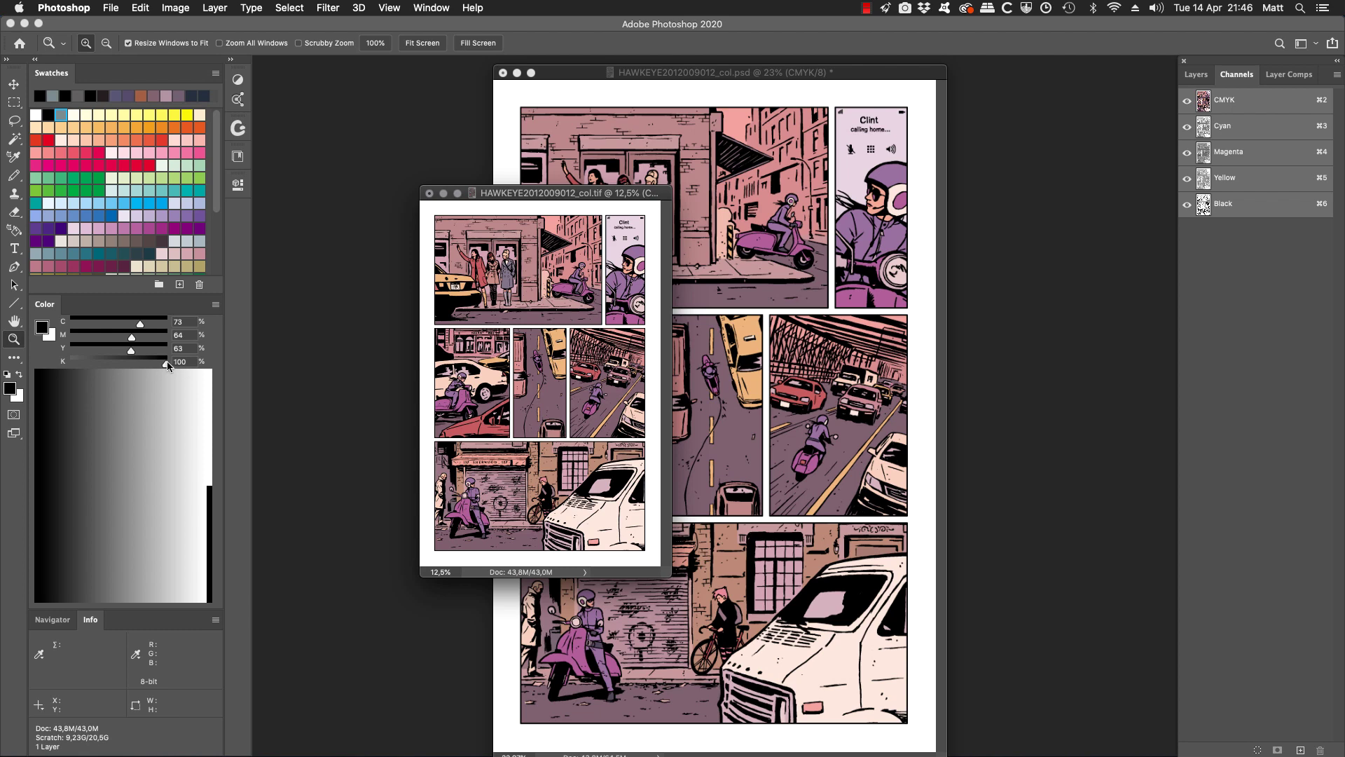
mouse_move(167, 360)
mouse_down()
mouse_move(70, 361)
mouse_move(166, 362)
mouse_up()
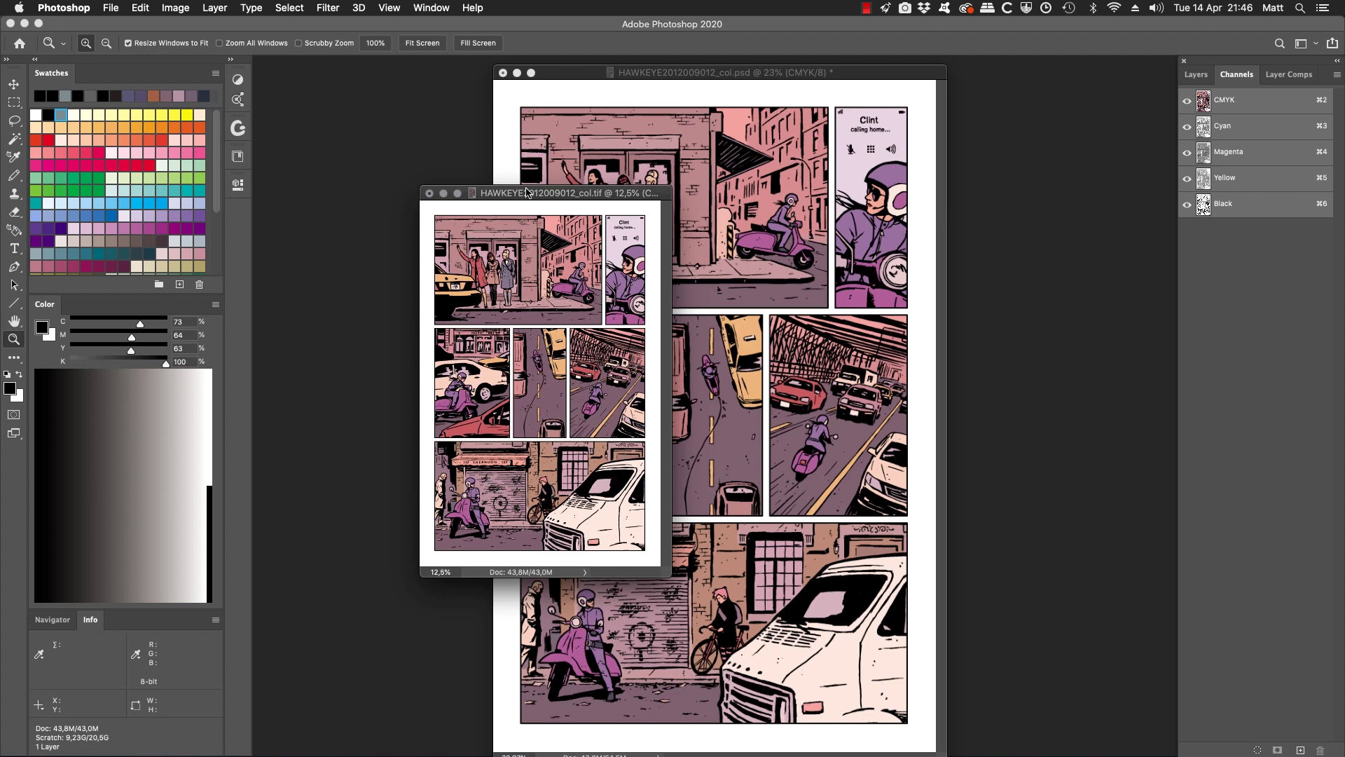
drag(527, 189, 443, 187)
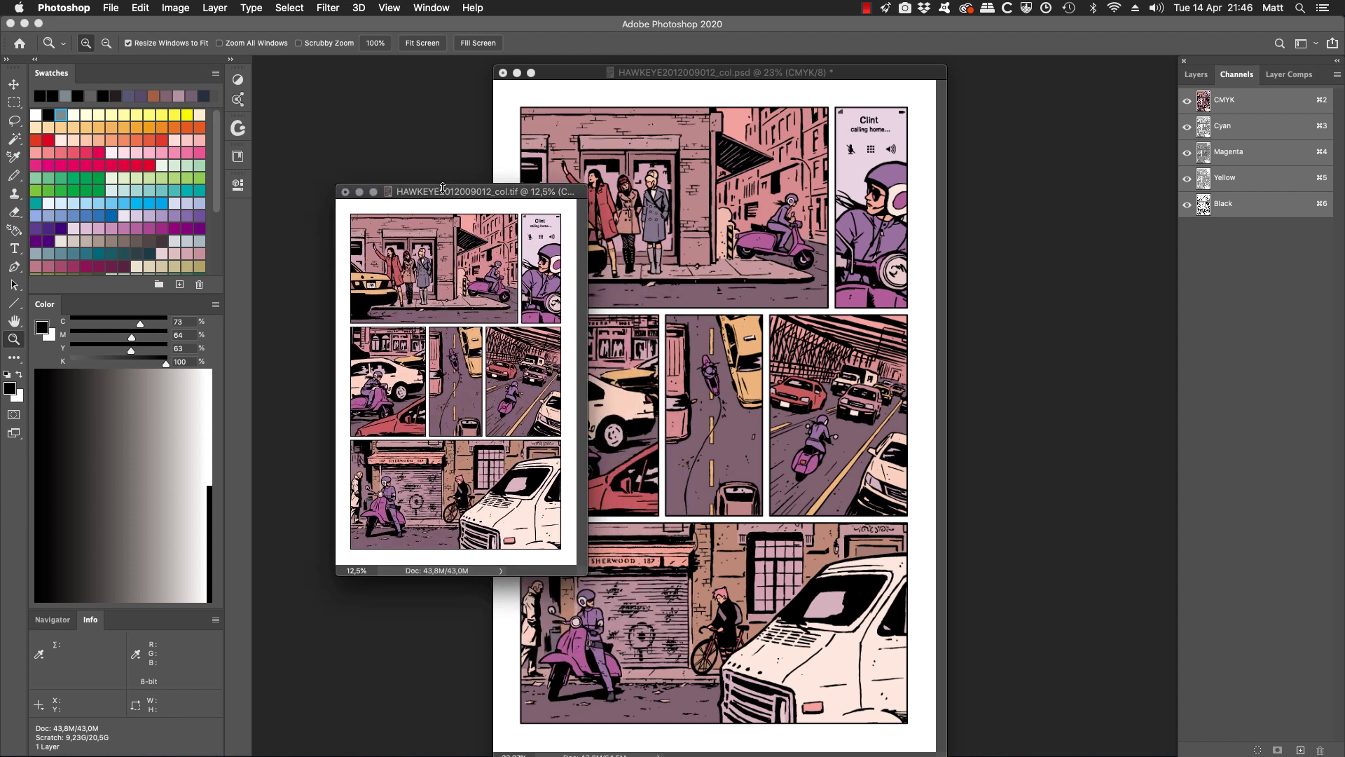
click(345, 192)
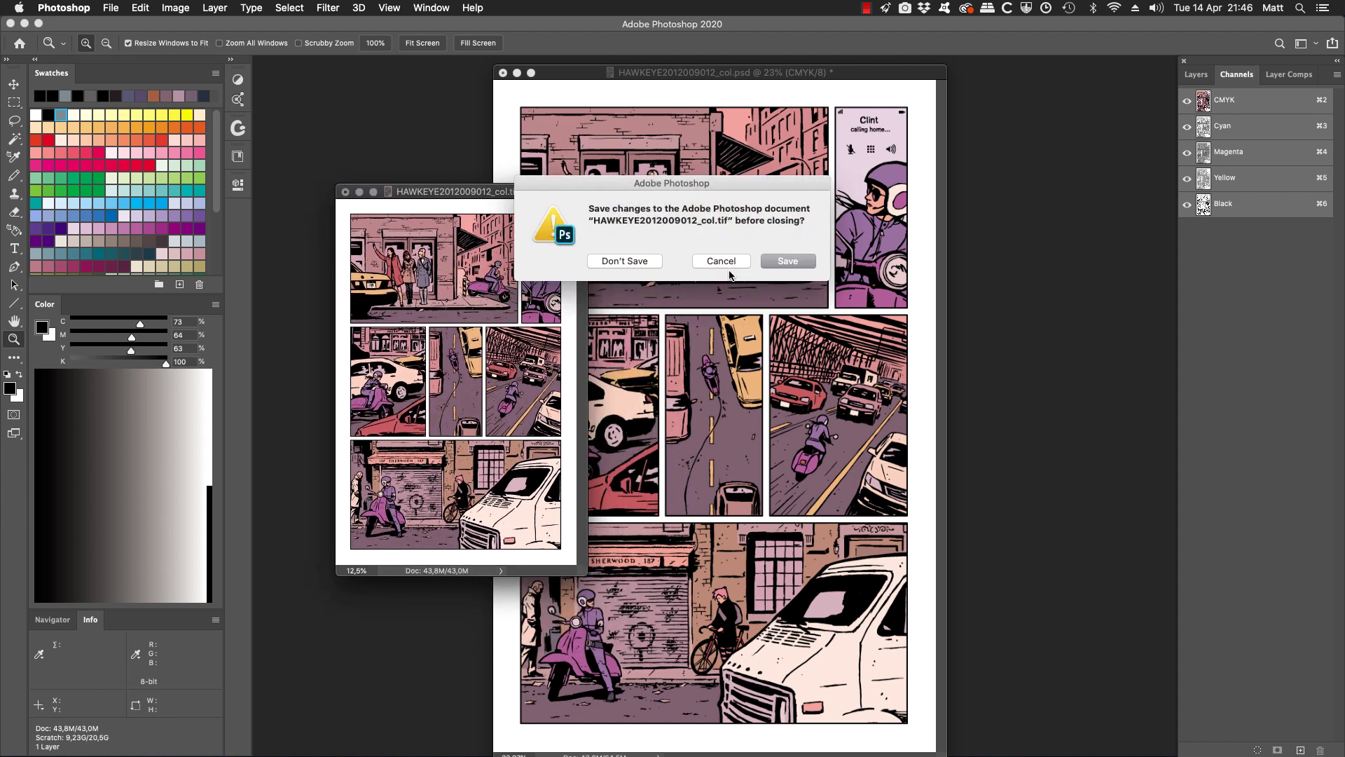
click(635, 261)
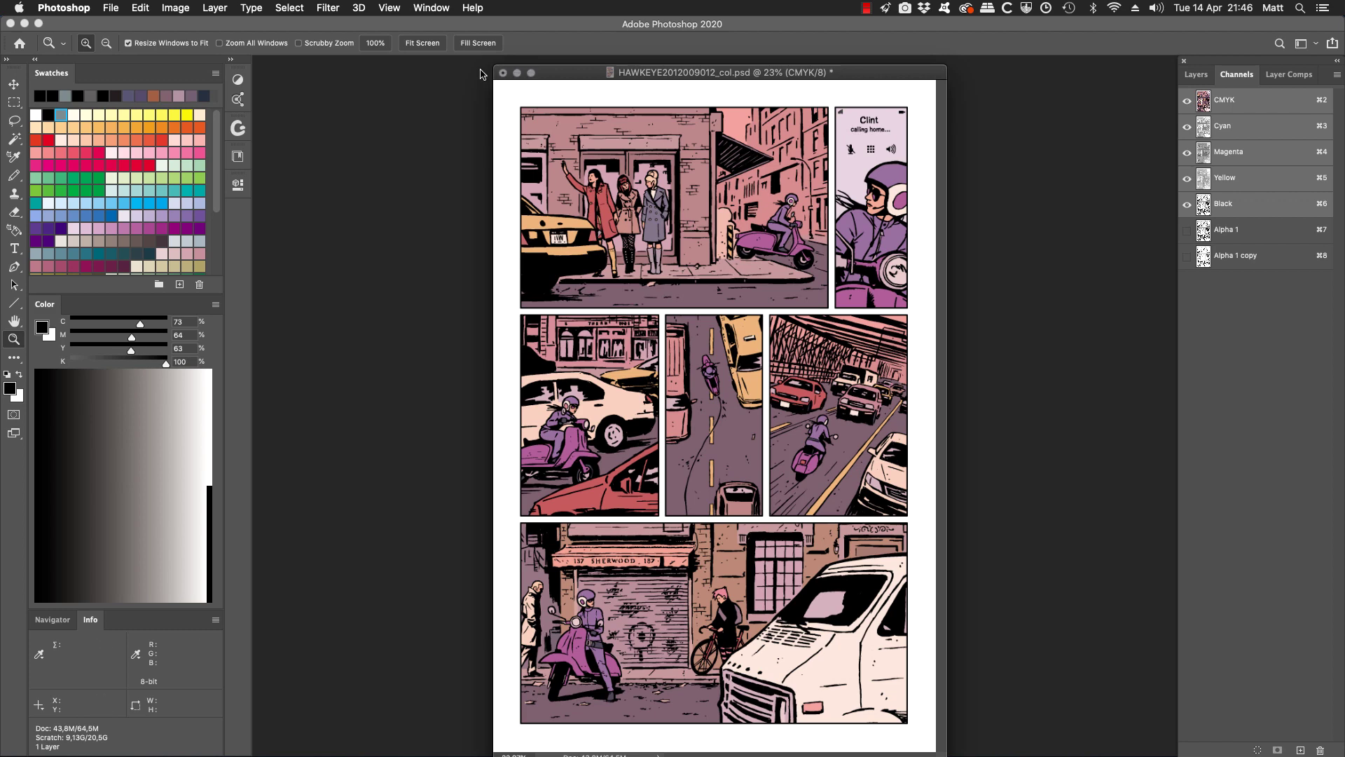
click(503, 72)
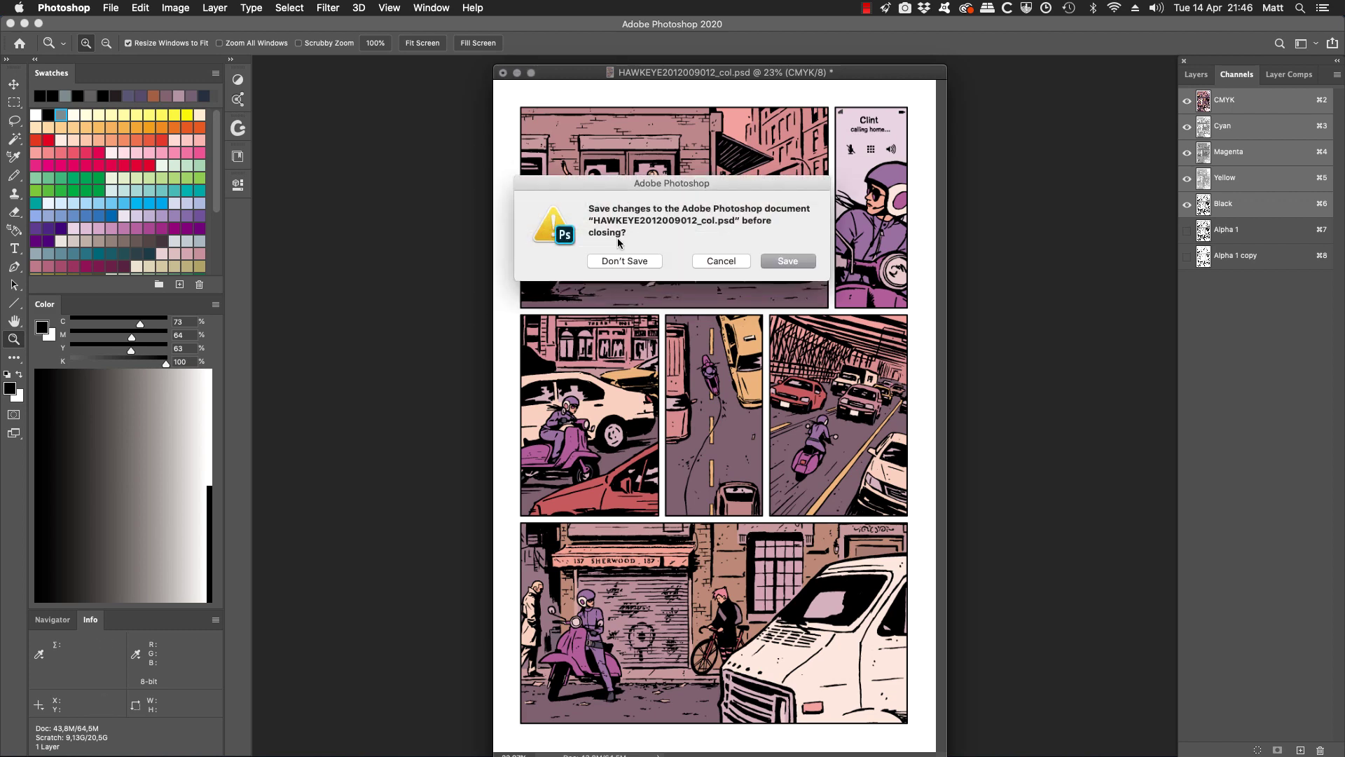
click(628, 262)
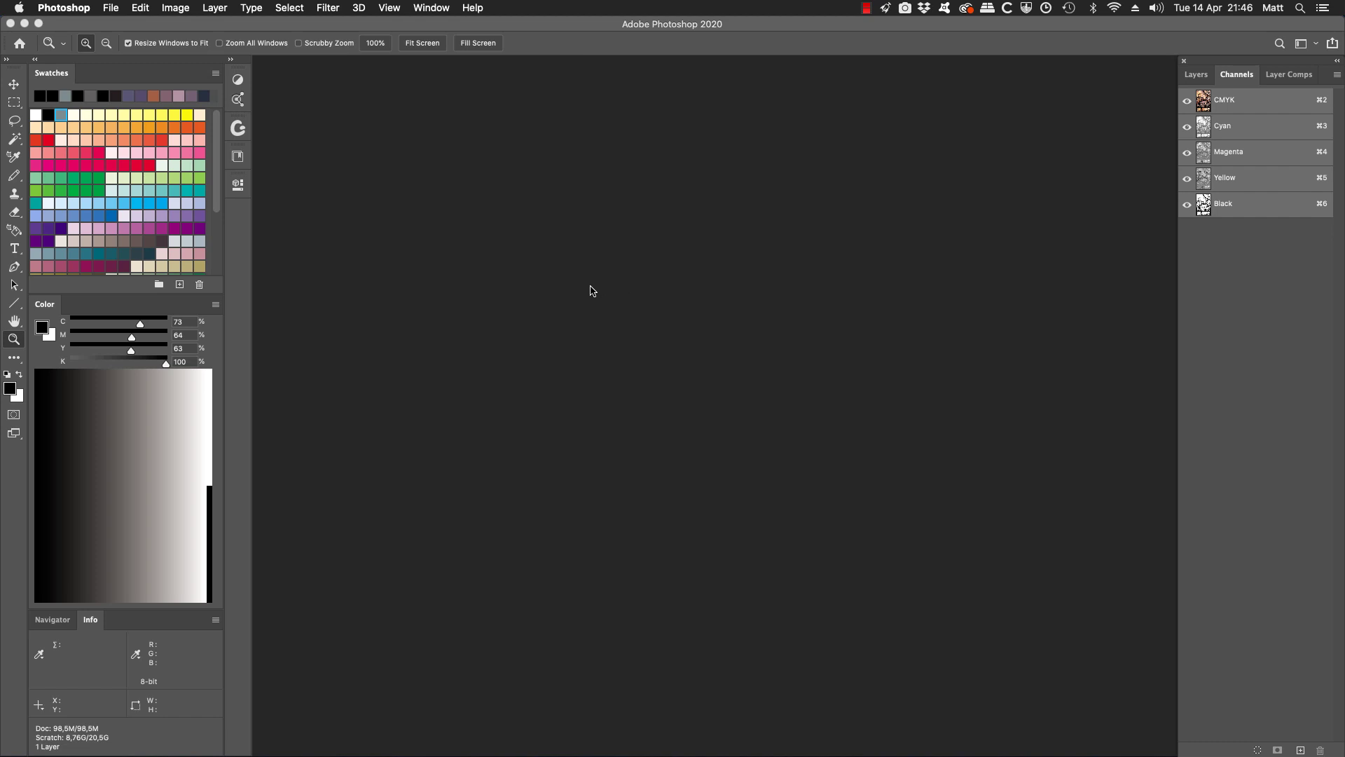
key(Tab)
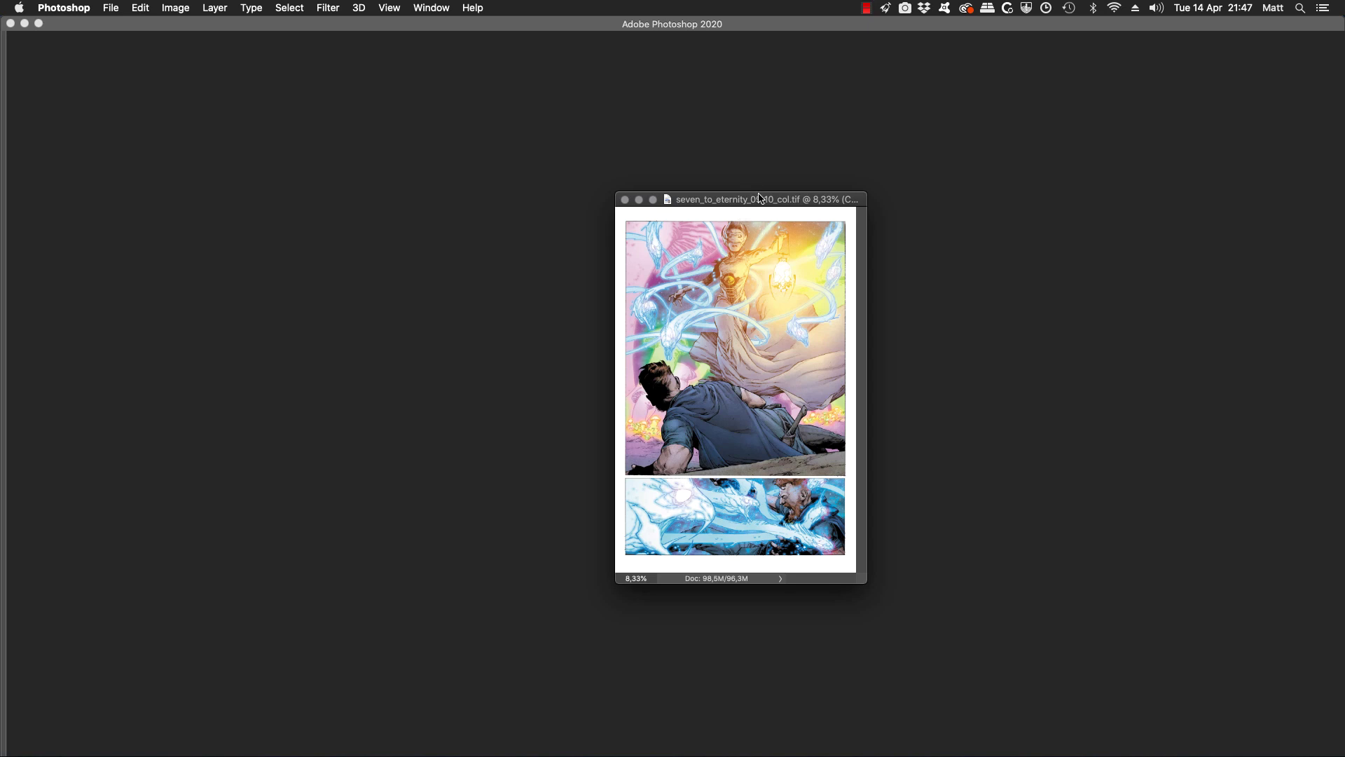
Place the ste.tiff scan beside the seven_to_eternity_09_10_col.tif page and redisplay all panels
drag(759, 203, 779, 177)
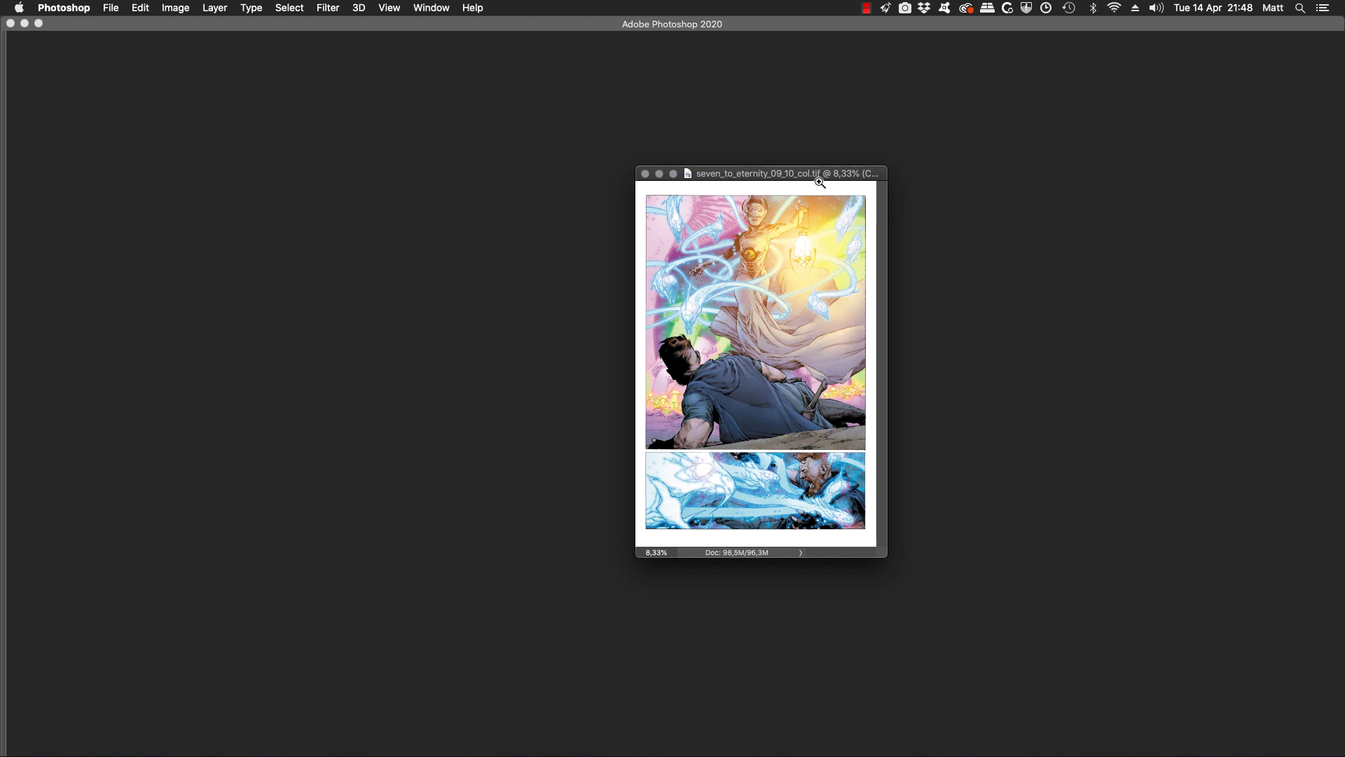
drag(809, 182, 825, 193)
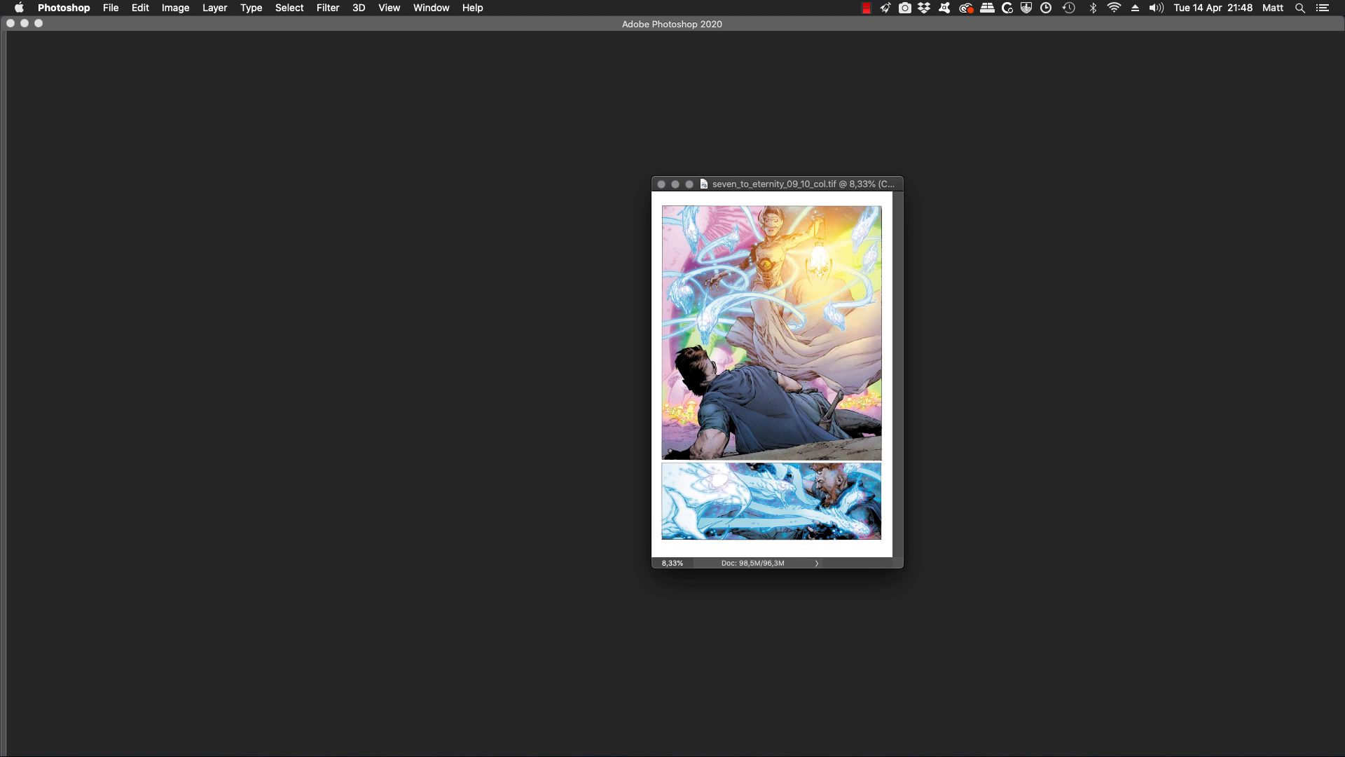
drag(138, 192, 501, 193)
key(Tab)
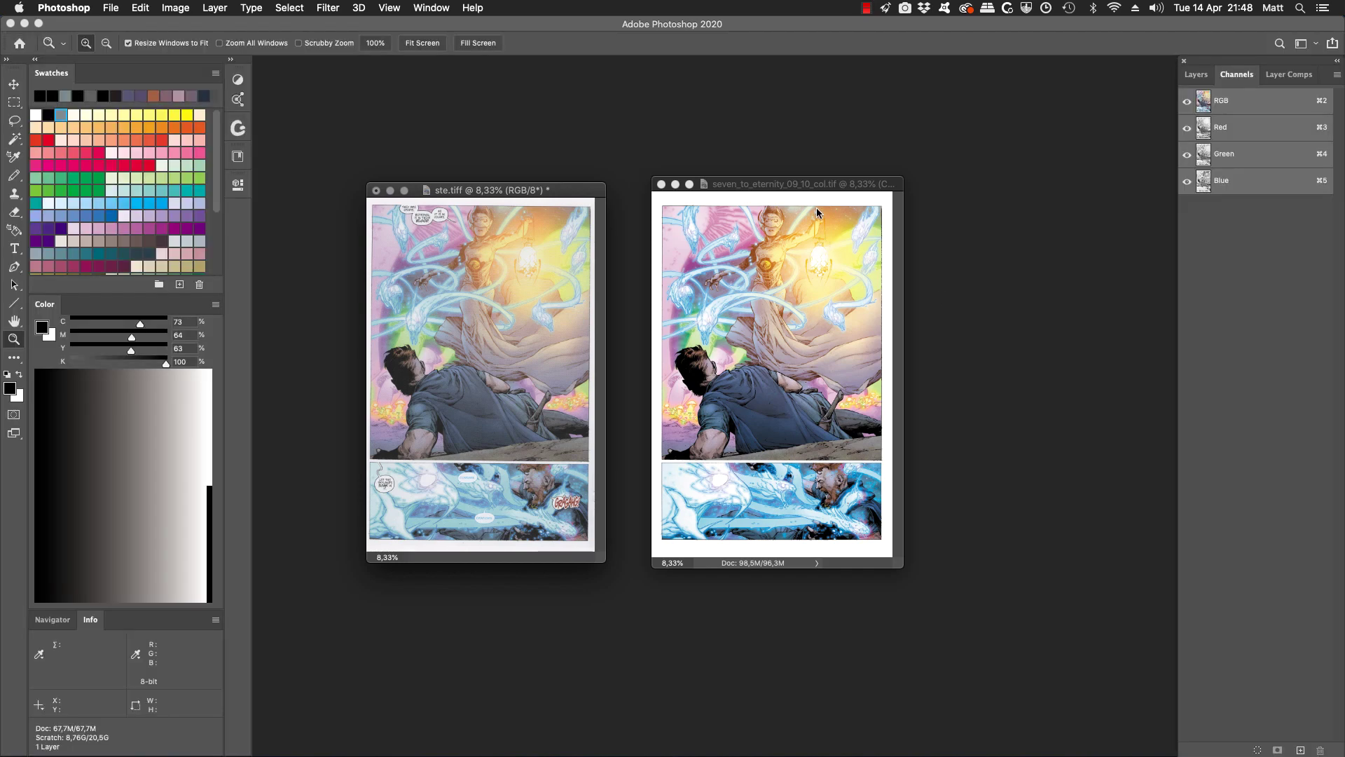
drag(803, 184, 824, 182)
drag(835, 194, 832, 196)
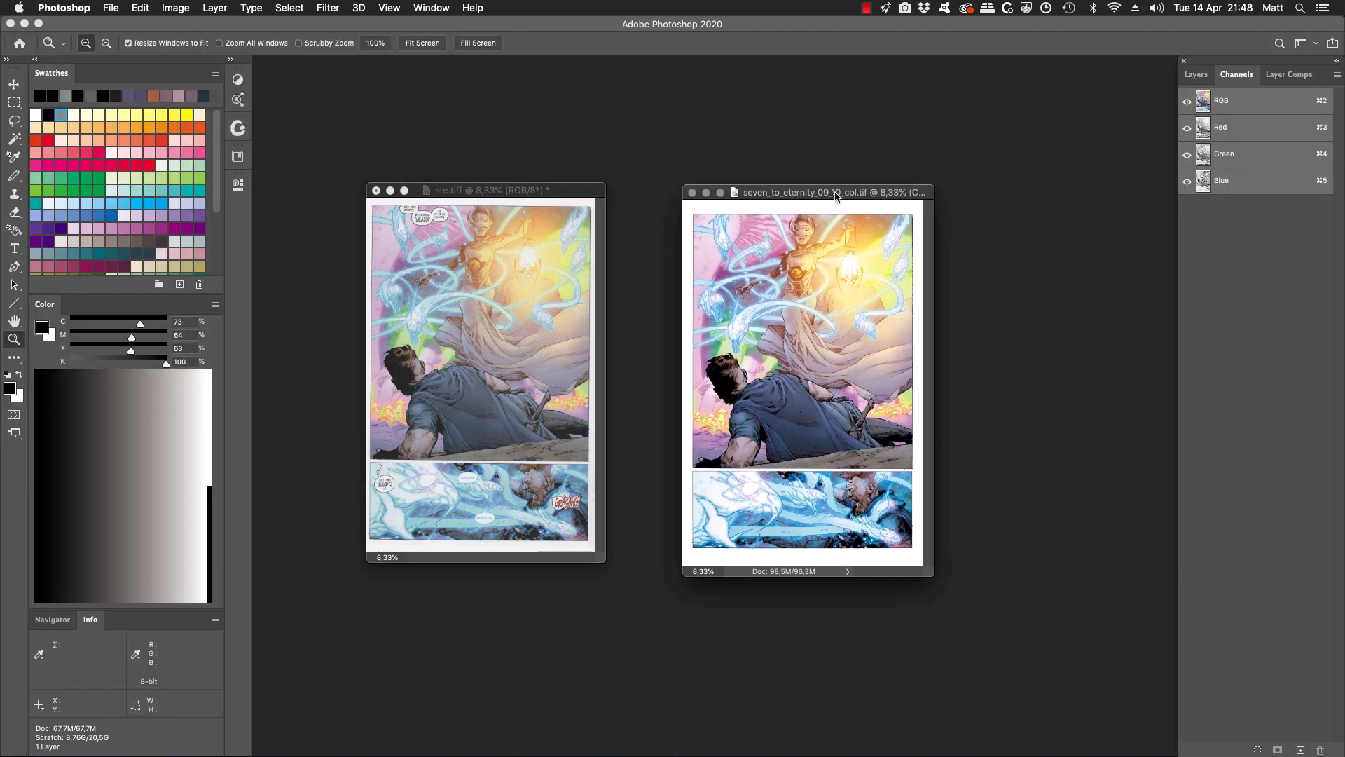
drag(520, 185, 524, 198)
Examine the printed halftone dots on the blue cloak in the ste.tiff scan, close up
drag(479, 408, 492, 419)
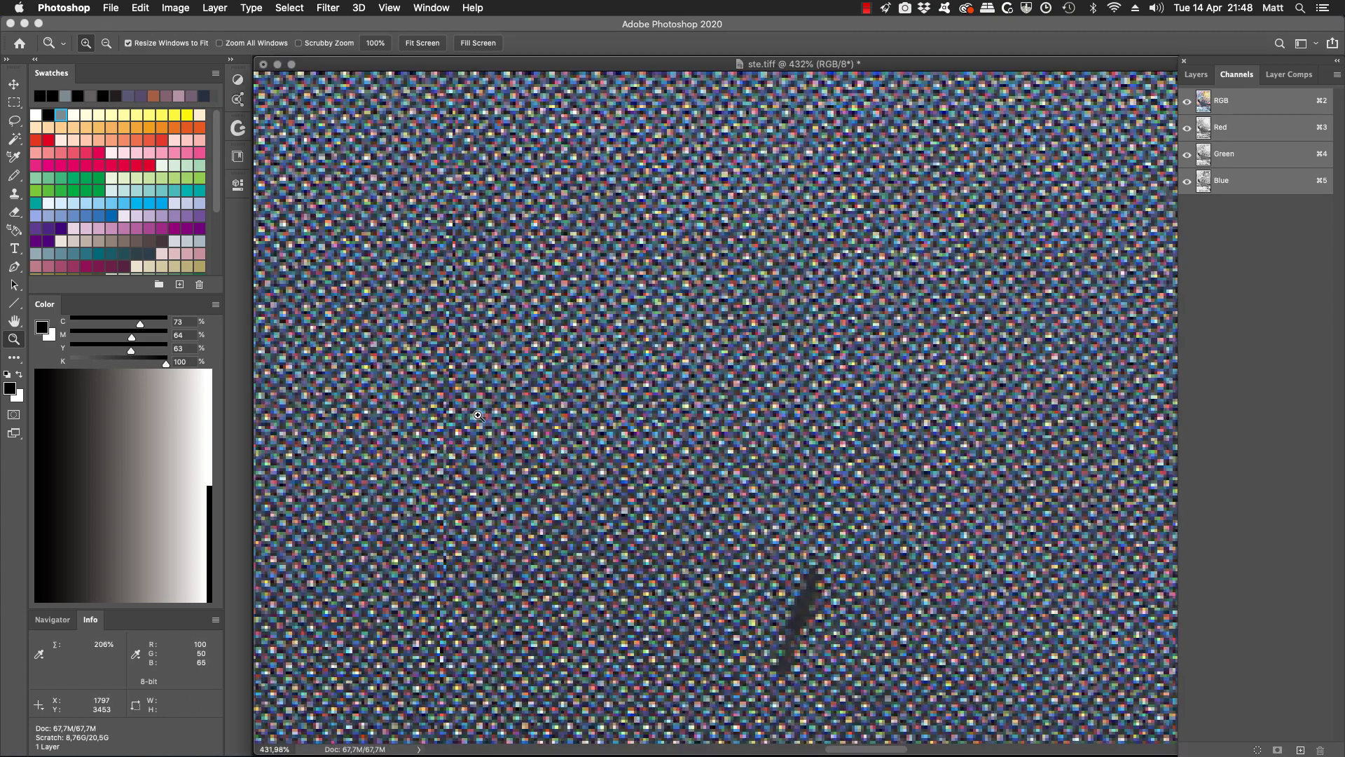
click(423, 42)
drag(493, 414, 428, 470)
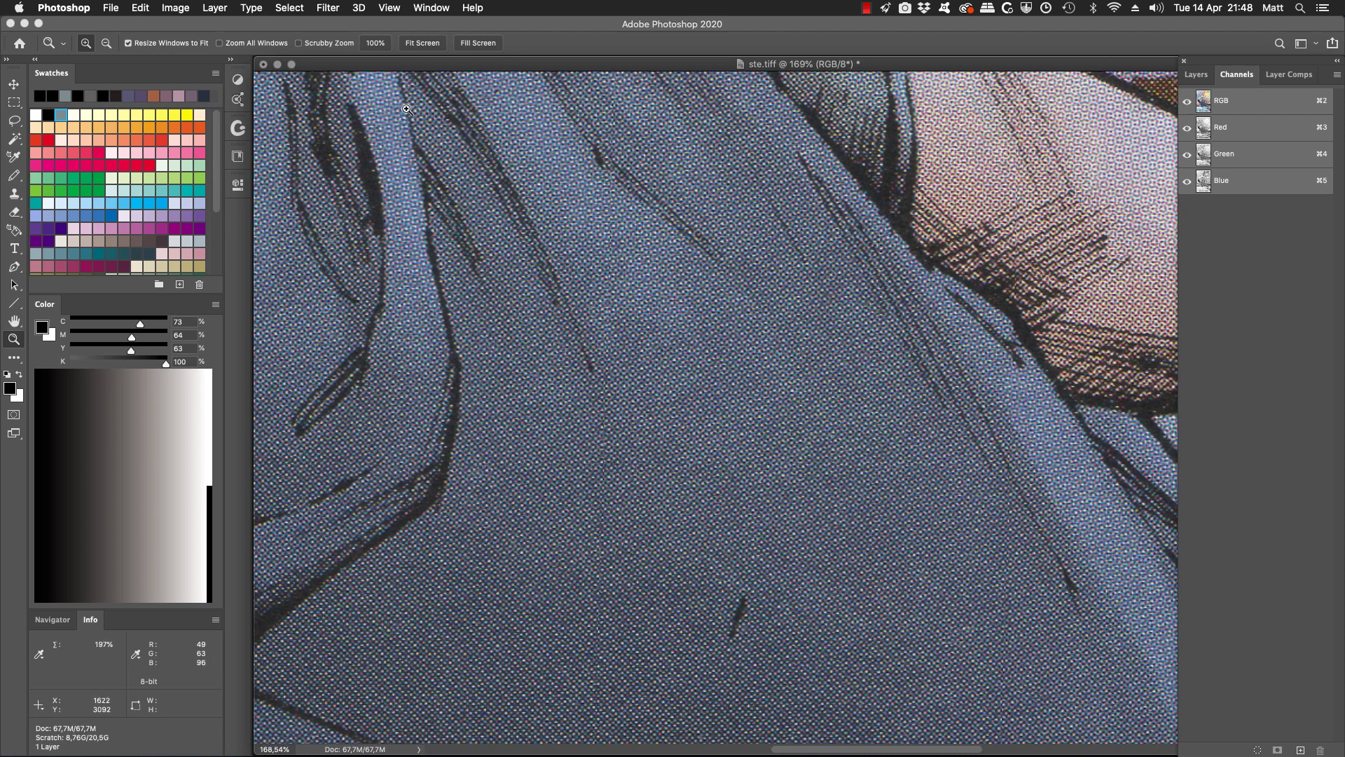
click(431, 48)
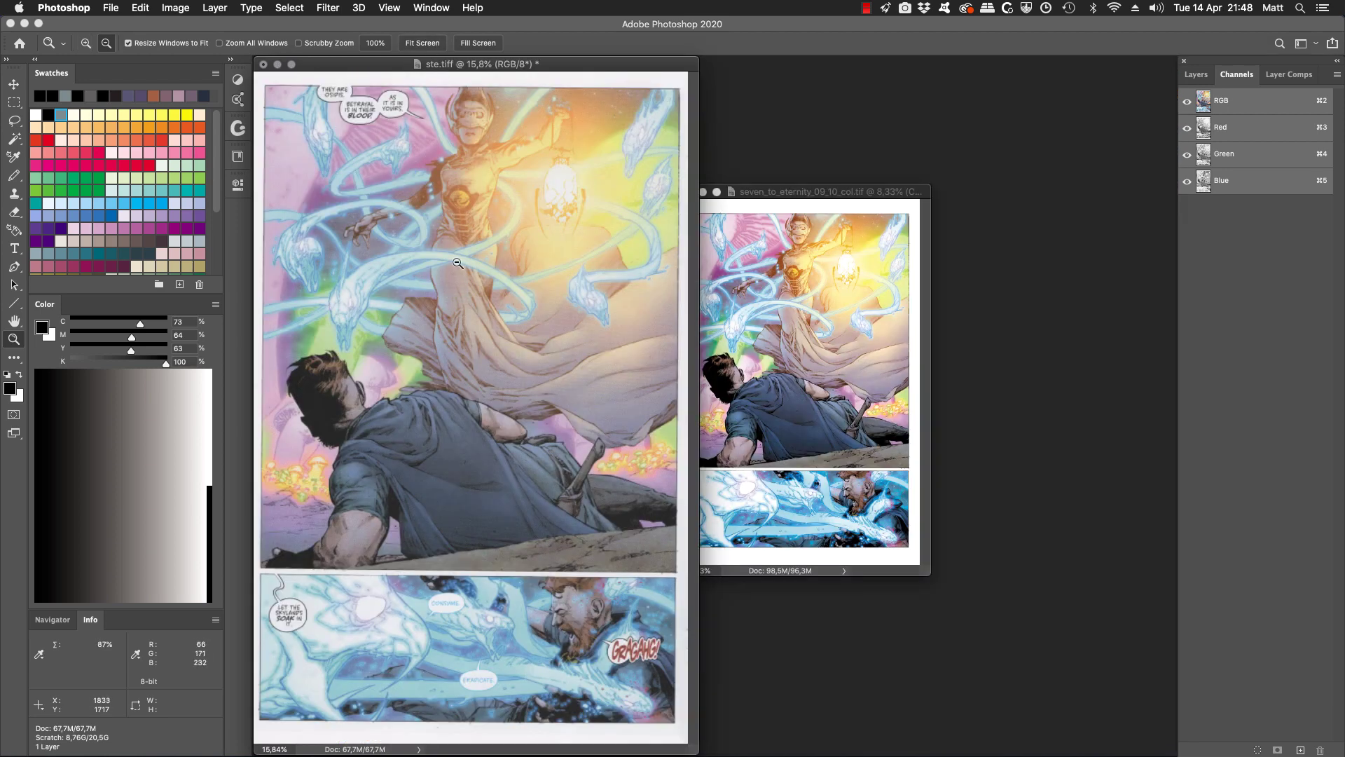
Show the scan and the seven_to_eternity_09_10_col.tif page at 12.5% zoom, lined up side by side
alt+click(459, 256)
drag(474, 65, 491, 89)
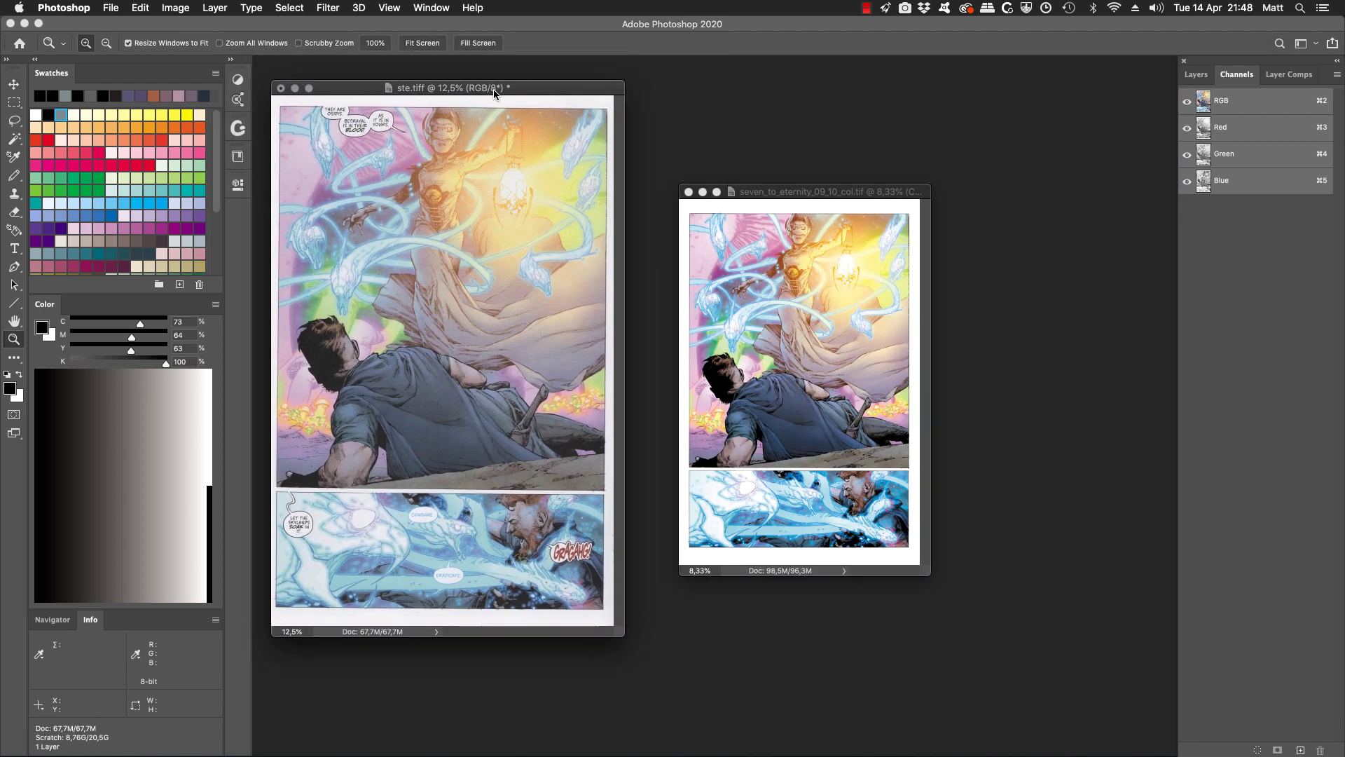
drag(774, 197, 814, 87)
click(817, 278)
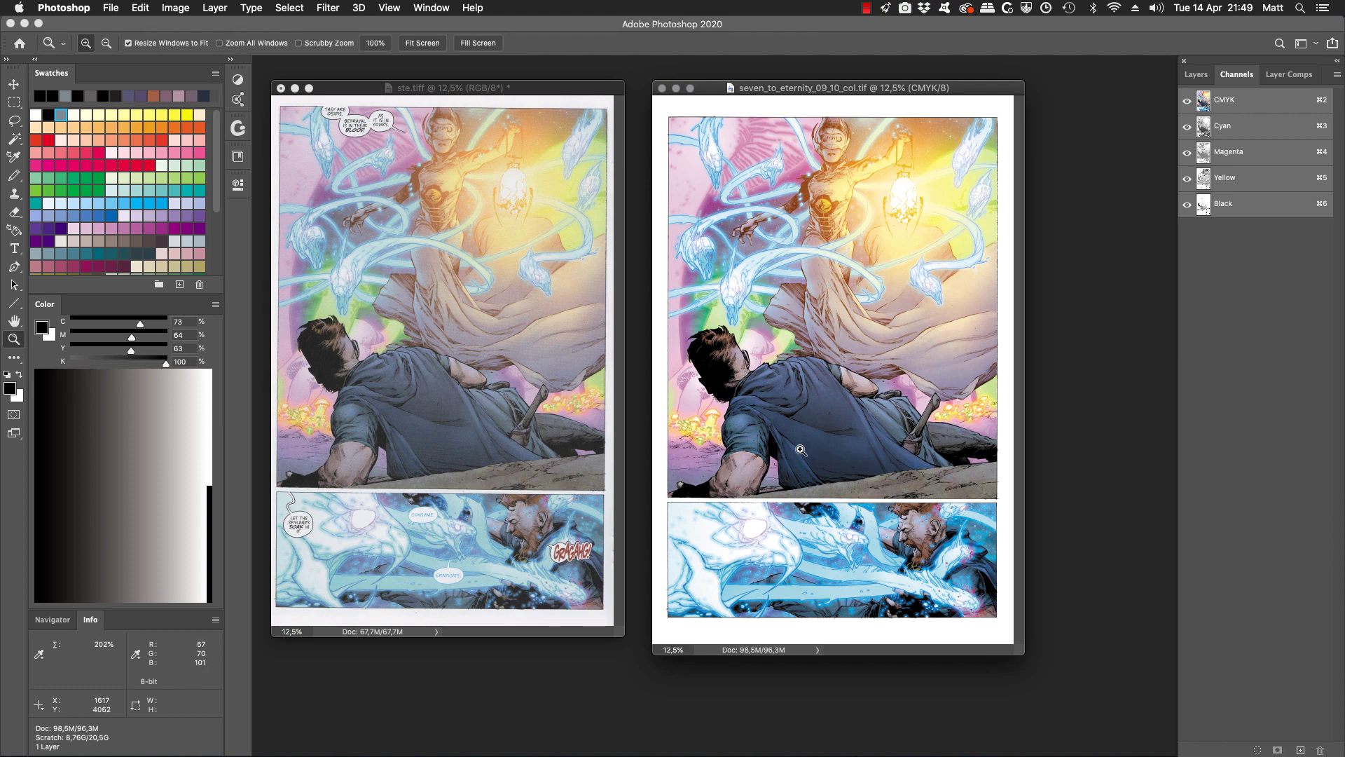
Sample the dark lower part of the reclining man's cloak on the CMYK page to read its ink percentages
key(i)
click(840, 467)
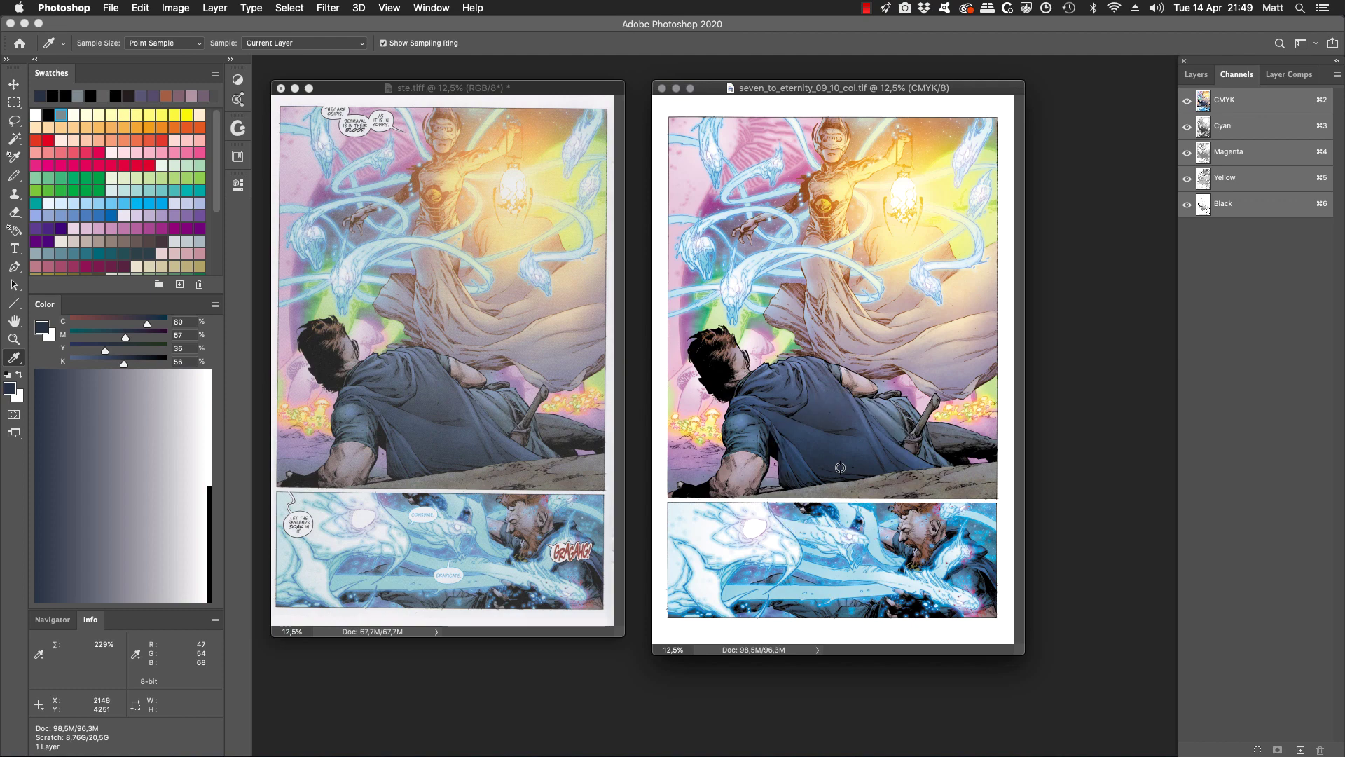
drag(840, 468, 452, 423)
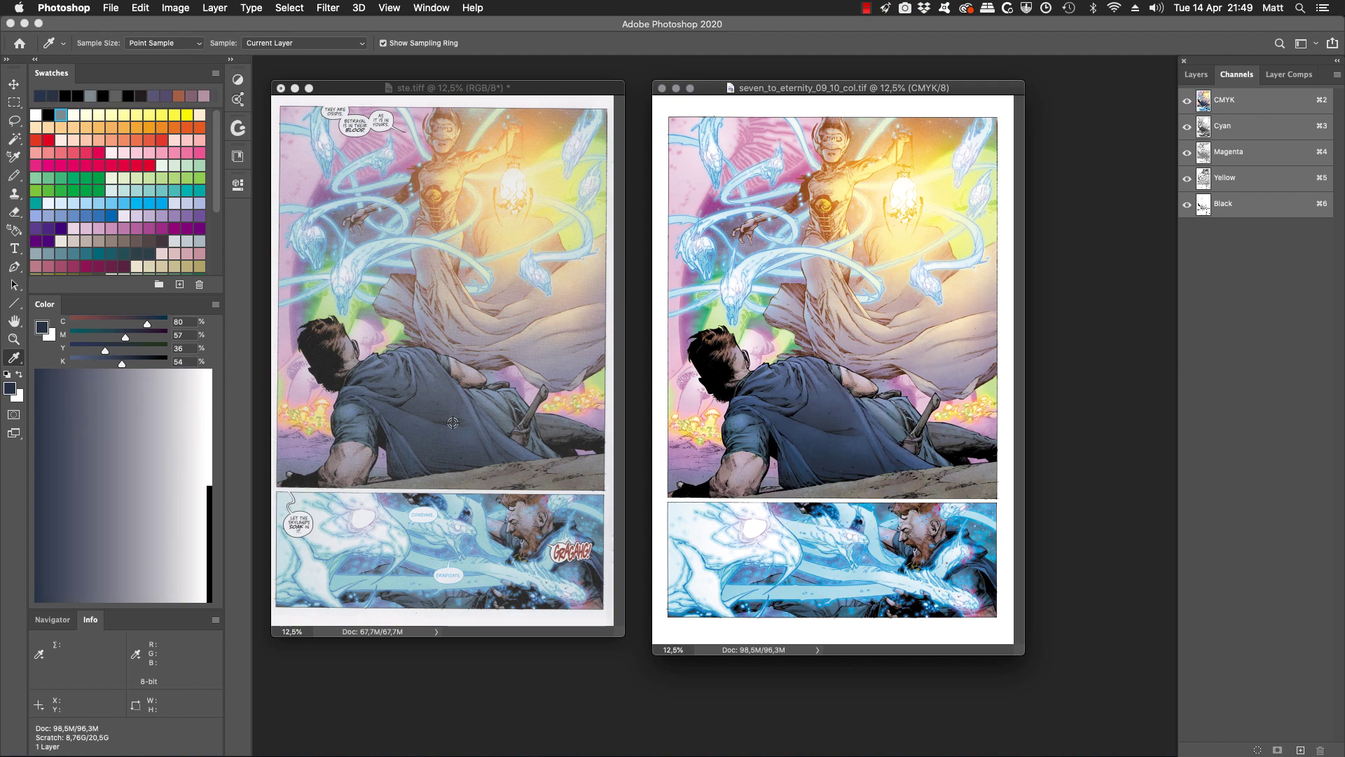
click(835, 467)
drag(834, 466, 837, 467)
key(z)
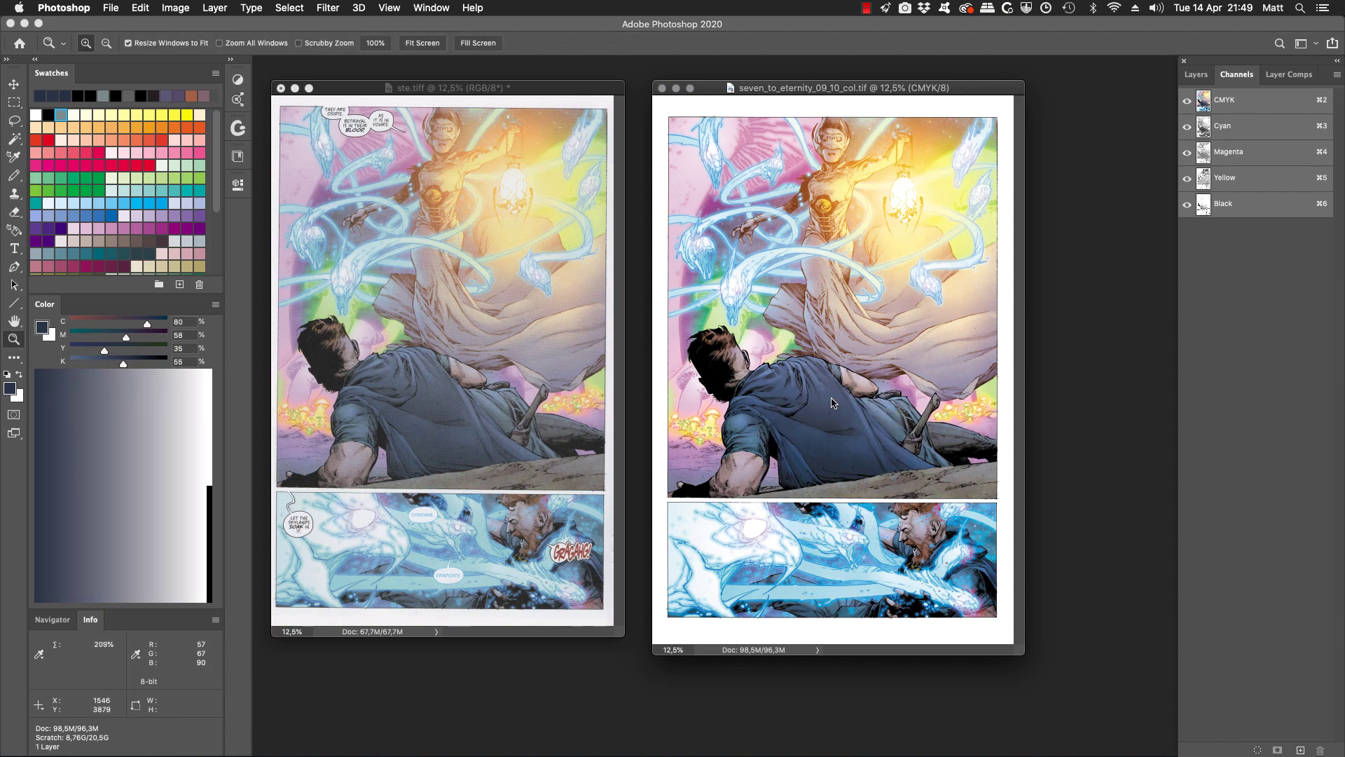
View the CMYK page full screen with menus and sample several shadow areas of the reclining man's cloak up close
key(f)
drag(753, 368, 490, 512)
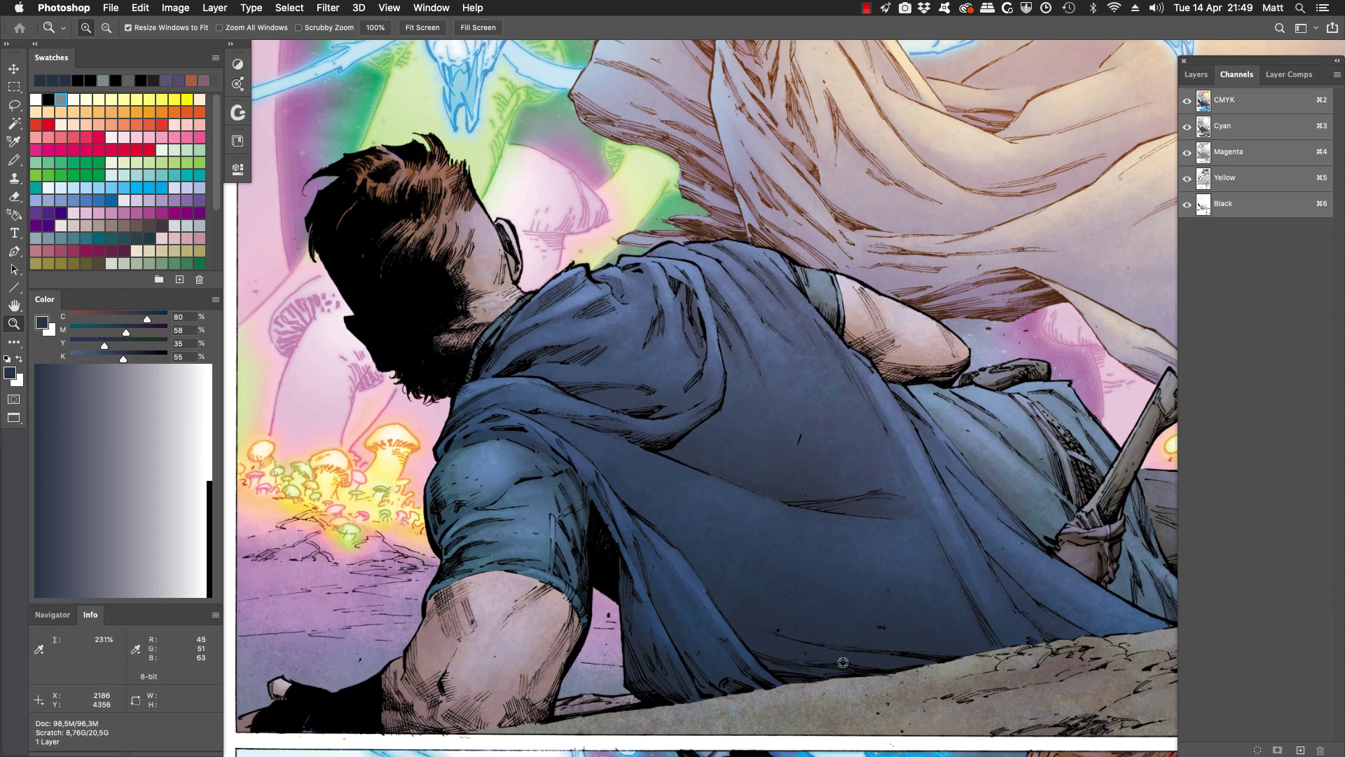
key(i)
drag(818, 657, 884, 661)
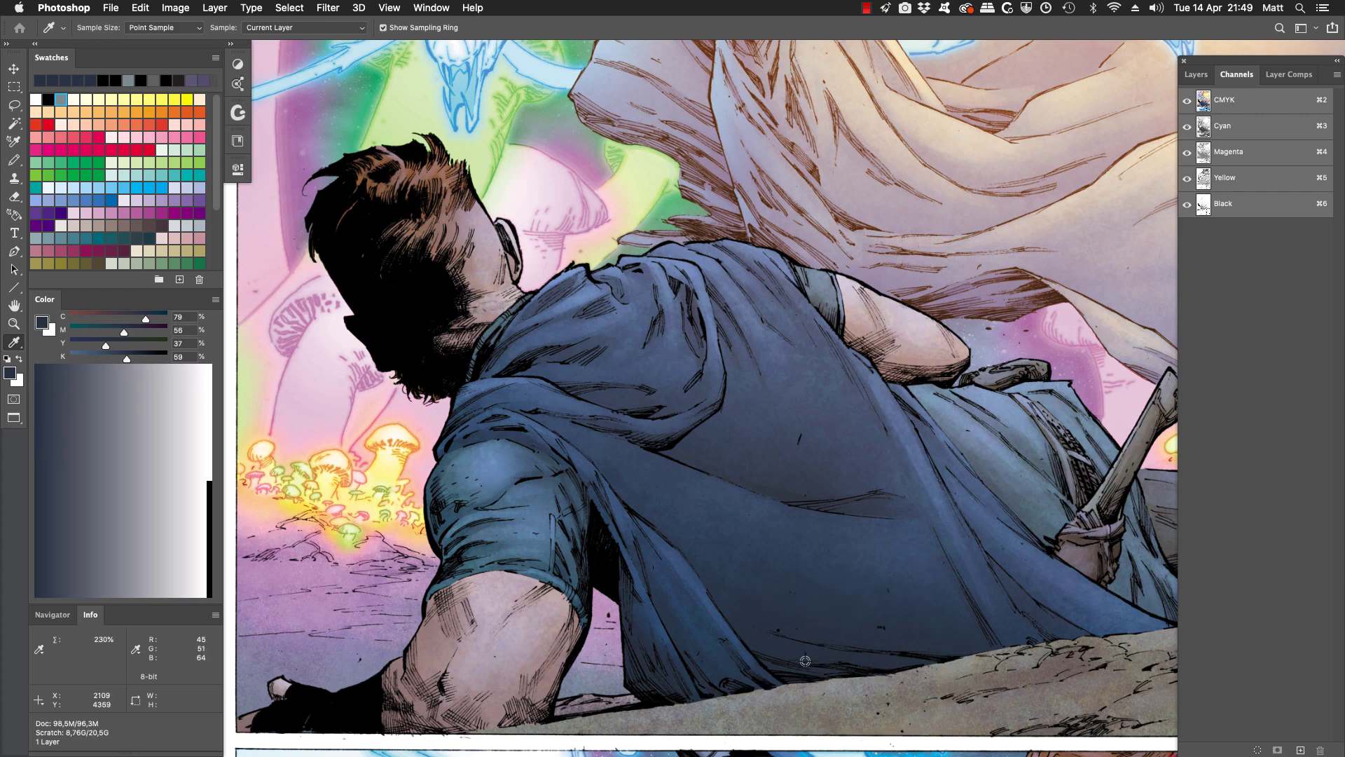
drag(771, 650, 772, 648)
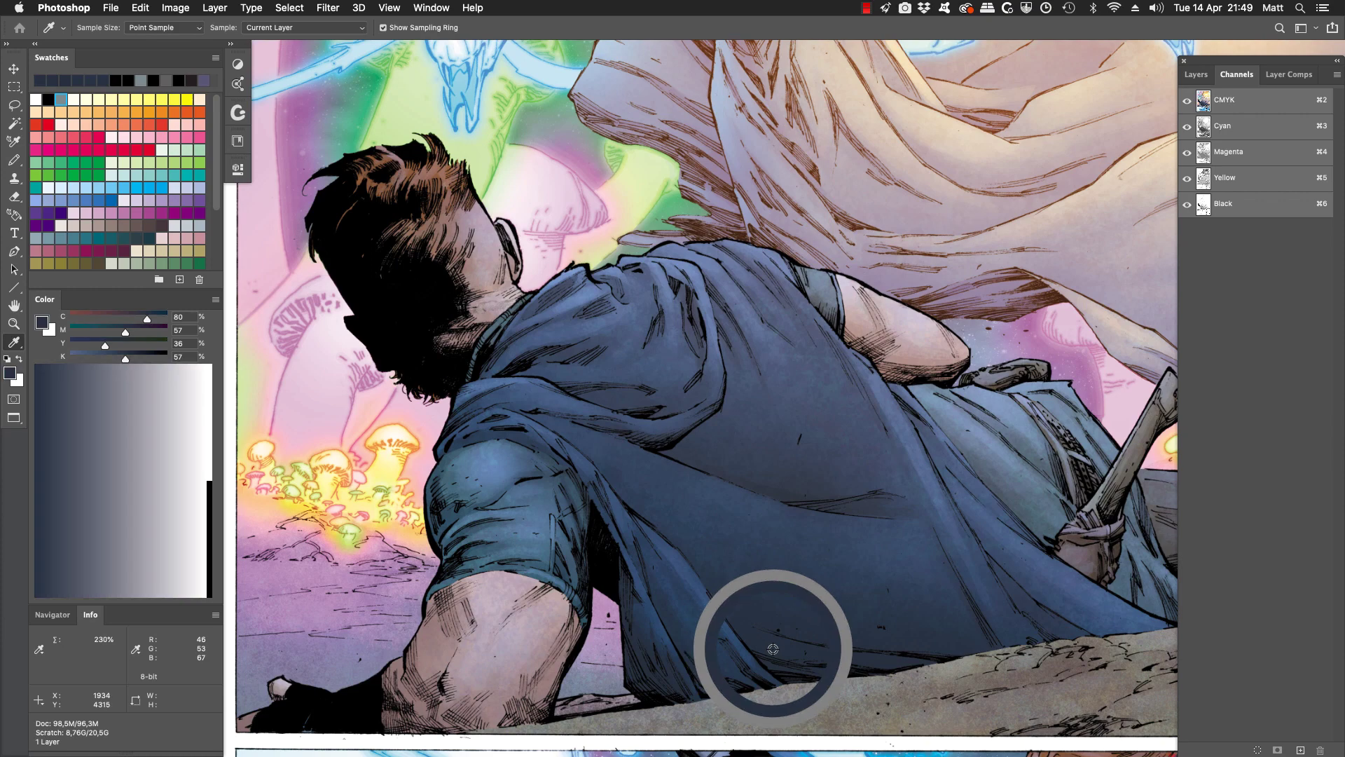
drag(773, 649, 773, 649)
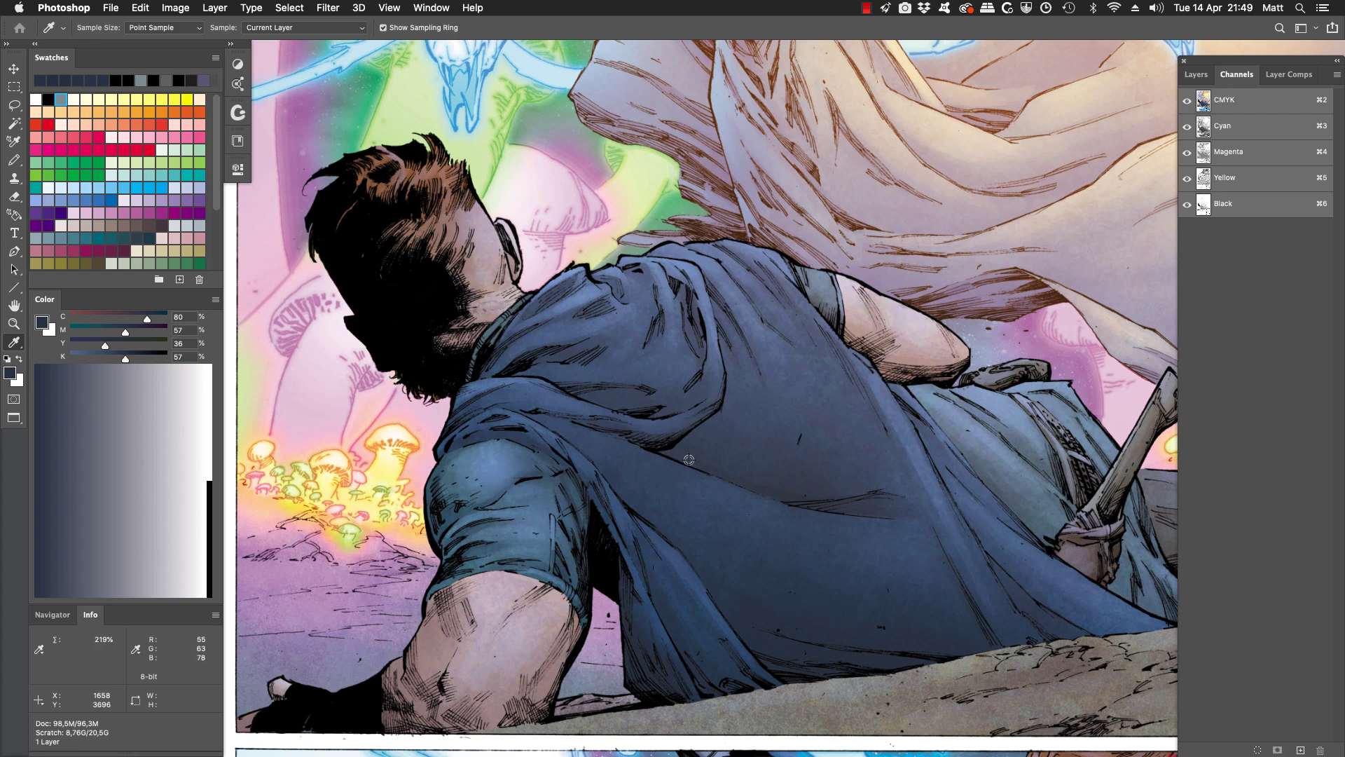
drag(715, 438, 756, 489)
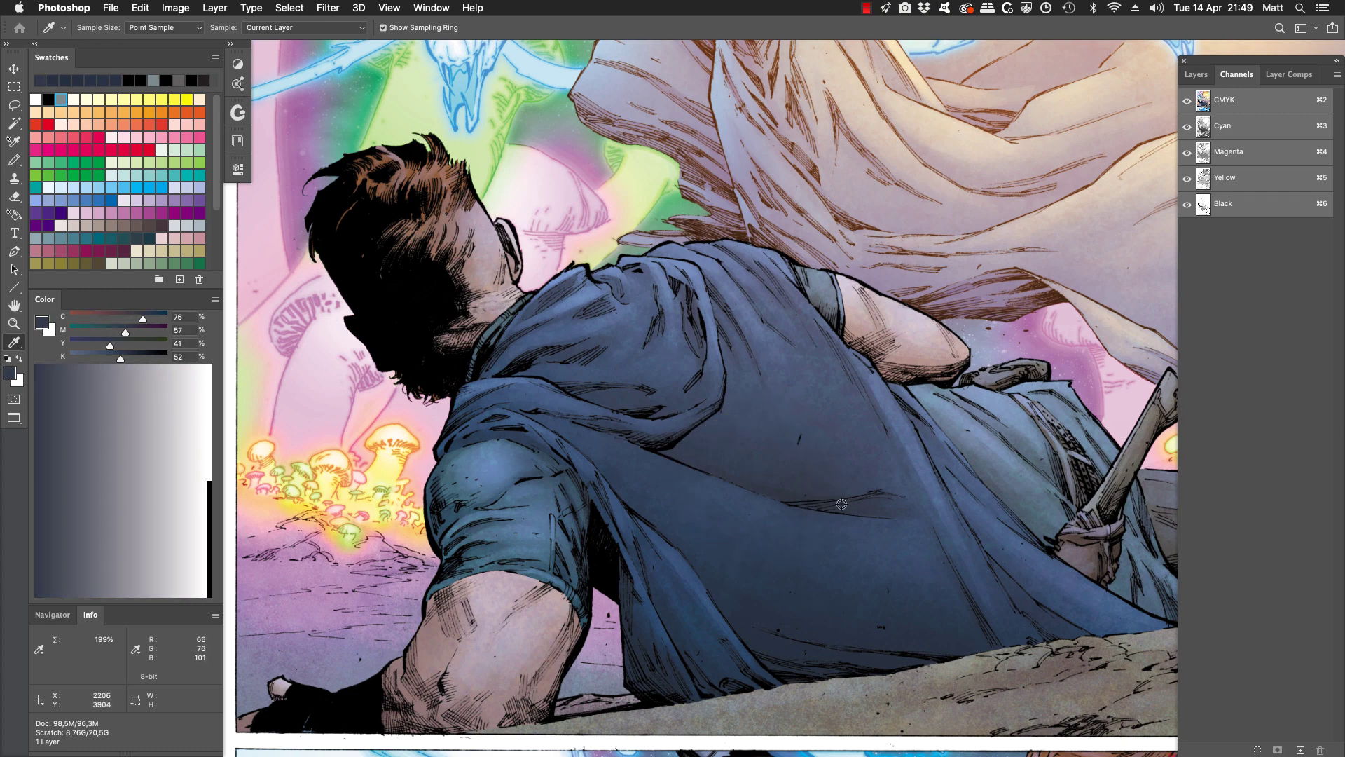
Sample the dark blue cloak shadows beside the final panel's border, behind the bearded man, to read their ink percentages
key(z)
alt+click(828, 360)
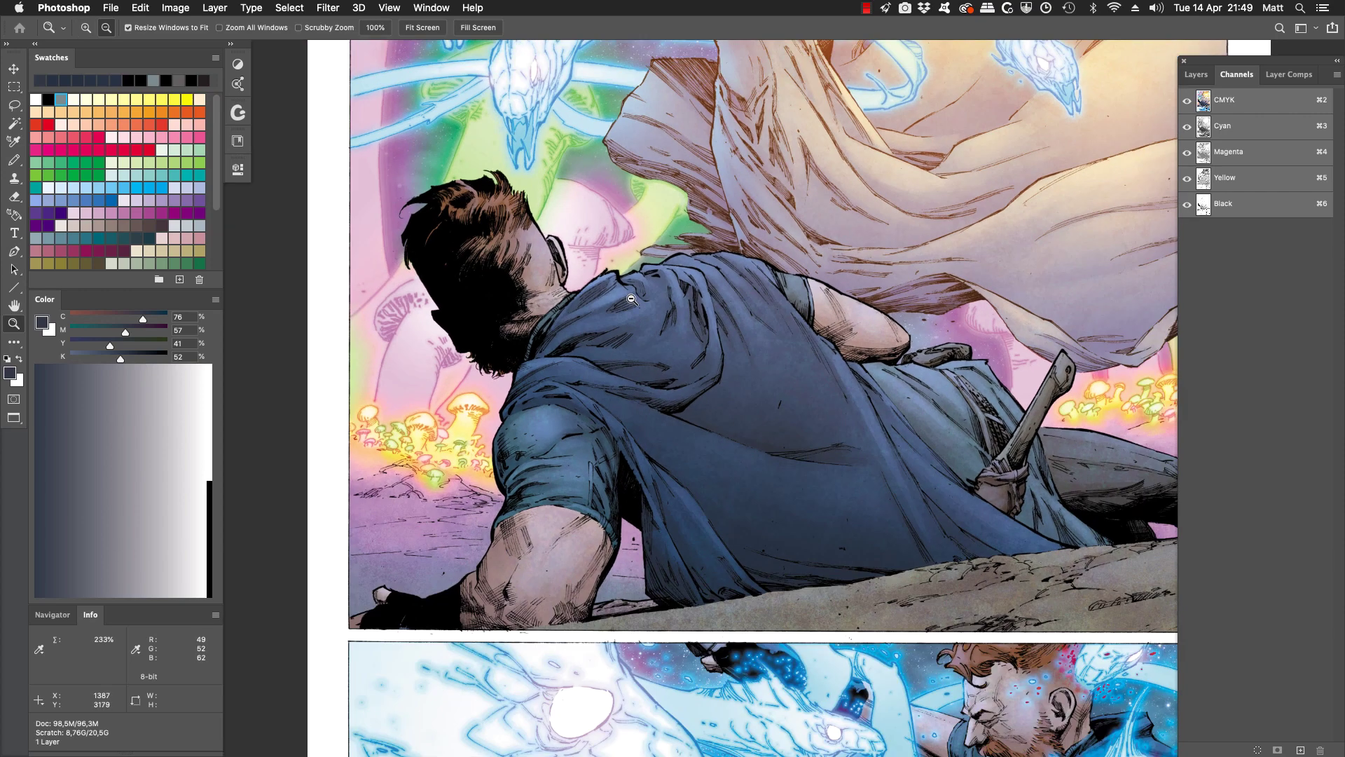
scroll(891, 379, right, 3)
scroll(891, 379, down, 2)
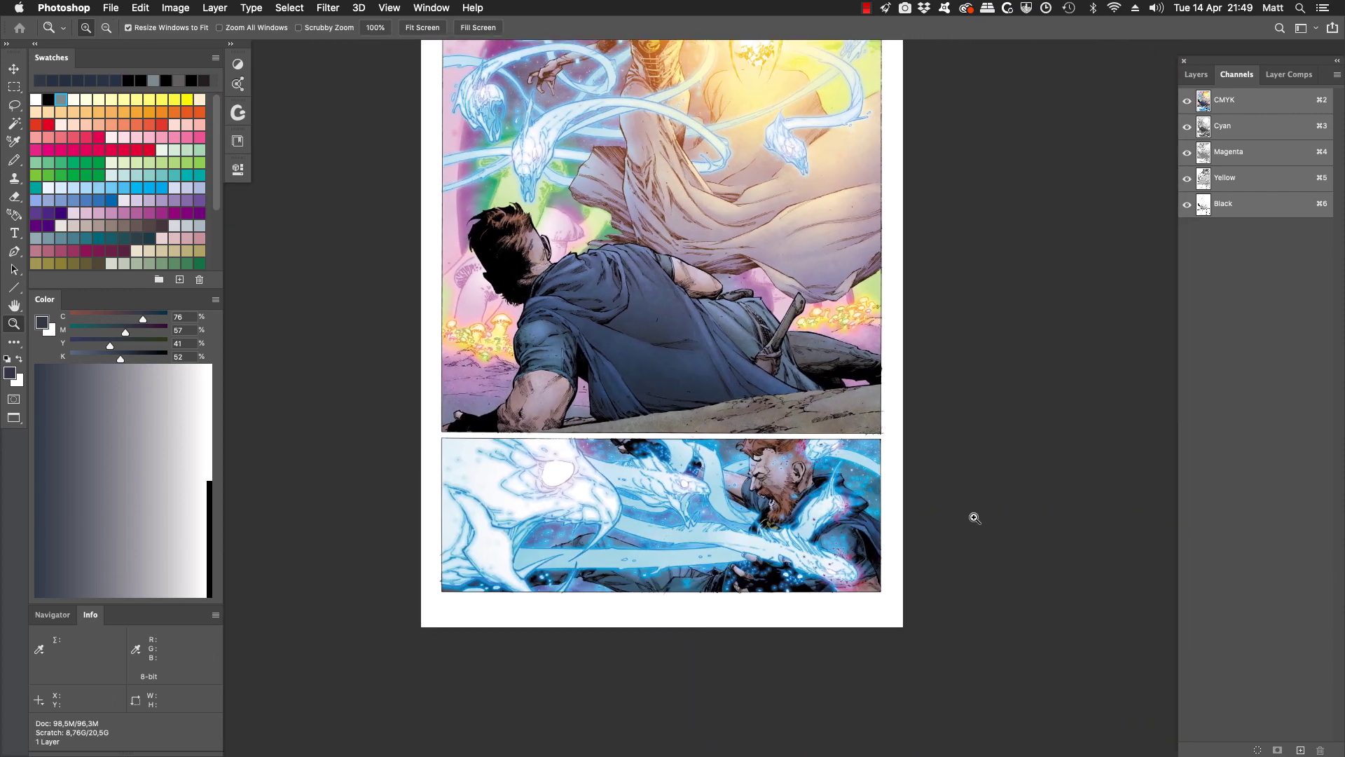
drag(926, 407, 800, 621)
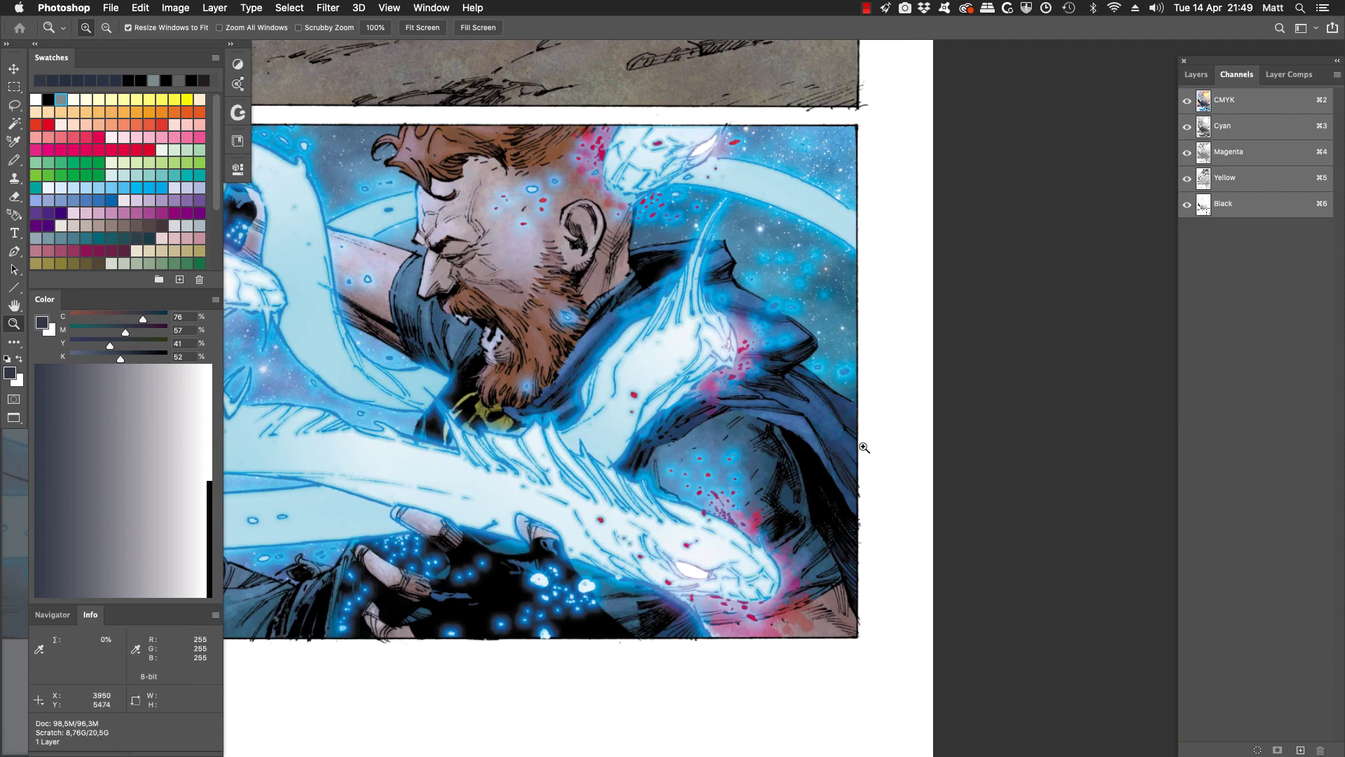
drag(877, 368, 798, 521)
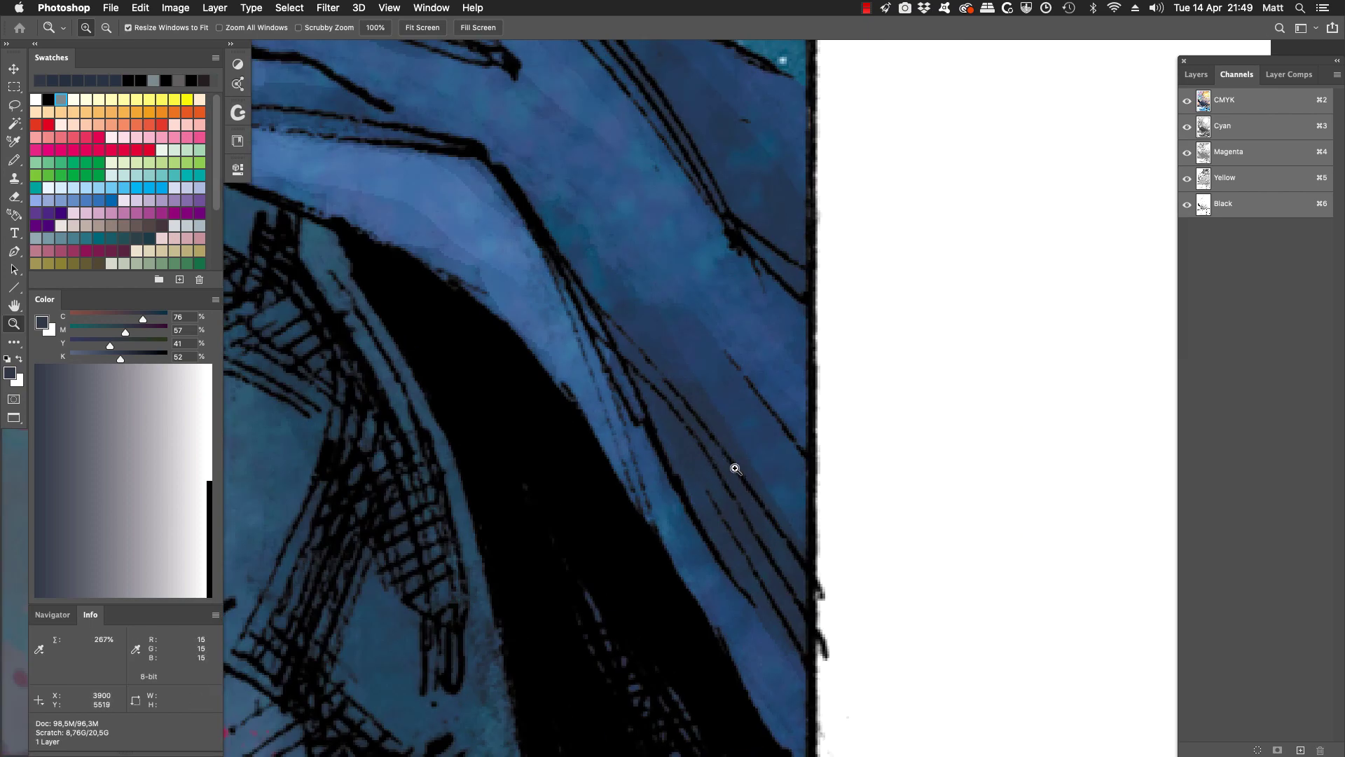
key(i)
click(753, 508)
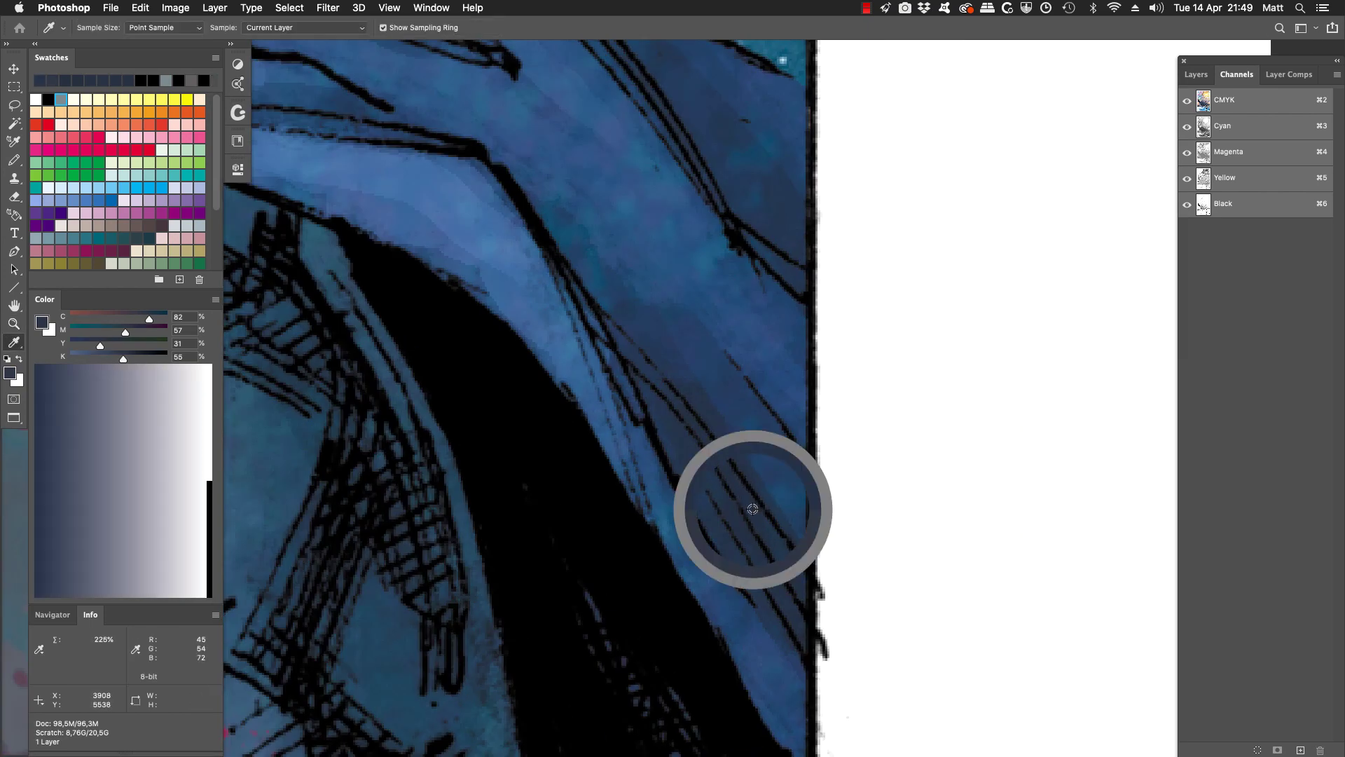
click(749, 475)
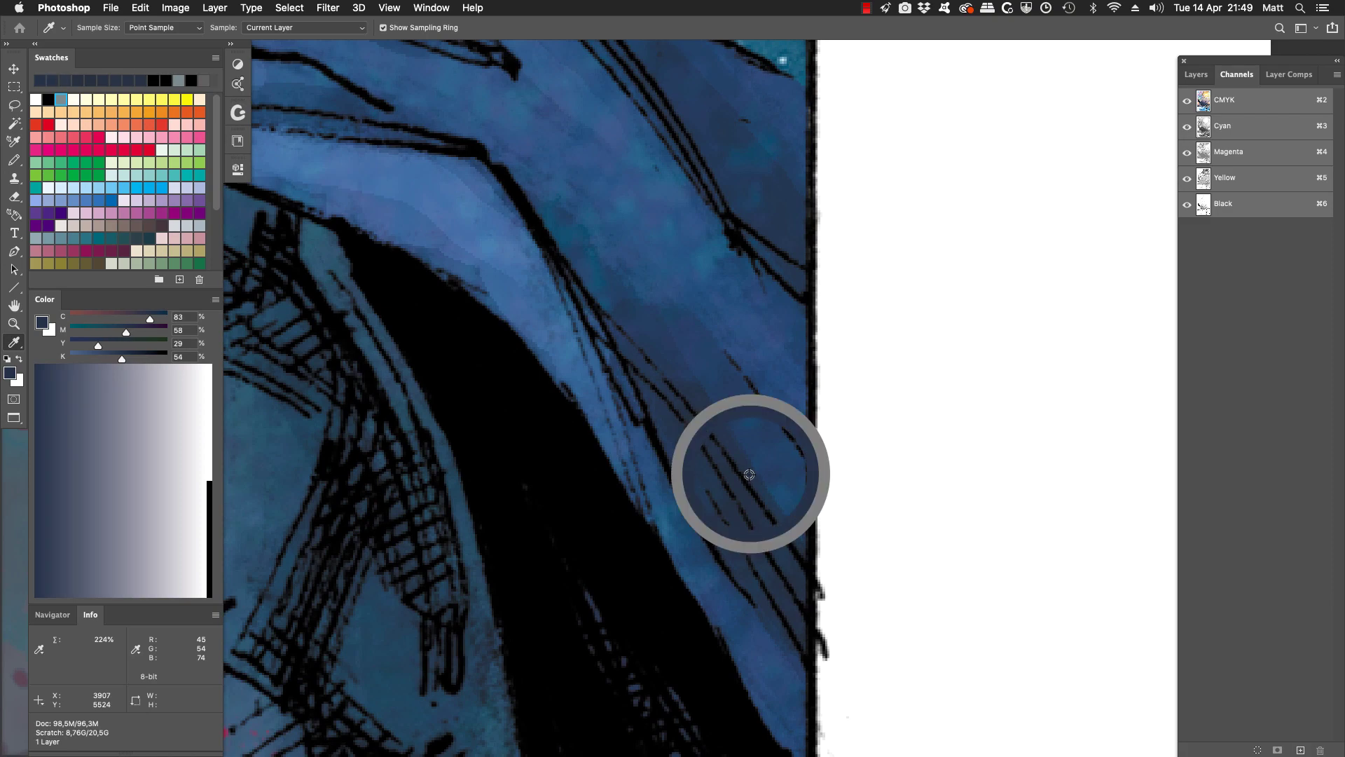
Return the CMYK page to its floating window and show the whole page at 12.5% beside the scan
key(z)
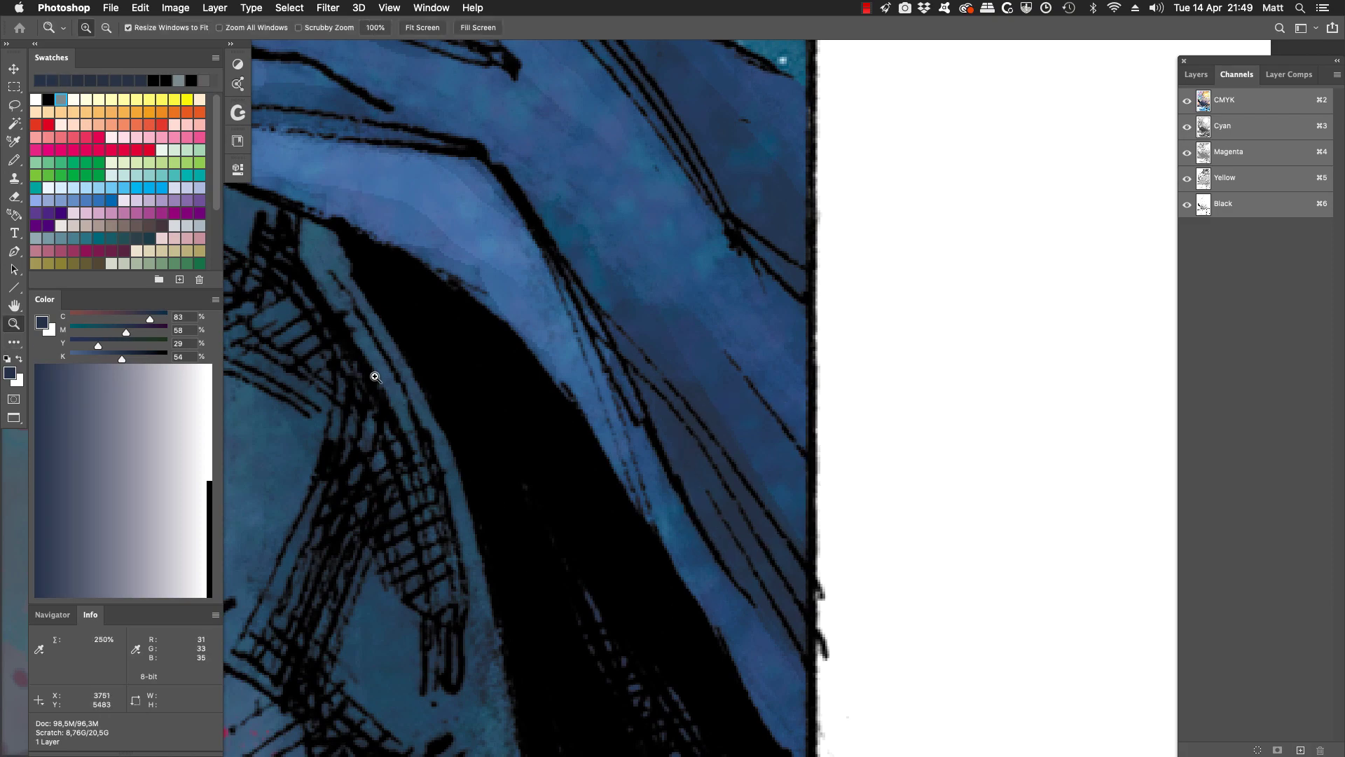
alt+click(534, 425)
alt+click(534, 425)
key(f)
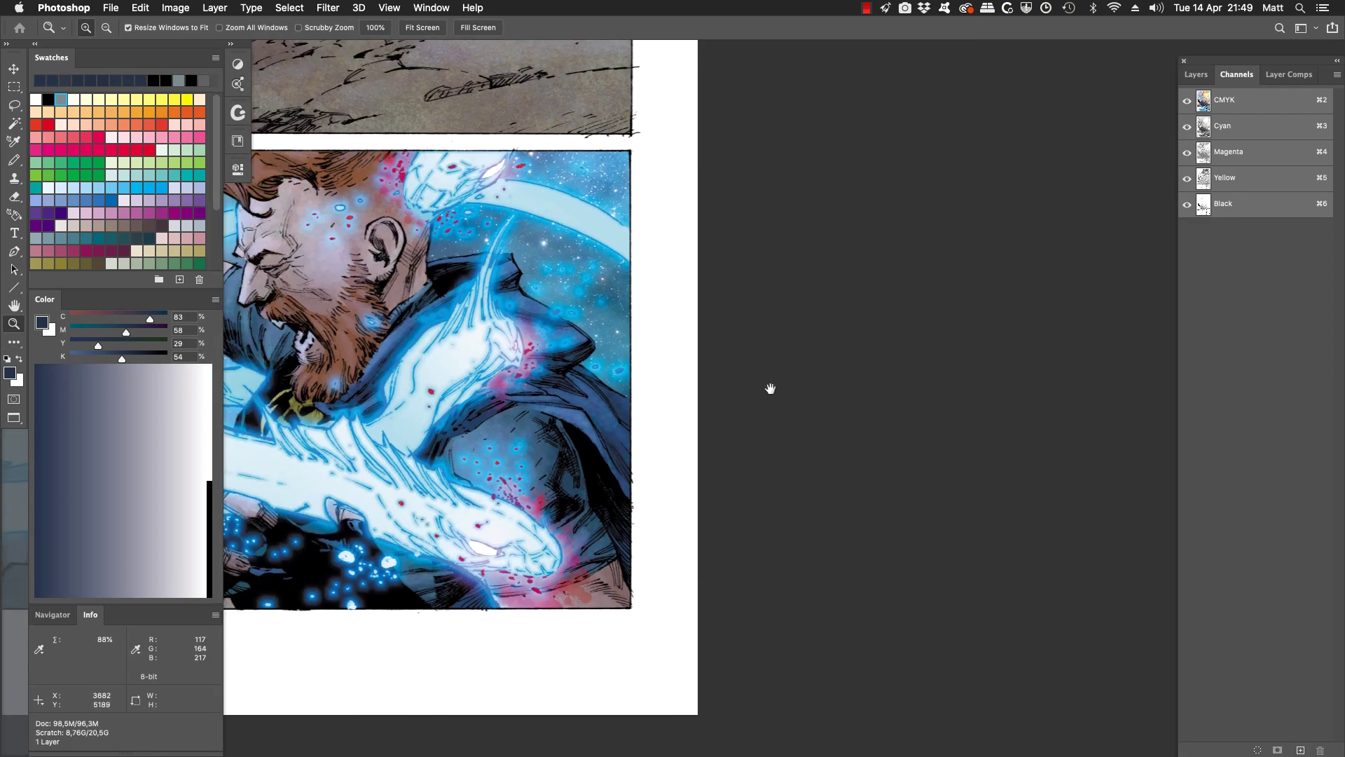
key(f)
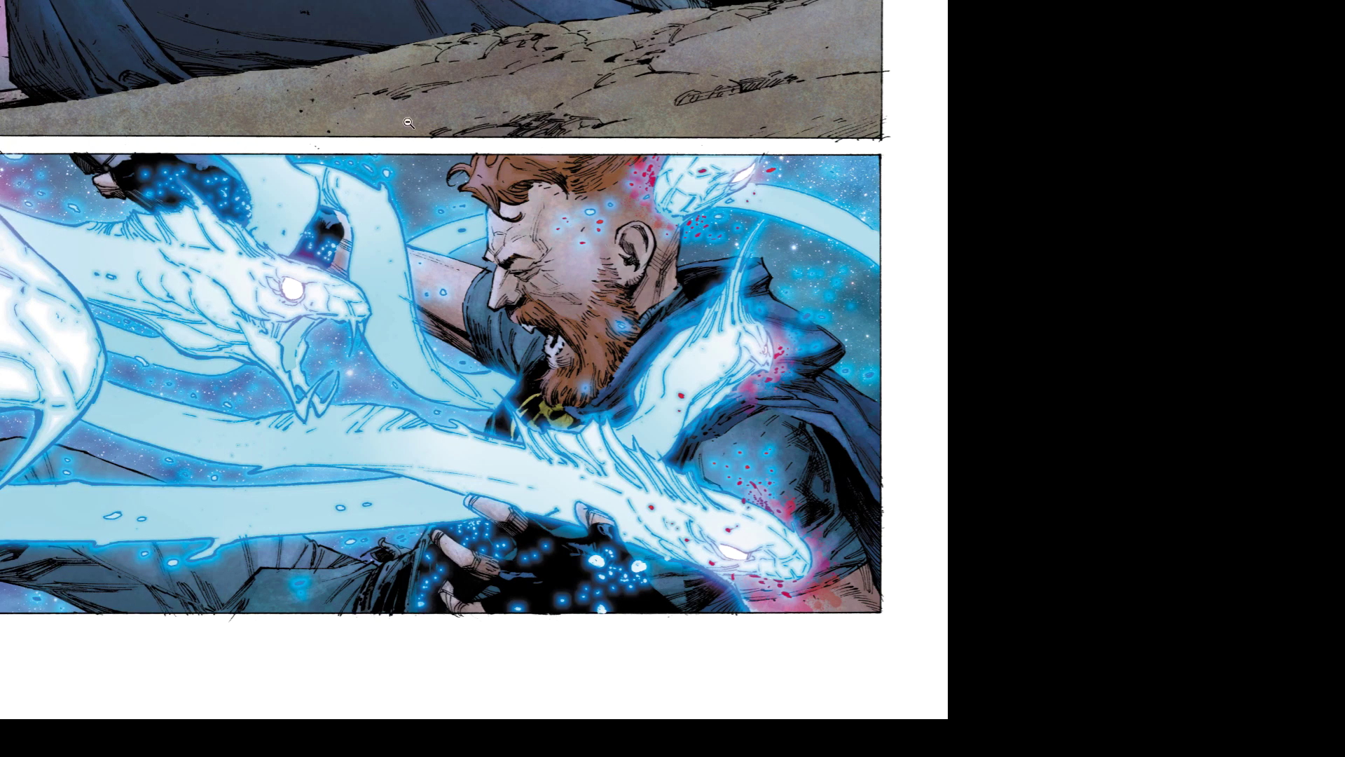
alt+click(408, 122)
alt+click(332, 58)
alt+click(313, 62)
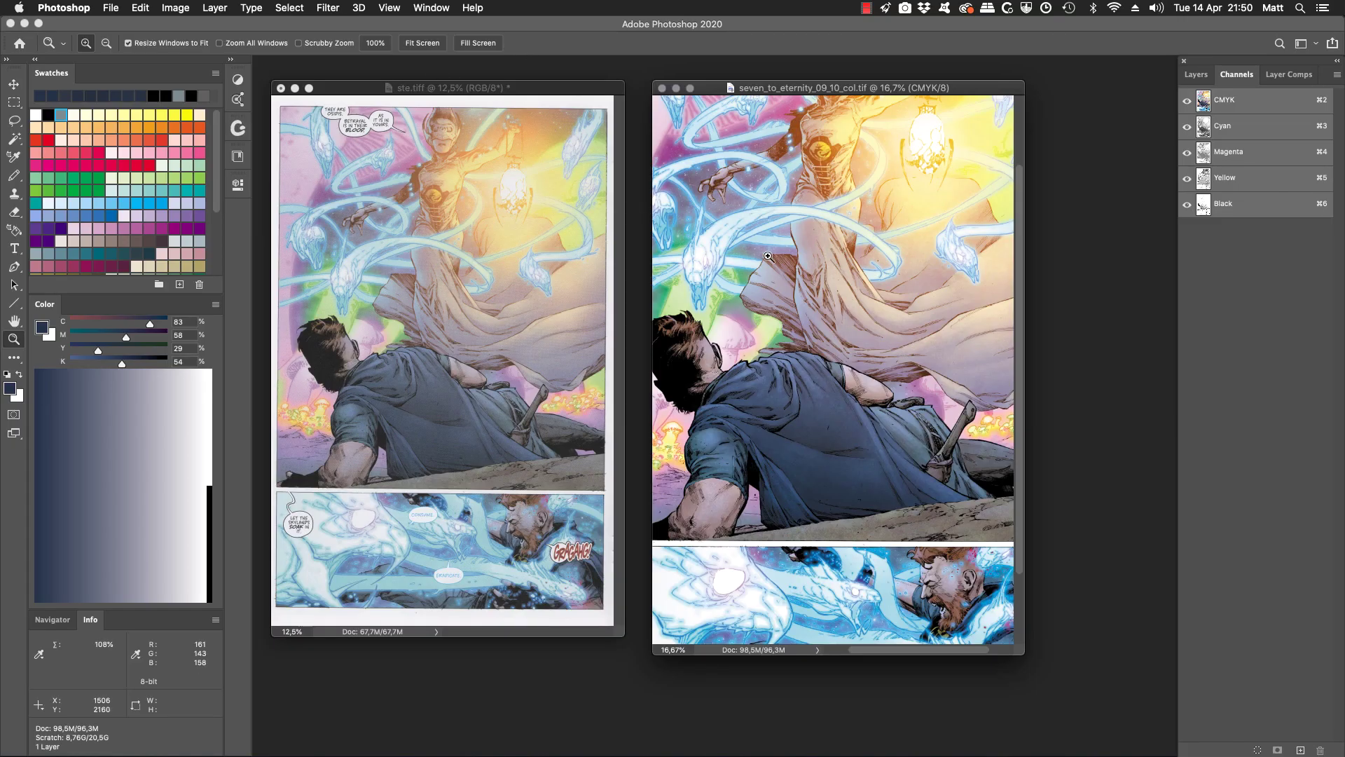
alt+click(773, 164)
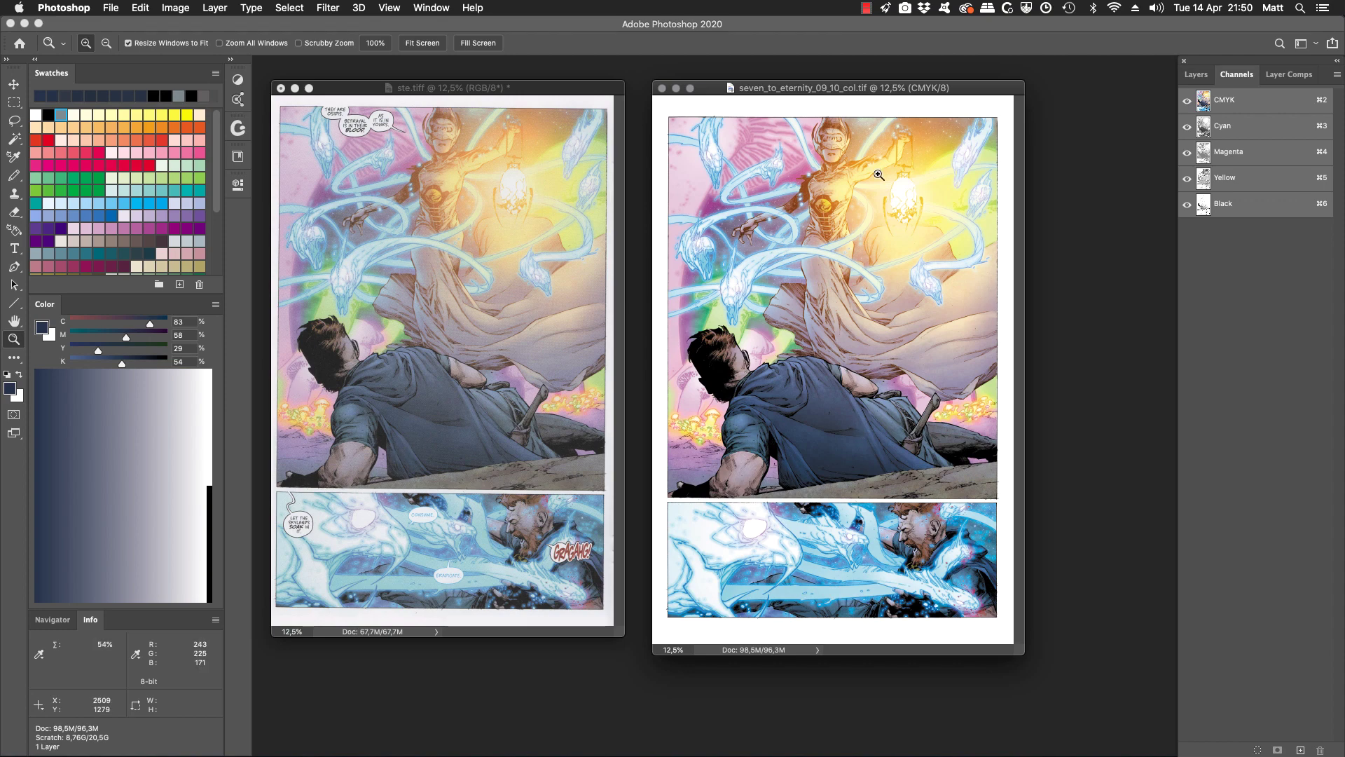
drag(899, 92, 901, 94)
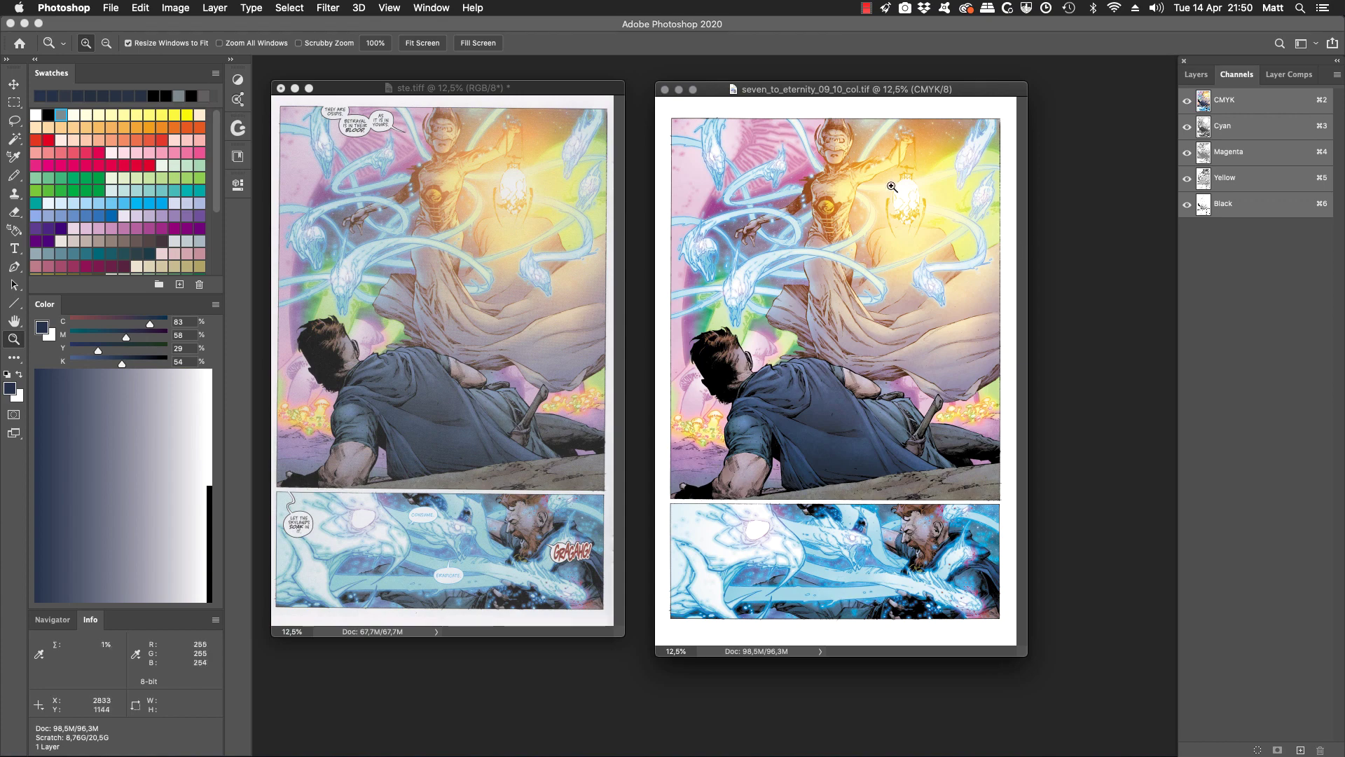
drag(839, 87, 829, 79)
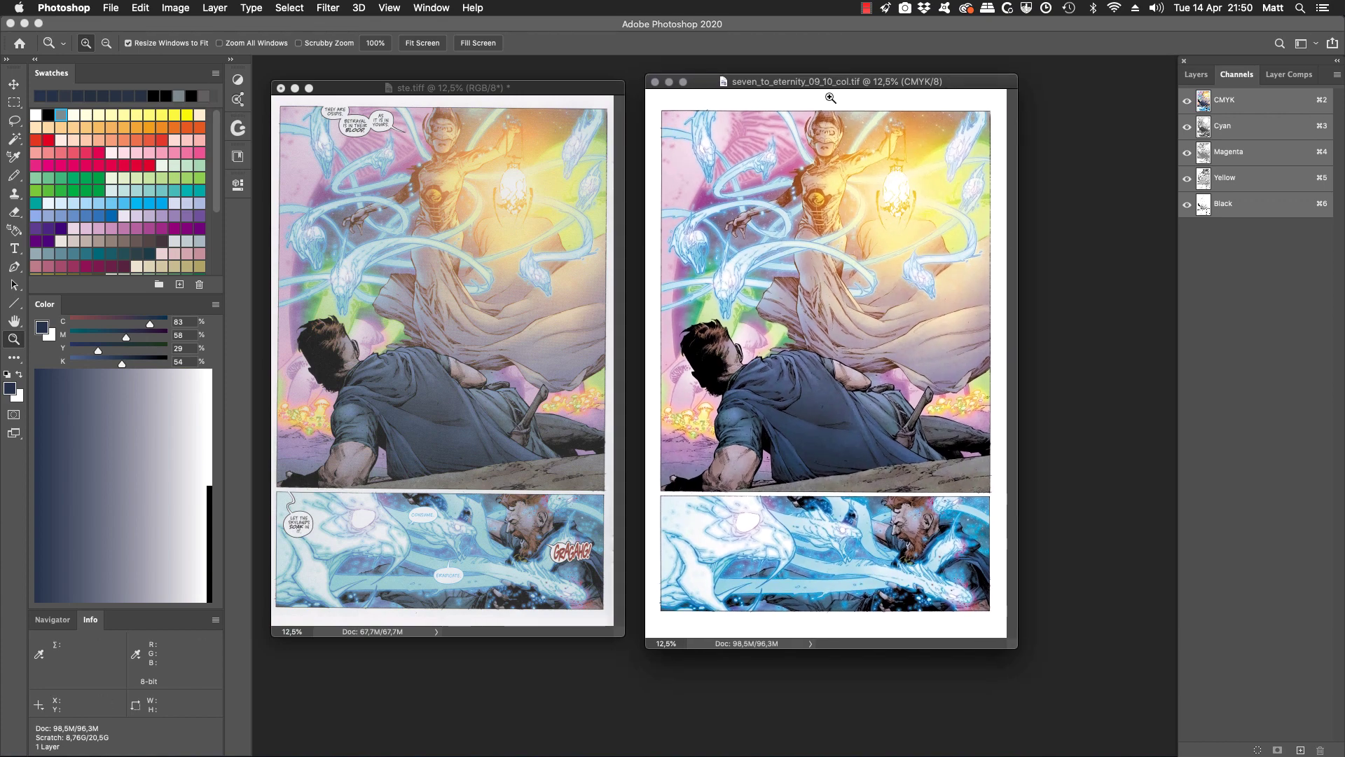
click(388, 8)
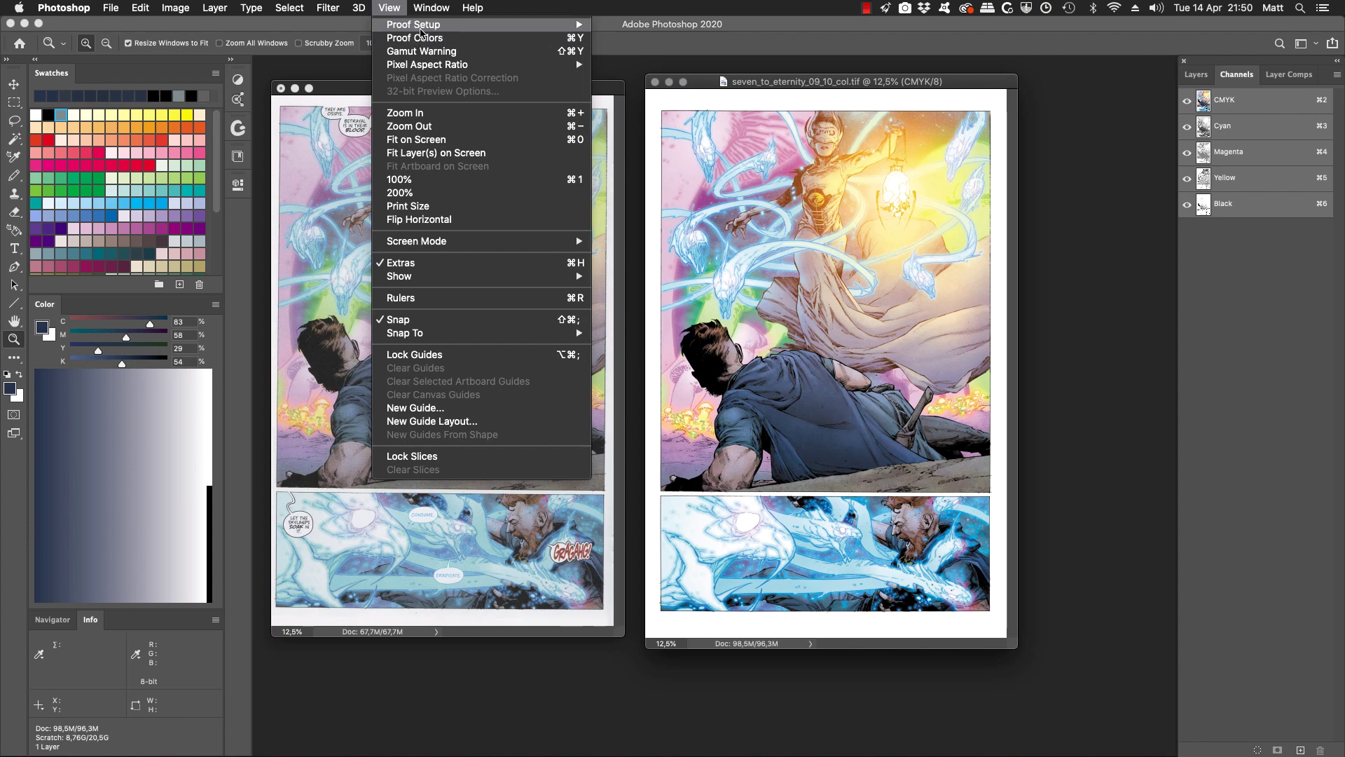
mouse_move(421, 30)
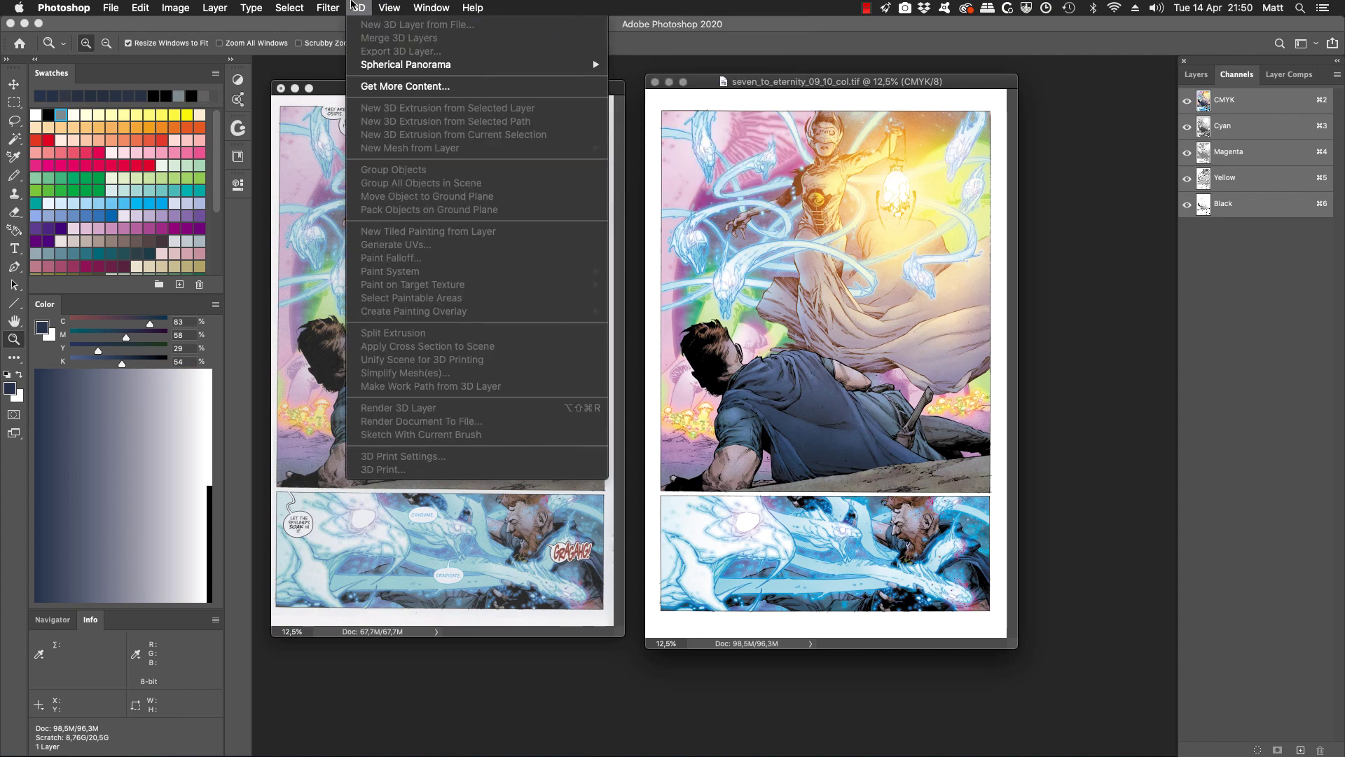
click(389, 7)
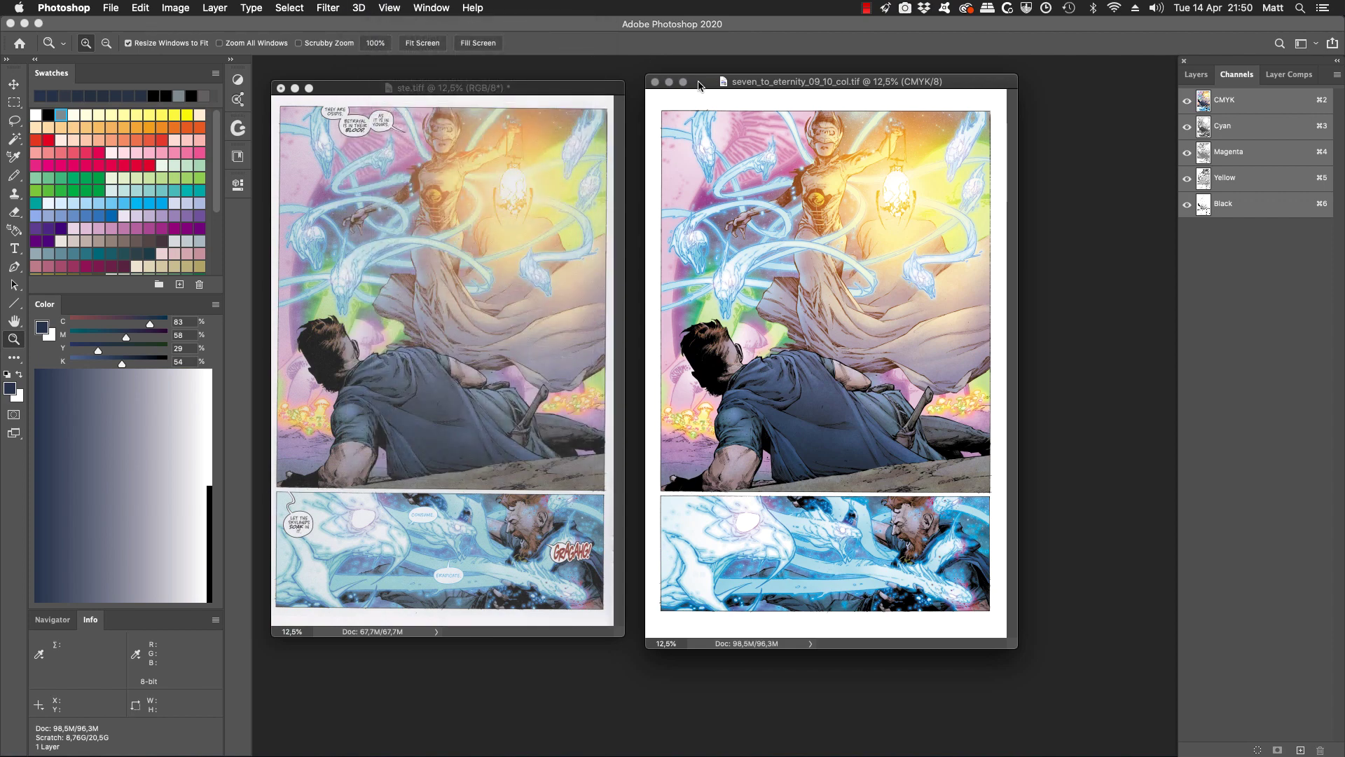
drag(698, 85, 703, 92)
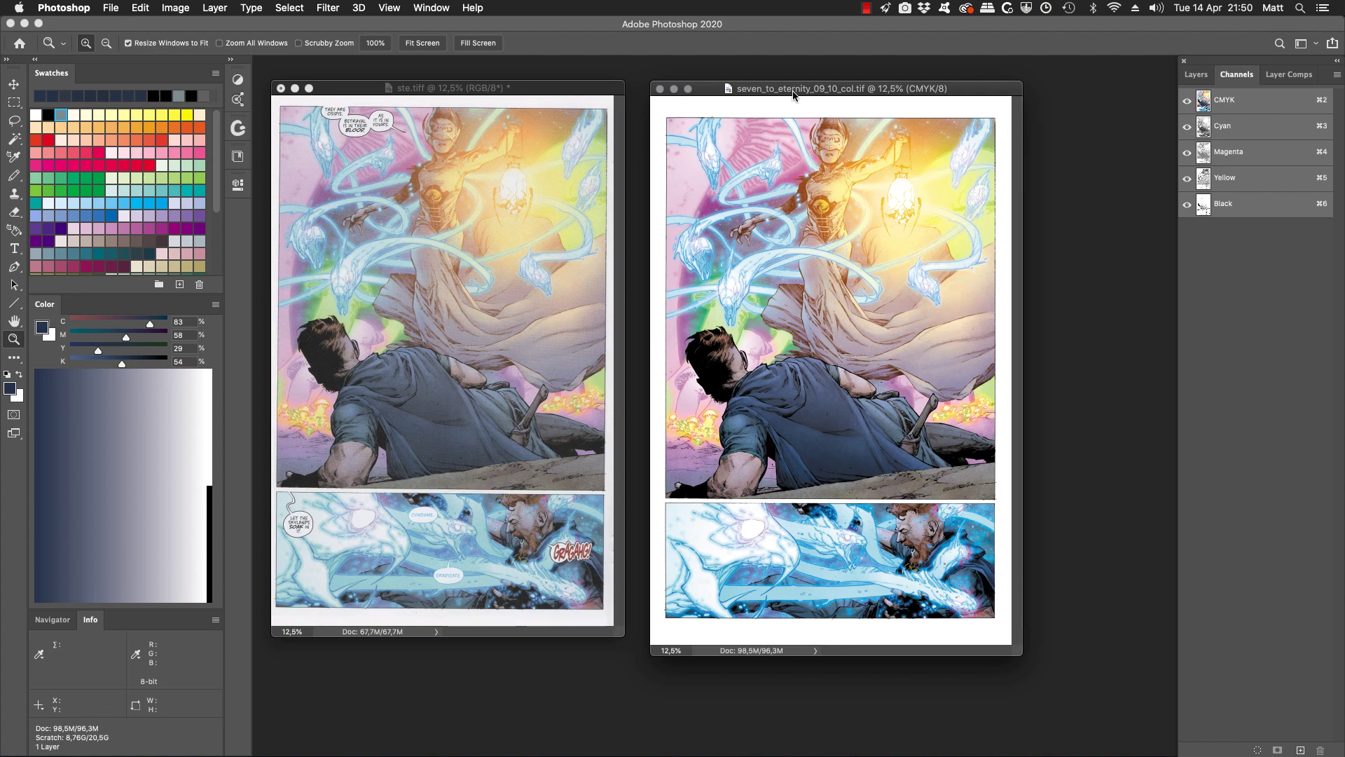
drag(793, 94, 792, 95)
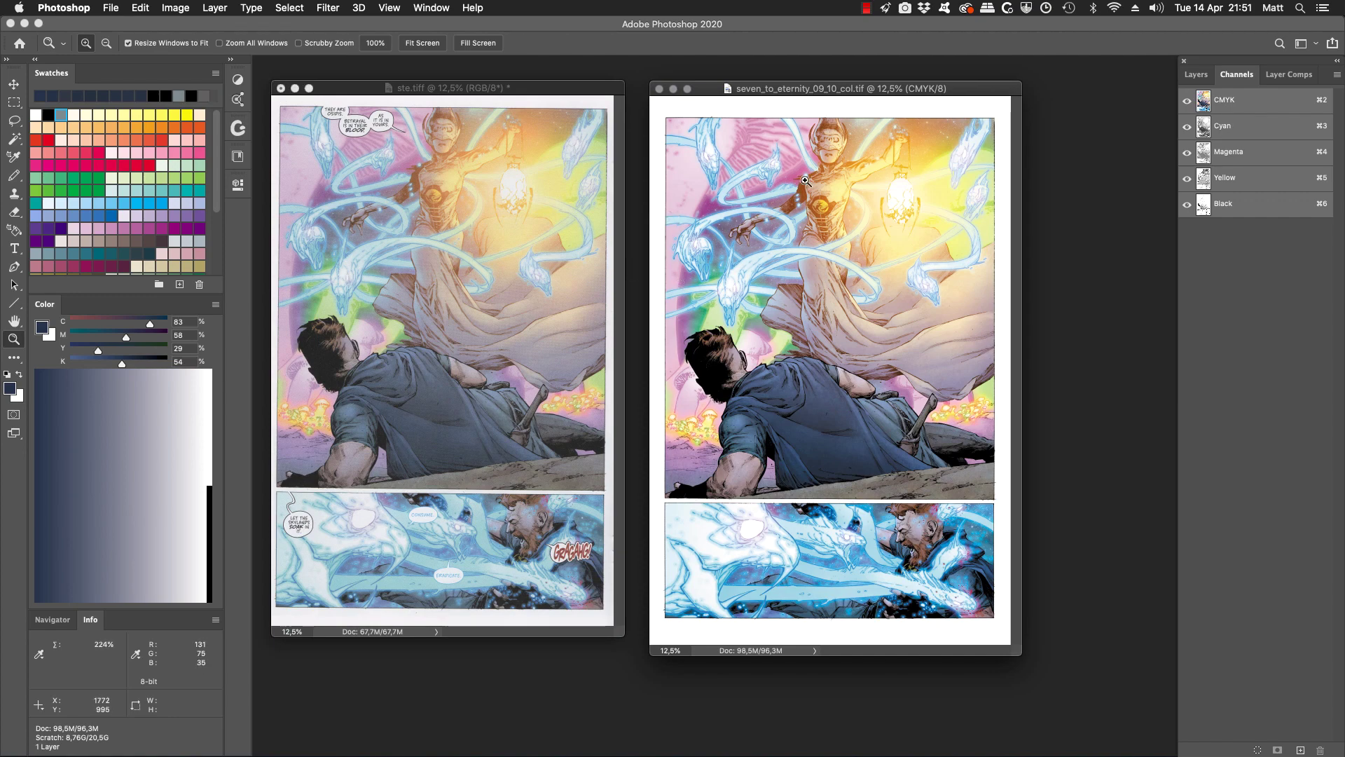
Sample the brown upper arm and the outstretched hand of the masked woman on the CMYK page to read their ink percentages
key(i)
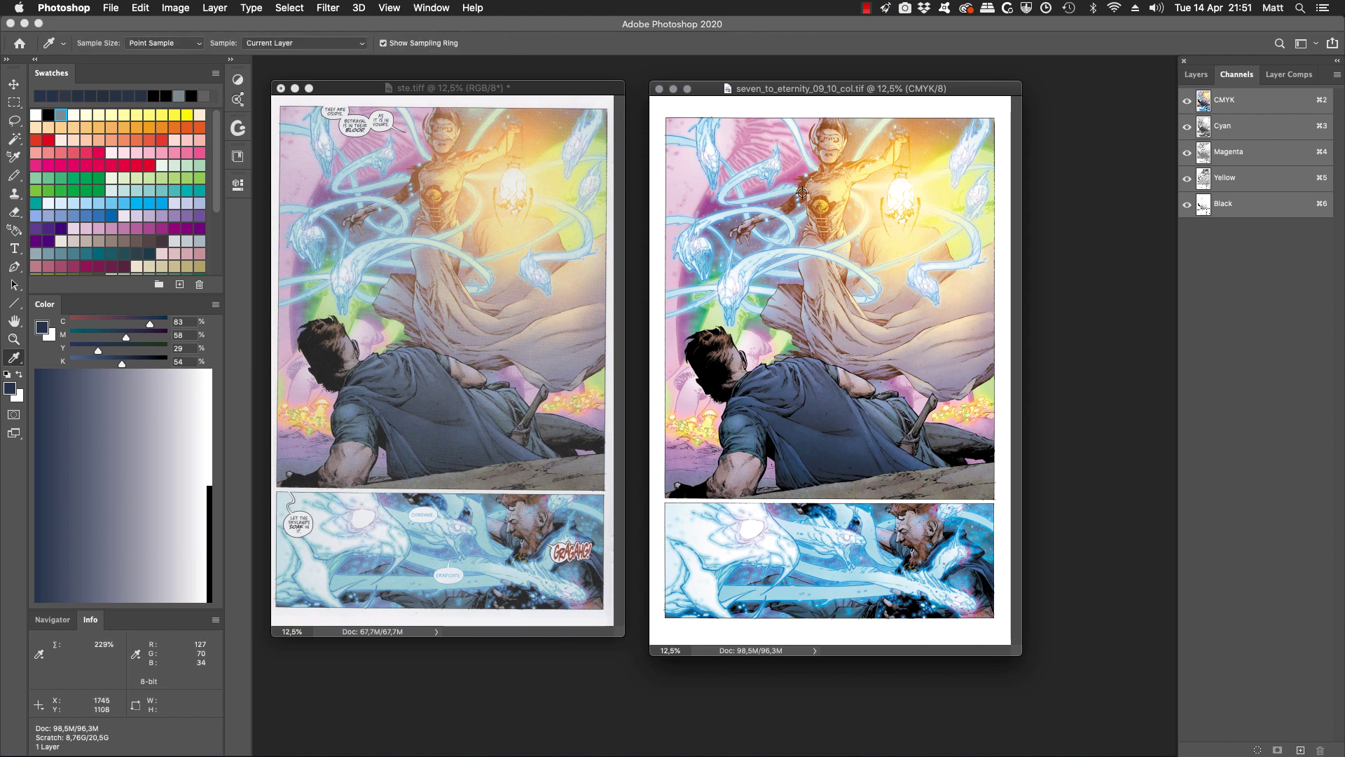
click(803, 193)
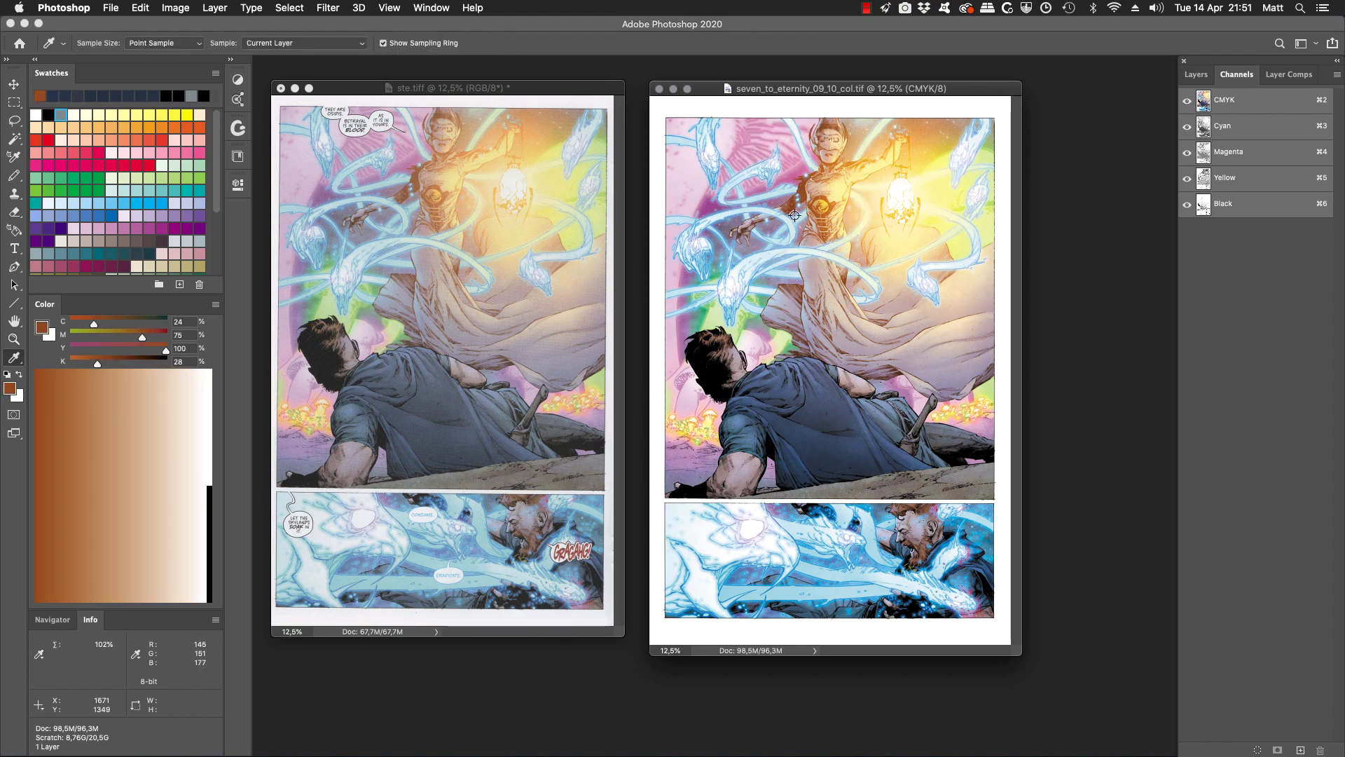
click(743, 231)
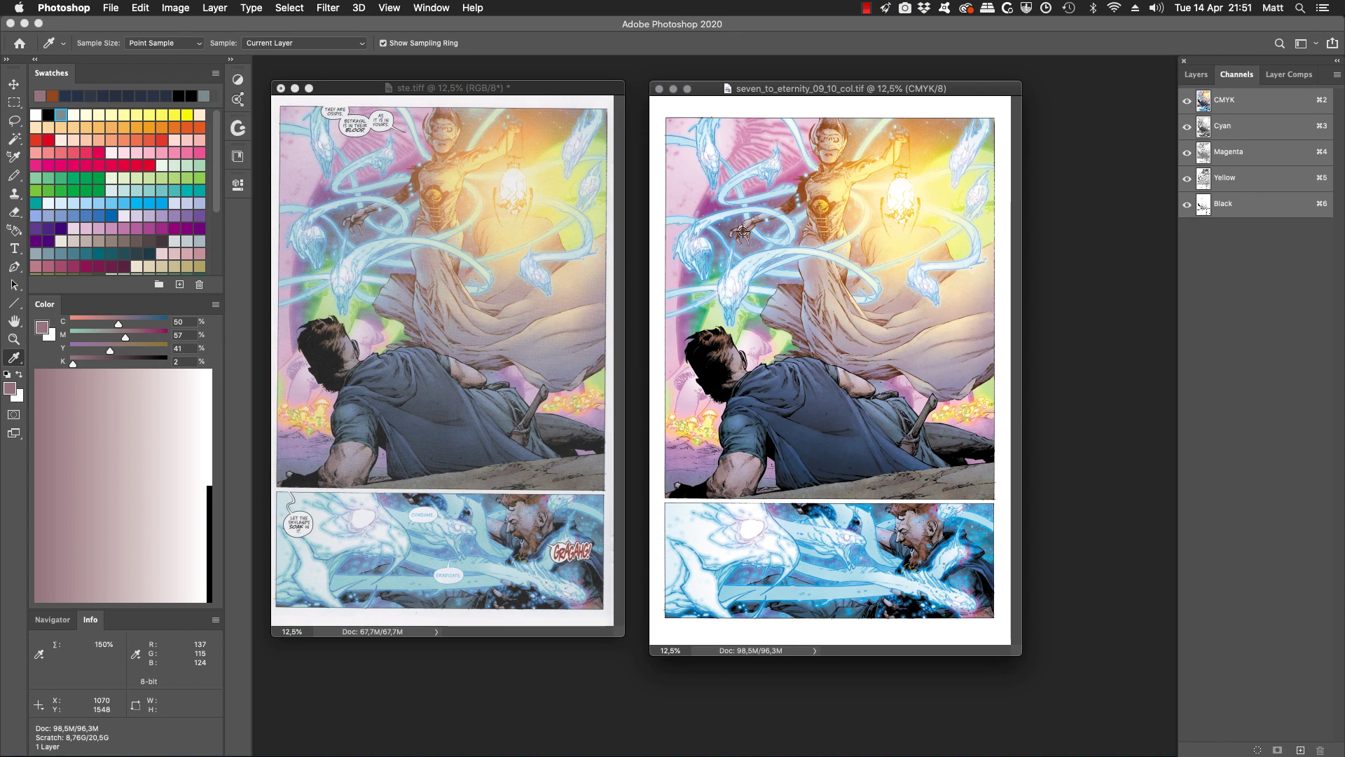
Enlarge the masked woman on the CMYK page and sample the dark browns of her hand, sleeve and costume waist
key(z)
drag(862, 138, 662, 261)
key(i)
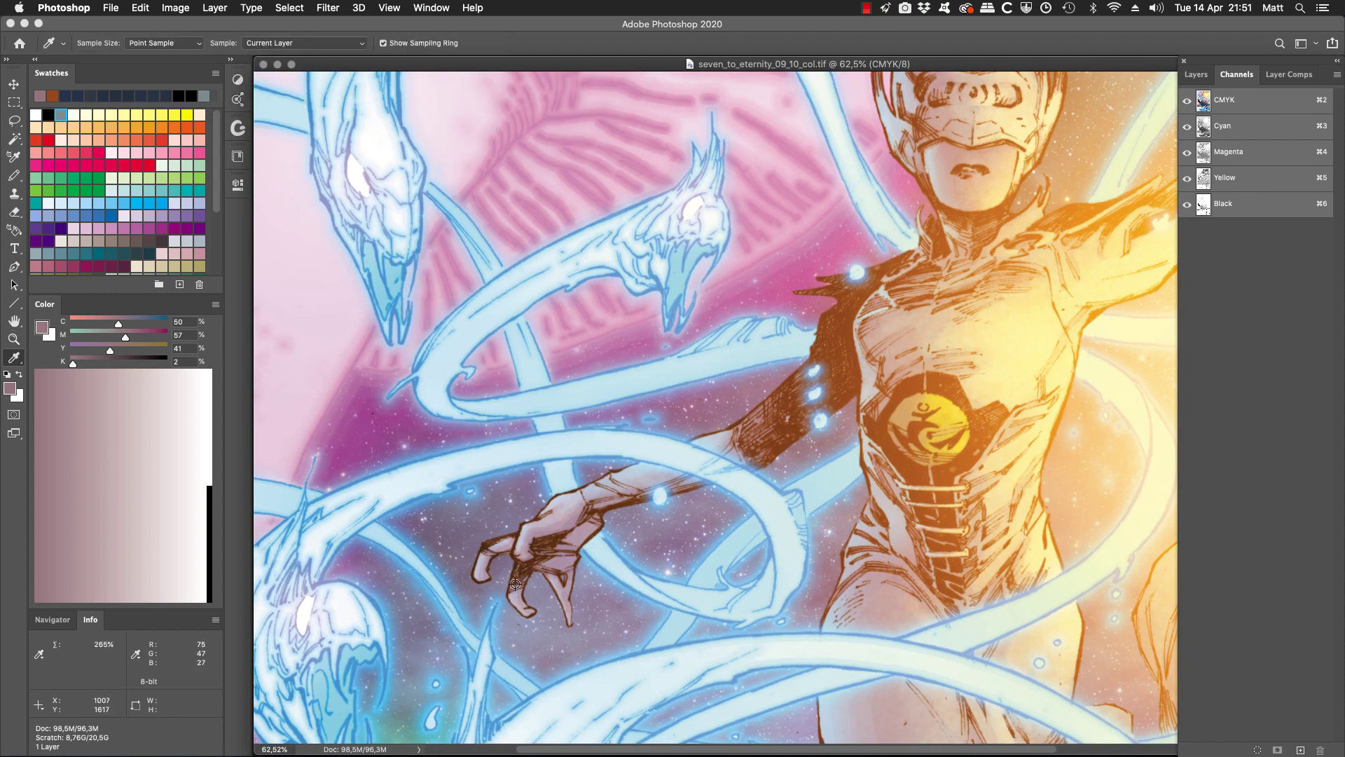
click(515, 582)
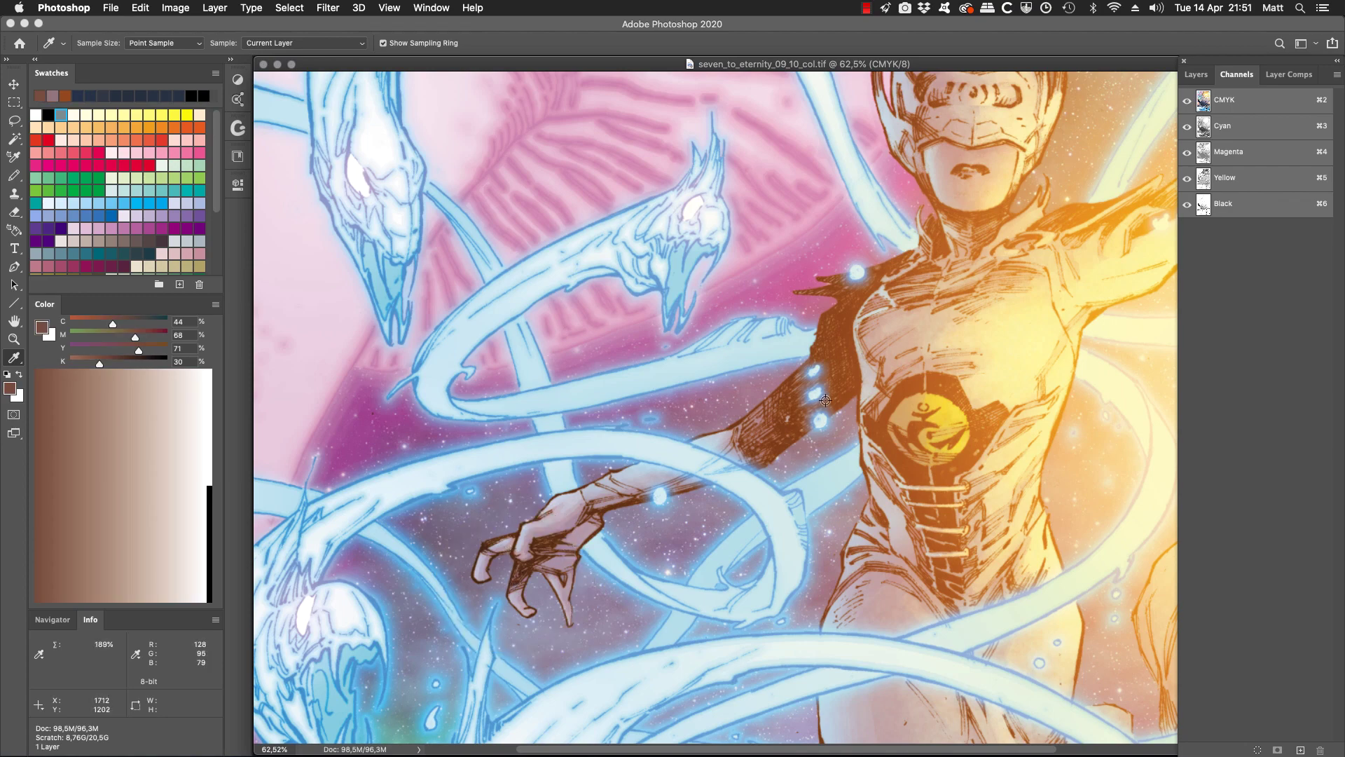
click(849, 398)
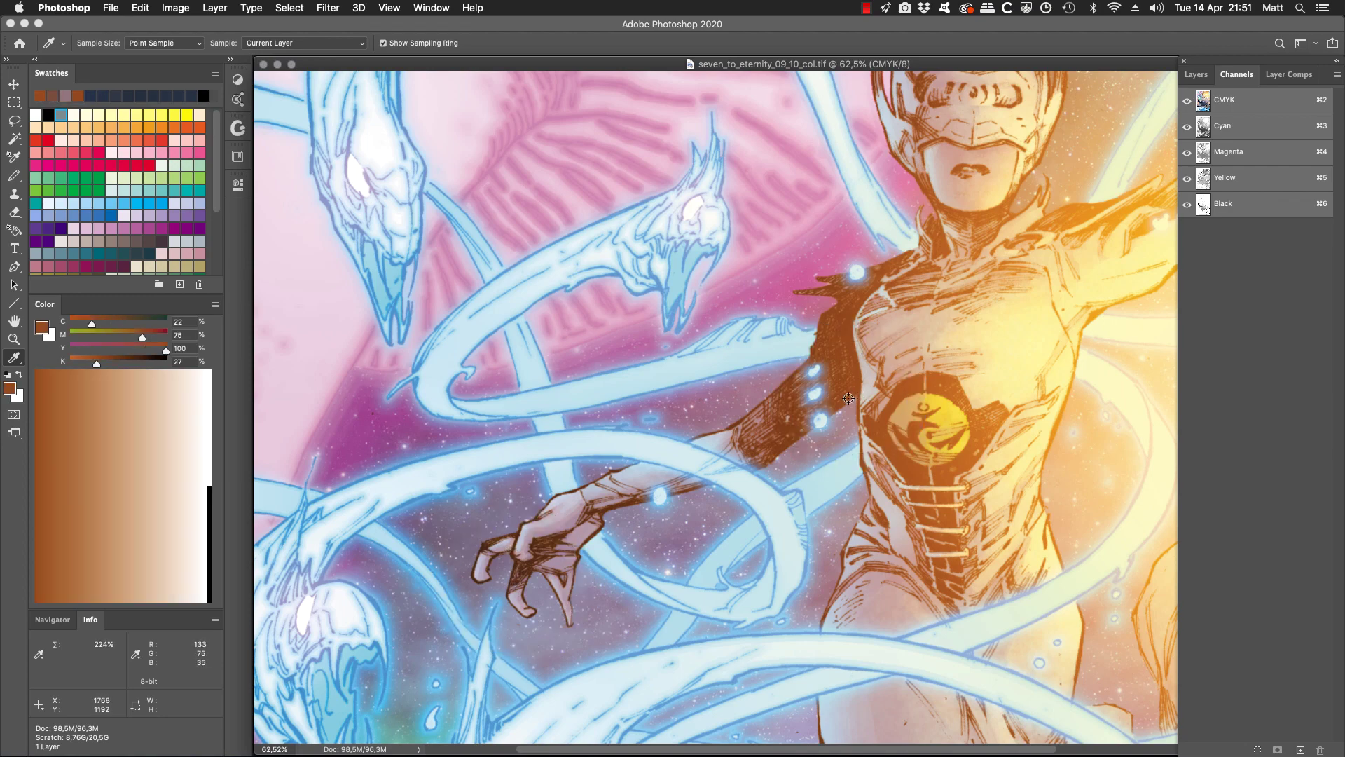
click(907, 471)
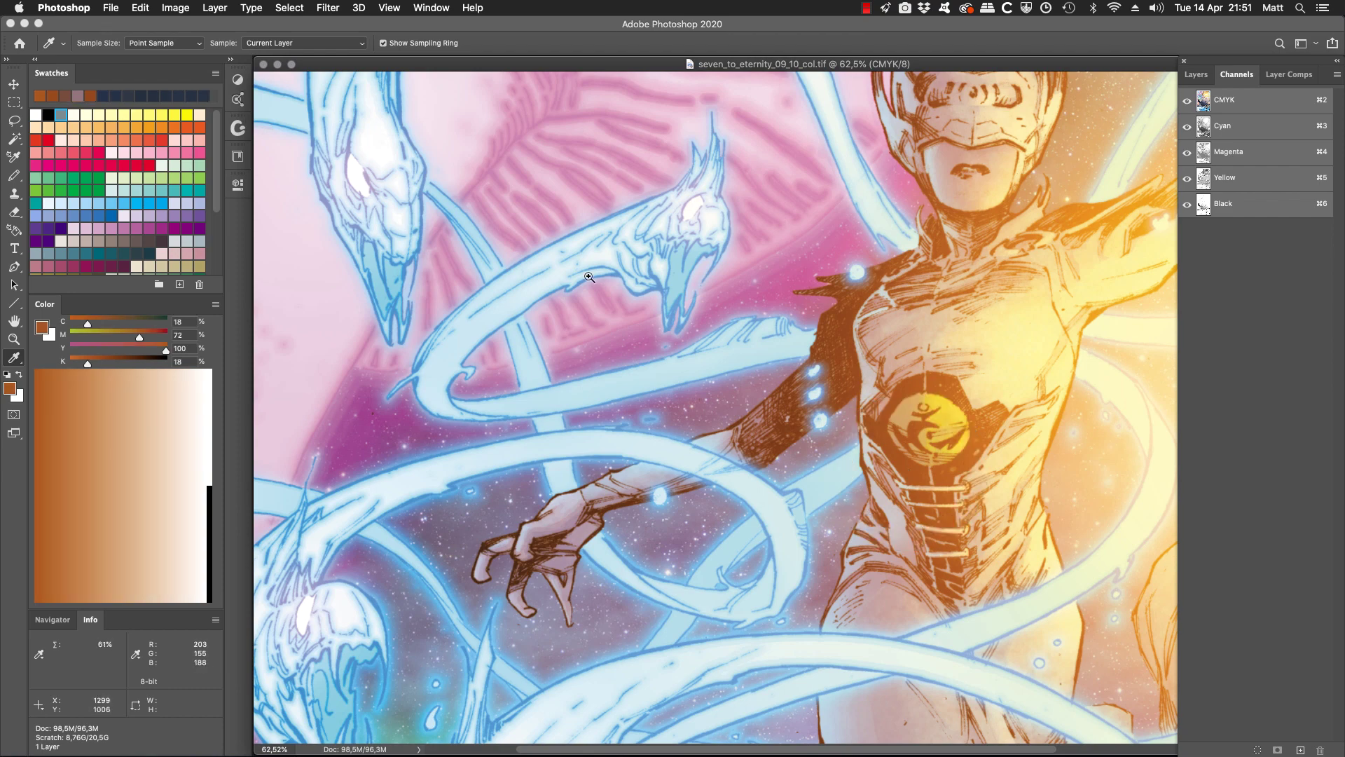
Show the whole CMYK page at 12.5% again and place its window beside the scan
key(z)
alt+click(515, 278)
alt+click(514, 278)
alt+click(515, 277)
alt+click(513, 277)
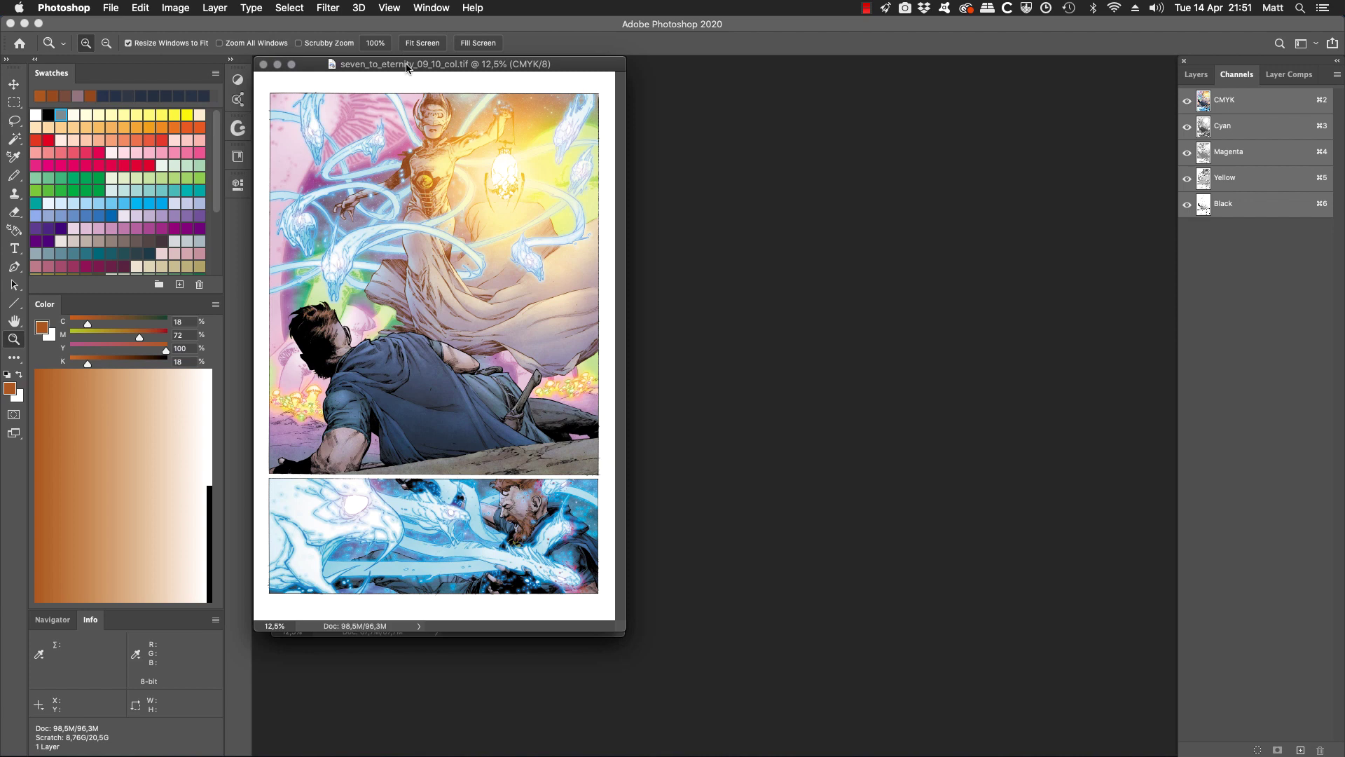
drag(407, 67, 836, 89)
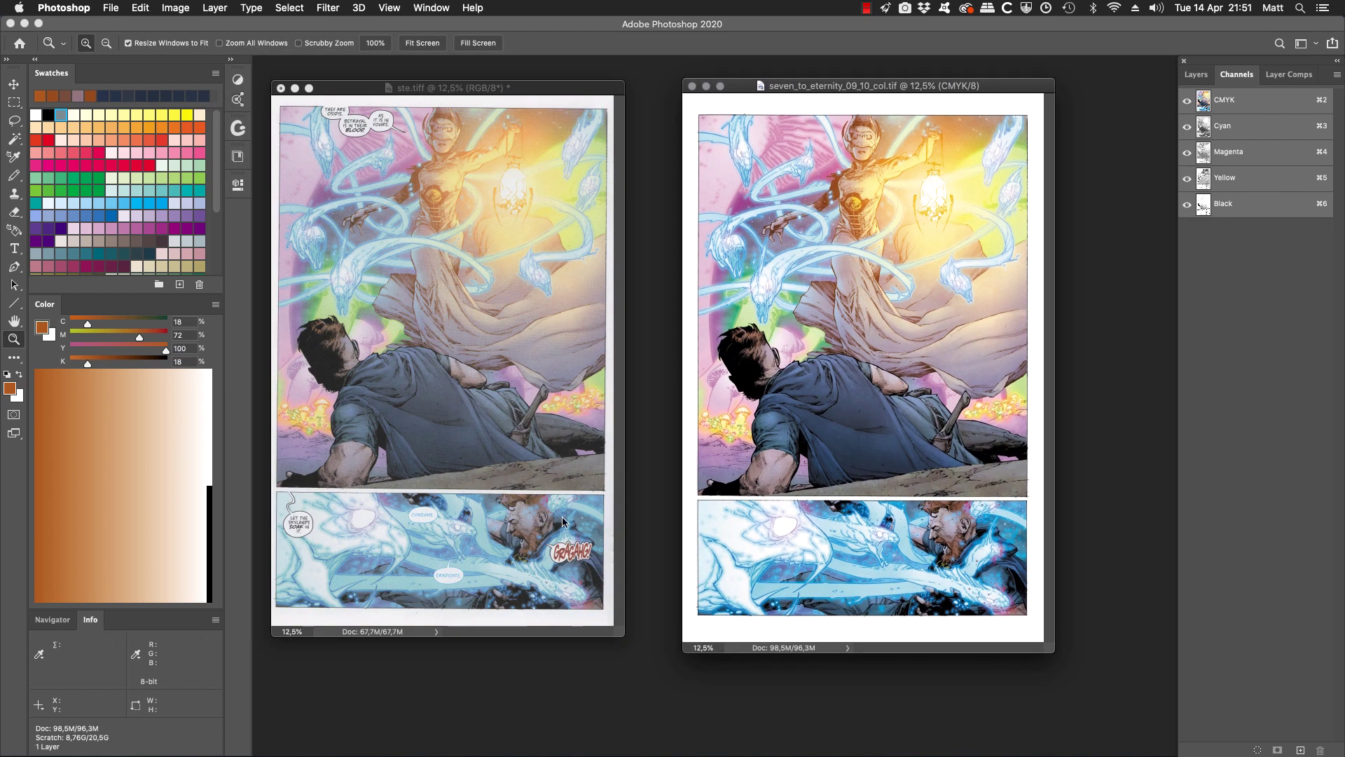
Sample four light and shaded areas of the woman's flowing skirt on the CMYK page to read their ink percentages
key(i)
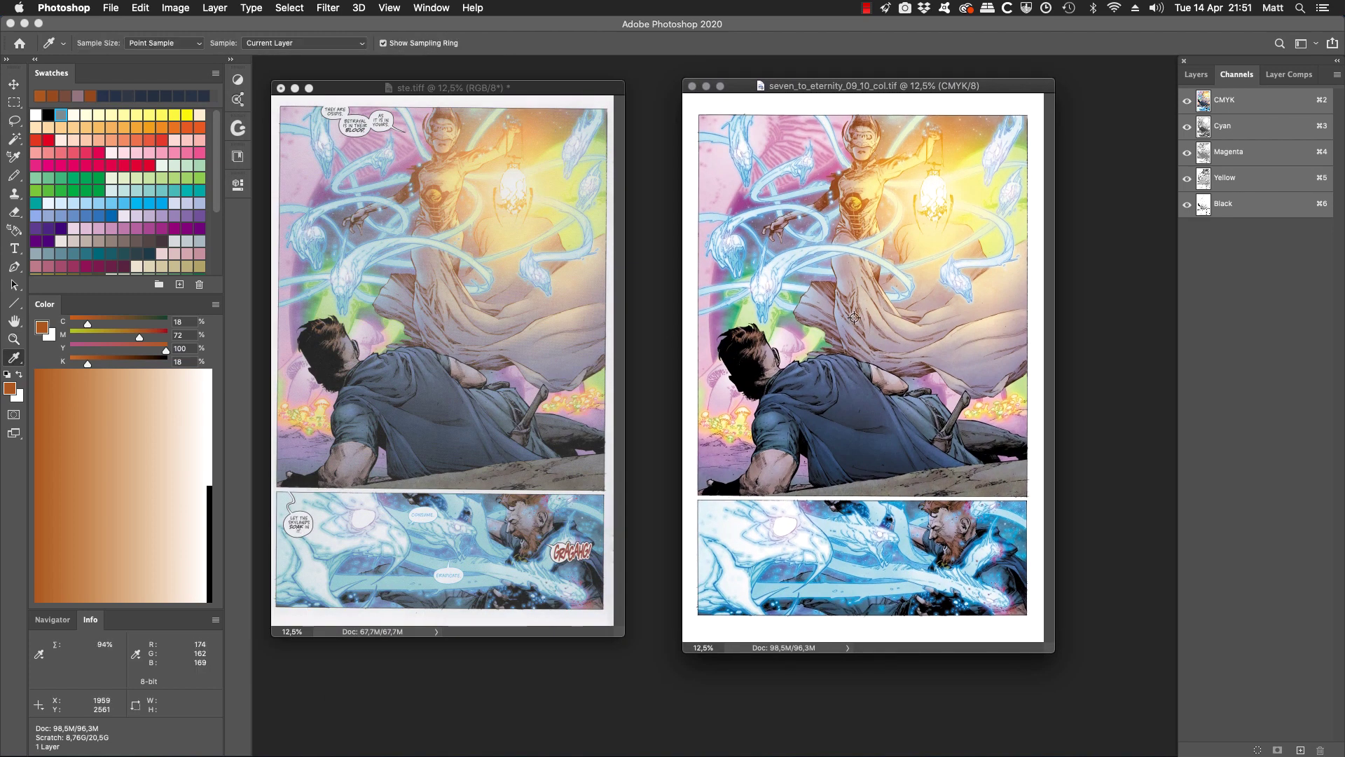
click(981, 379)
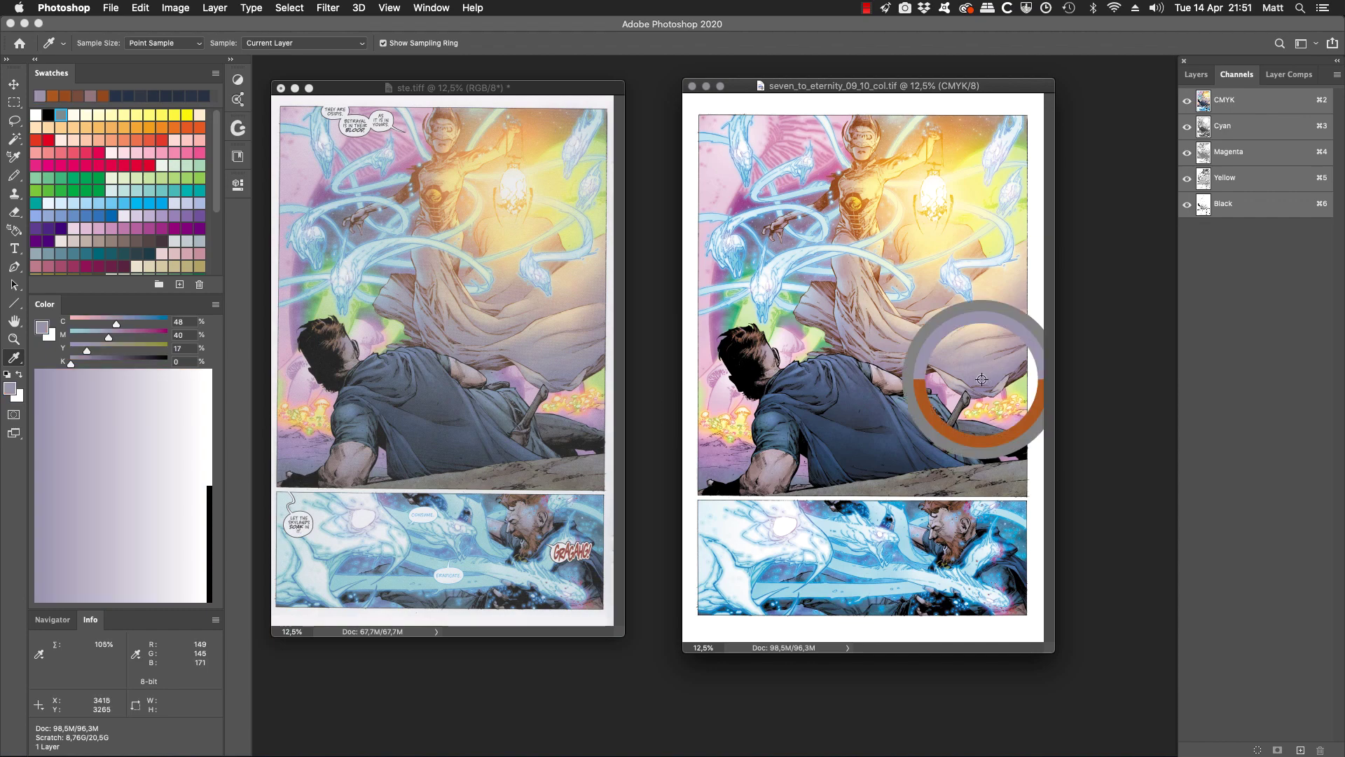
click(984, 348)
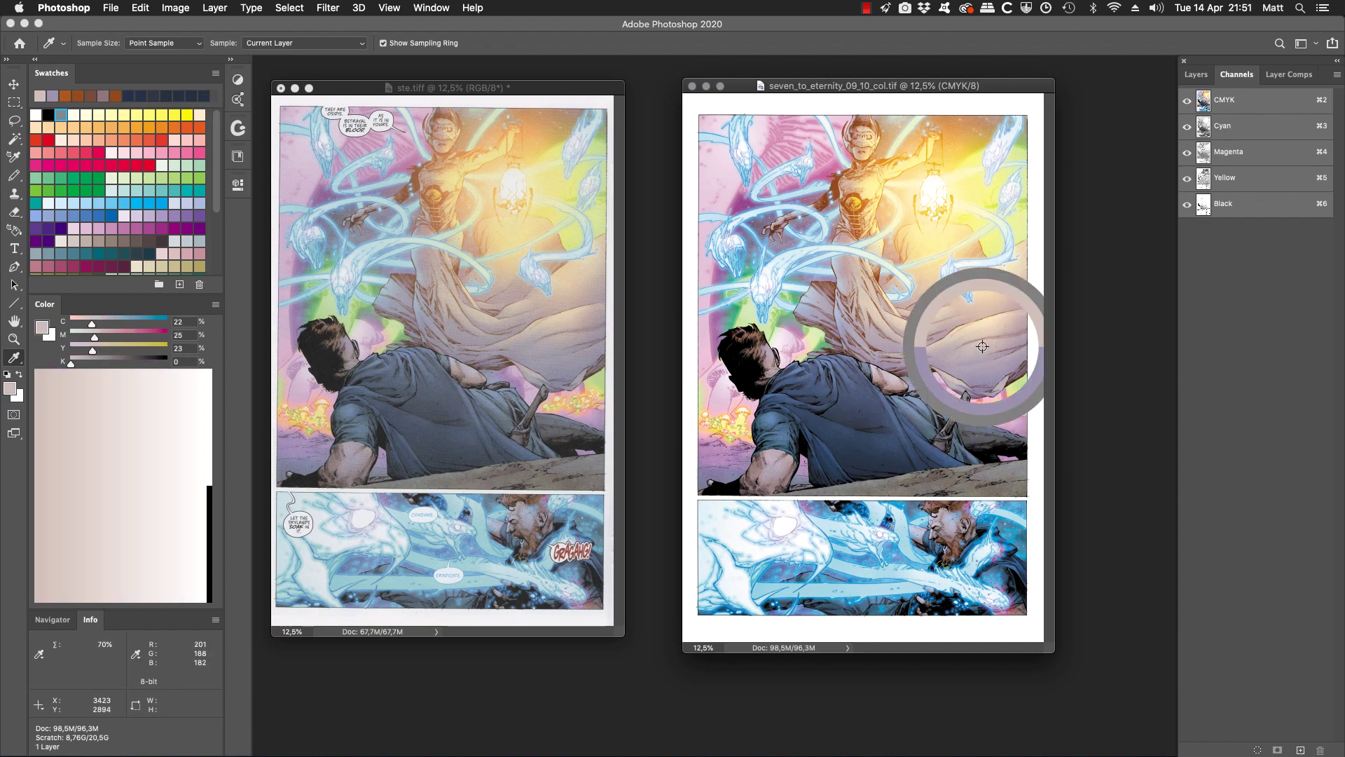
click(990, 307)
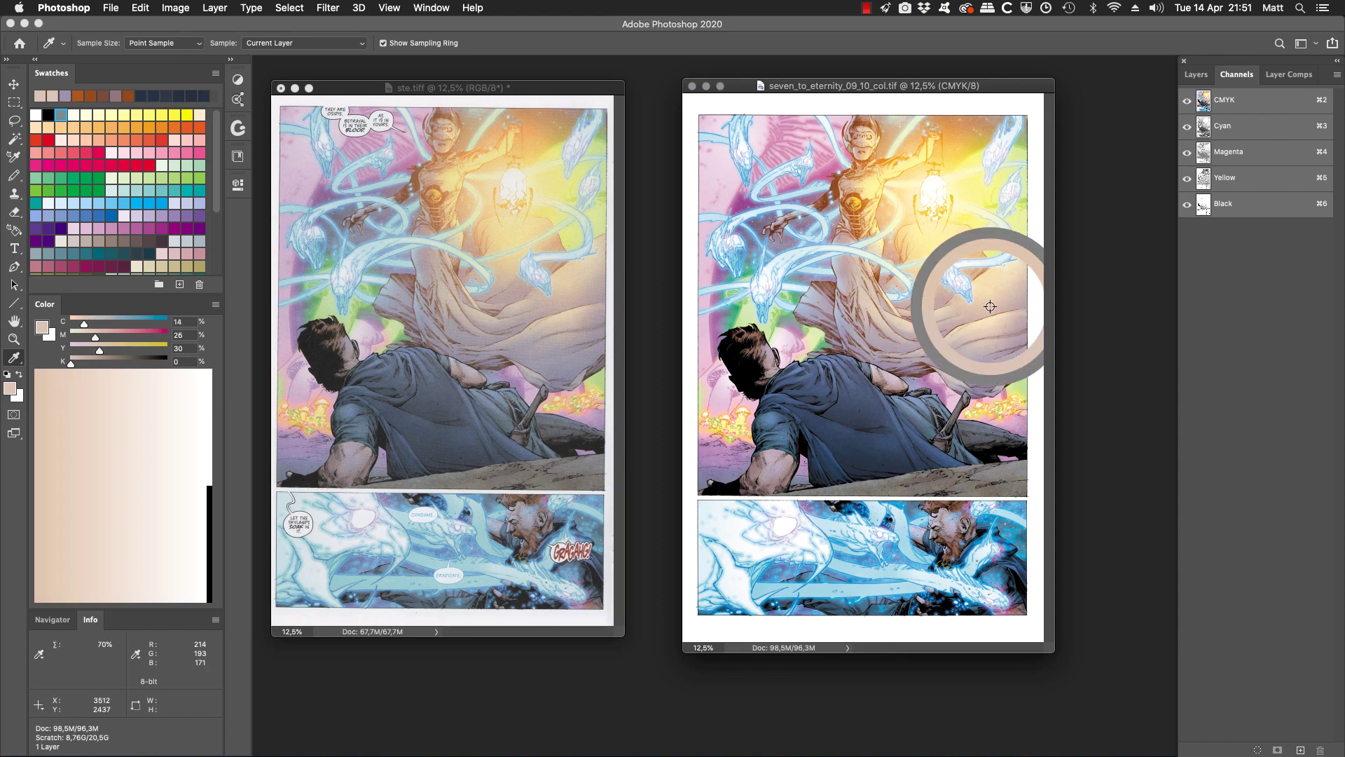
click(940, 299)
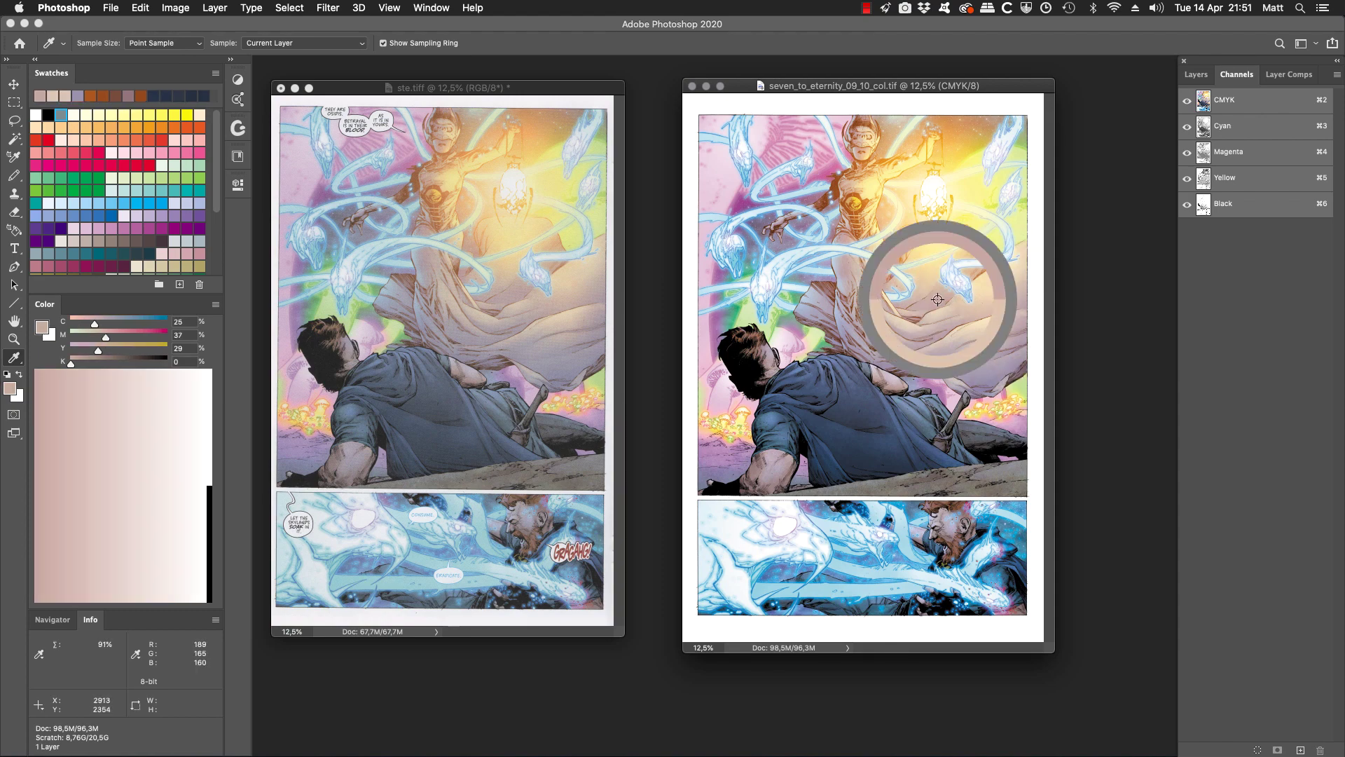
Sample several spots of the rocky ground beneath the reclining man on the CMYK page to read their ink percentages
click(719, 474)
drag(720, 475, 720, 475)
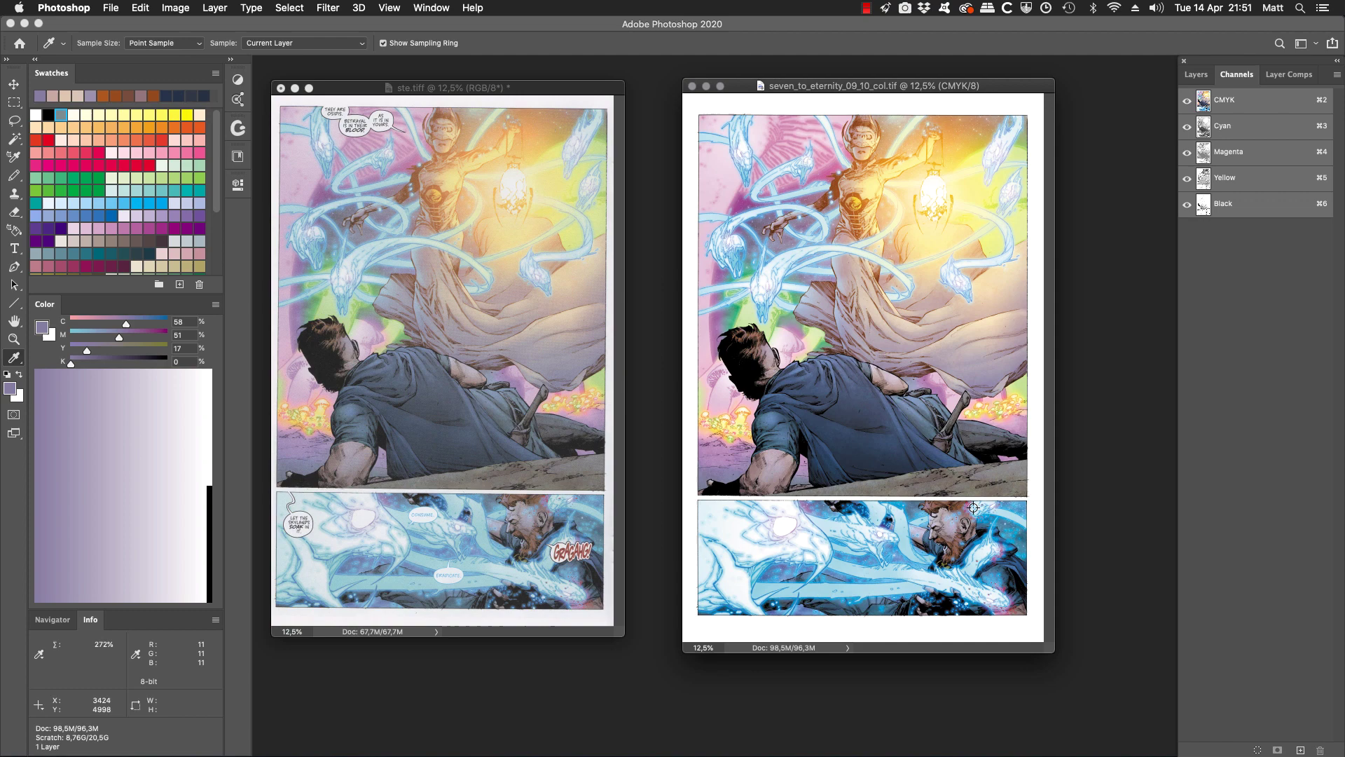
click(934, 476)
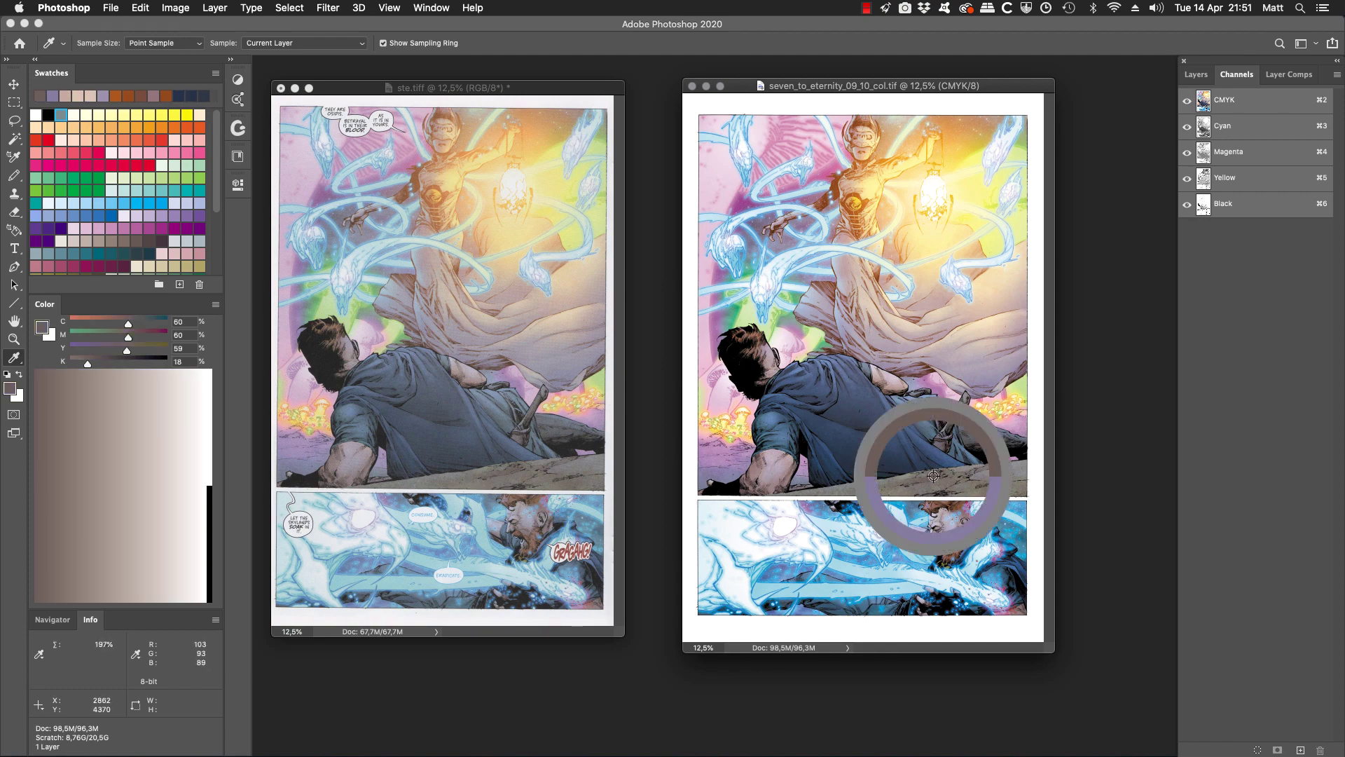
click(926, 487)
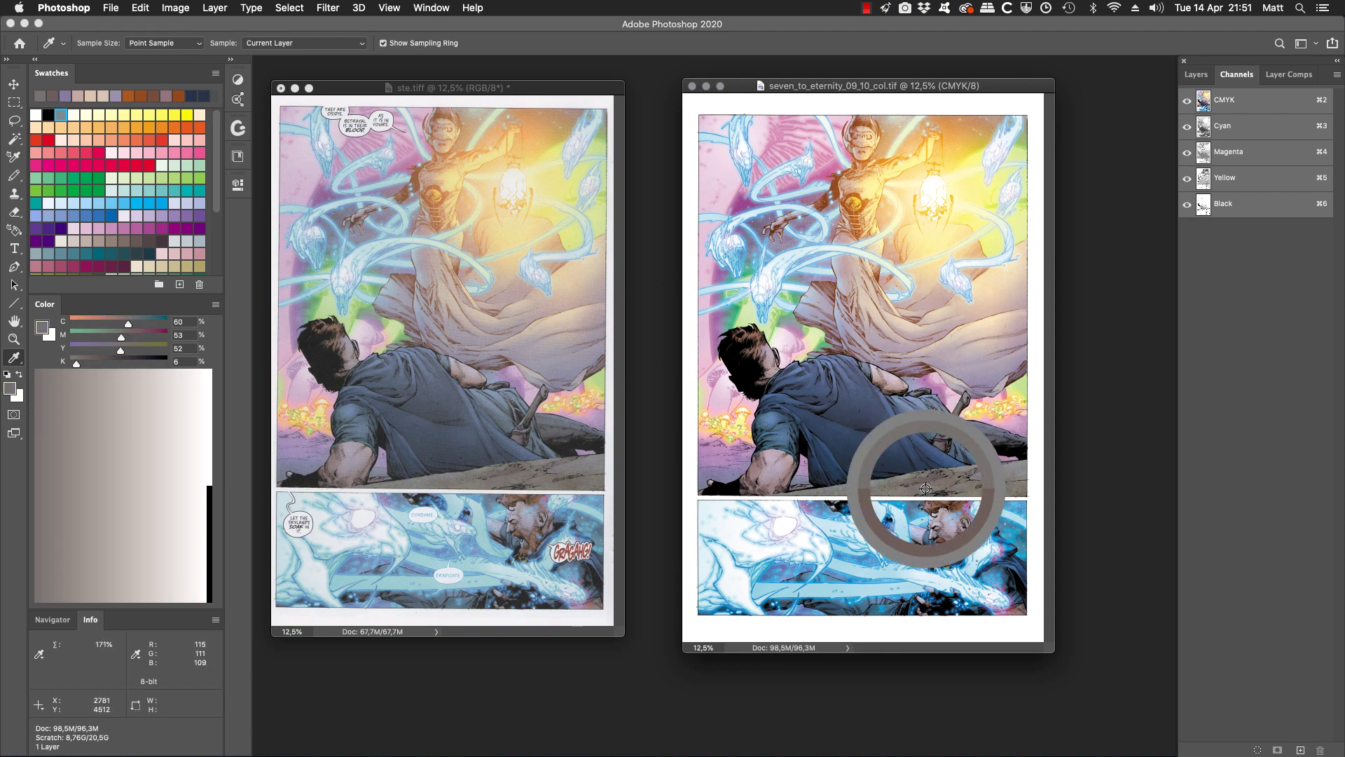
click(877, 485)
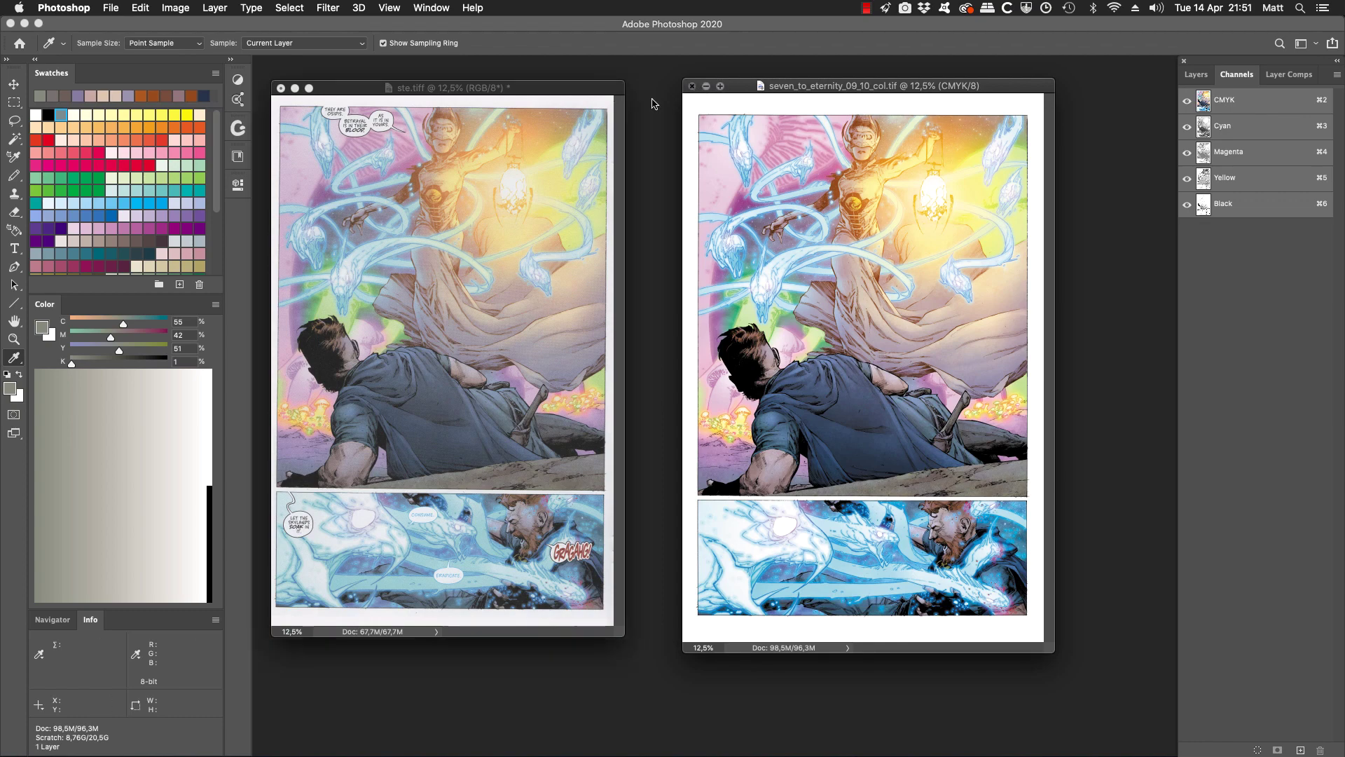
Close both seven_to_eternity_09_10_col.tif and the ste.tiff scan, discarding the scan's unsaved changes
click(693, 86)
click(281, 89)
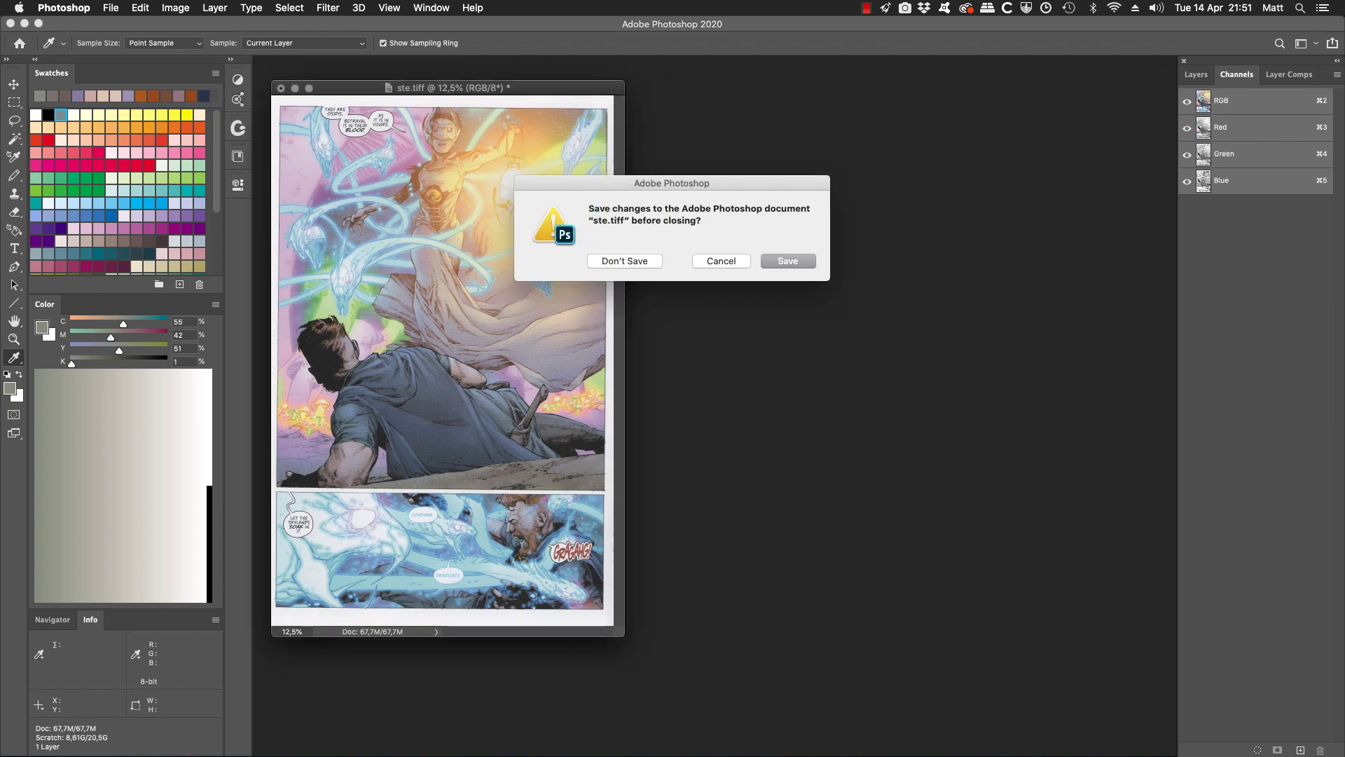
click(624, 260)
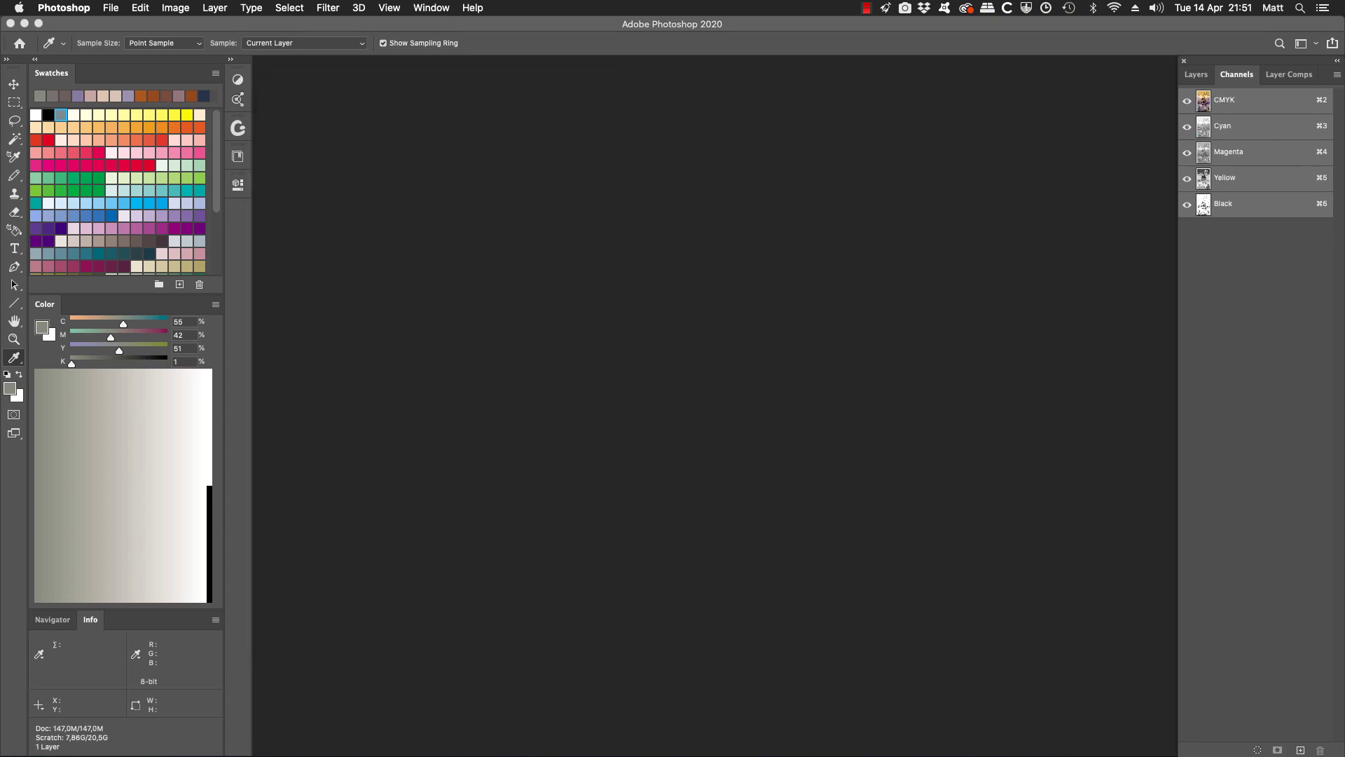
Hide the interface panels, enlarge little_bird_03_07_col.tif to 8.33% and the lb2.tiff scan to 12.5%, and move the scan clear of it
key(Tab)
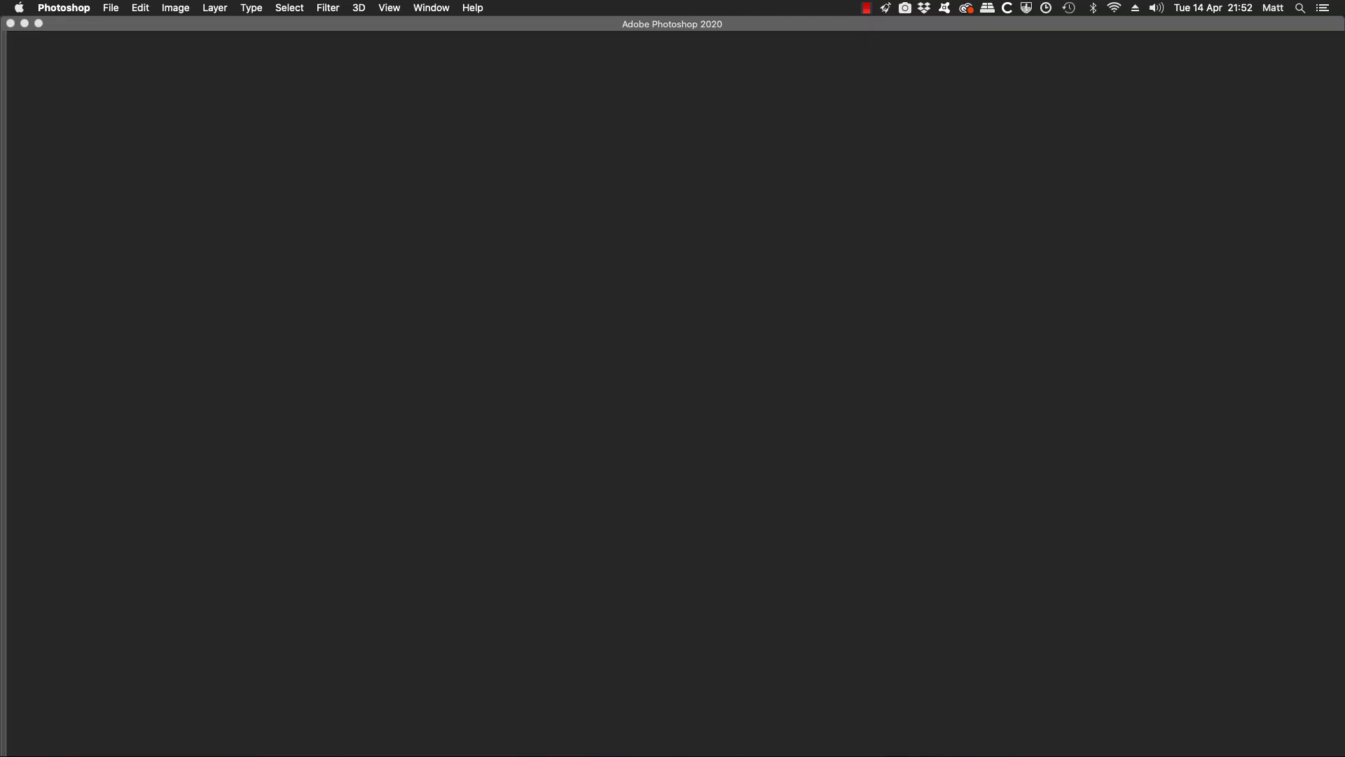
click(765, 305)
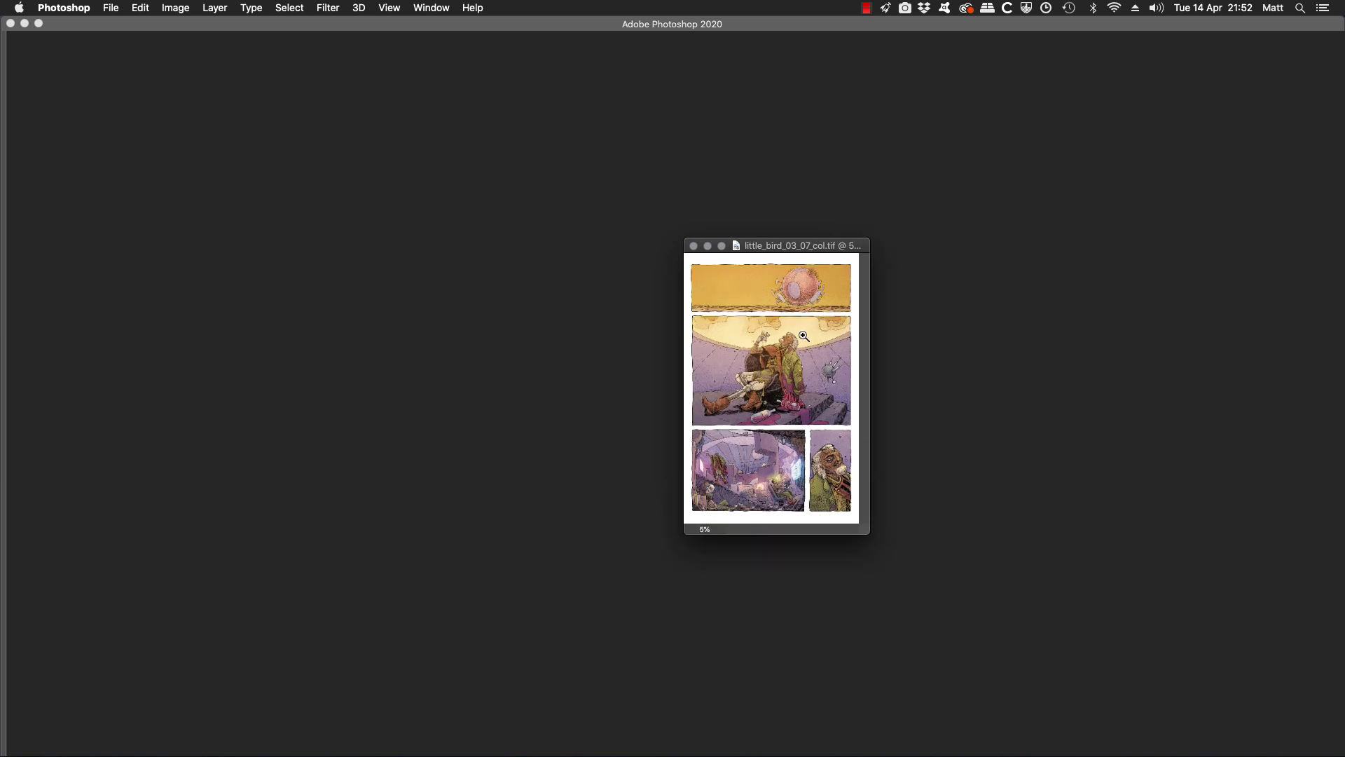
click(806, 338)
click(806, 363)
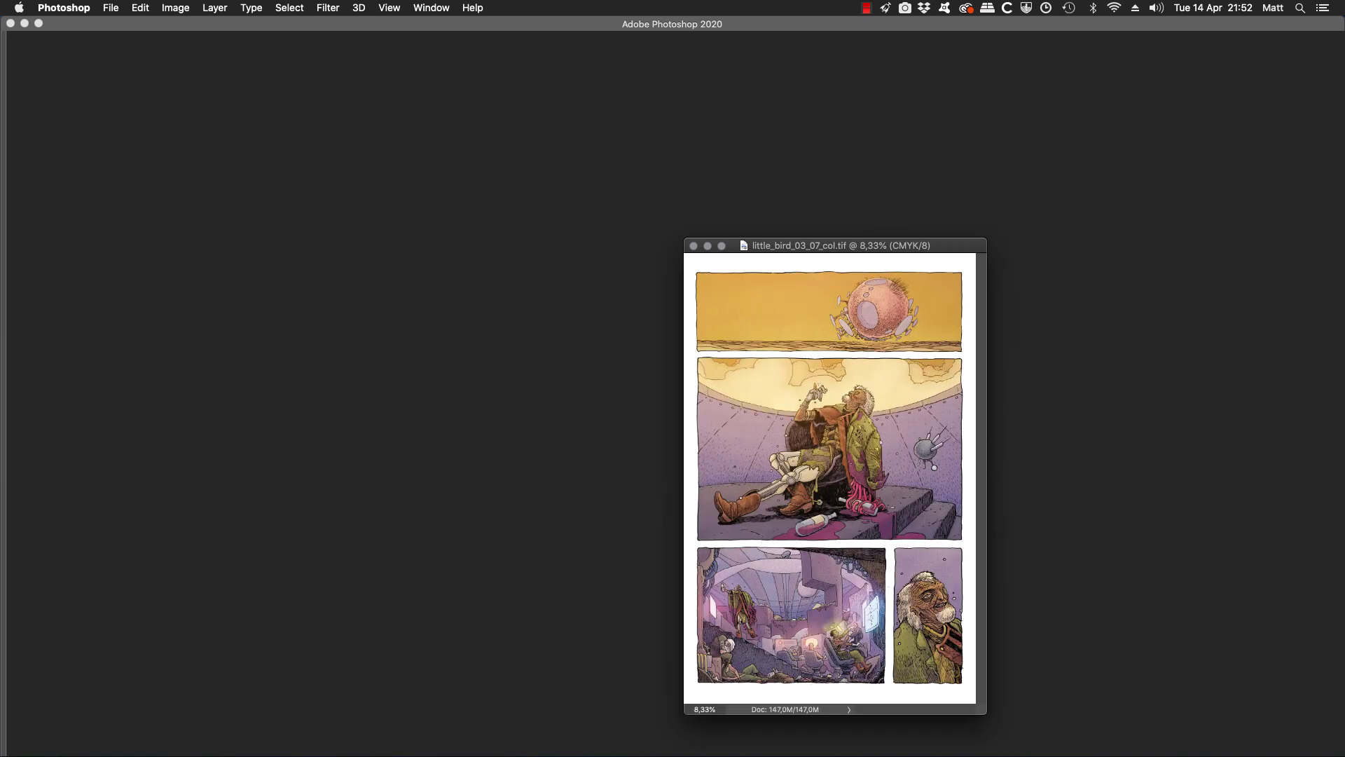
click(497, 378)
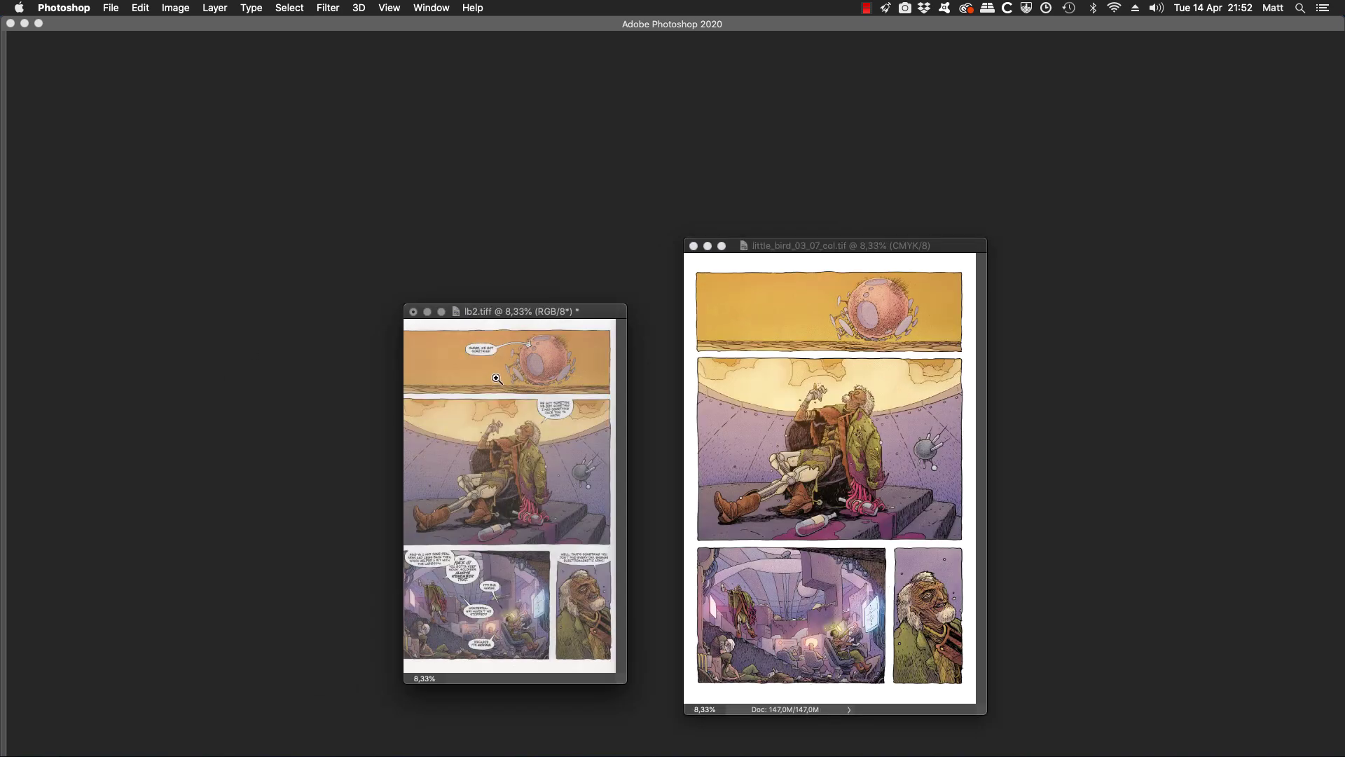
click(497, 379)
drag(621, 209, 488, 111)
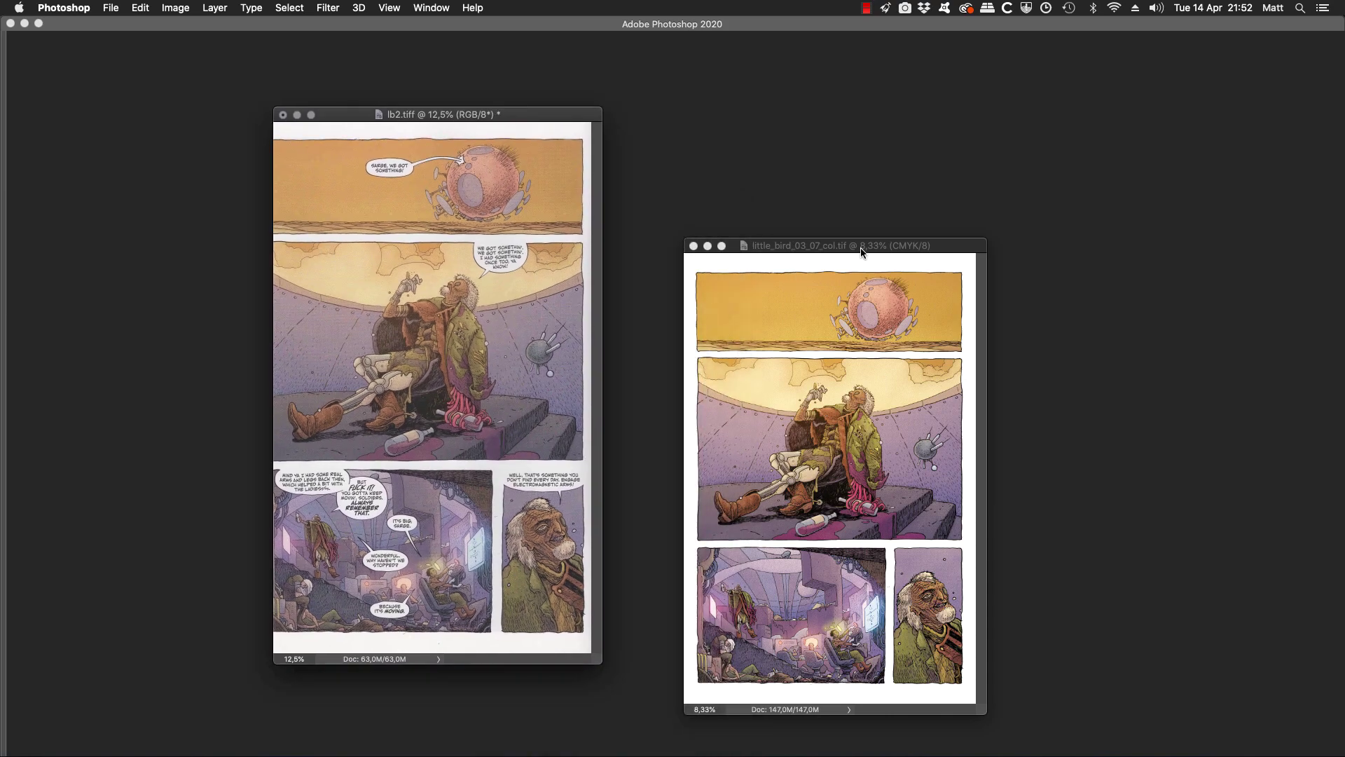
Position the little_bird_03_07_col.tif window beside the lb2.tiff scan and show its whole page at 12.5%
drag(861, 252, 869, 326)
click(869, 285)
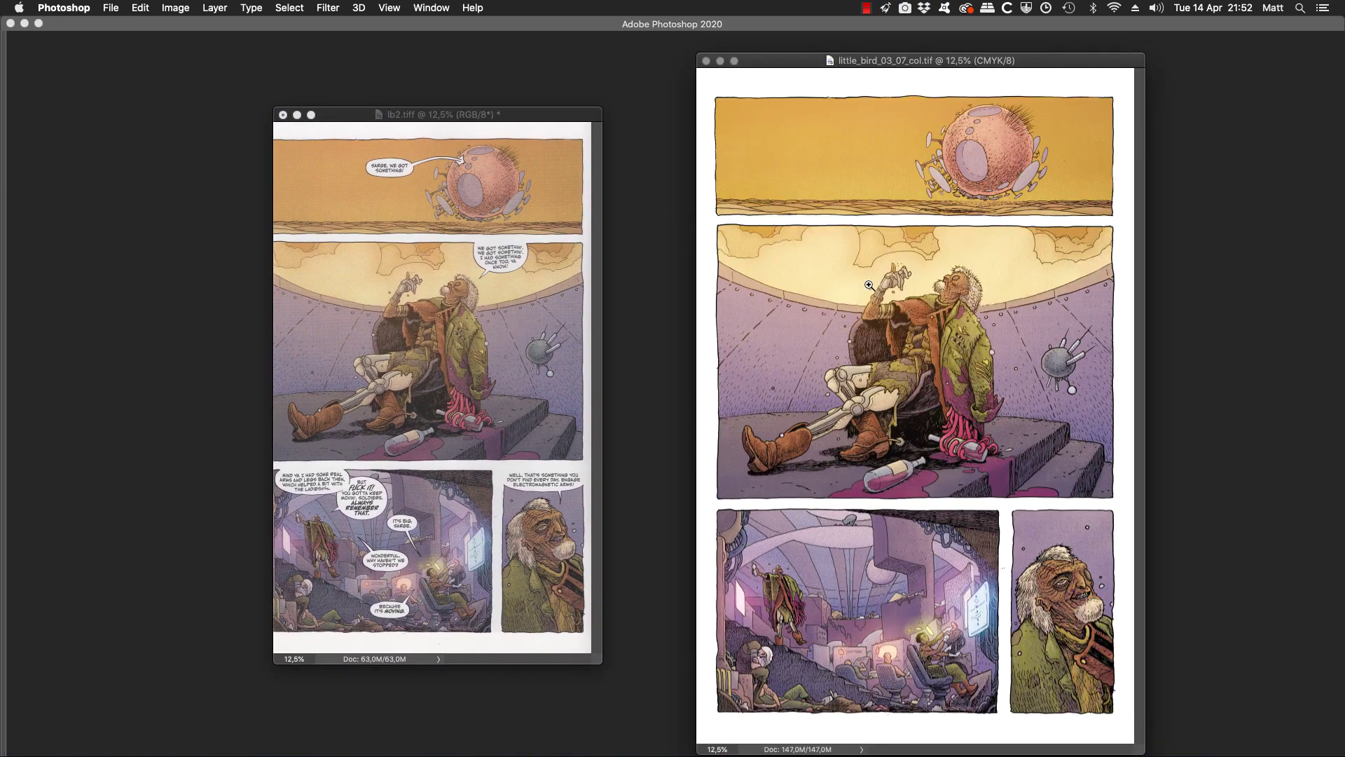
click(891, 70)
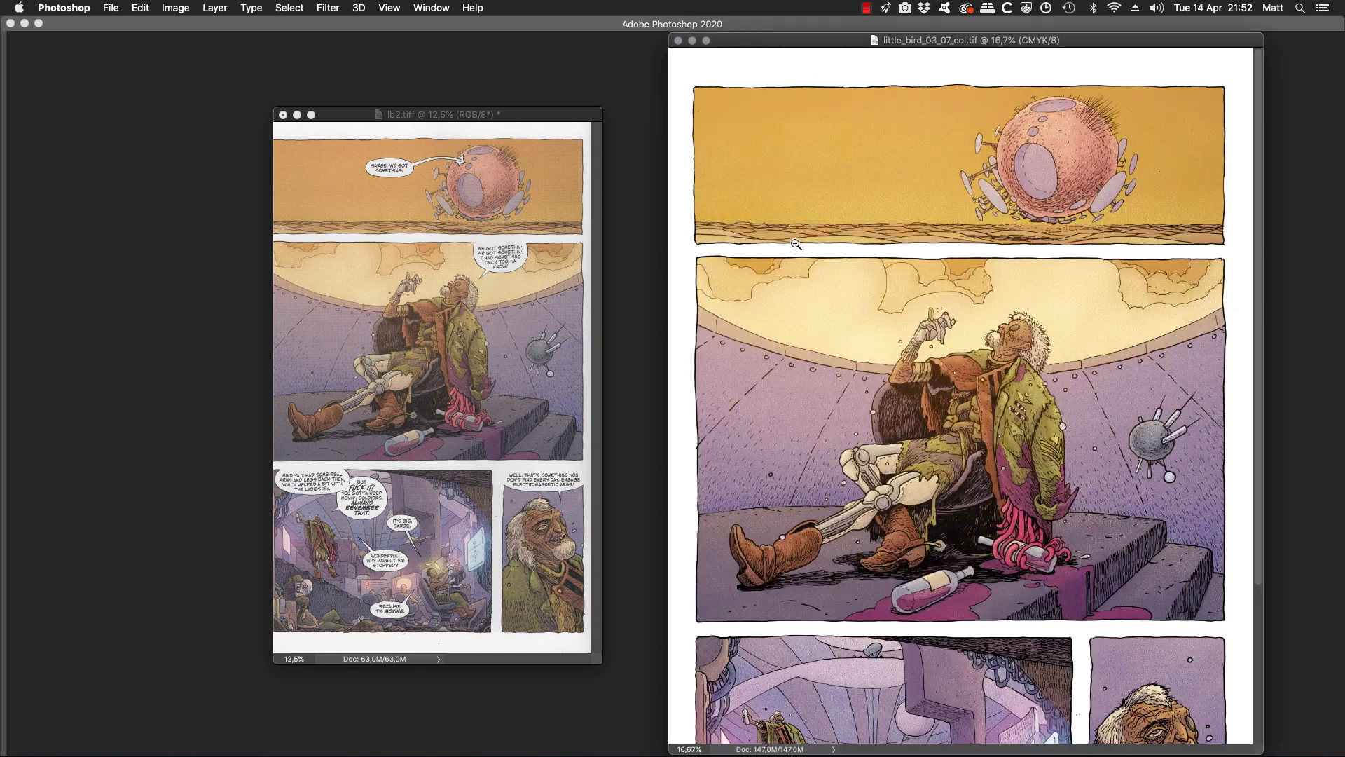
alt+click(720, 247)
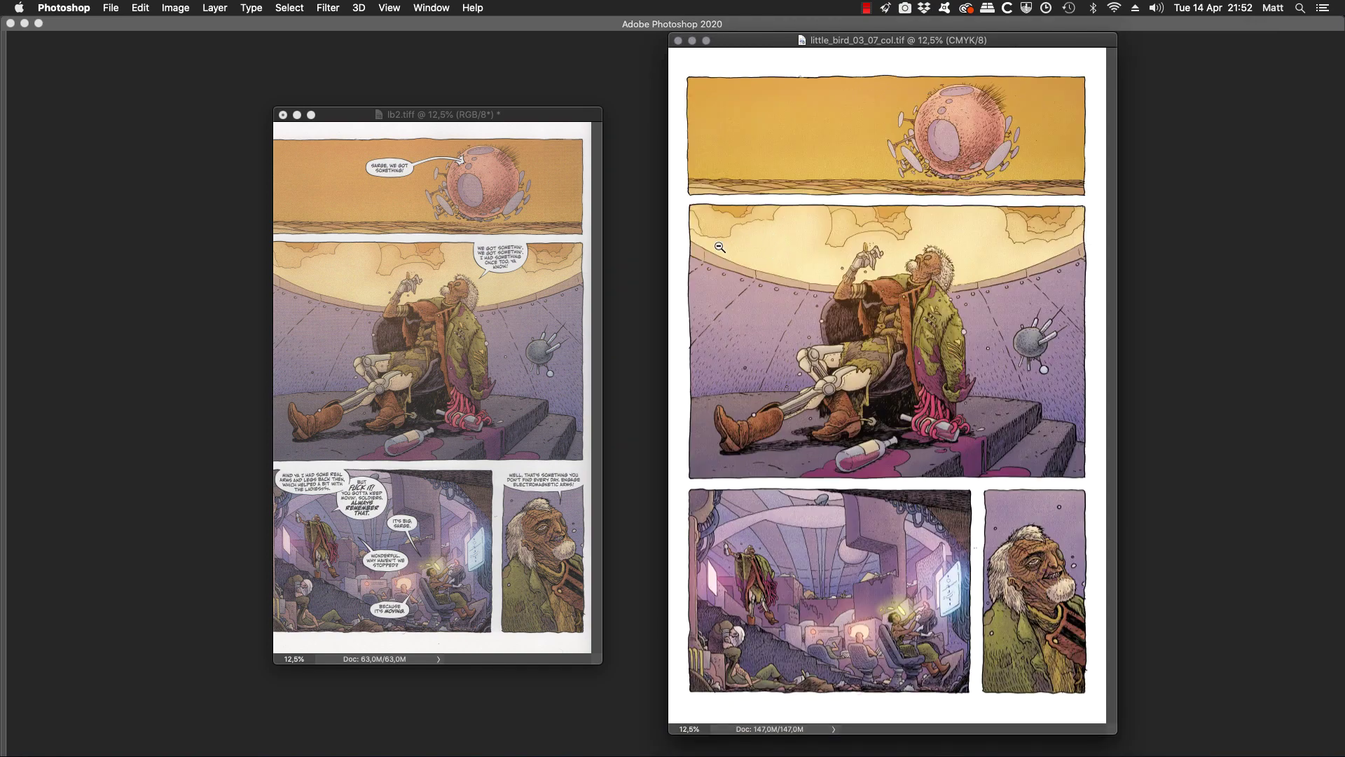
alt+click(725, 215)
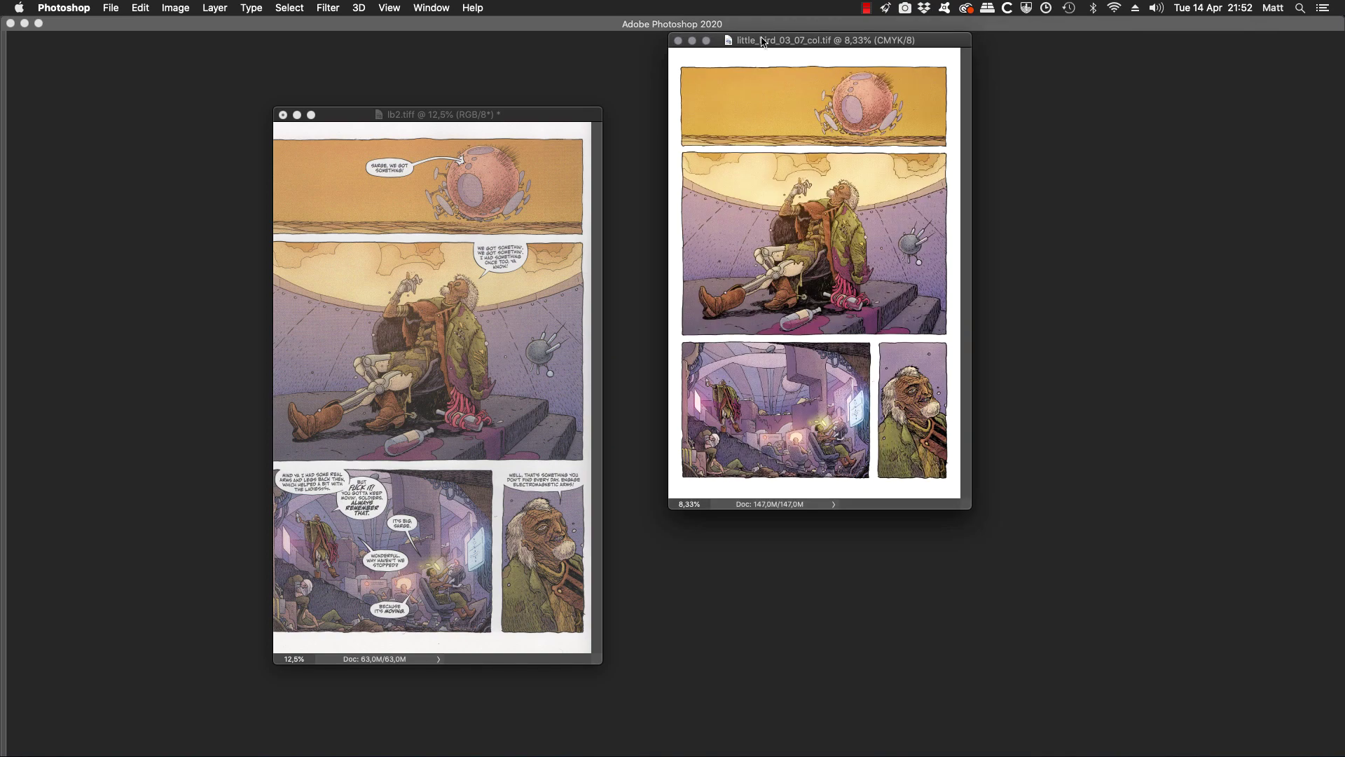
drag(769, 46, 761, 132)
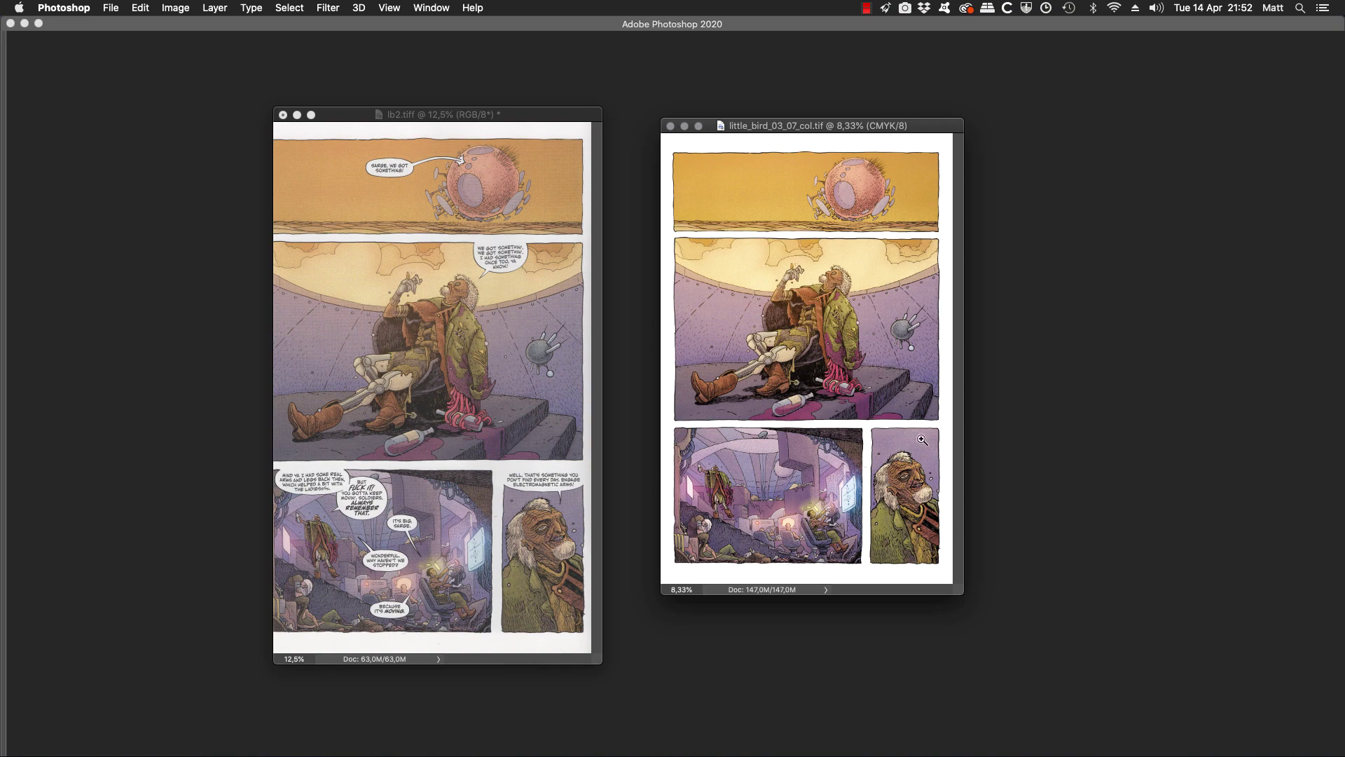
click(837, 409)
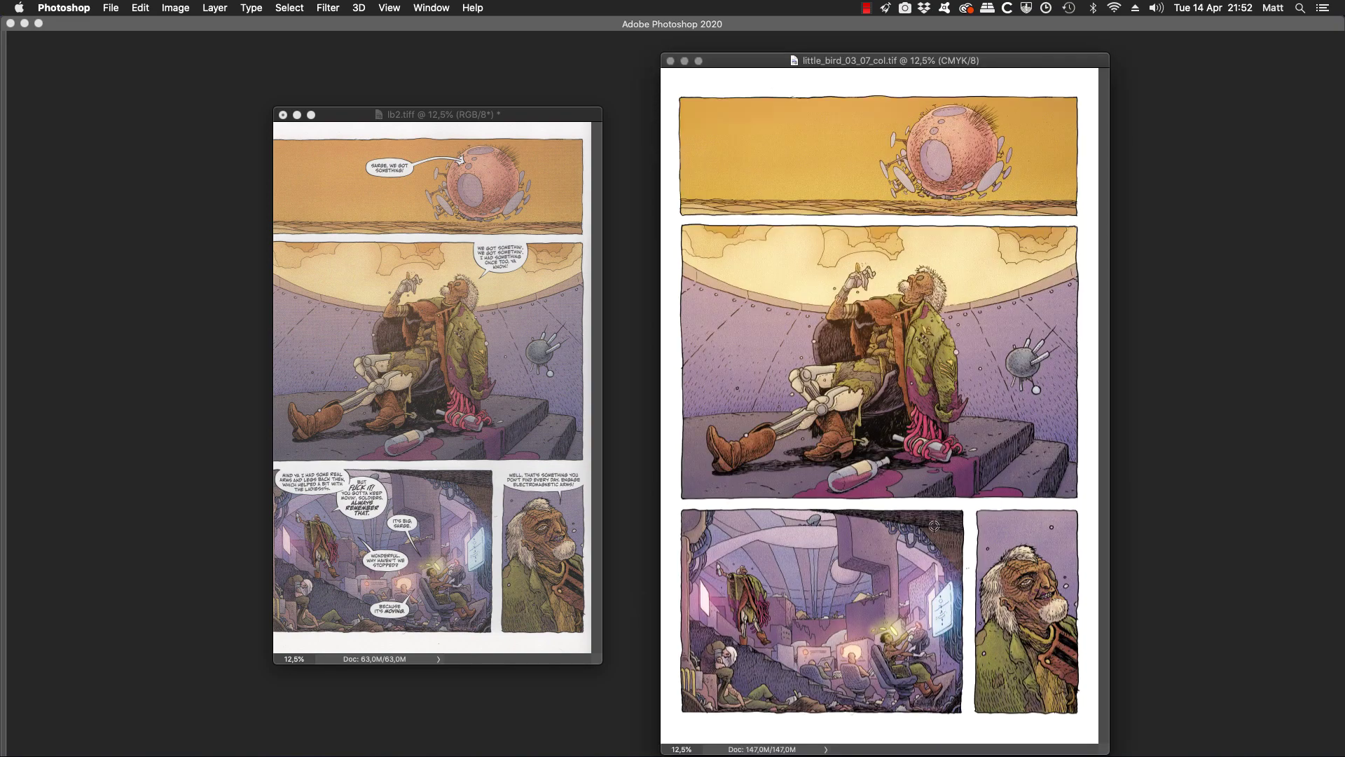
Restore the interface panels and sample the wine spill and purple floor in the CMYK page's middle panel for their ink percentages
key(i)
click(876, 489)
key(Tab)
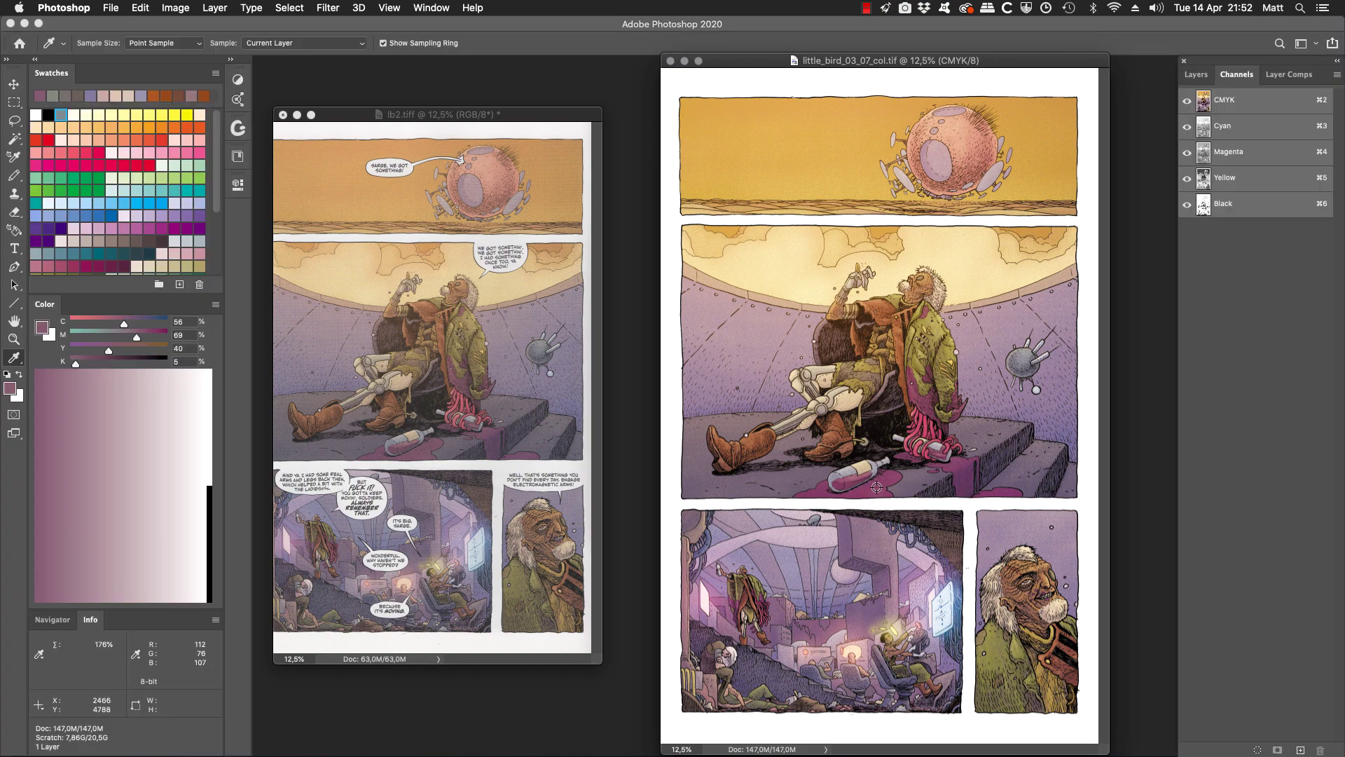
click(874, 495)
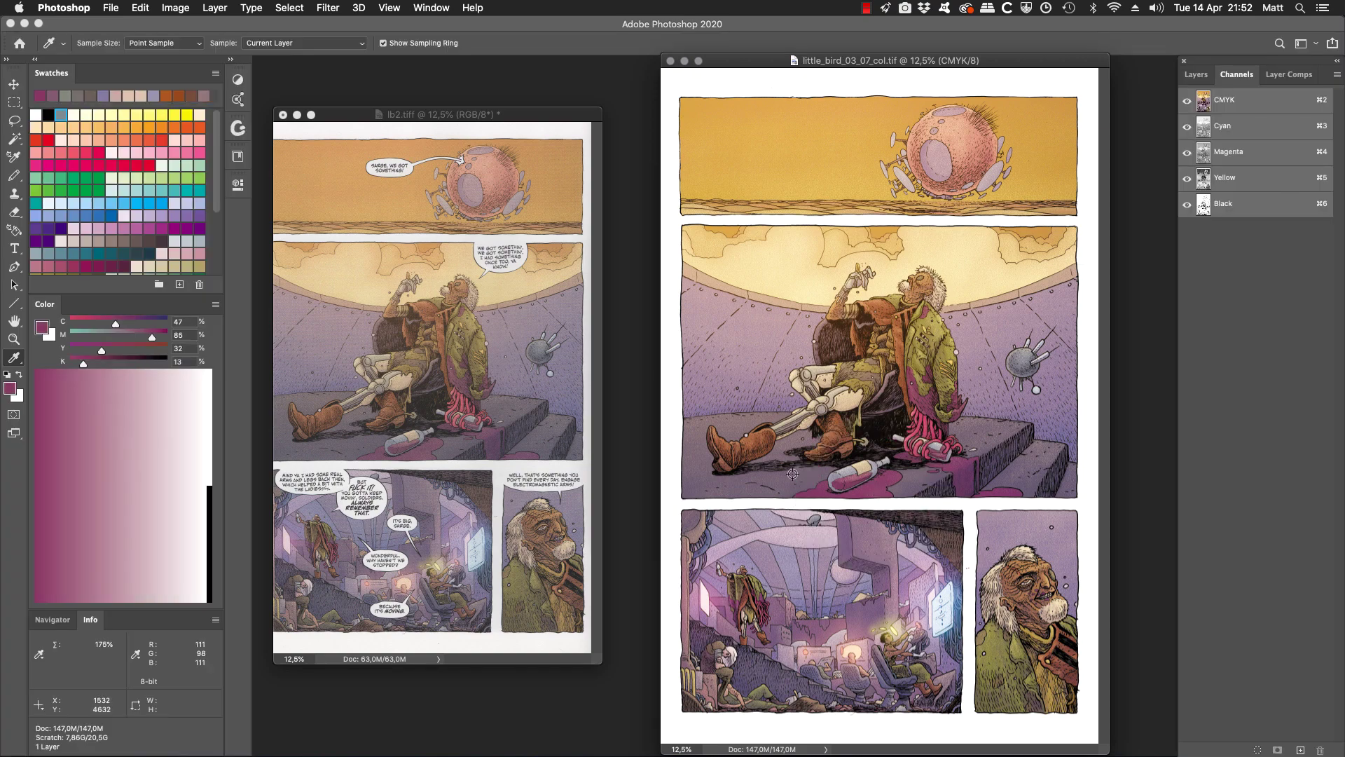
click(784, 481)
drag(784, 481, 780, 481)
Magnify the purple floor beneath the seated man's boots to about 644% to examine its speckled colour texture and line art
key(z)
drag(729, 431, 825, 500)
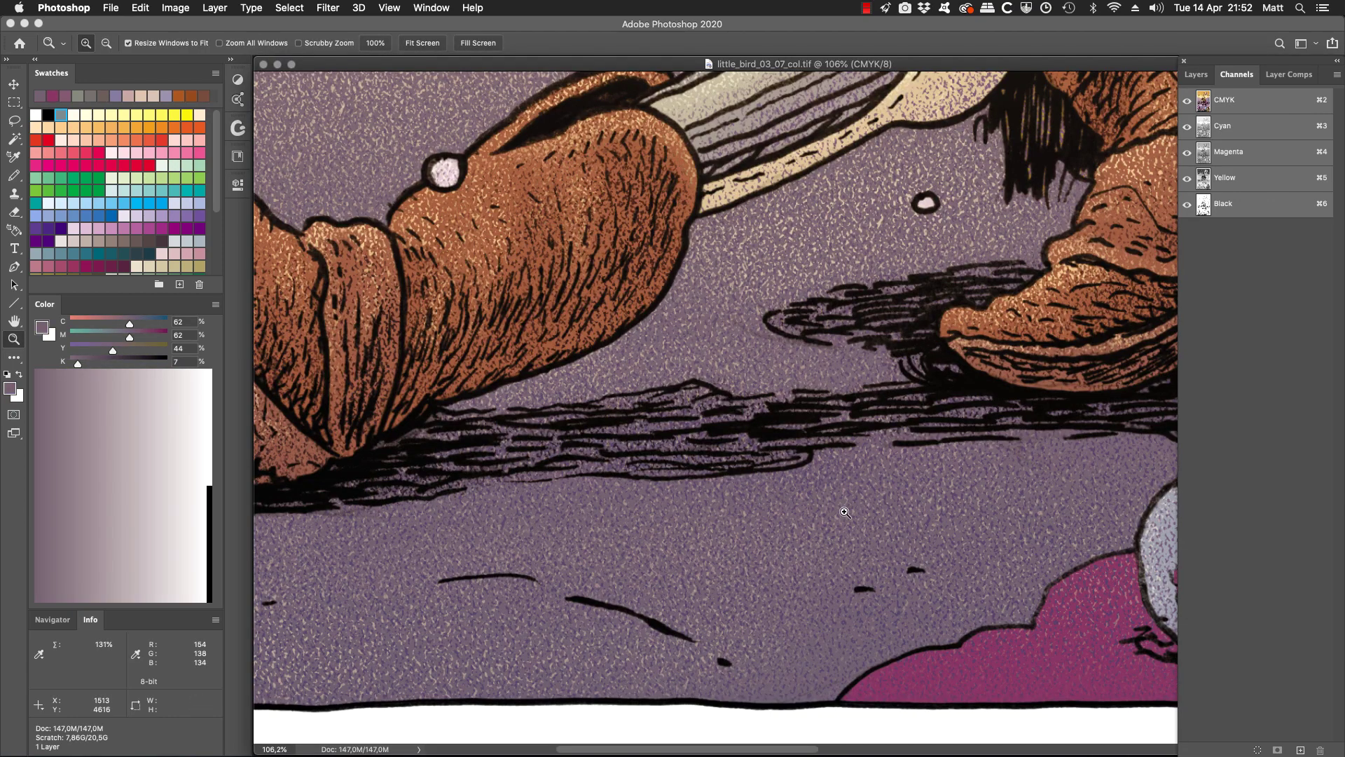
drag(641, 489, 690, 522)
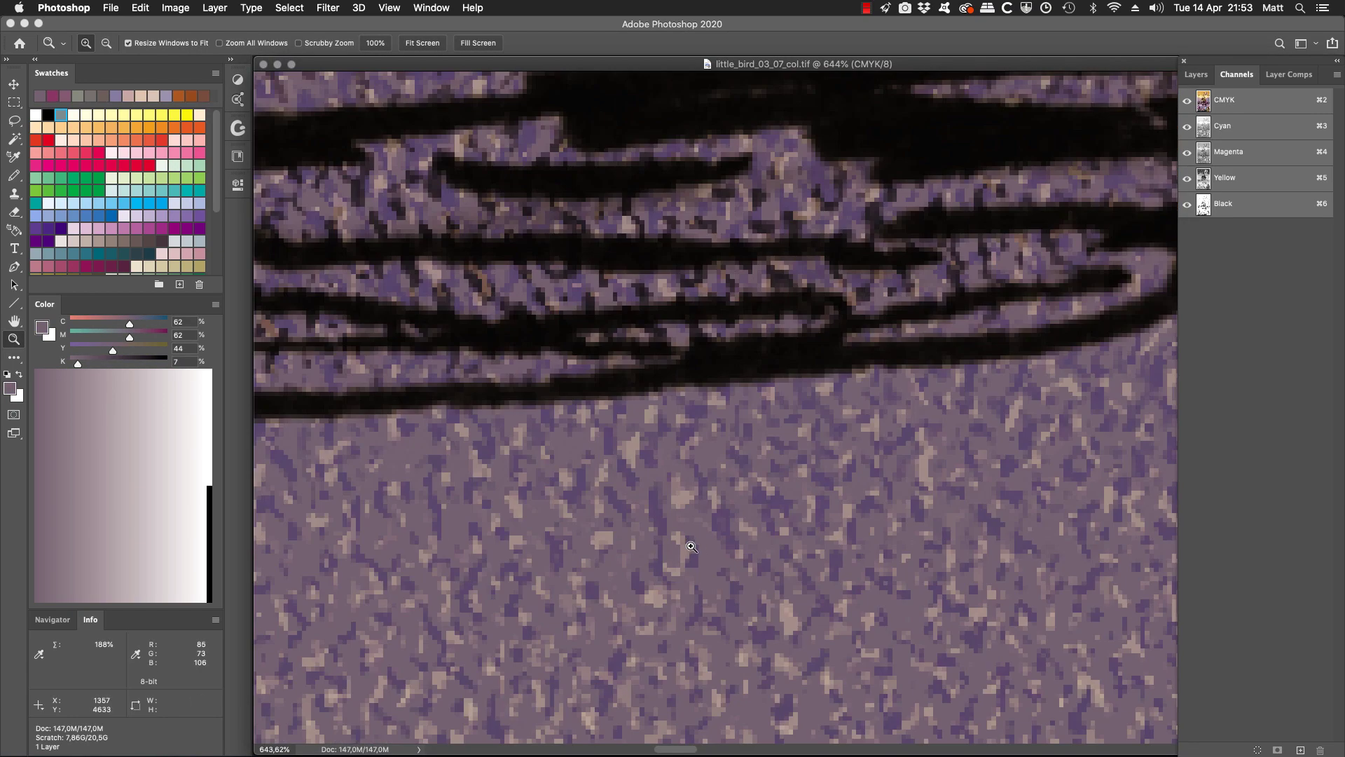
Magnify the hatched shadow beneath the boots to about 793% and sample a dark speckle between the black lines for its ink percentages
alt+click(692, 494)
alt+click(669, 466)
alt+click(708, 406)
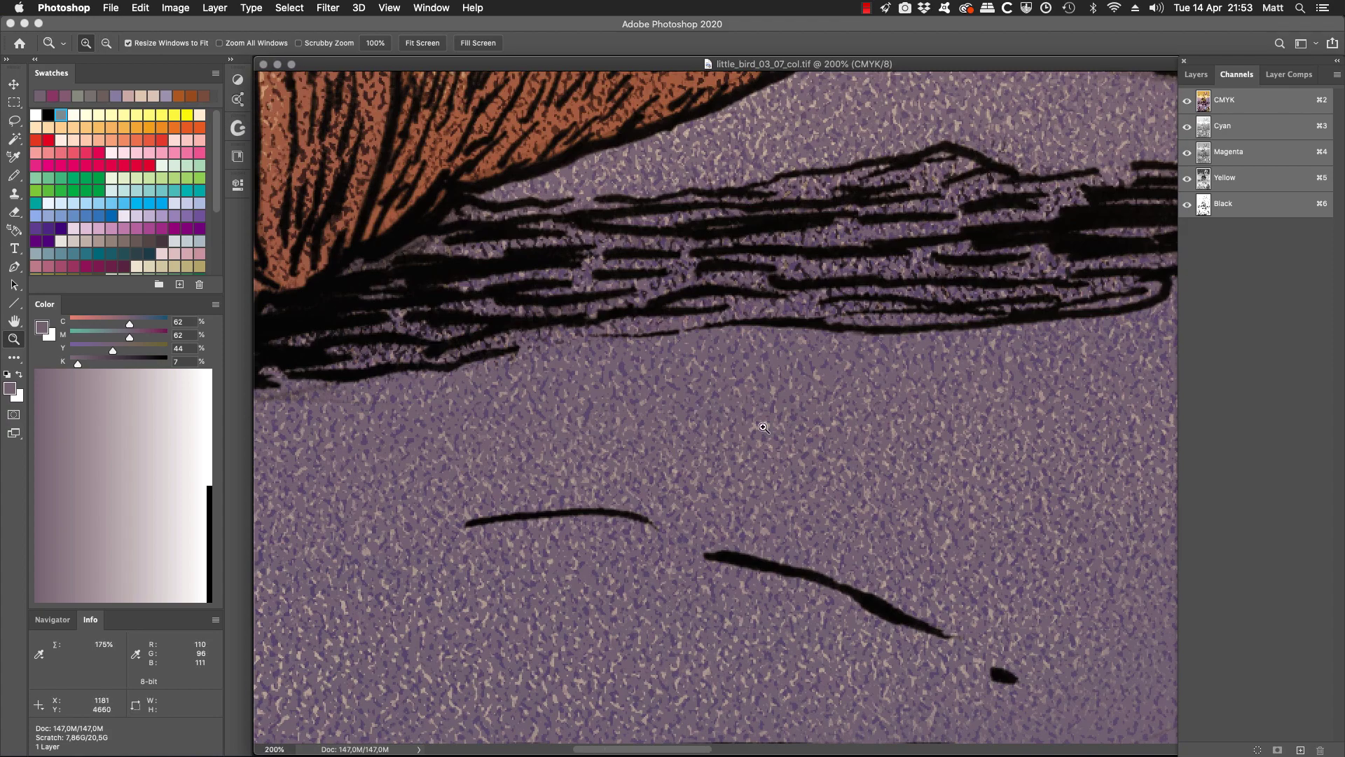
click(763, 427)
click(693, 513)
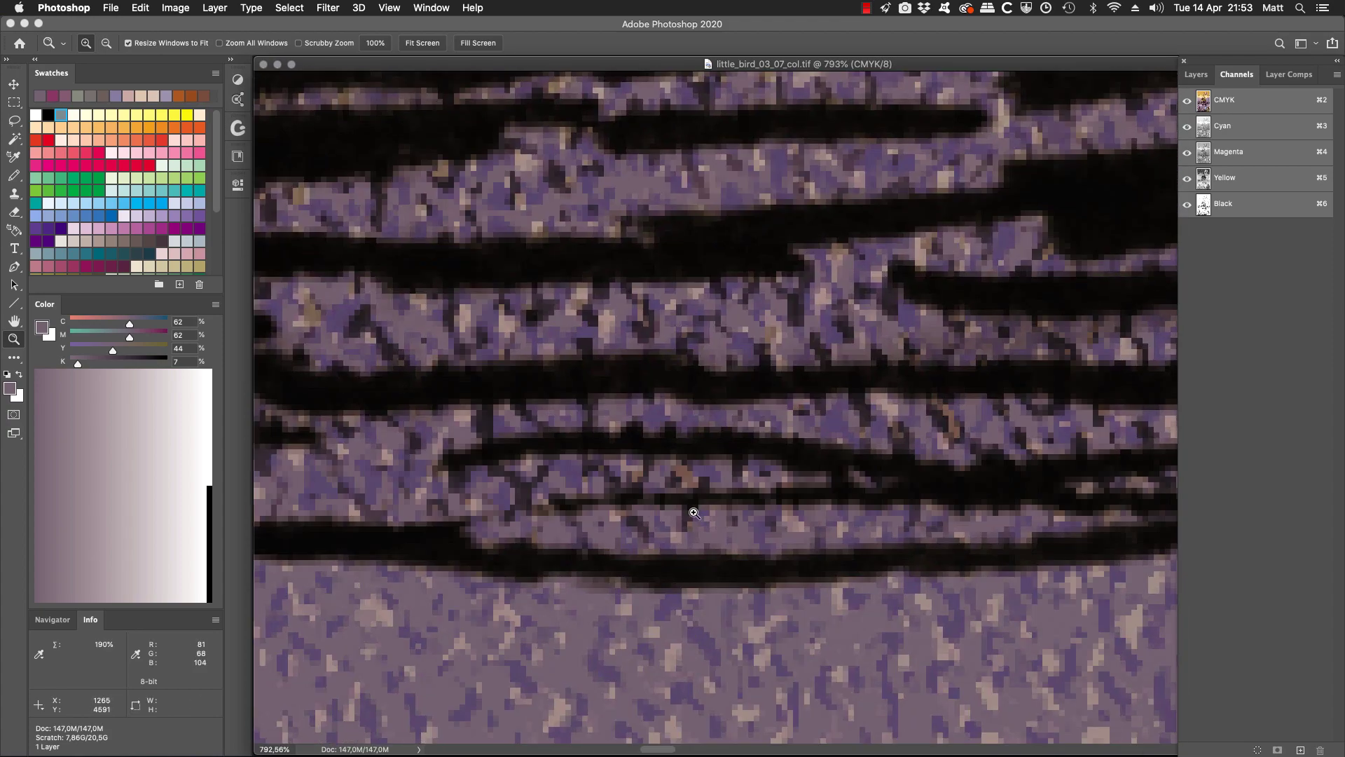
key(i)
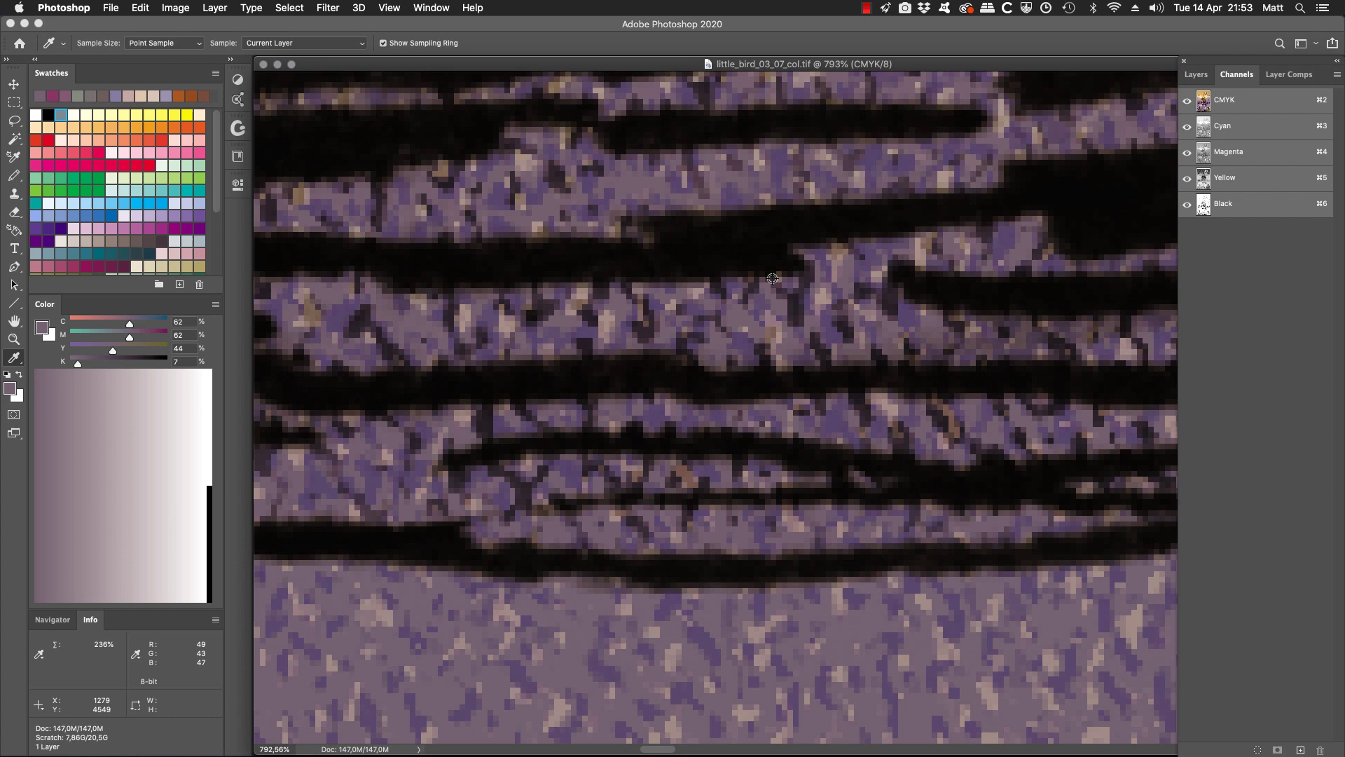
click(798, 308)
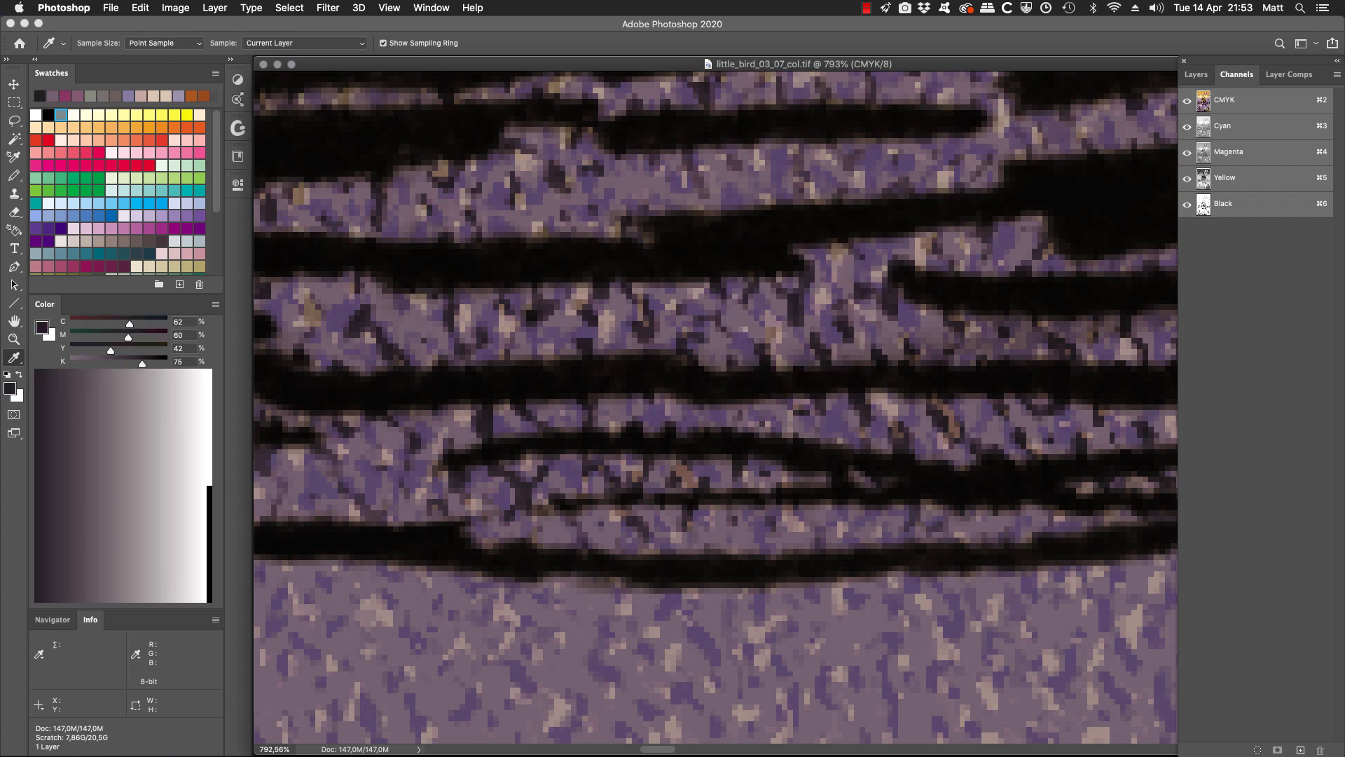
Show the whole little_bird_03_07_col.tif page at about 12.4% and move its window clear of the lb2.tiff scan
key(z)
click(441, 46)
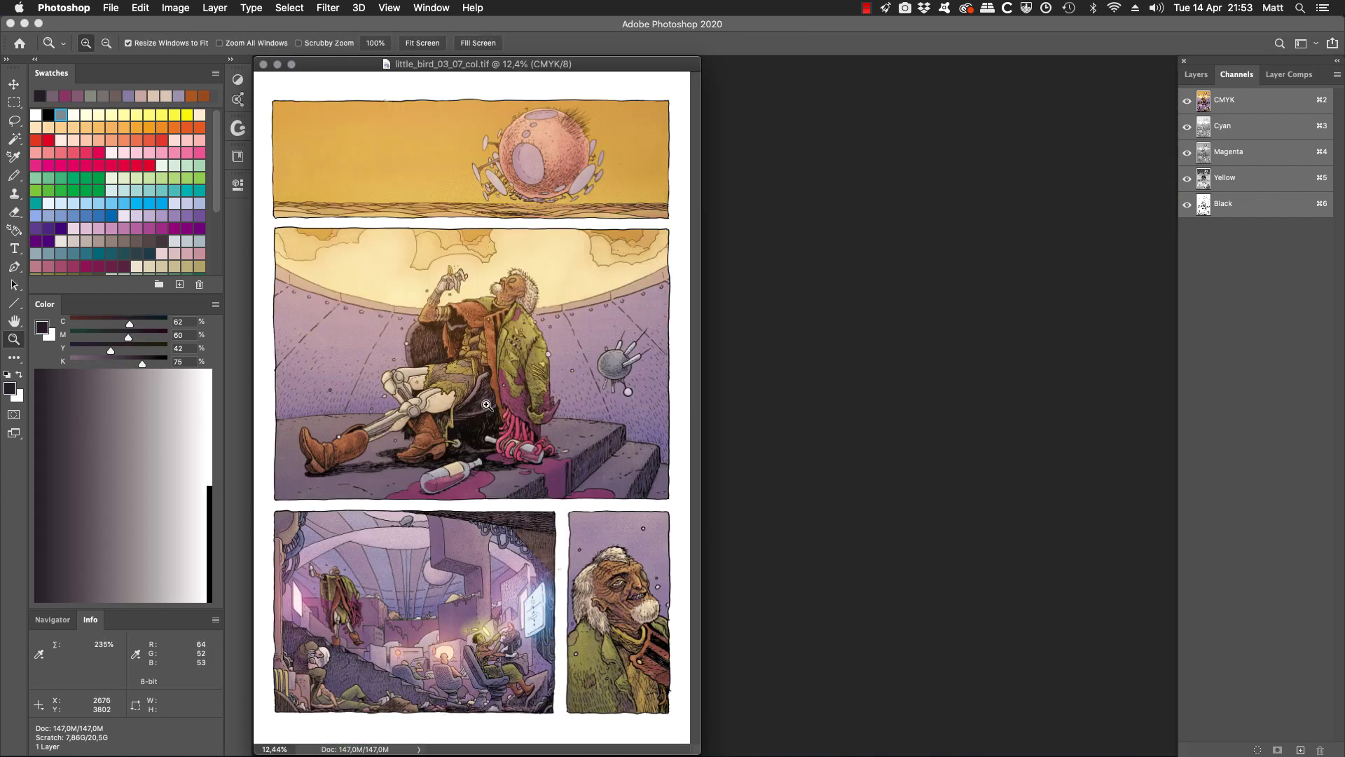
drag(444, 68, 862, 91)
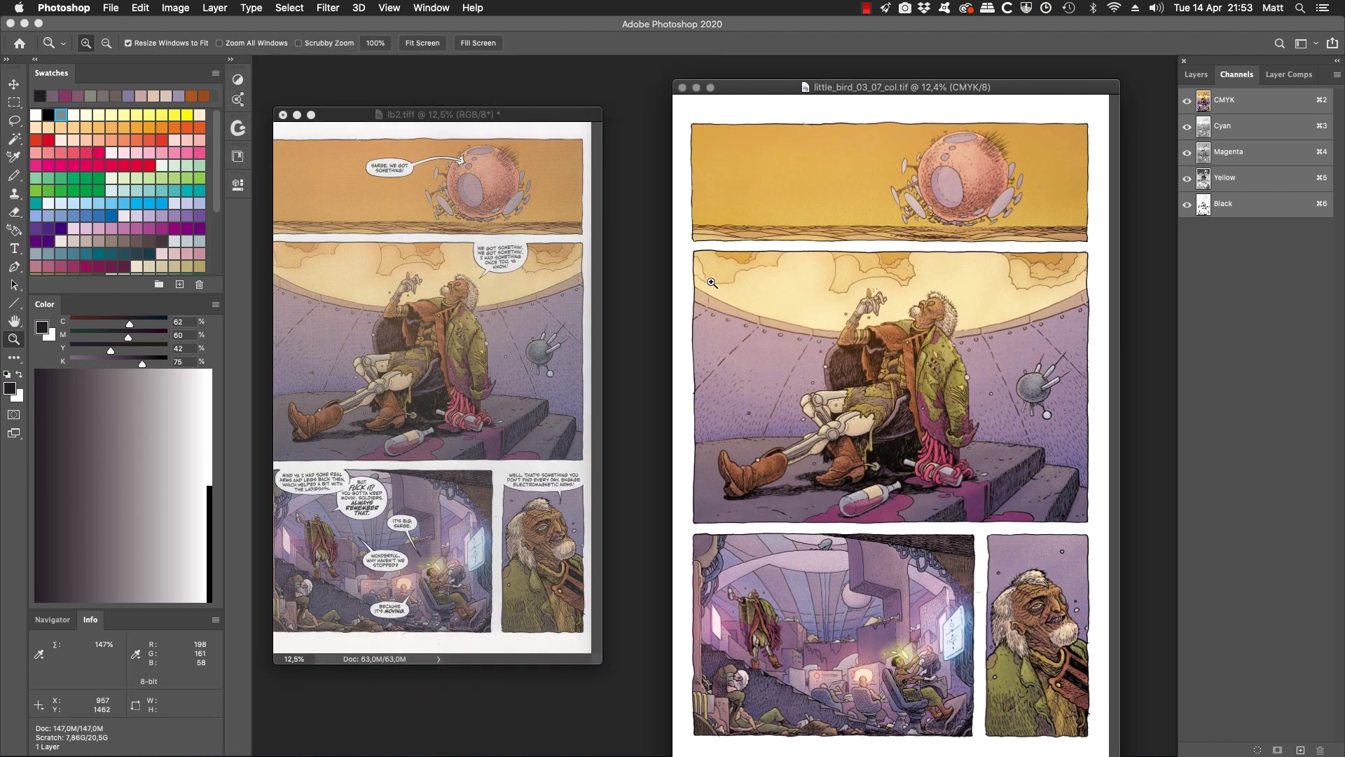
Examine the boots and shadowed floor in the lb2.tiff scan at about 55%, then reduce the scan to 25%
click(461, 345)
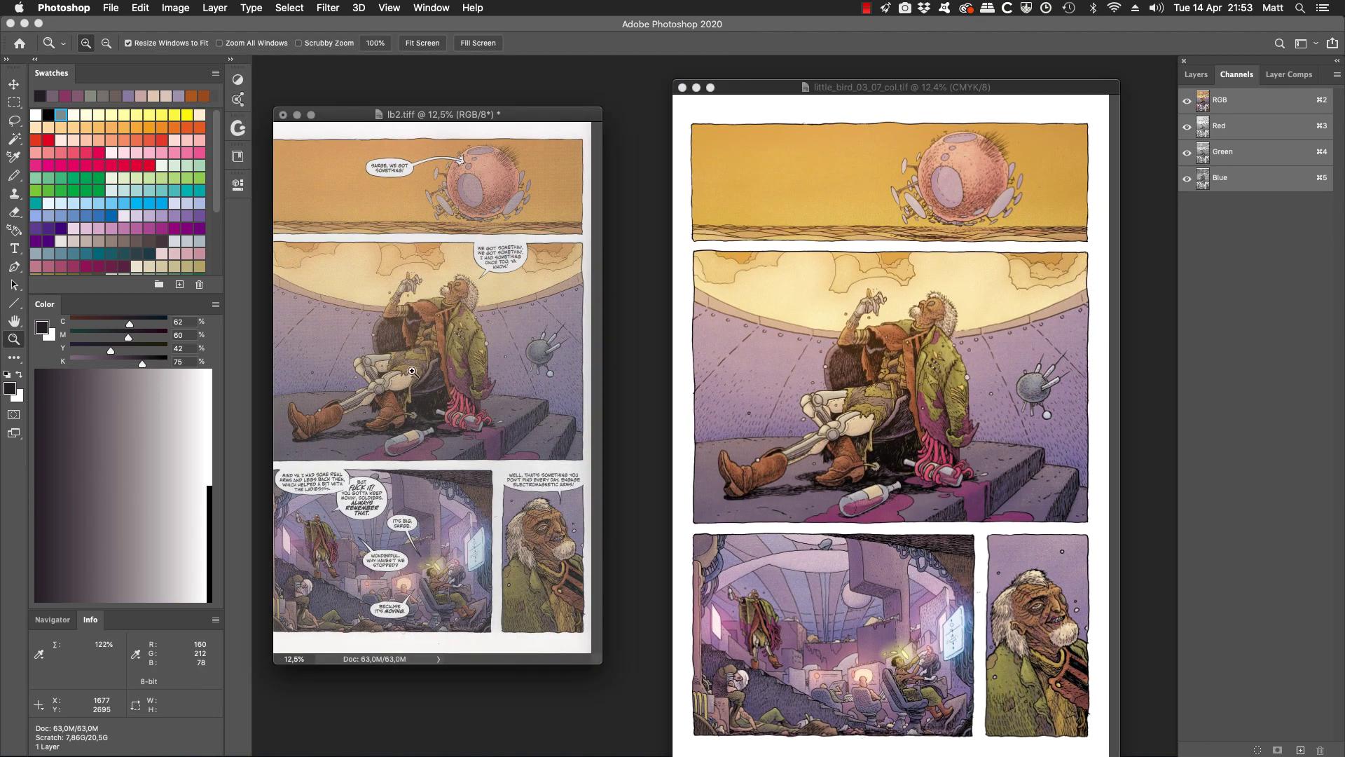
click(413, 374)
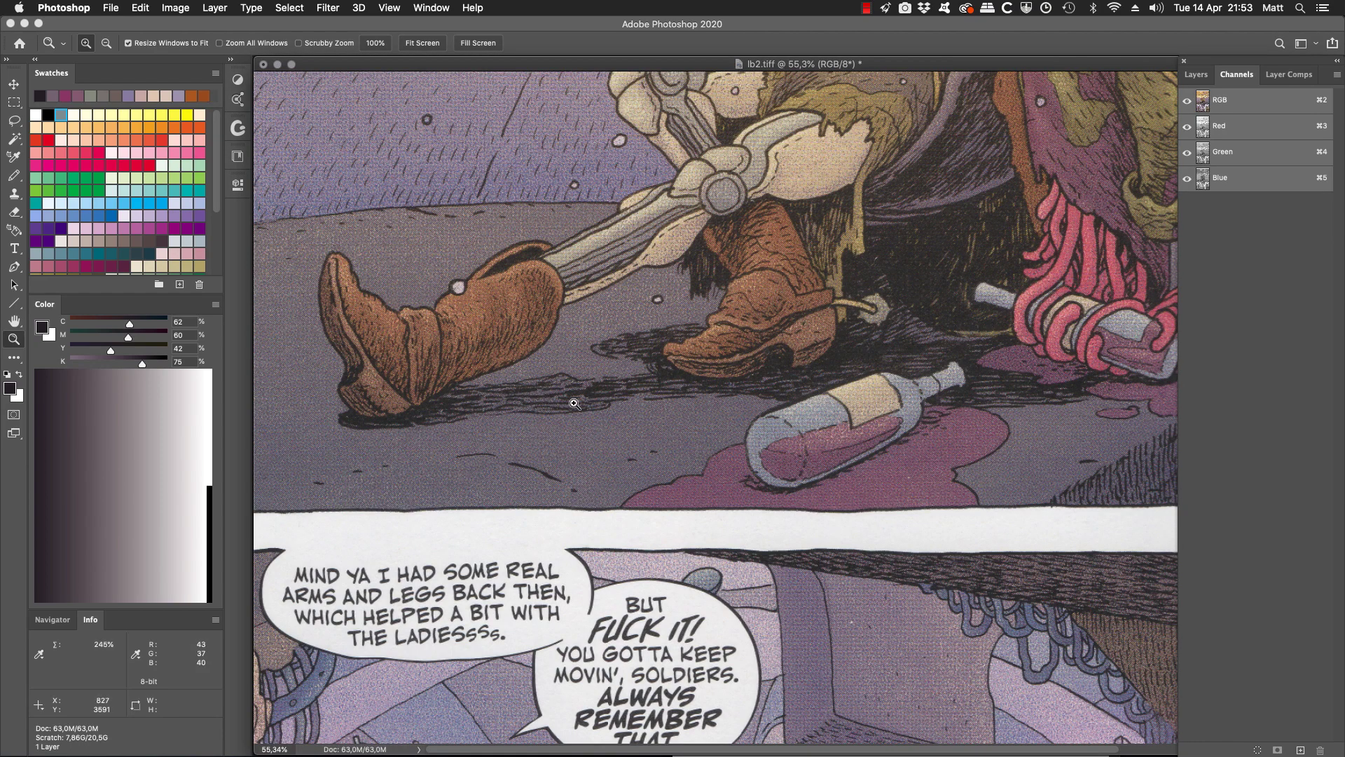
alt+click(816, 439)
alt+click(816, 440)
alt+click(816, 440)
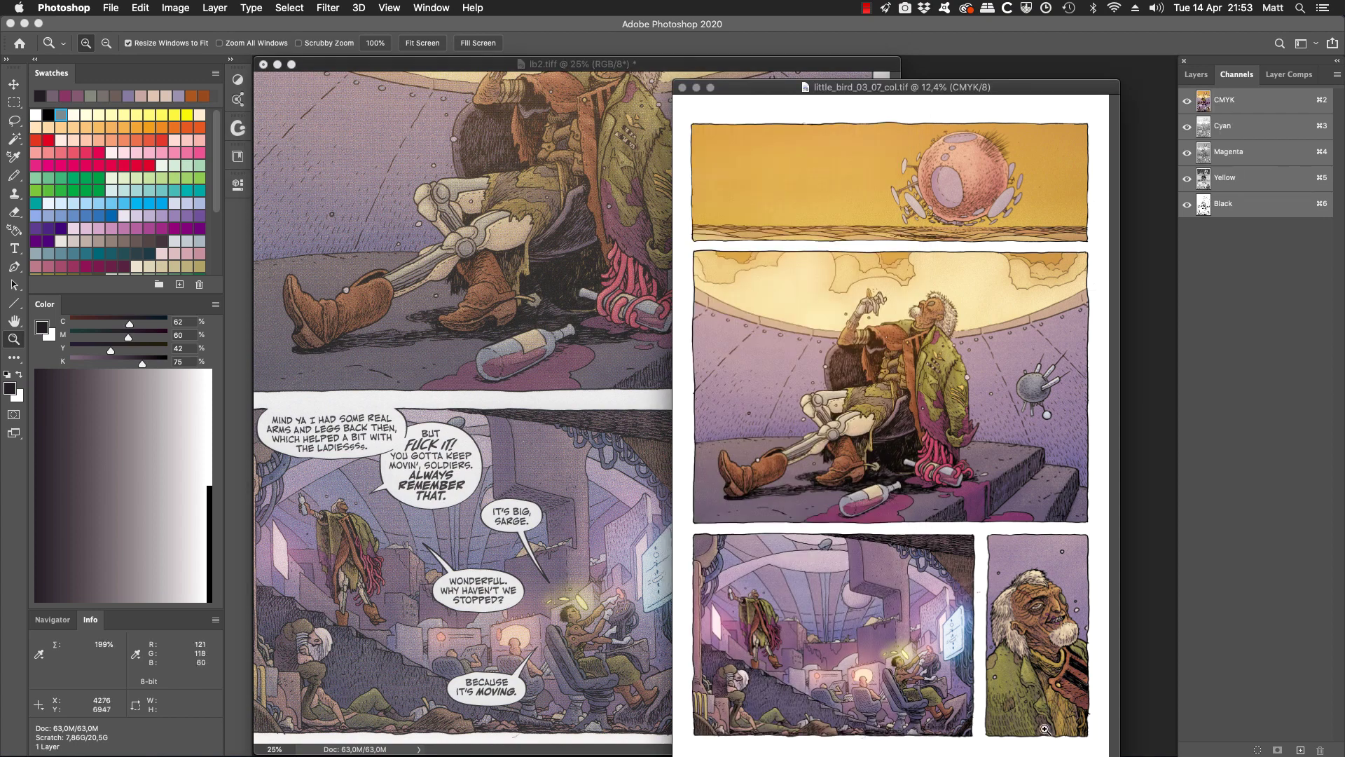
Magnify the green cloak in the CMYK page's last panel to about 1260% and sample two dark speckles for their ink percentages
click(1055, 704)
drag(1025, 691, 956, 732)
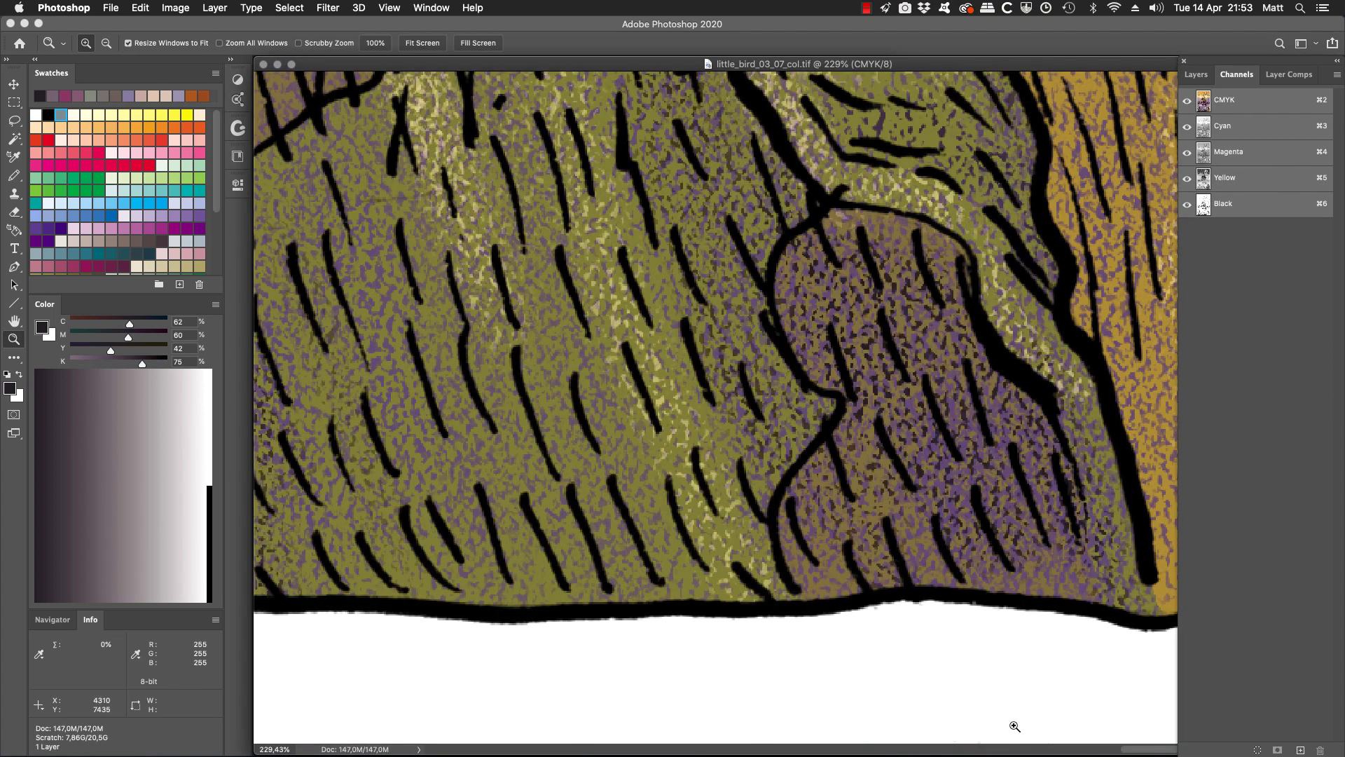
drag(959, 274, 792, 368)
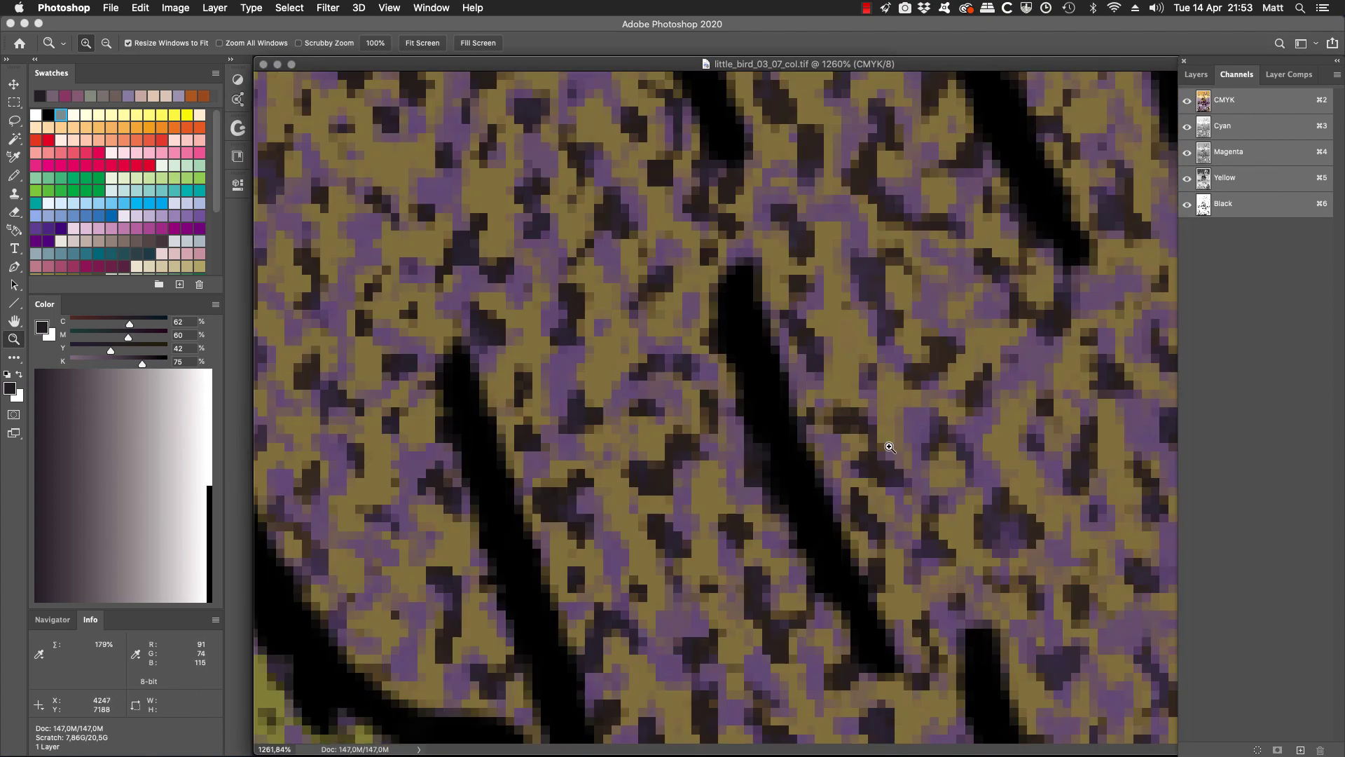
key(i)
click(879, 472)
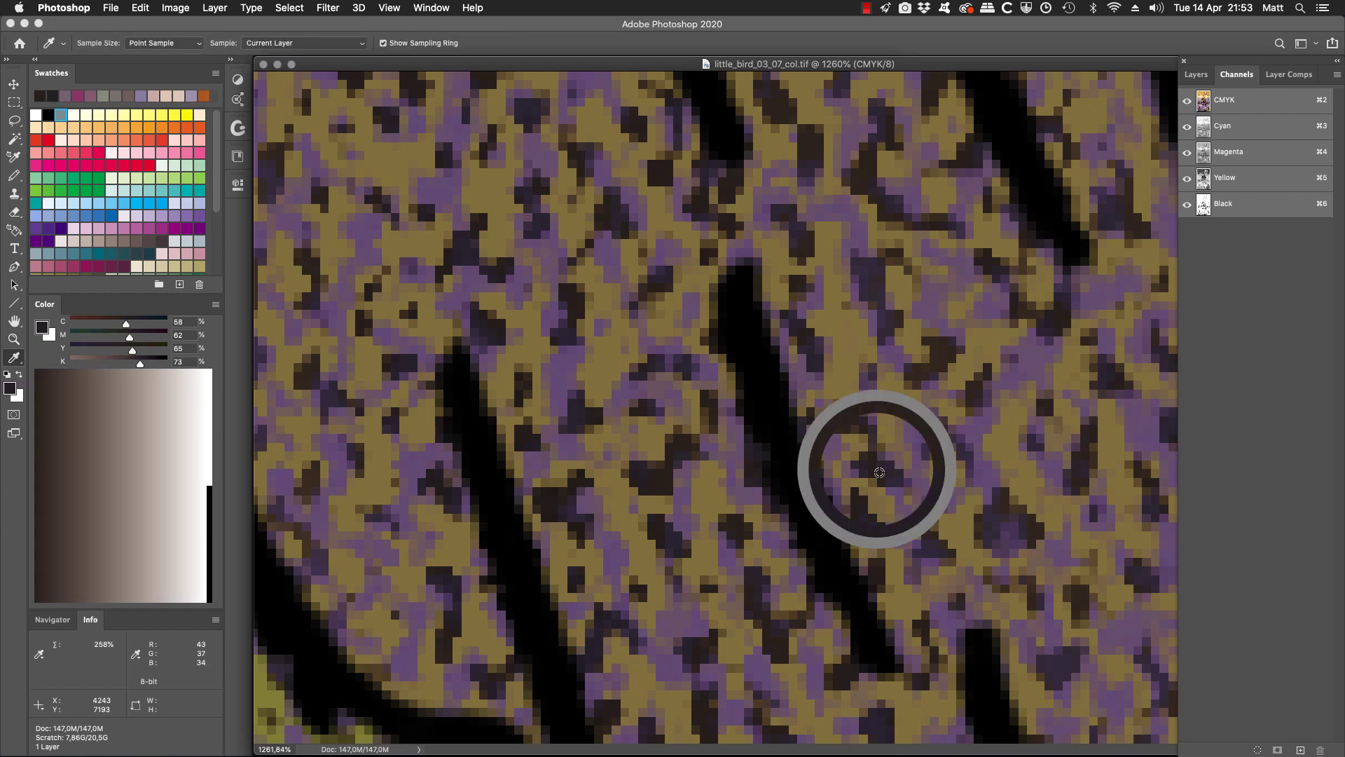
click(814, 344)
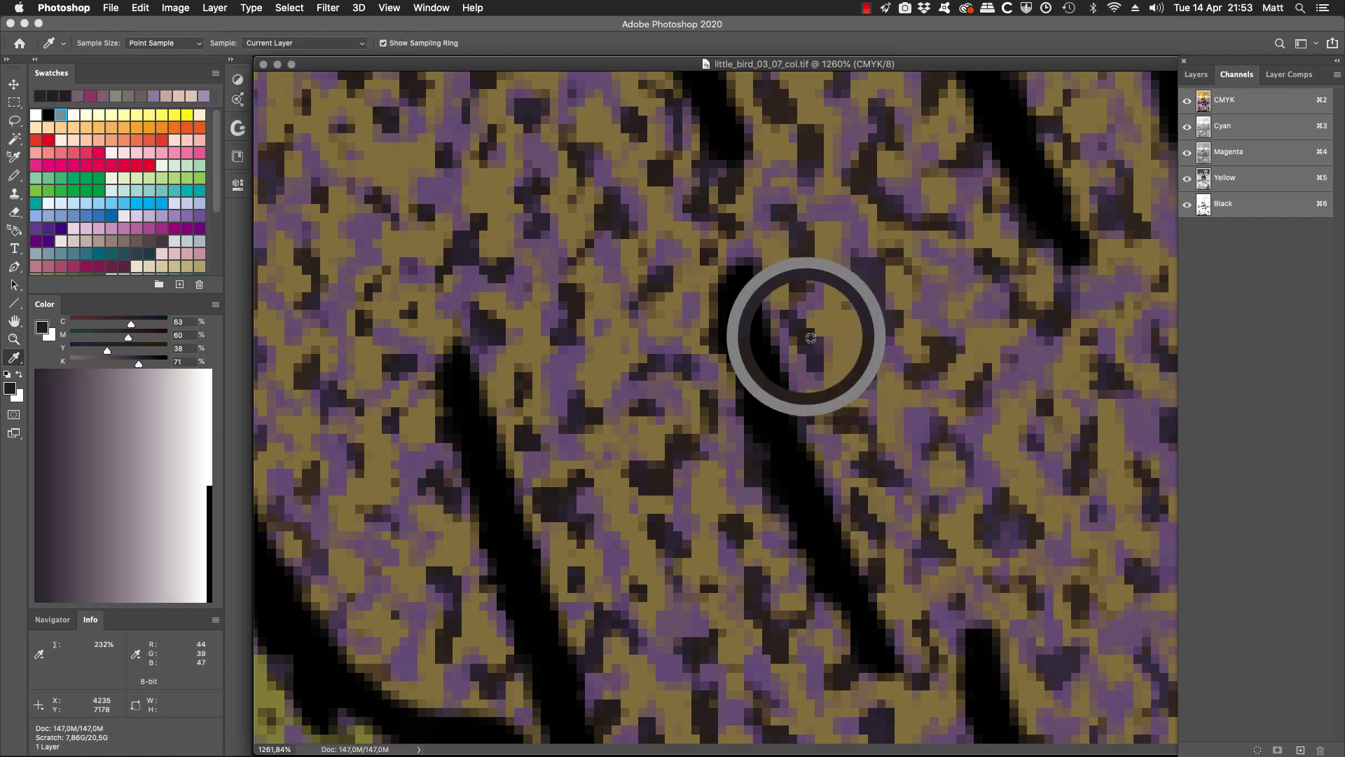
Examine the cloak's speckled colour and hatching at decreasing magnifications, ending with the page's lower panels at 25%
key(z)
alt+click(565, 266)
alt+click(700, 461)
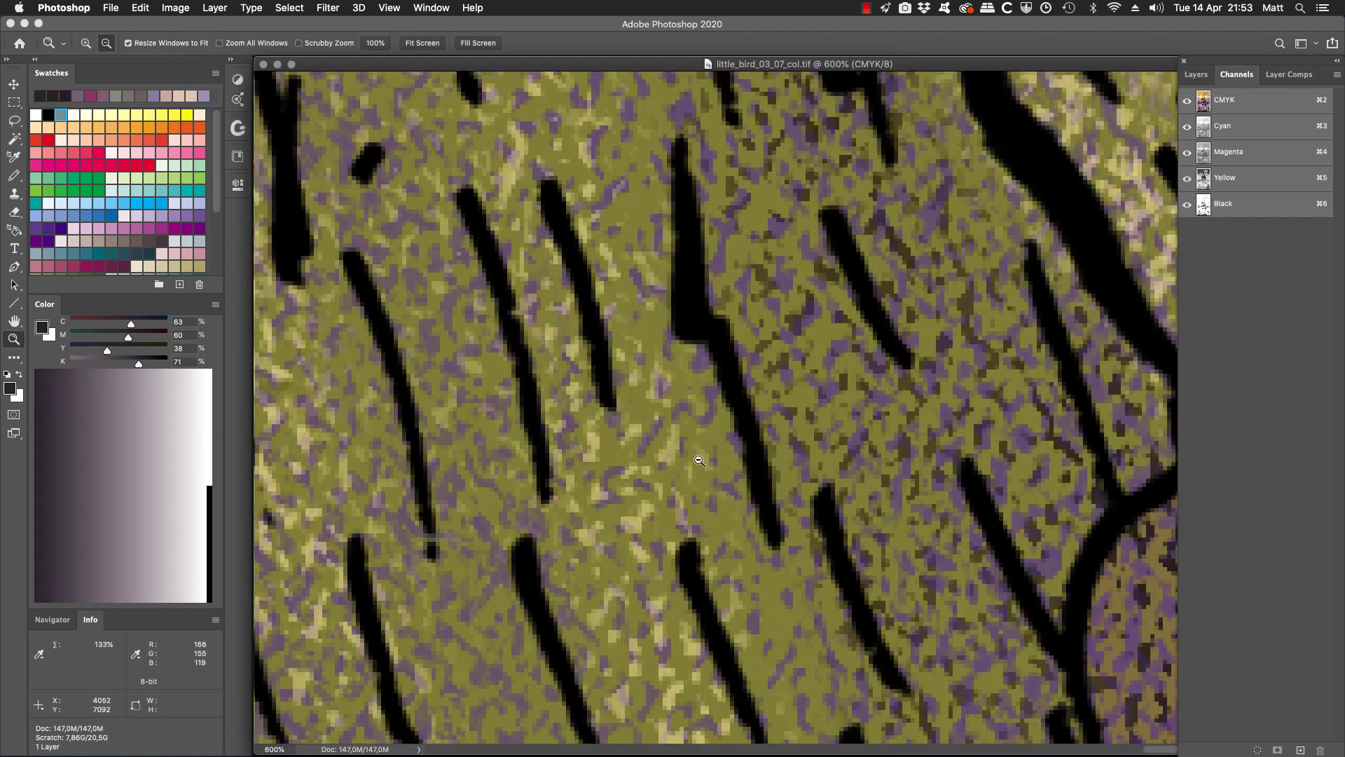
alt+click(818, 478)
alt+click(816, 501)
alt+click(807, 496)
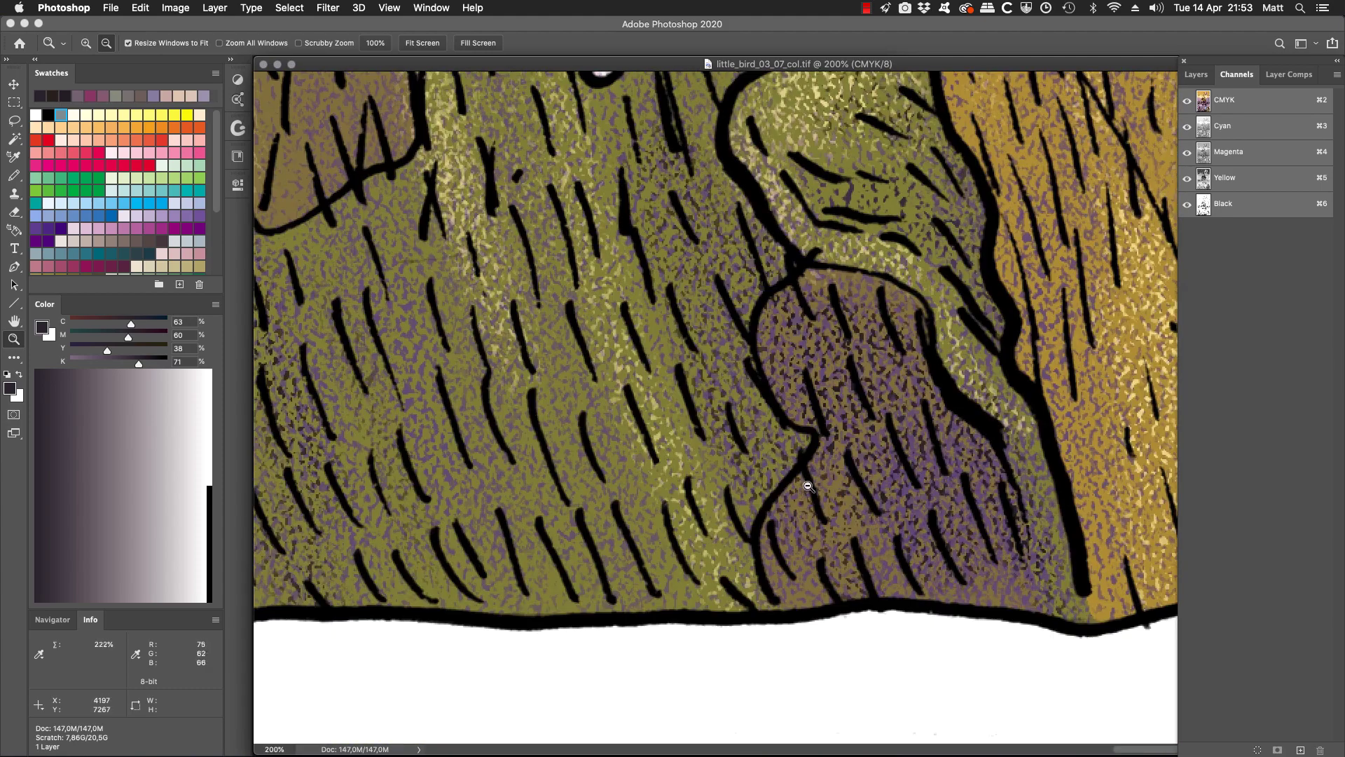
alt+click(781, 414)
alt+click(701, 250)
alt+click(722, 279)
alt+click(680, 297)
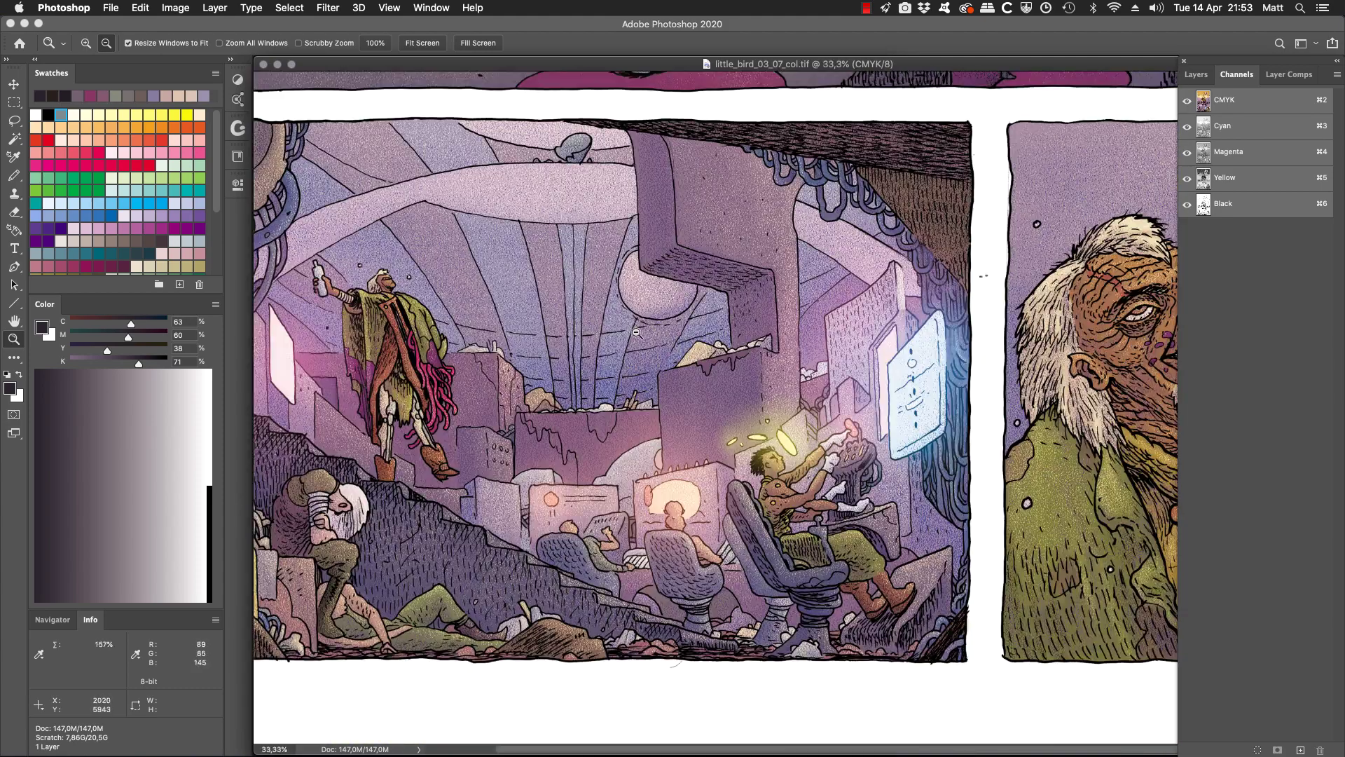
alt+click(637, 333)
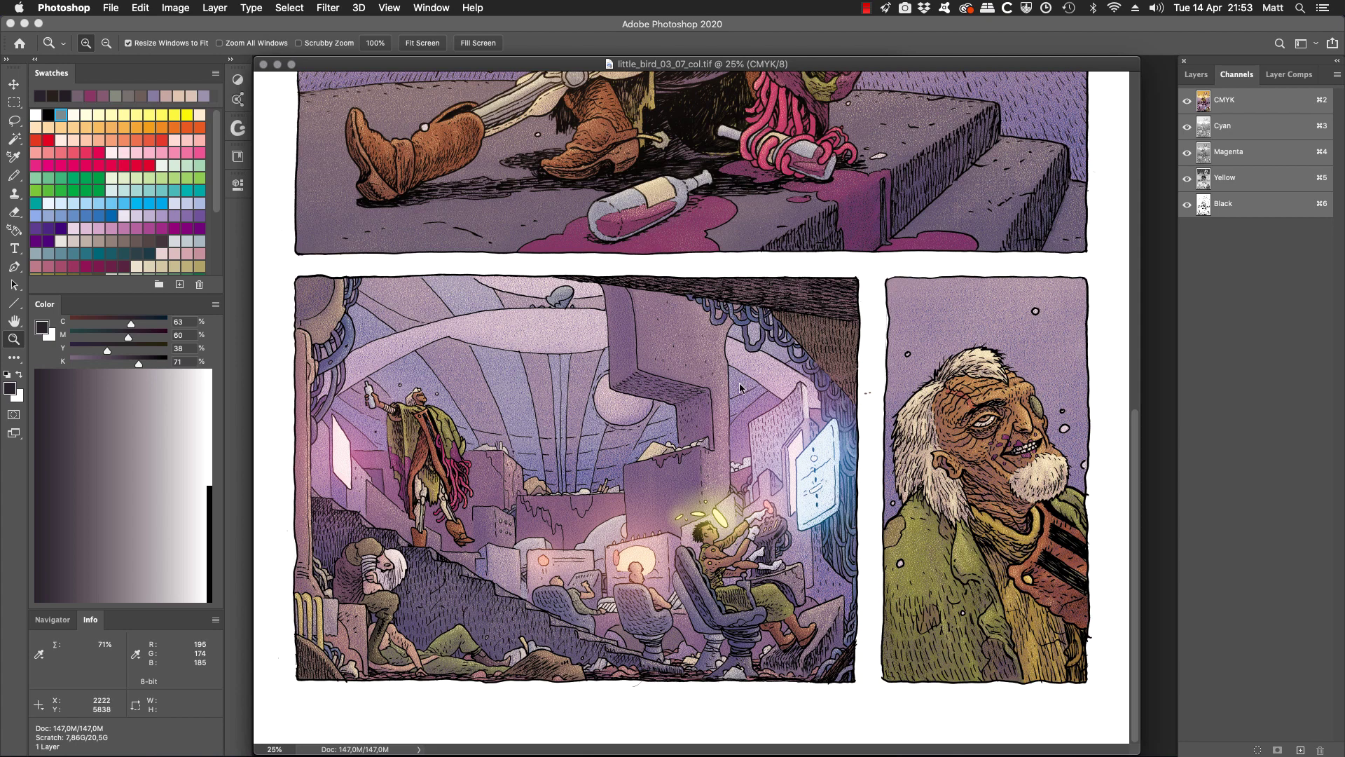
View the CMYK page through the full-screen modes, return to the standard window, reduce it to 12.5% and uncover the lb2.tiff scan
key(f)
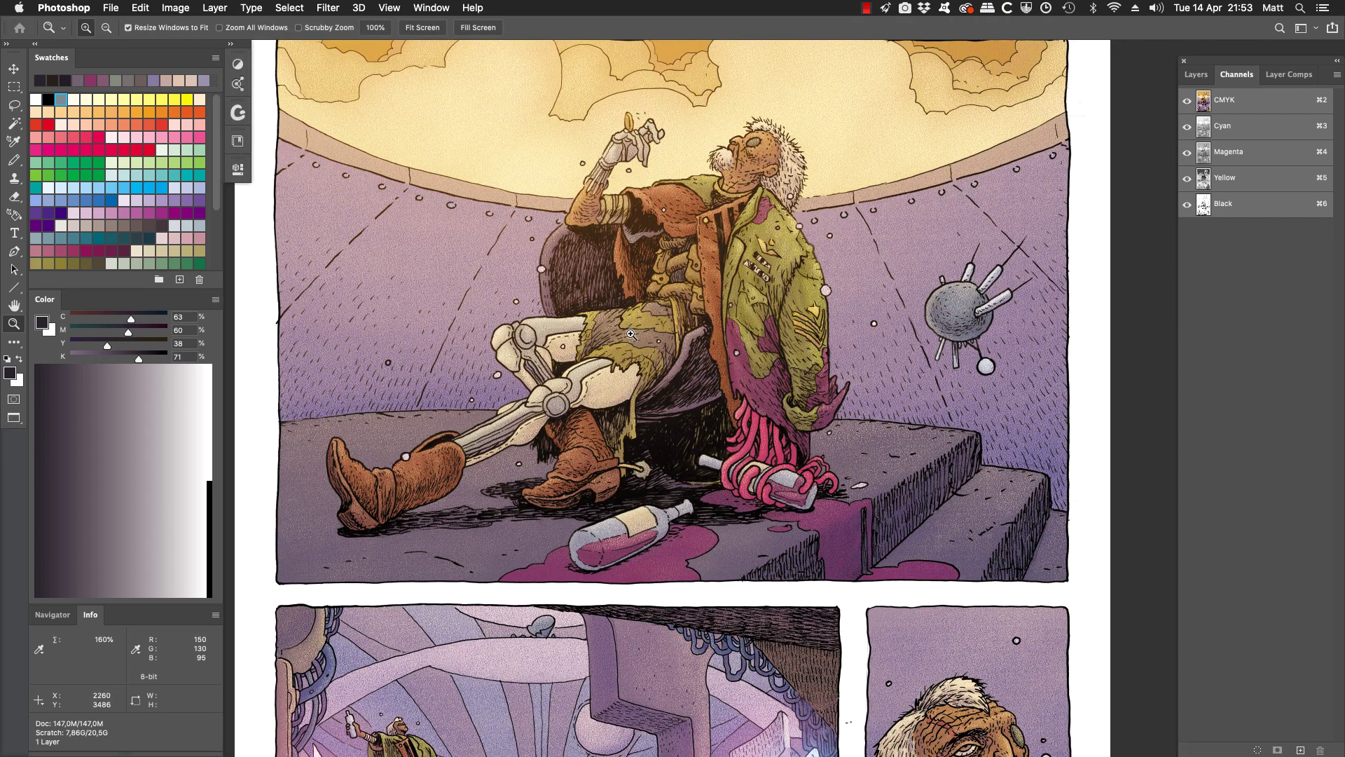
key(f)
key(f)
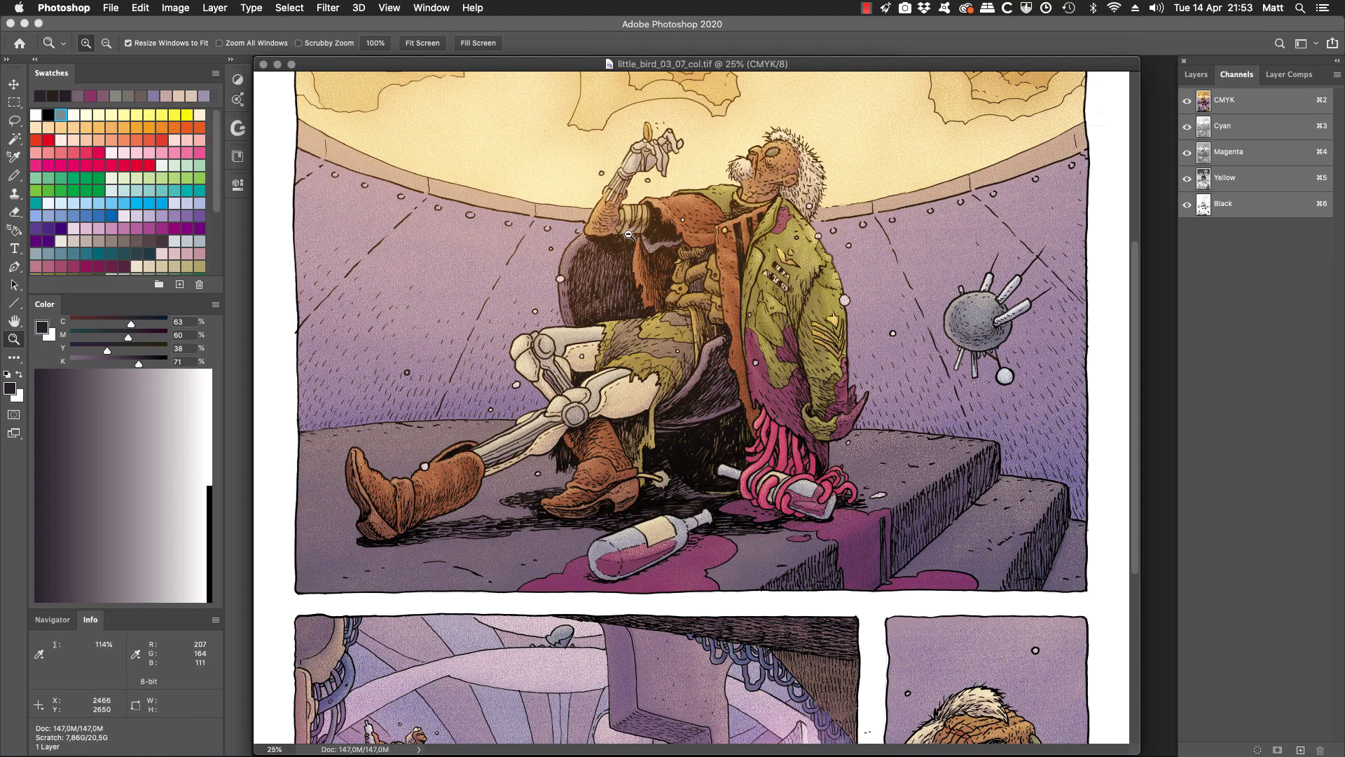
alt+click(629, 235)
alt+click(628, 235)
drag(538, 63, 1113, 126)
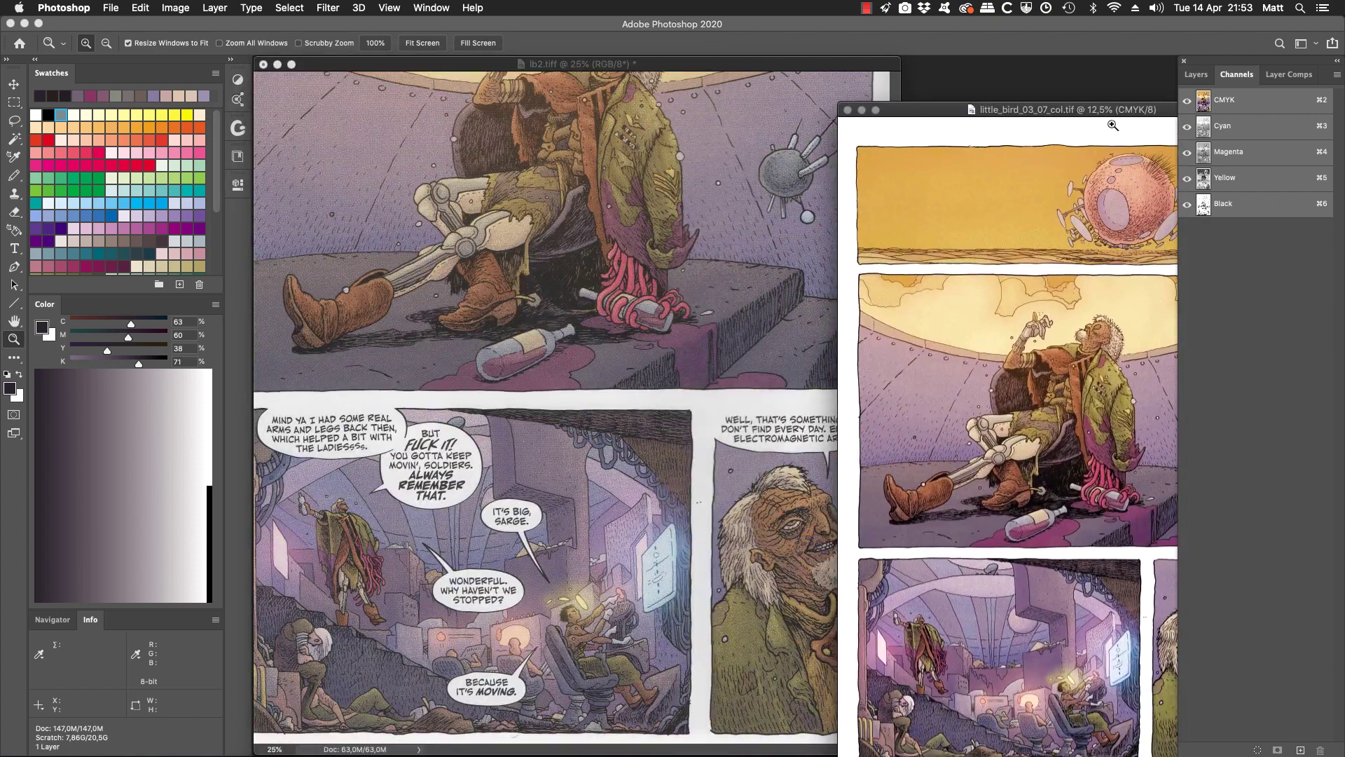
Reduce the lb2.tiff scan to 12.5% and position its whole page beside the CMYK page
click(741, 574)
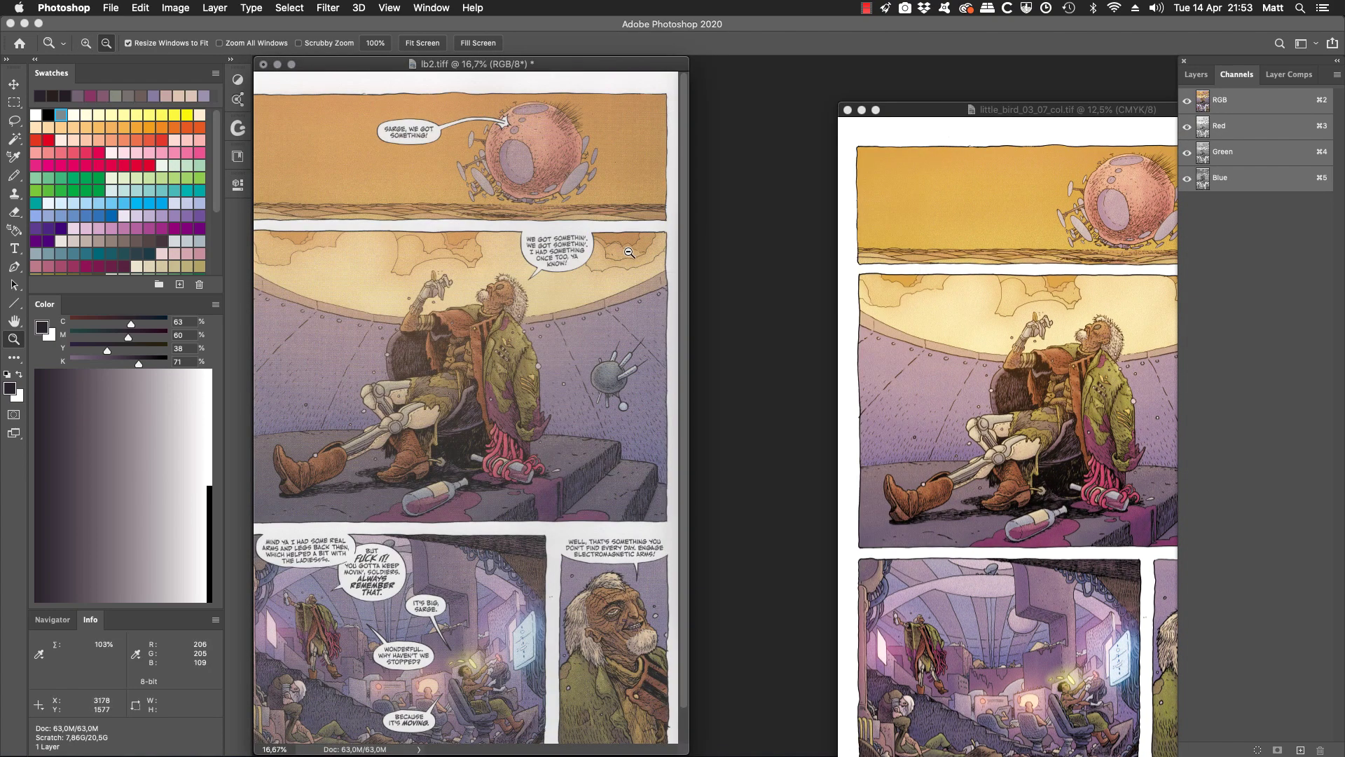
alt+click(577, 219)
alt+click(486, 218)
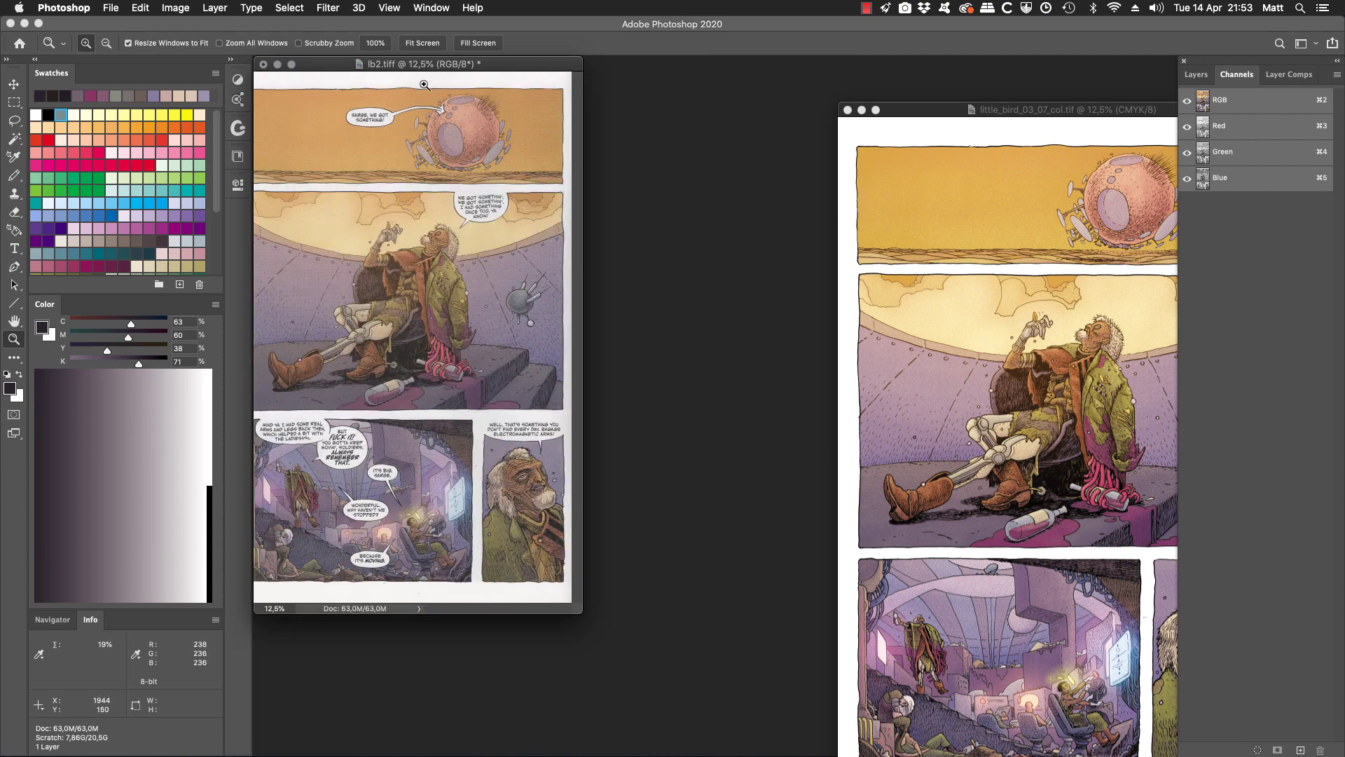
drag(428, 68, 502, 141)
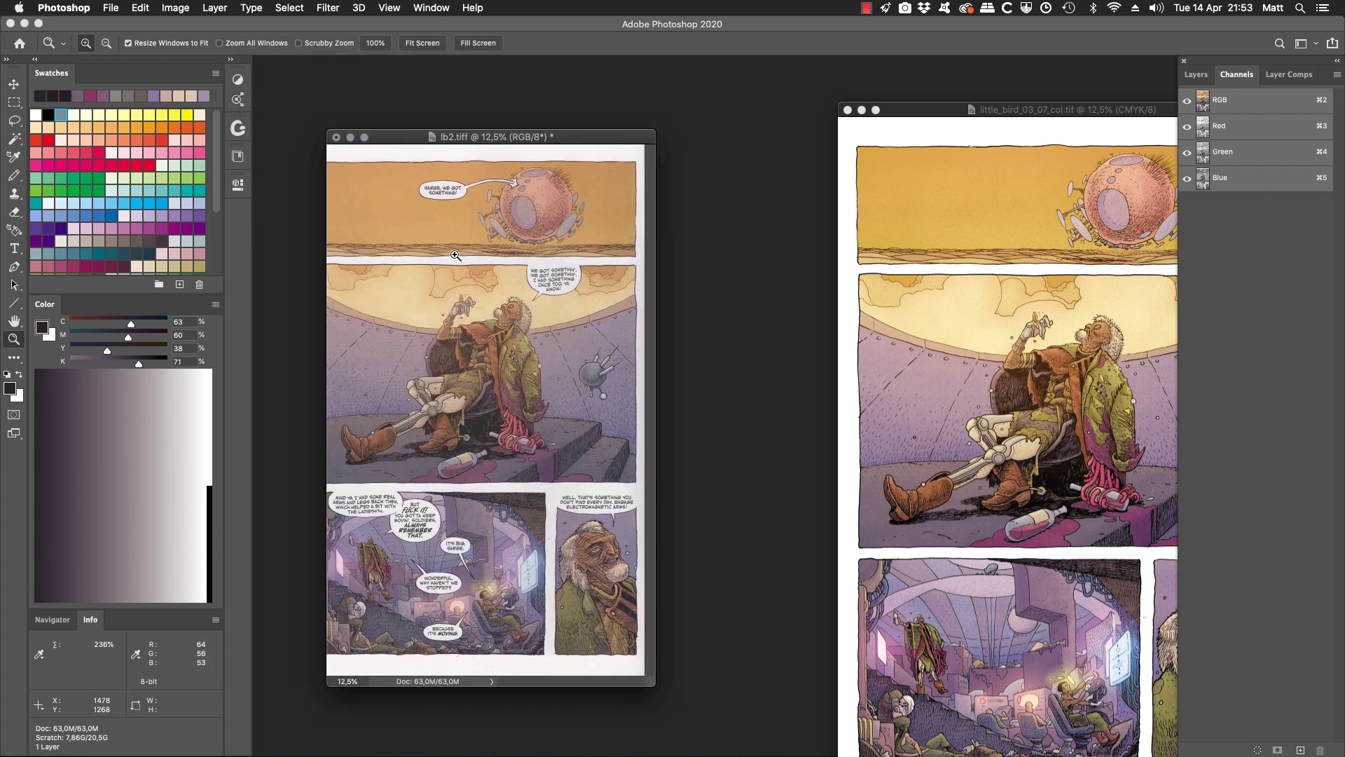
Compare the lb2.tiff scan with the CMYK page at 16.7% and again at 12.5%, repositioning the scan's window
click(472, 336)
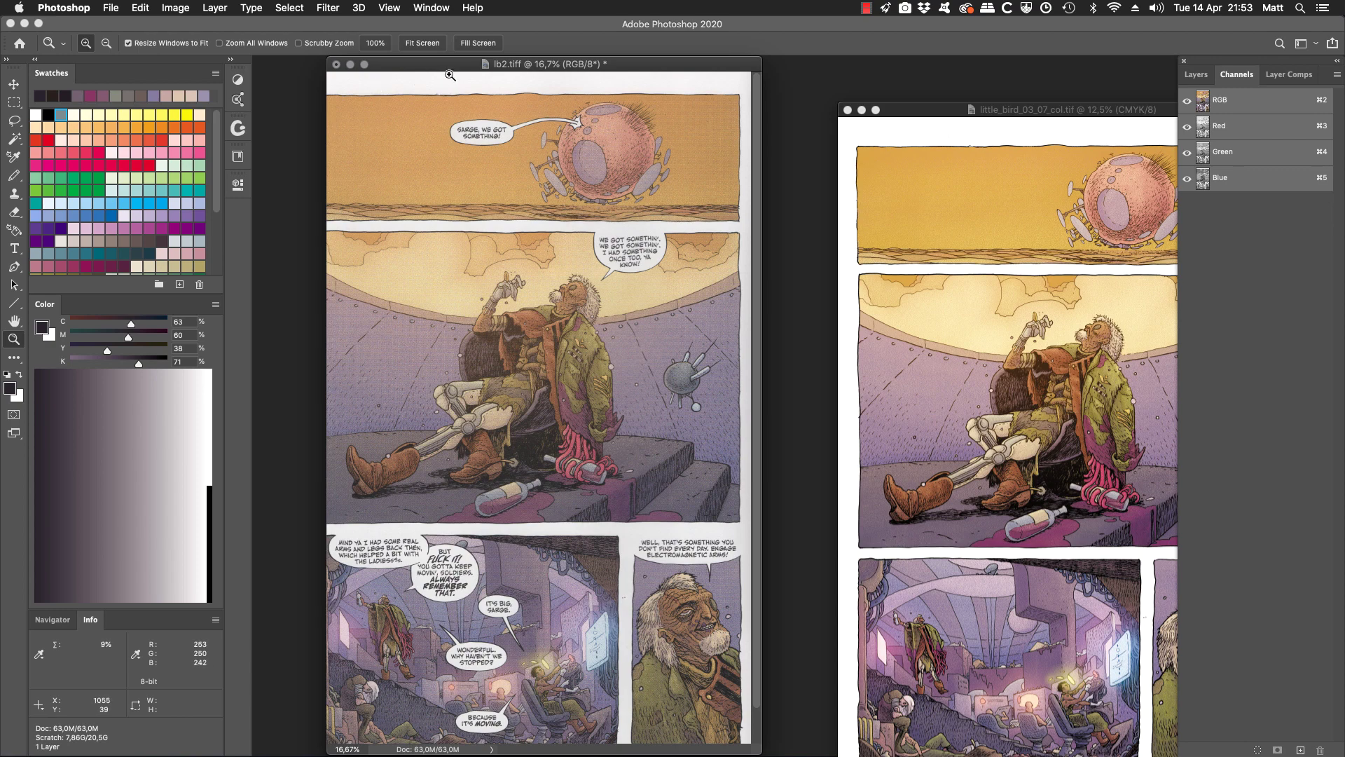
drag(443, 68, 409, 67)
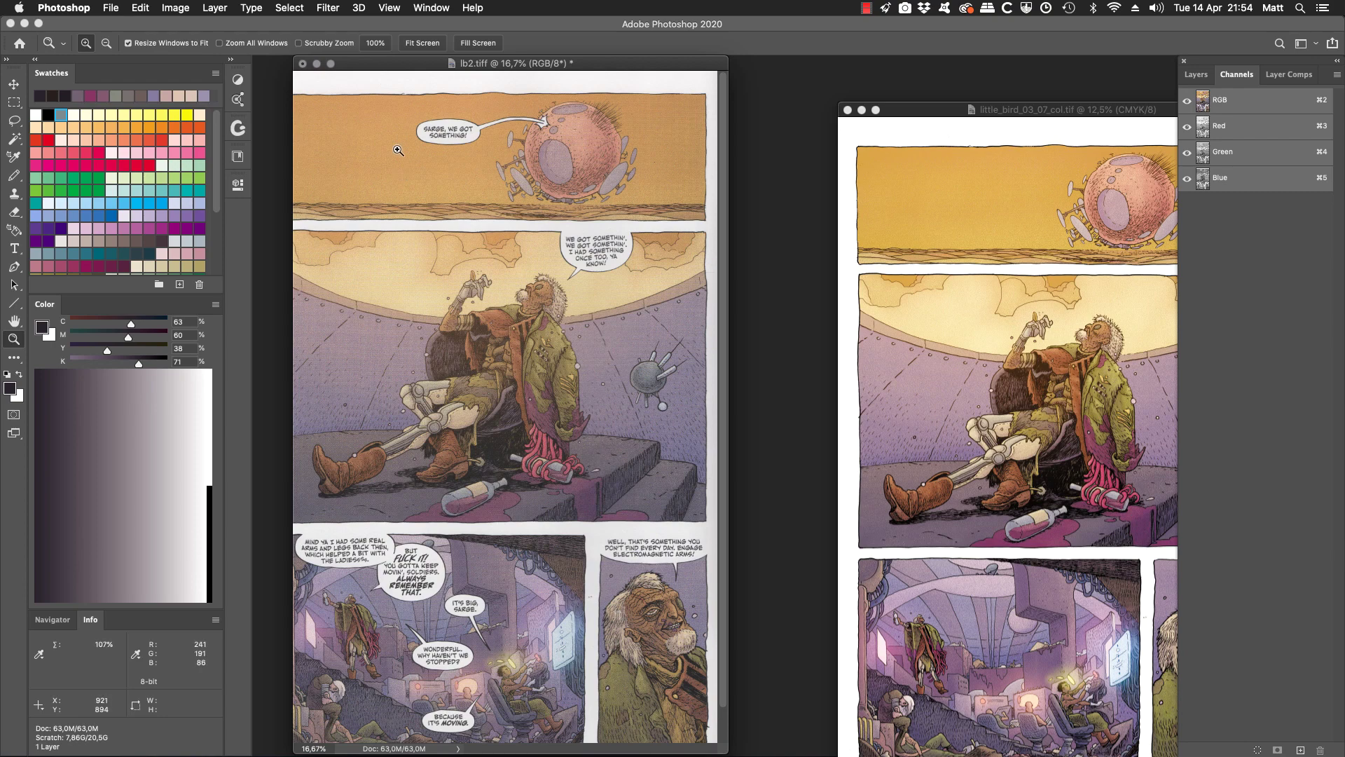
drag(376, 63, 367, 68)
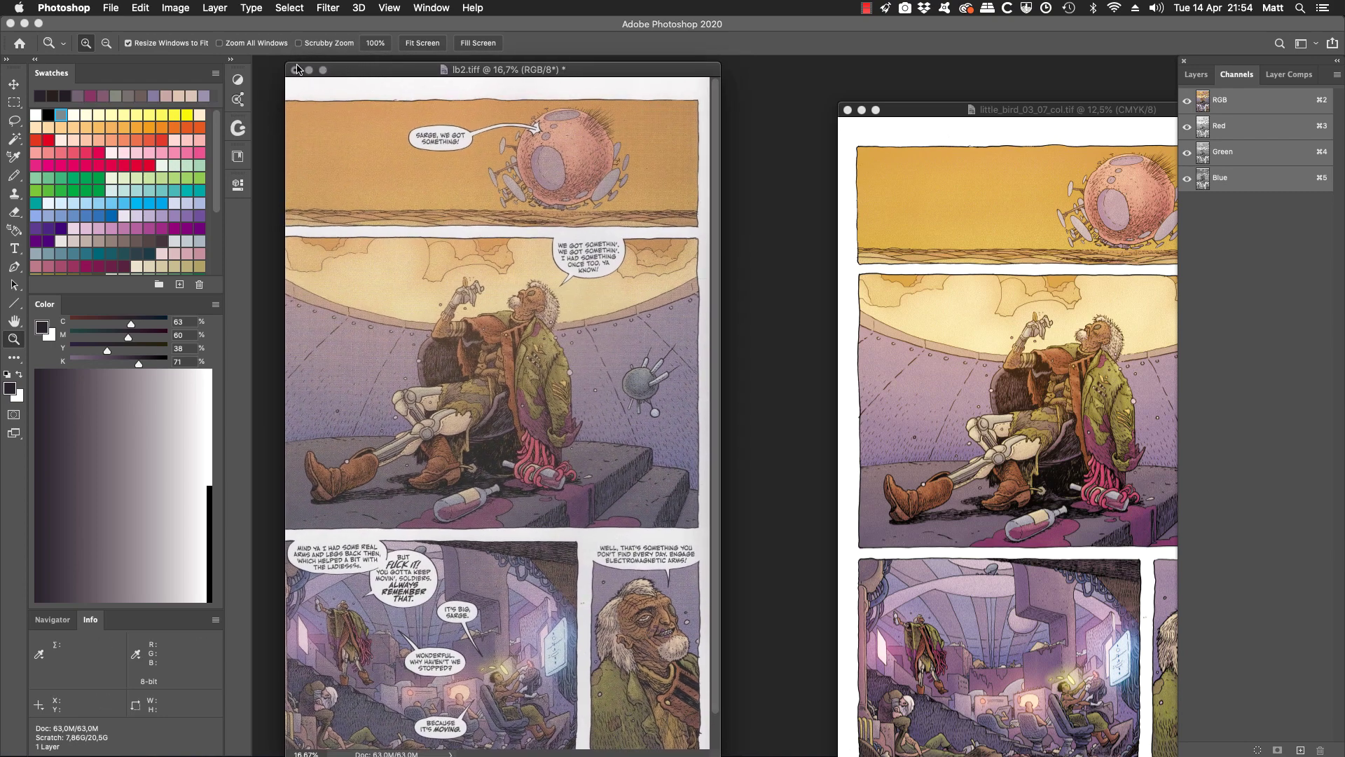
key(alt)
alt+click(482, 234)
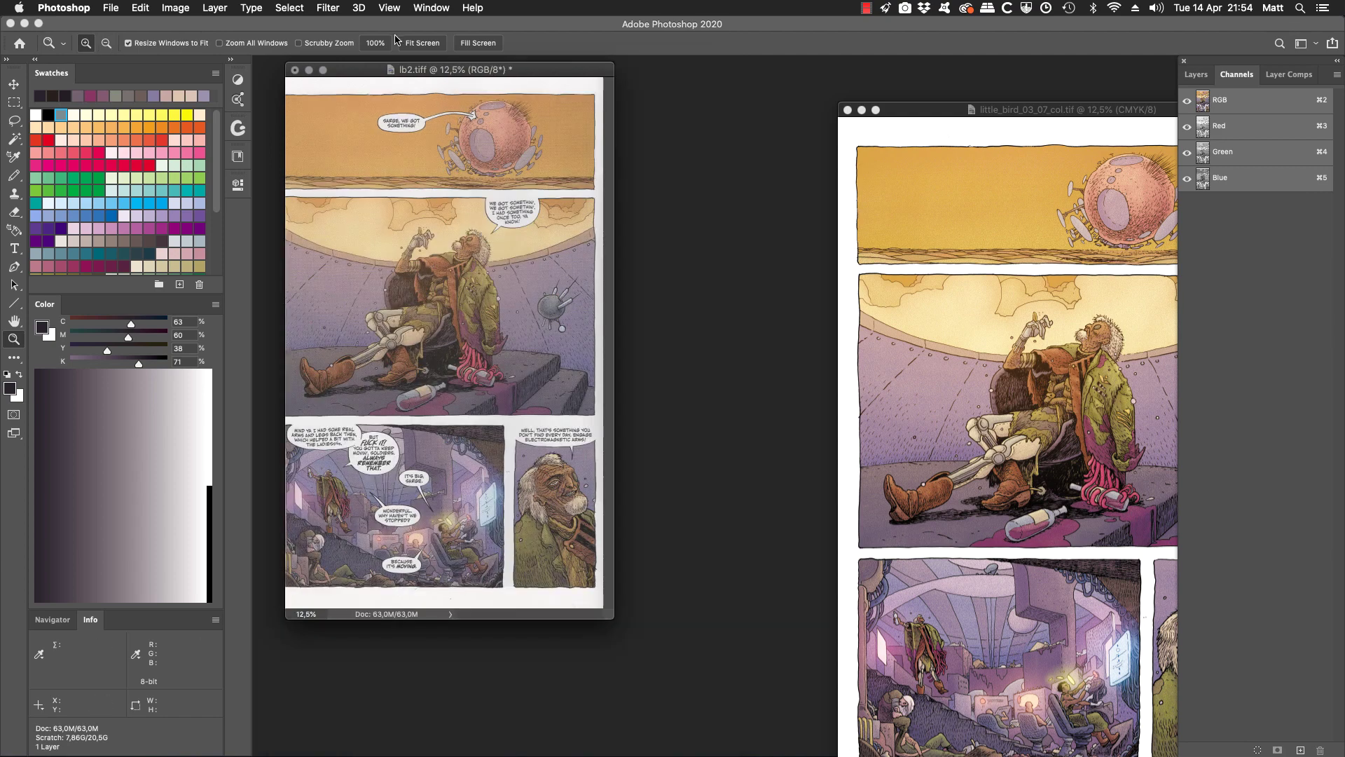
drag(366, 71, 412, 105)
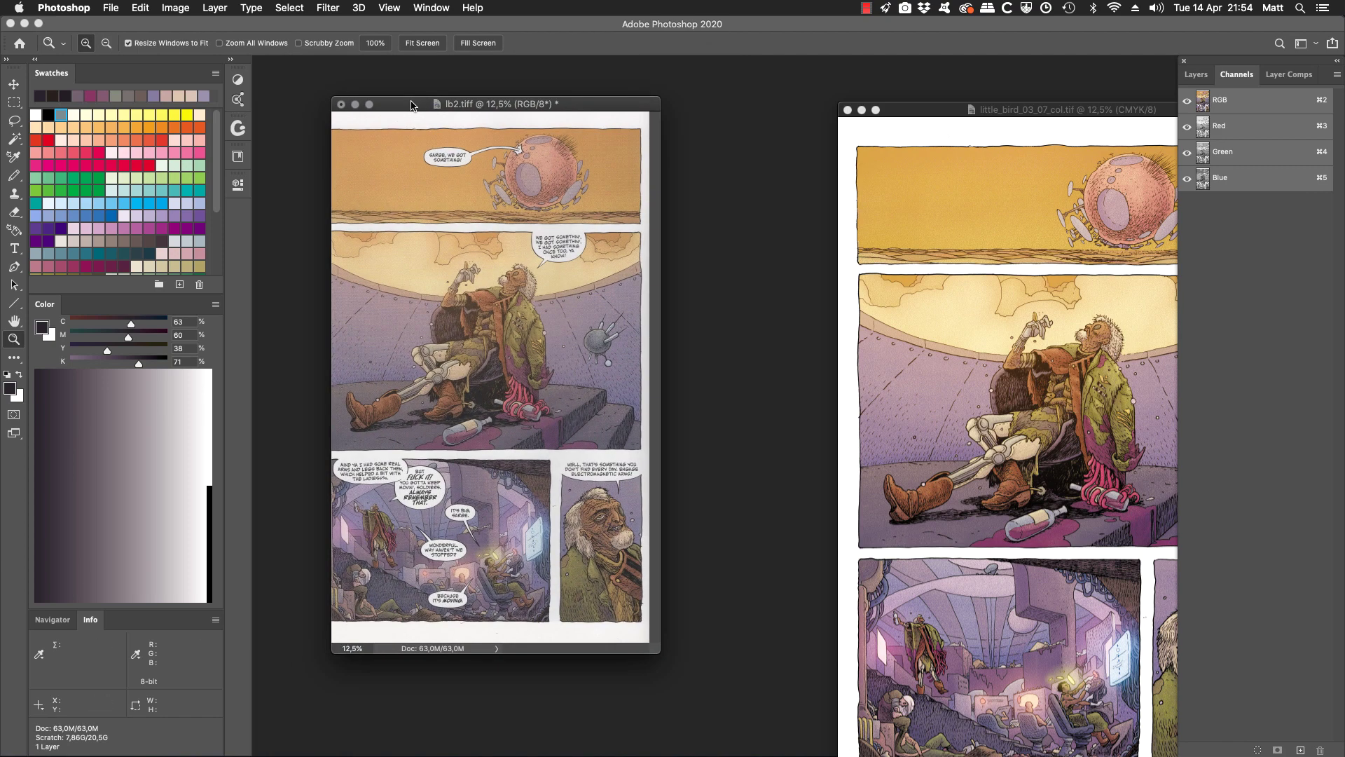
Close lb2.tiff without saving its changes and close little_bird_03_07_col.tif
click(341, 104)
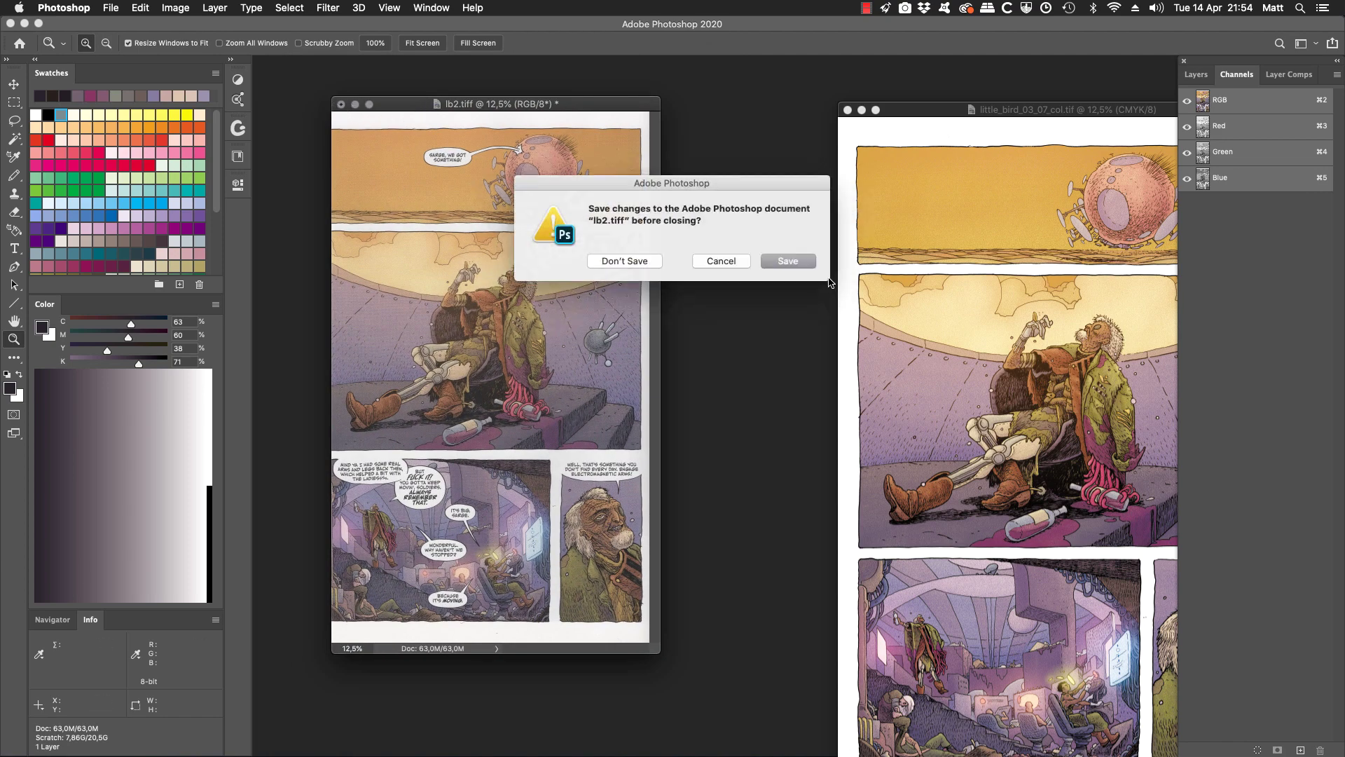
click(637, 262)
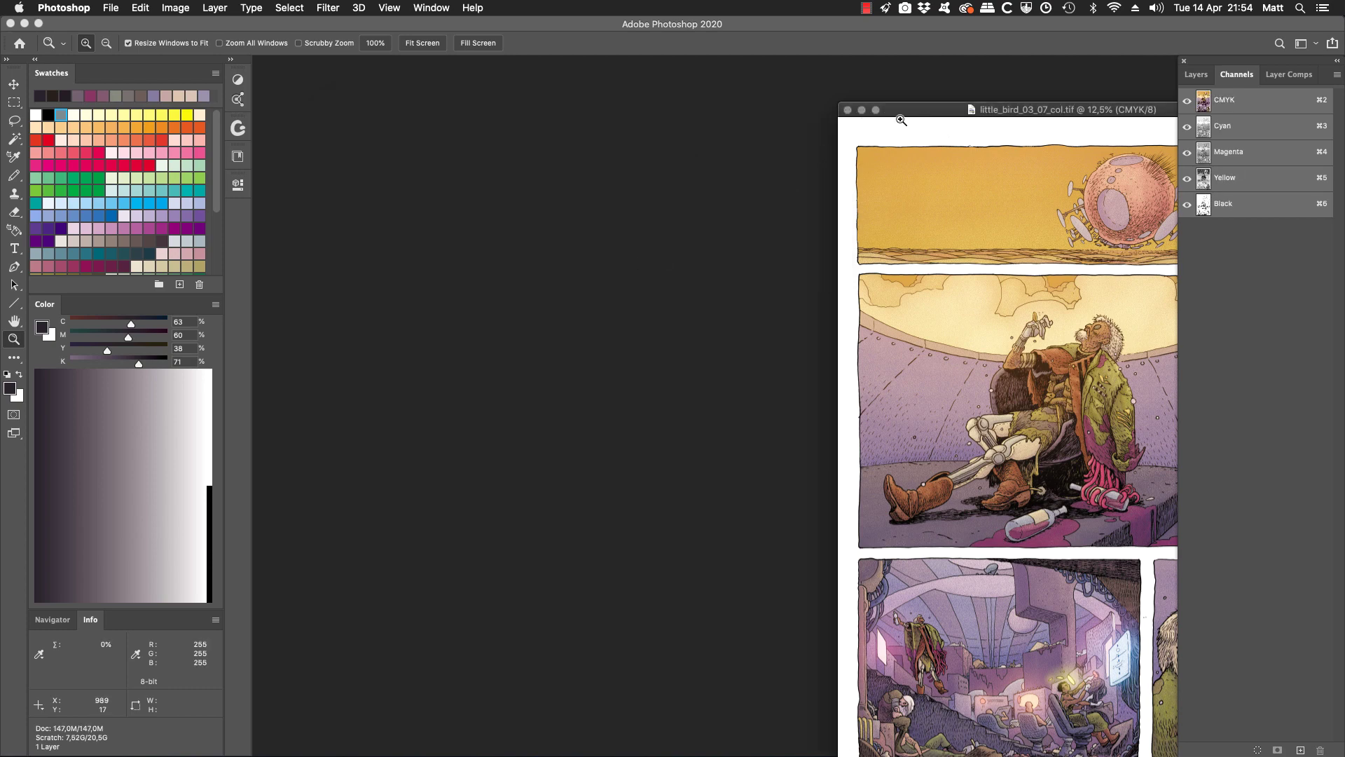
drag(897, 117, 533, 185)
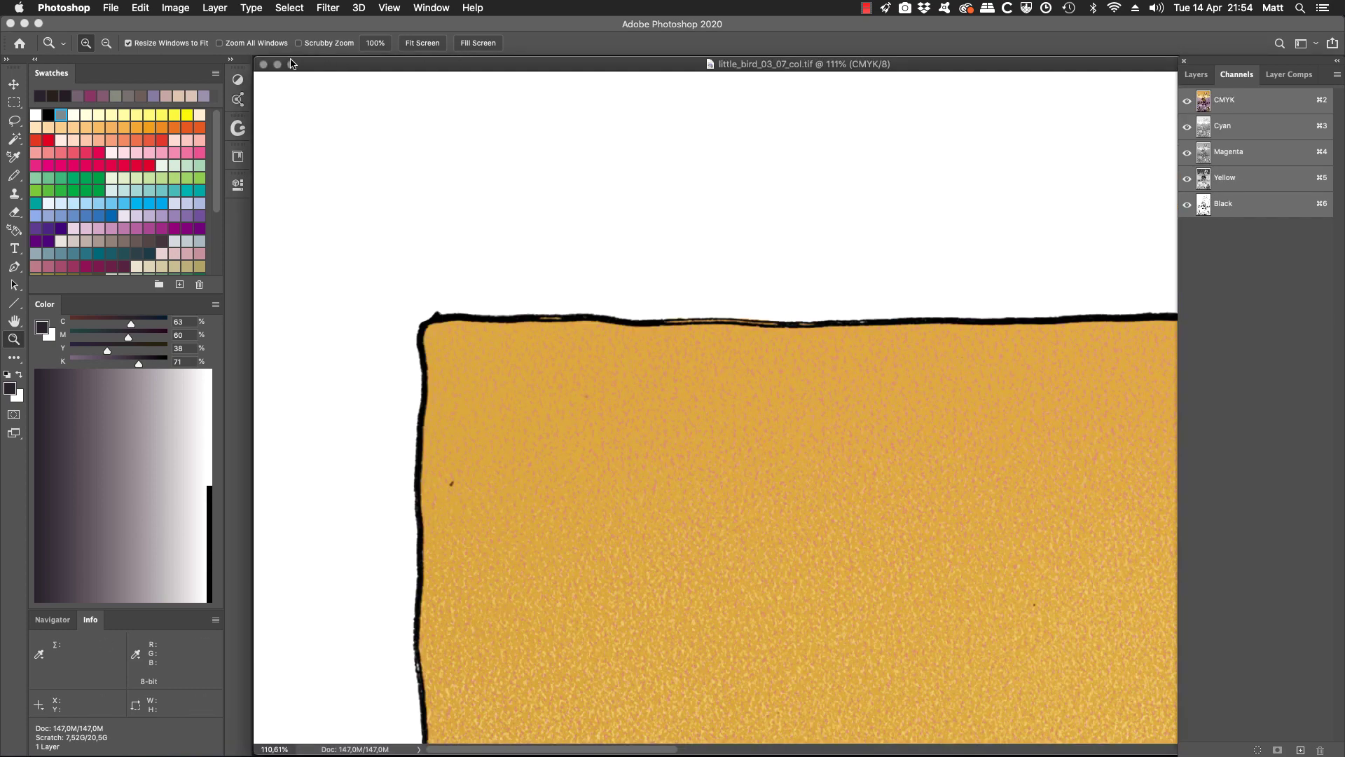
click(263, 64)
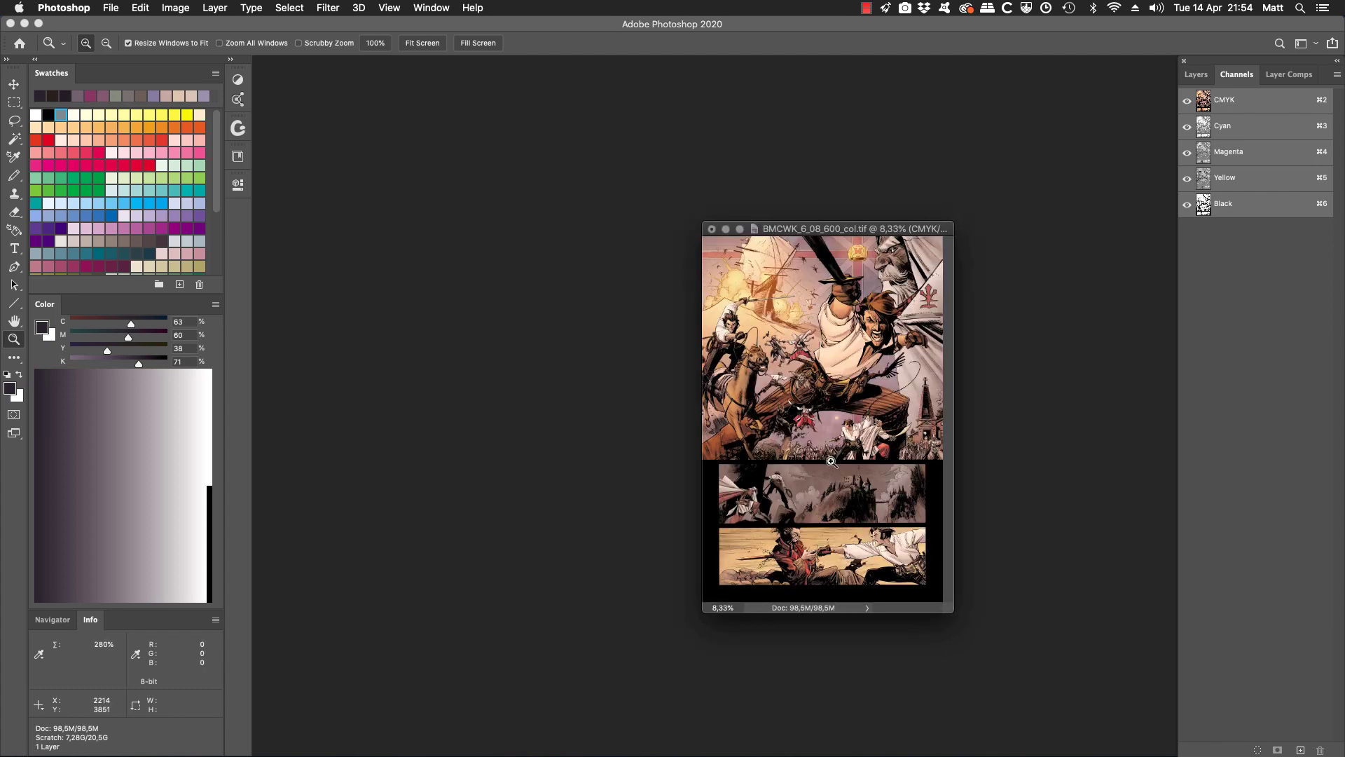
Enlarge BMCWK_6_08_600_col.tif to 12.5% and arrange its window beside the bm.tiff scan
click(836, 344)
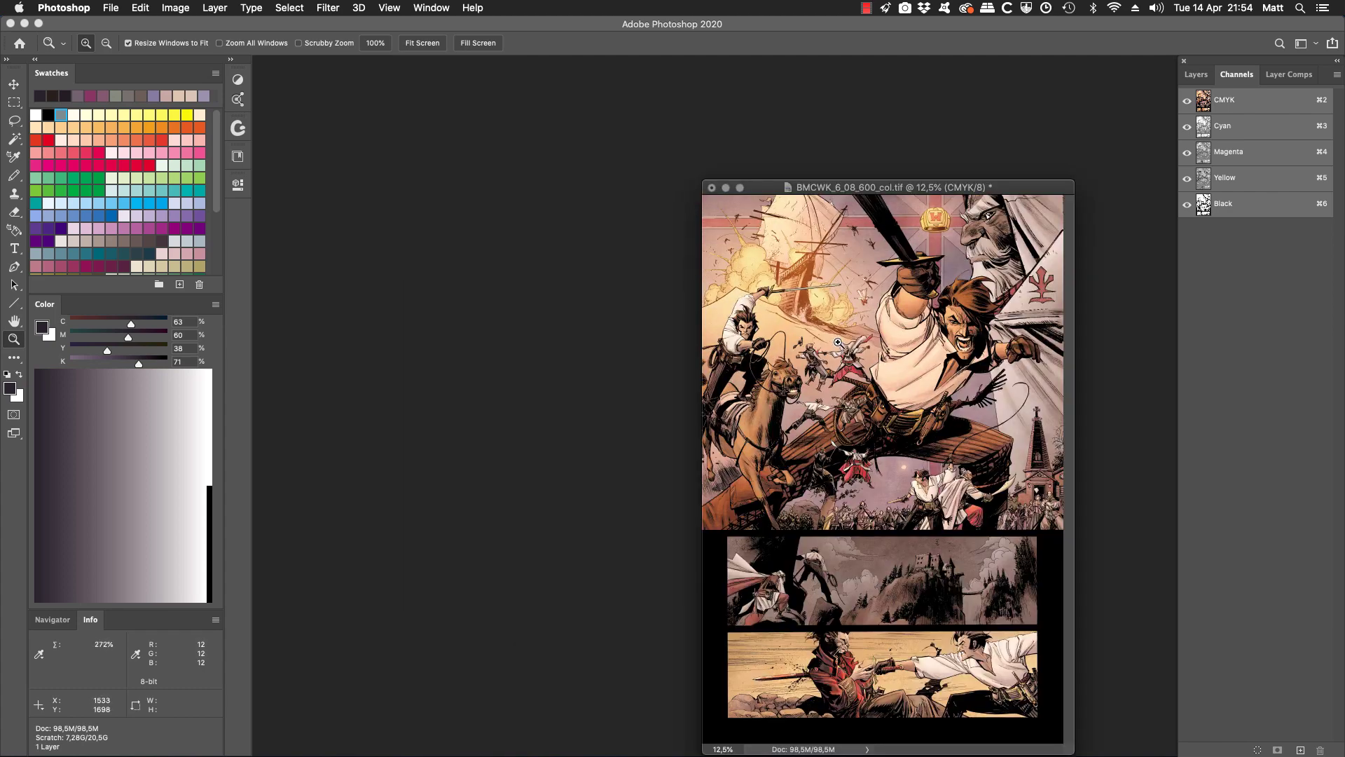
drag(865, 190, 882, 126)
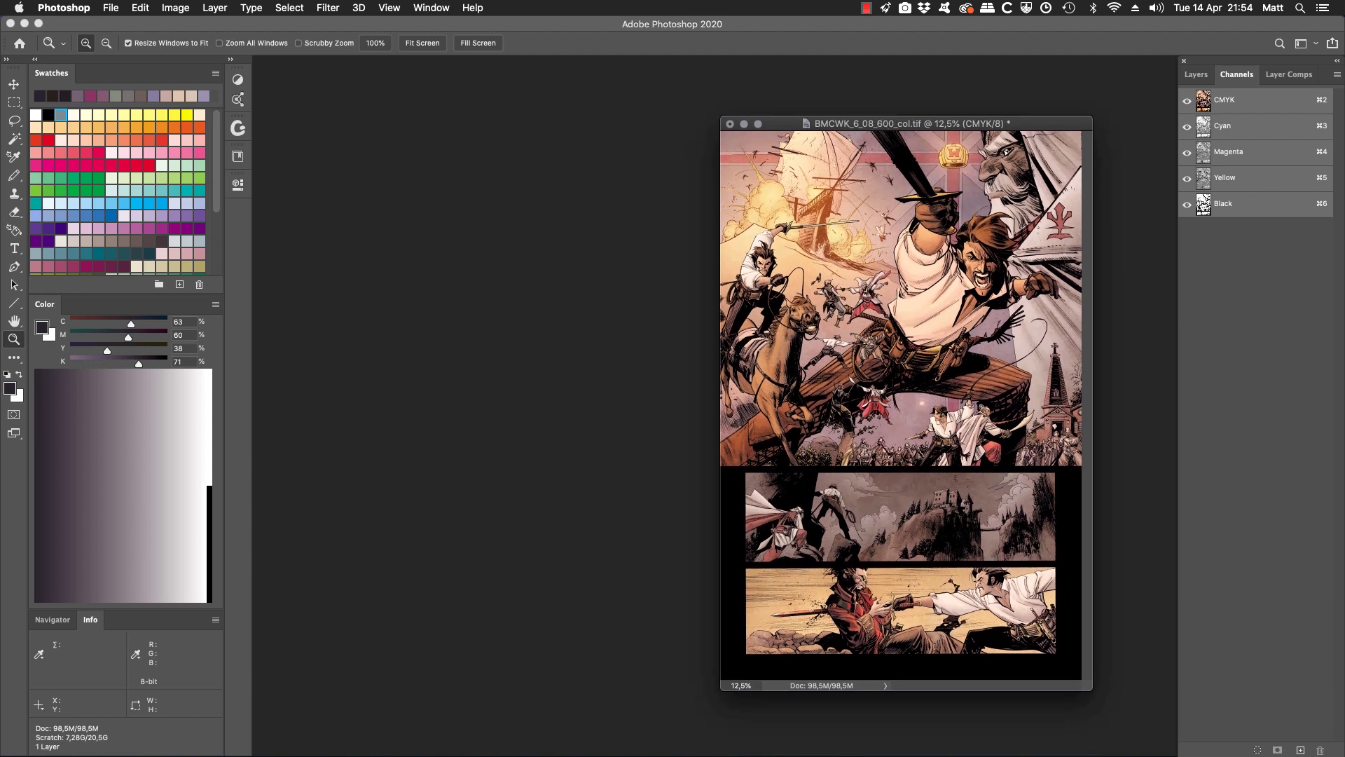
drag(468, 314, 483, 193)
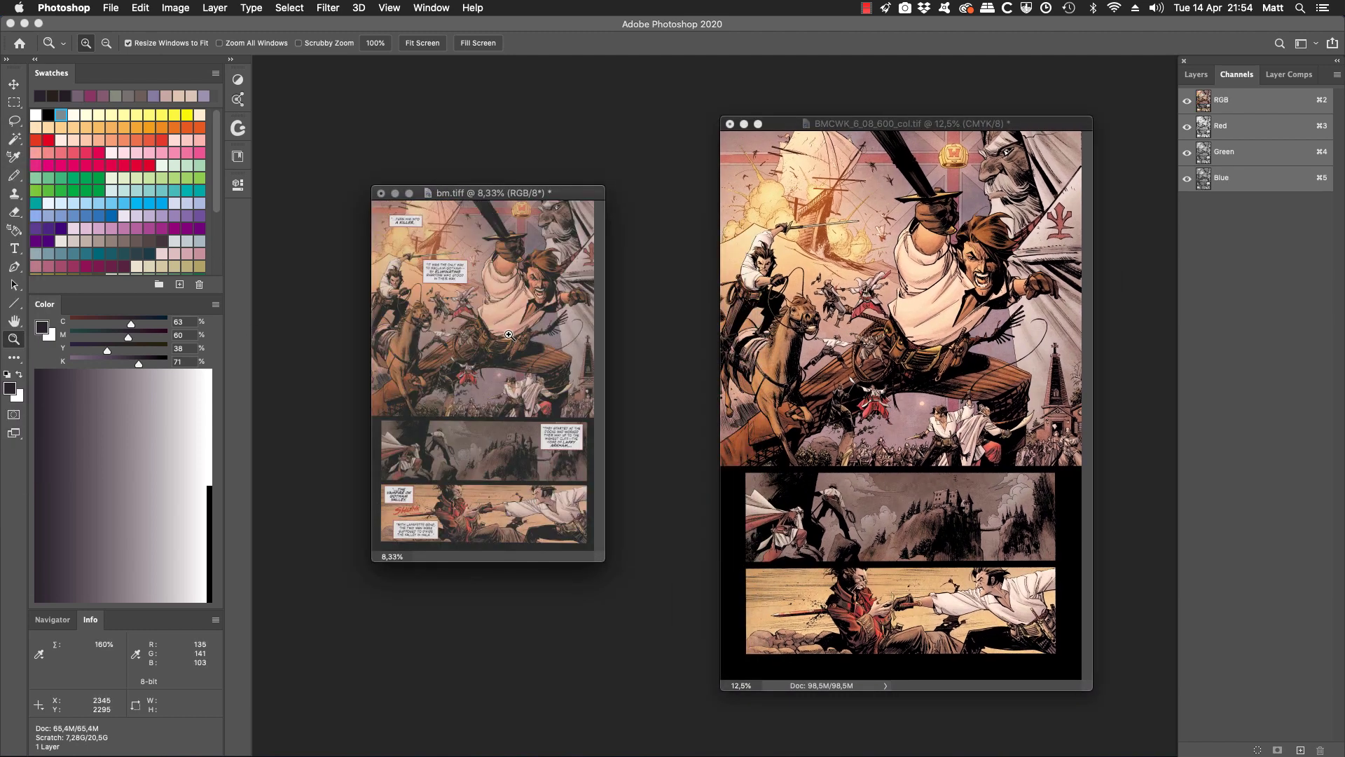
Enlarge the bm.tiff scan to 12.5% and align its window beside the BMCWK_6_08_600_col.tif page
click(509, 335)
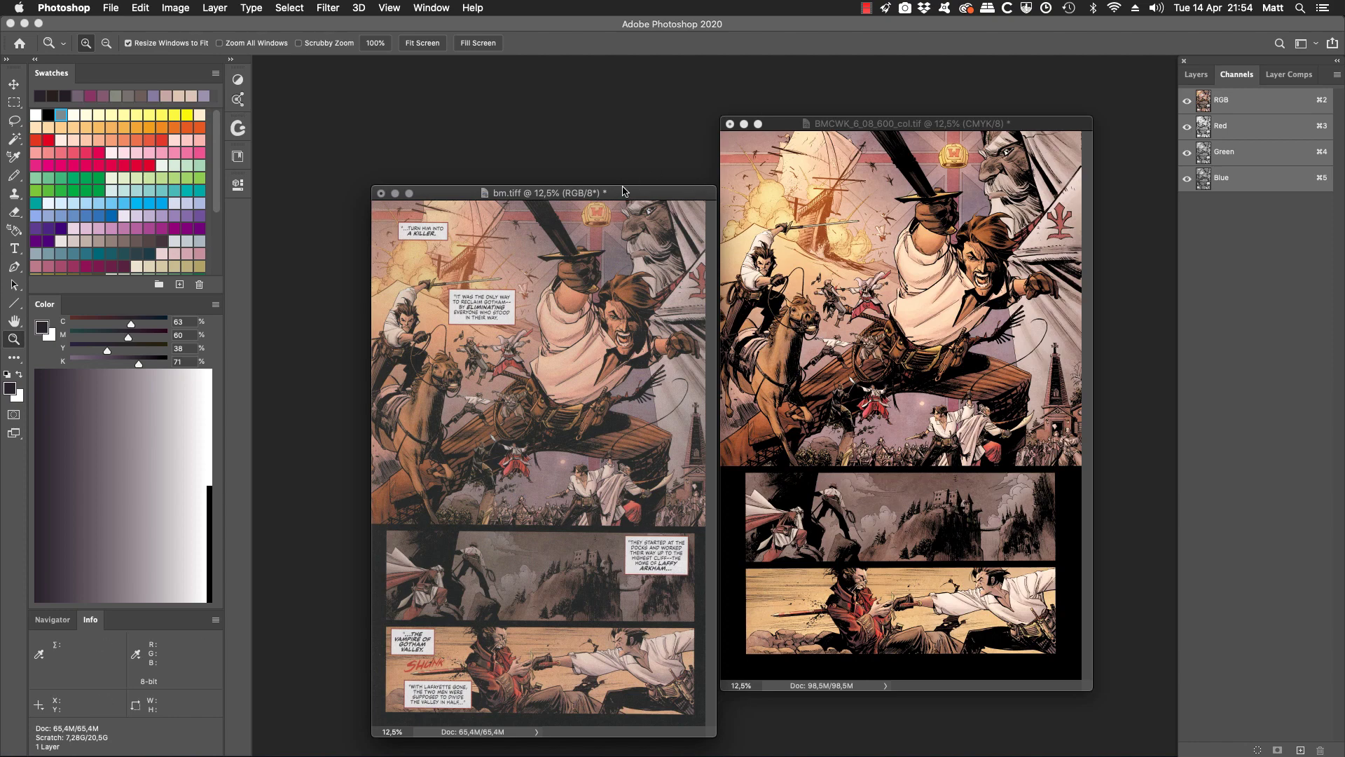
drag(623, 191, 568, 141)
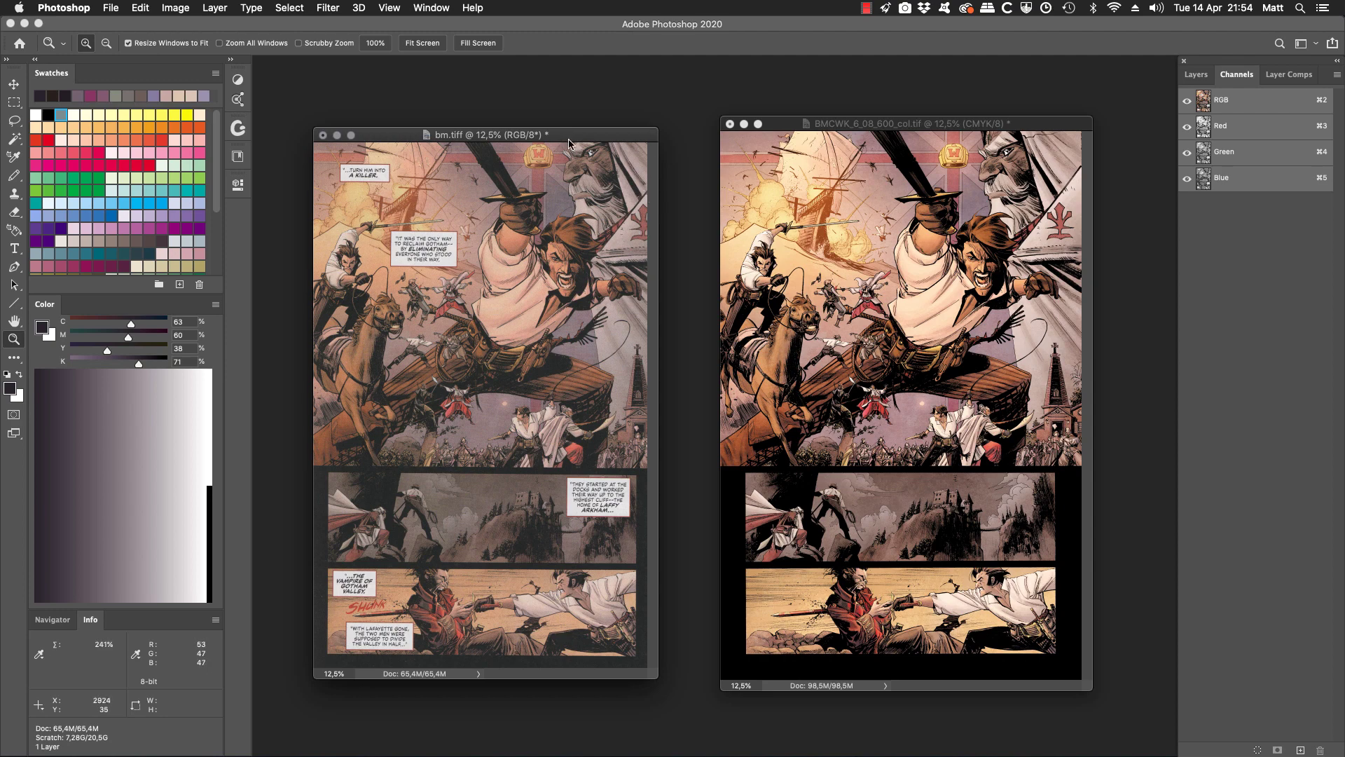
drag(568, 135, 565, 131)
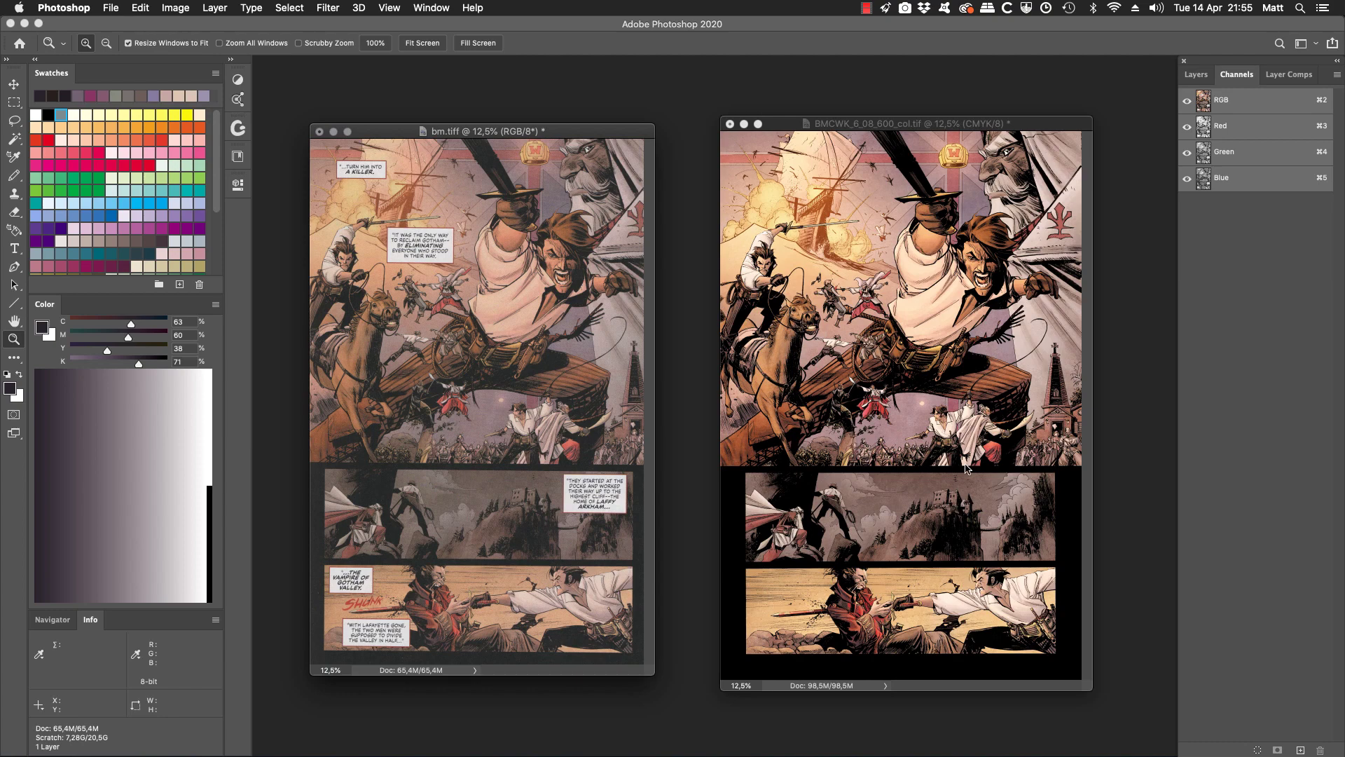
key(f)
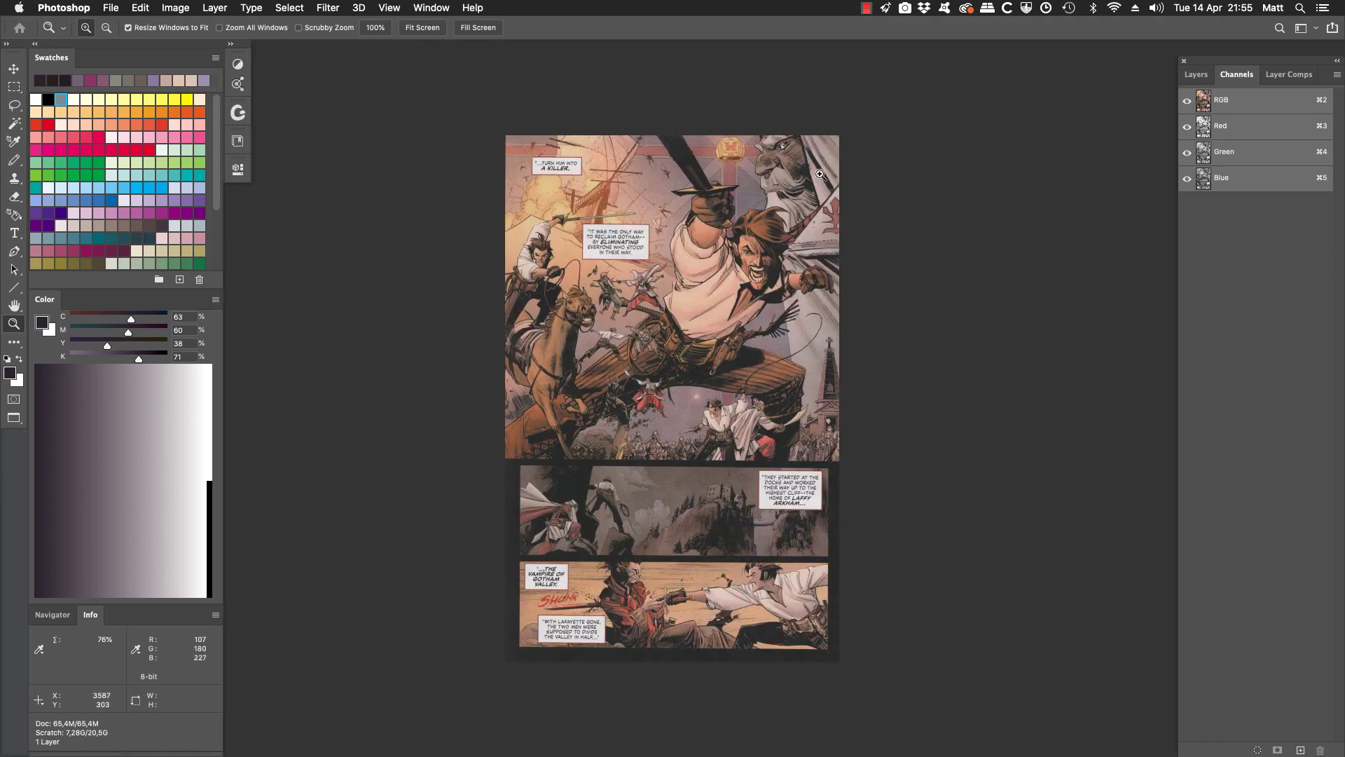
key(f)
key(f)
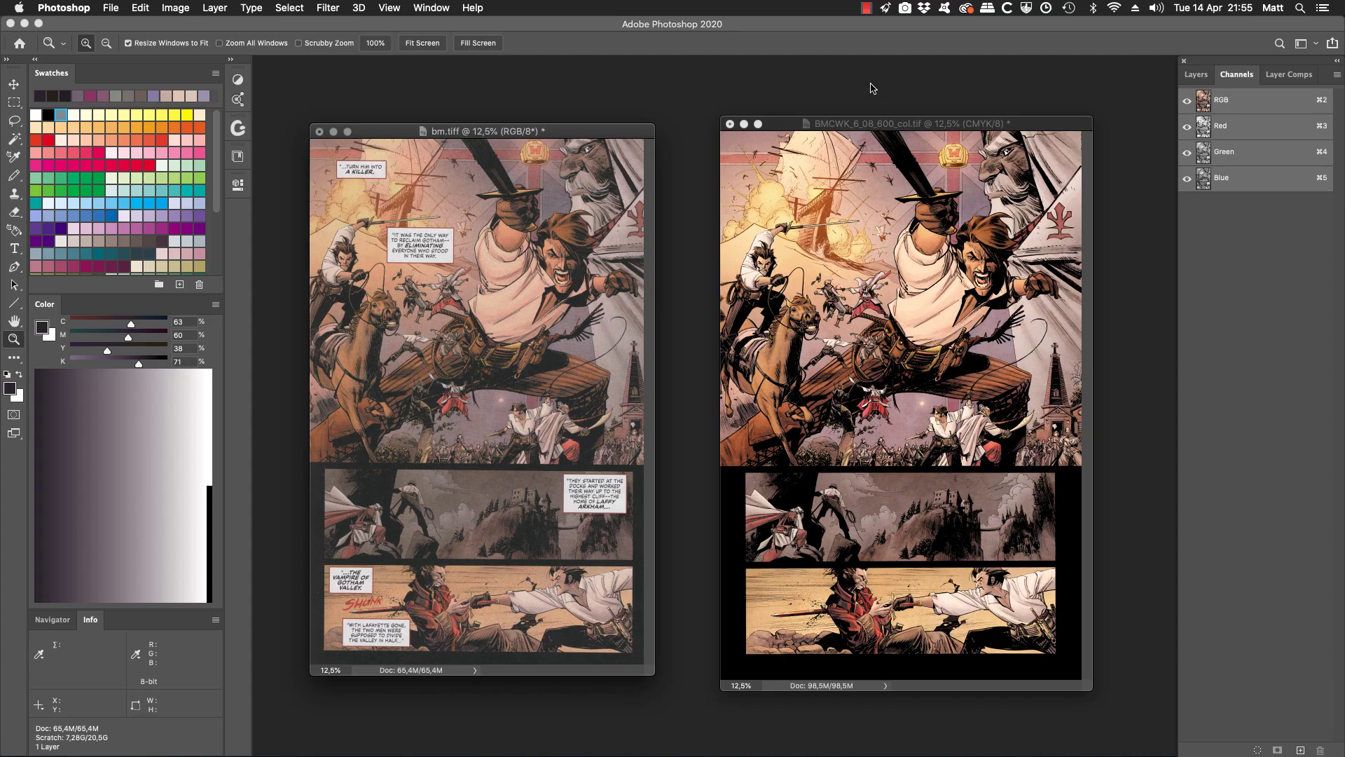
Show BMCWK_6_08_600_col.tif in full-screen mode and examine the white-shirted man in the last panel up close
click(874, 130)
key(f)
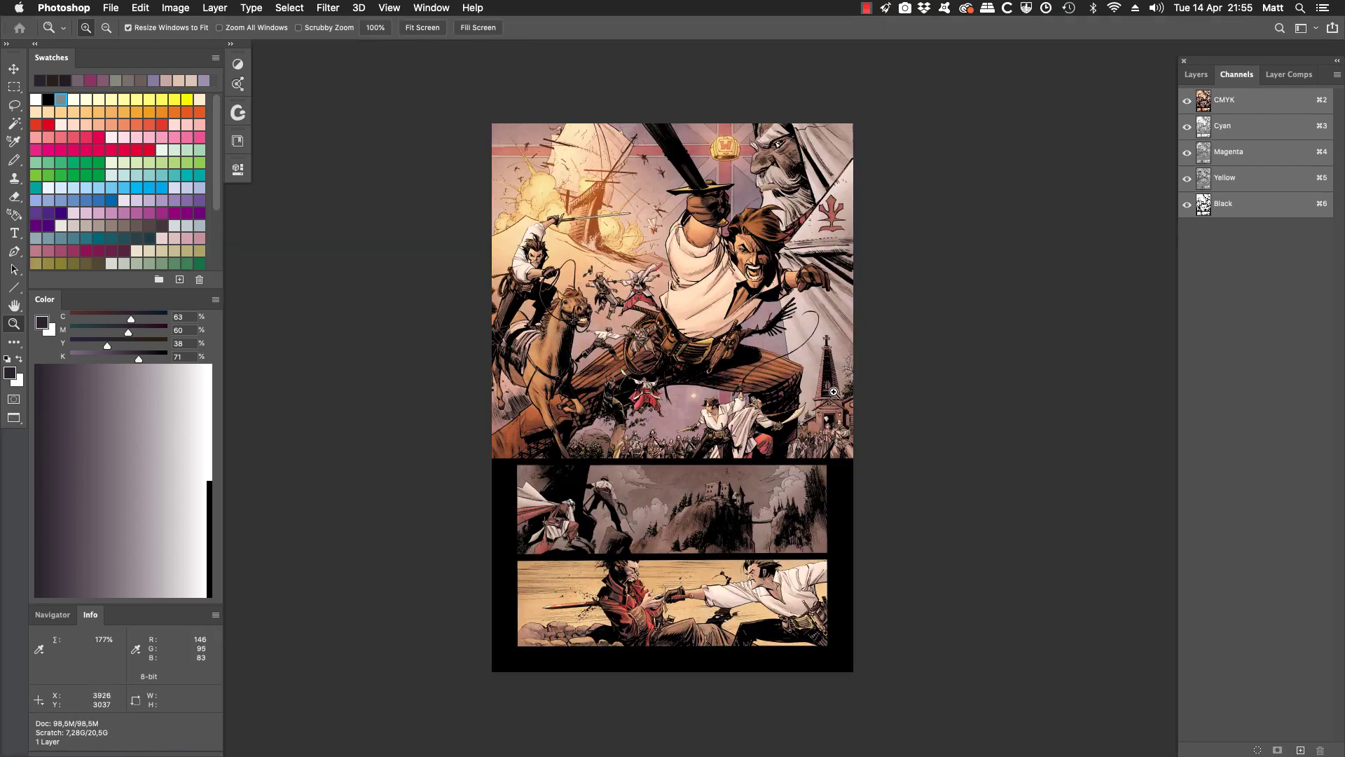
click(781, 603)
drag(776, 575, 898, 545)
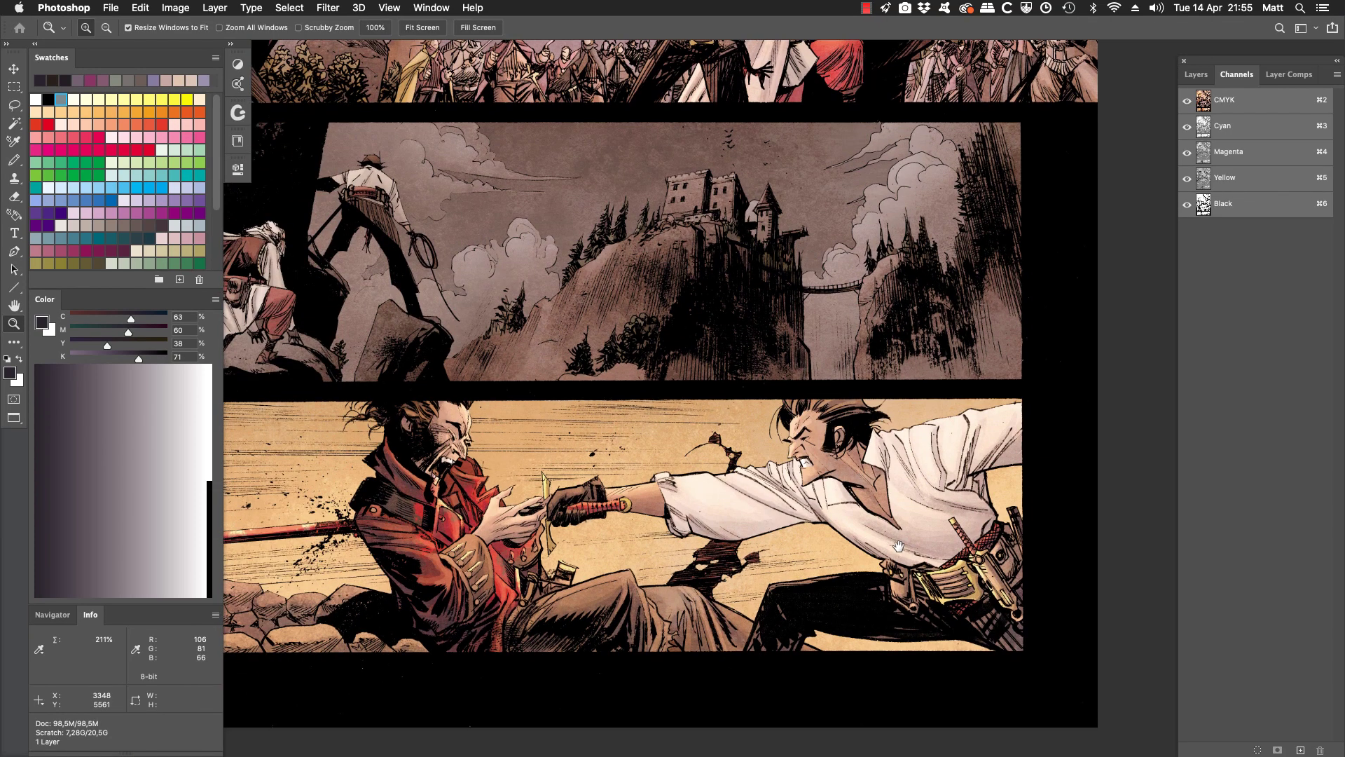
drag(1015, 311, 685, 641)
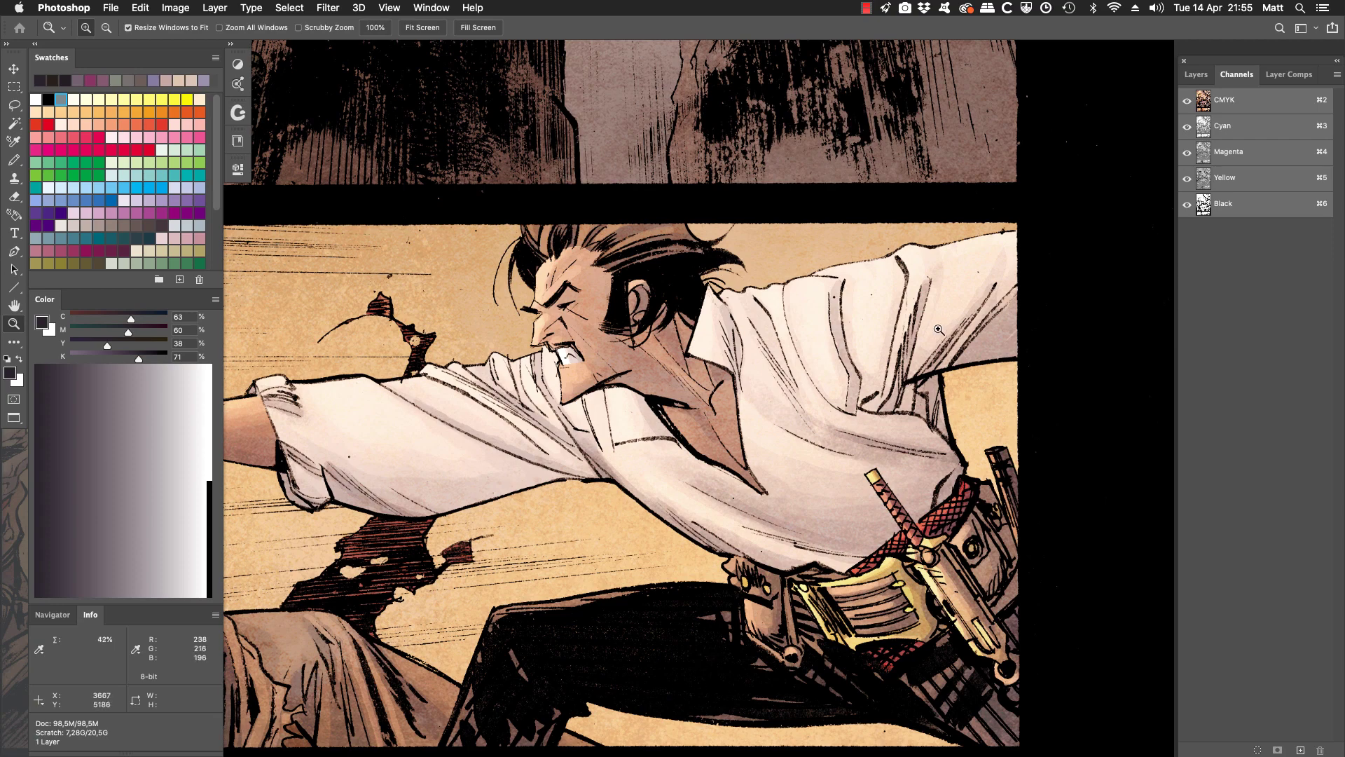
Display only the Black channel and examine the line art across the last panel
click(1228, 204)
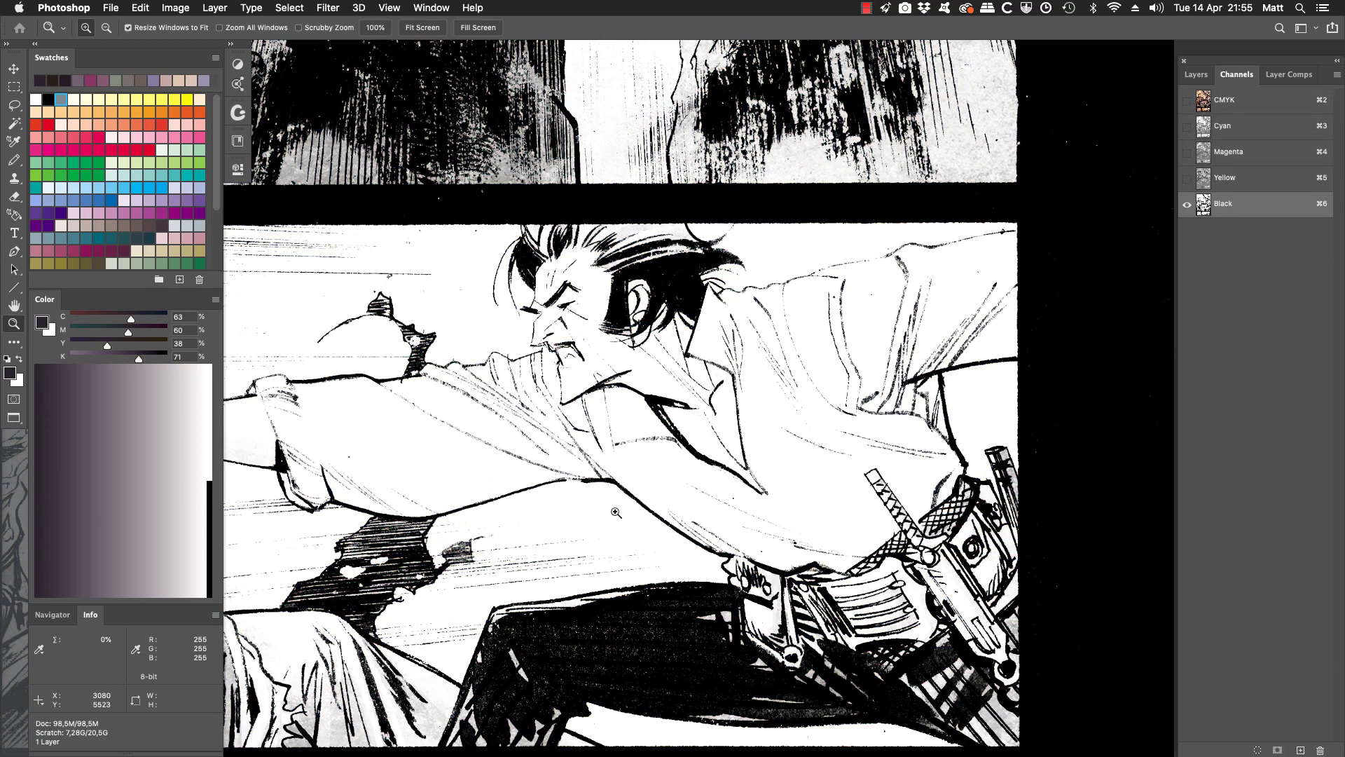
alt+click(594, 385)
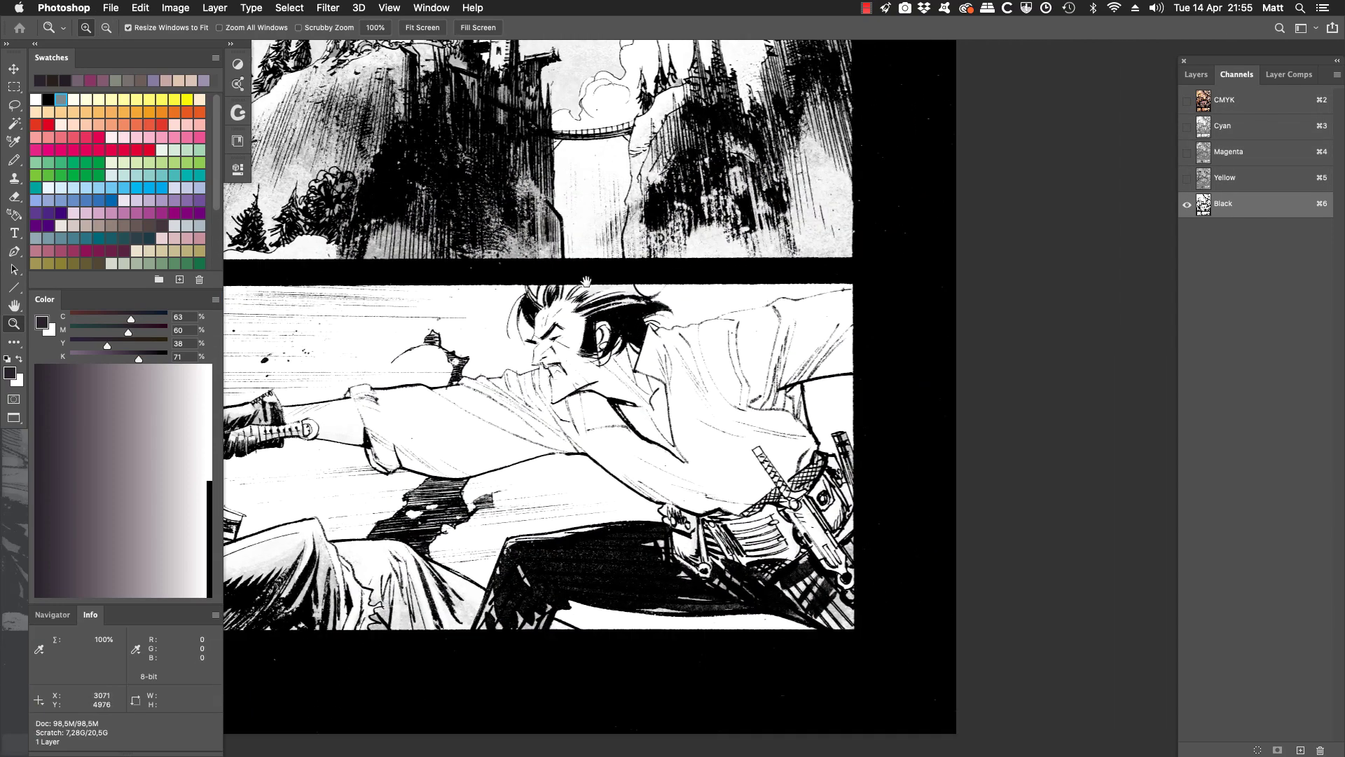
drag(587, 282, 1028, 418)
drag(633, 468, 1089, 403)
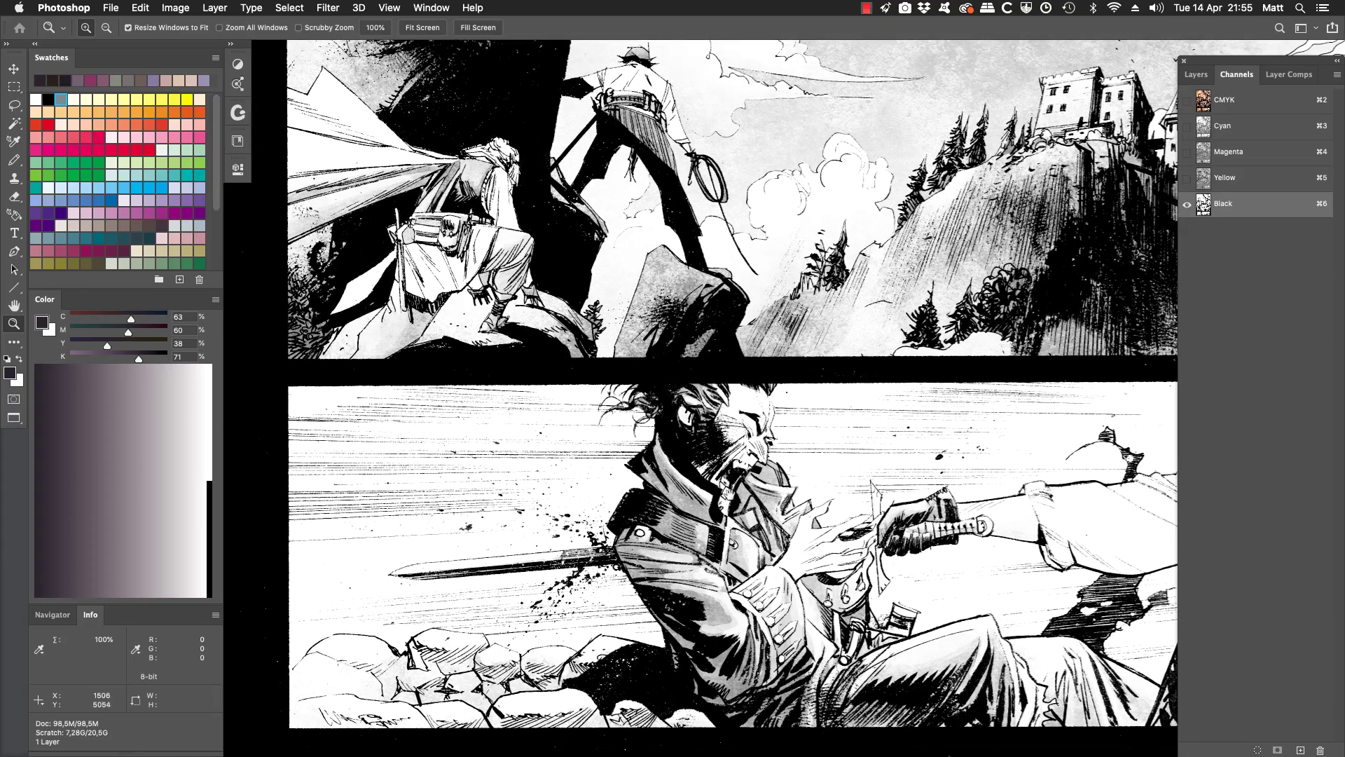
Examine the Black channel's line art and grey tones in the large battle panel, in detail and as a whole
drag(840, 105, 827, 466)
drag(1047, 282, 960, 452)
drag(903, 372, 859, 582)
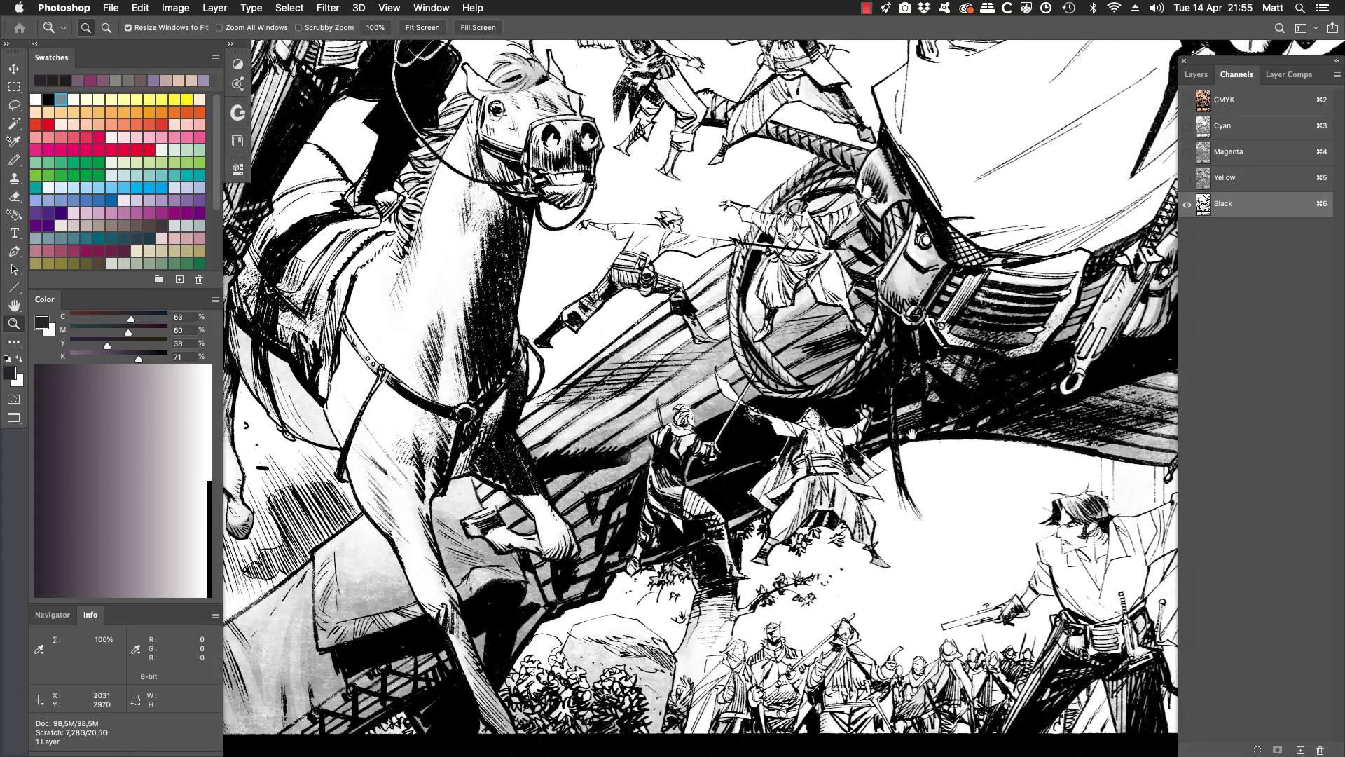
drag(912, 336, 716, 634)
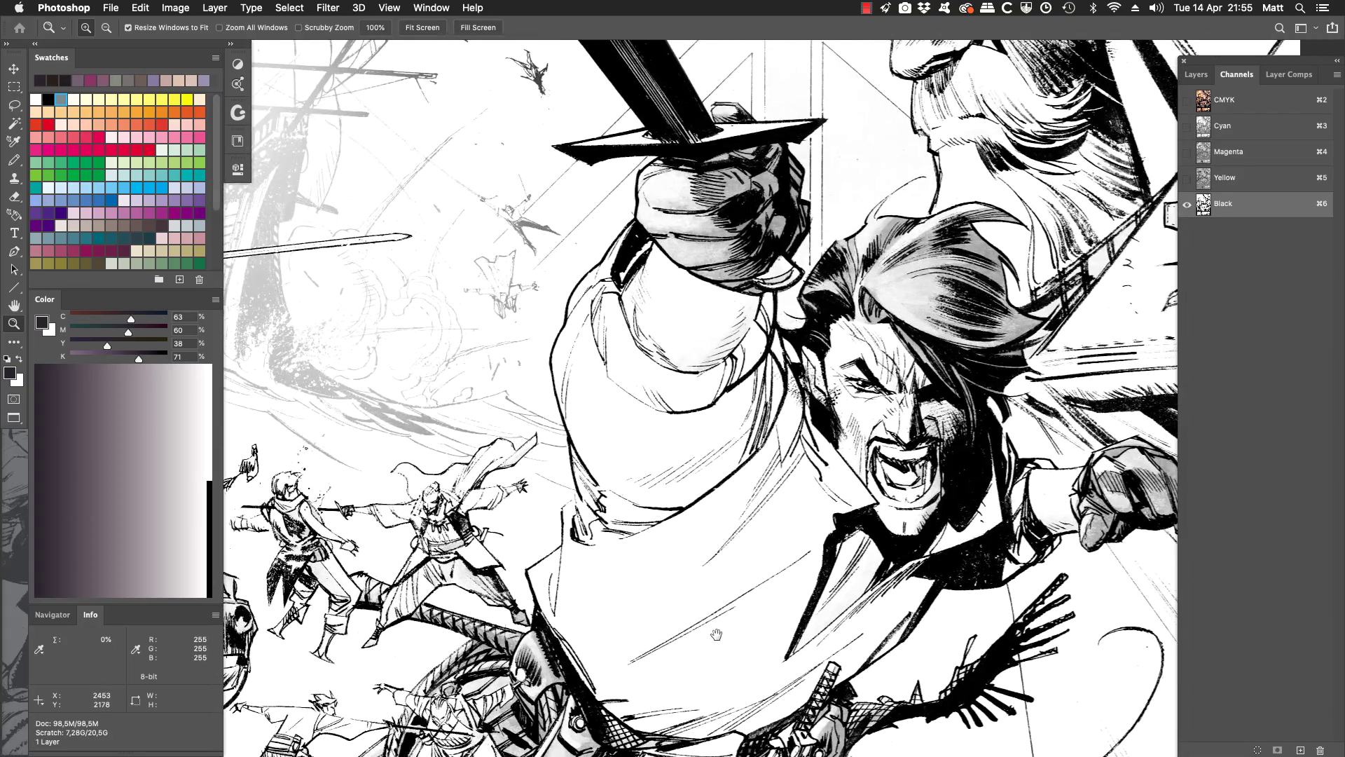
alt+click(657, 545)
alt+click(657, 545)
scroll(701, 420, down, 5)
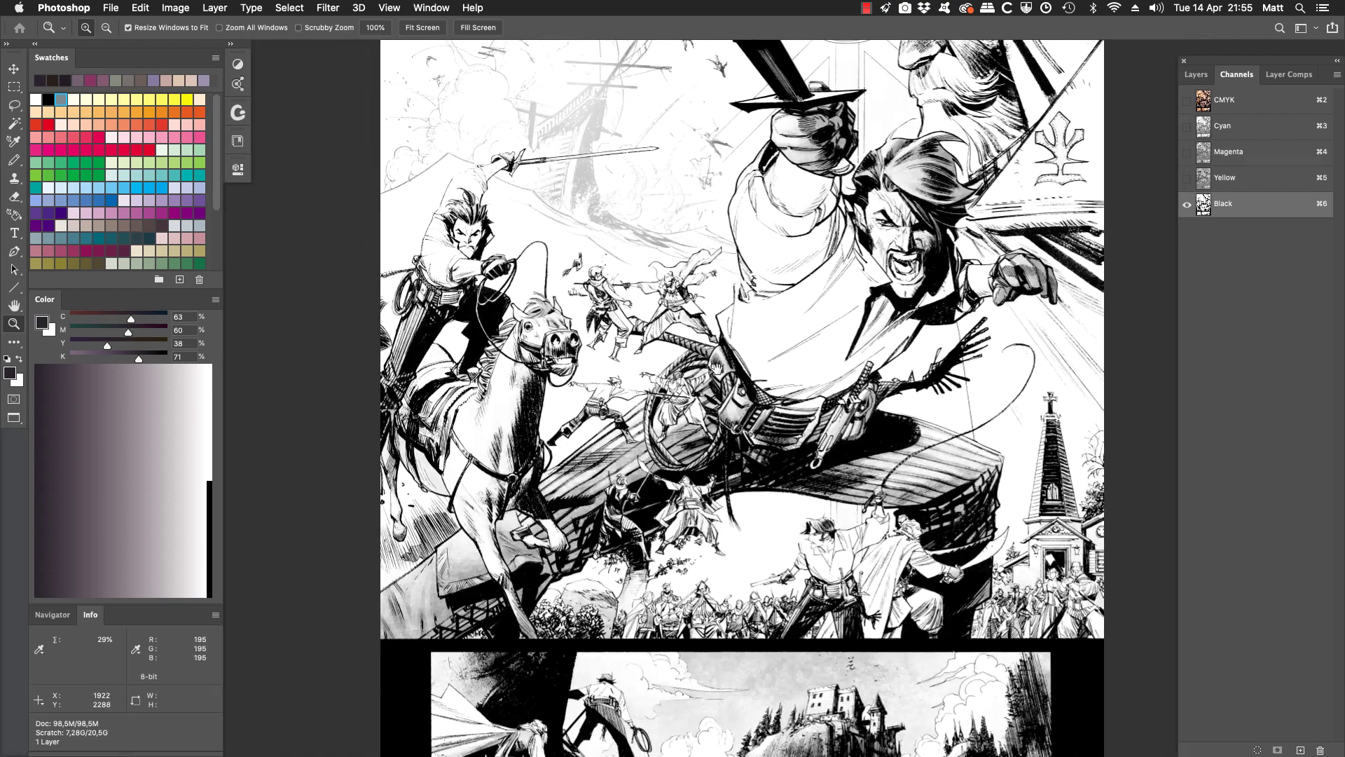
scroll(764, 420, down, 2)
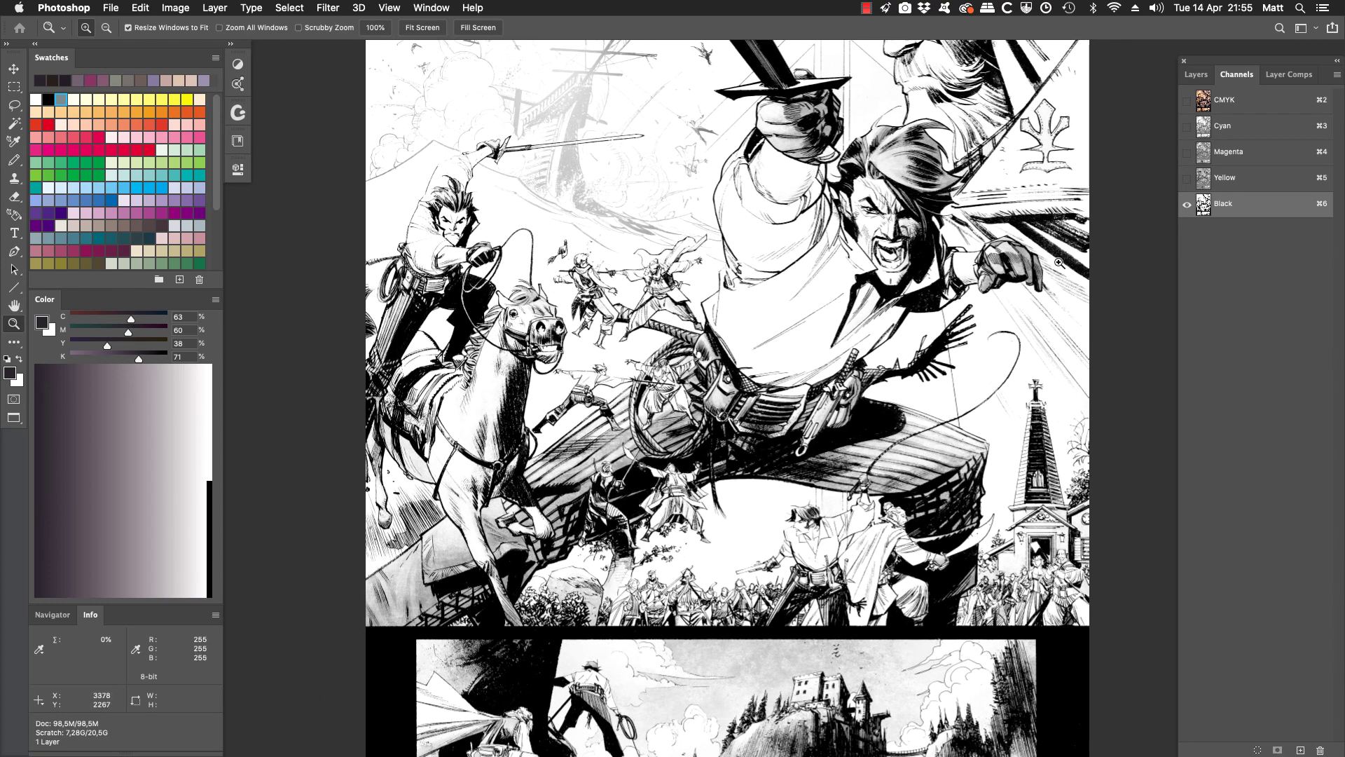
Display the full CMYK composite again and sample the browns of the leaping swordsman's striped leg
click(1259, 105)
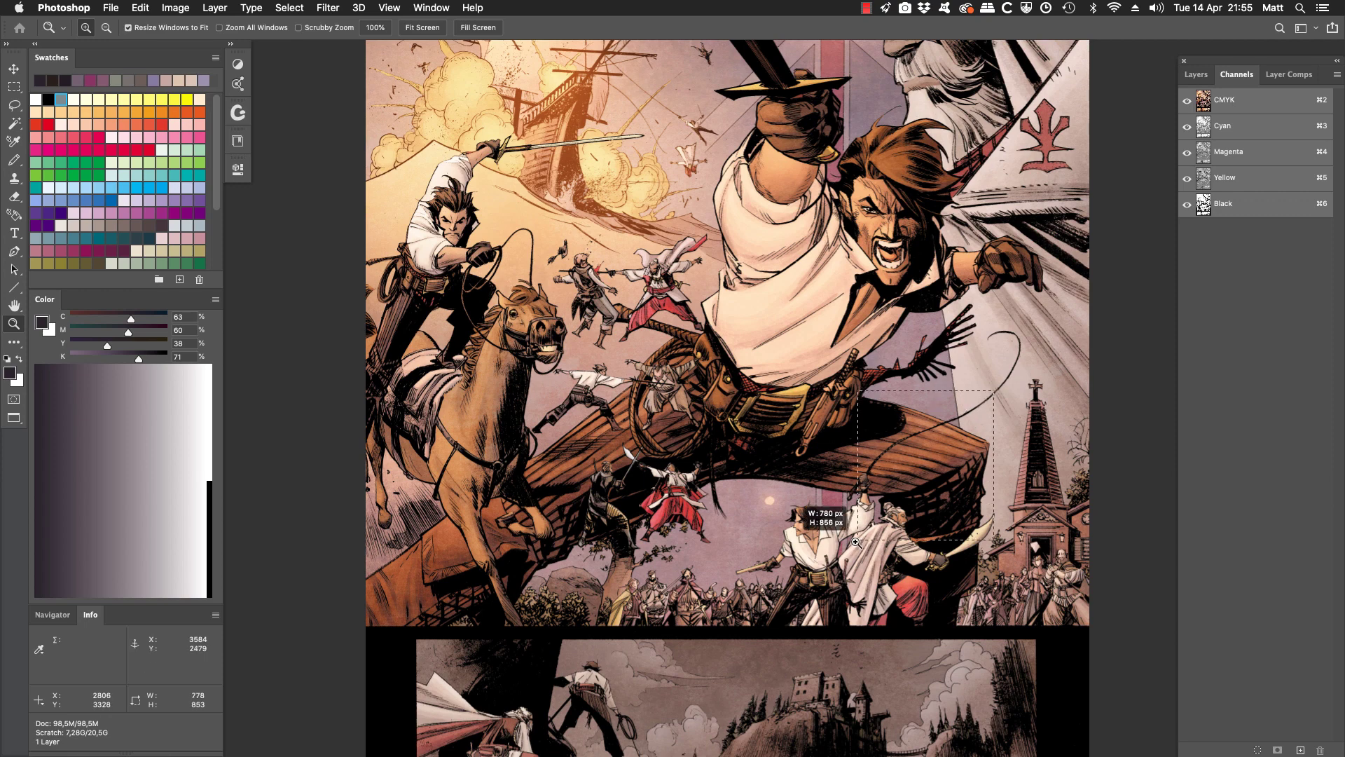
click(831, 534)
key(i)
click(709, 438)
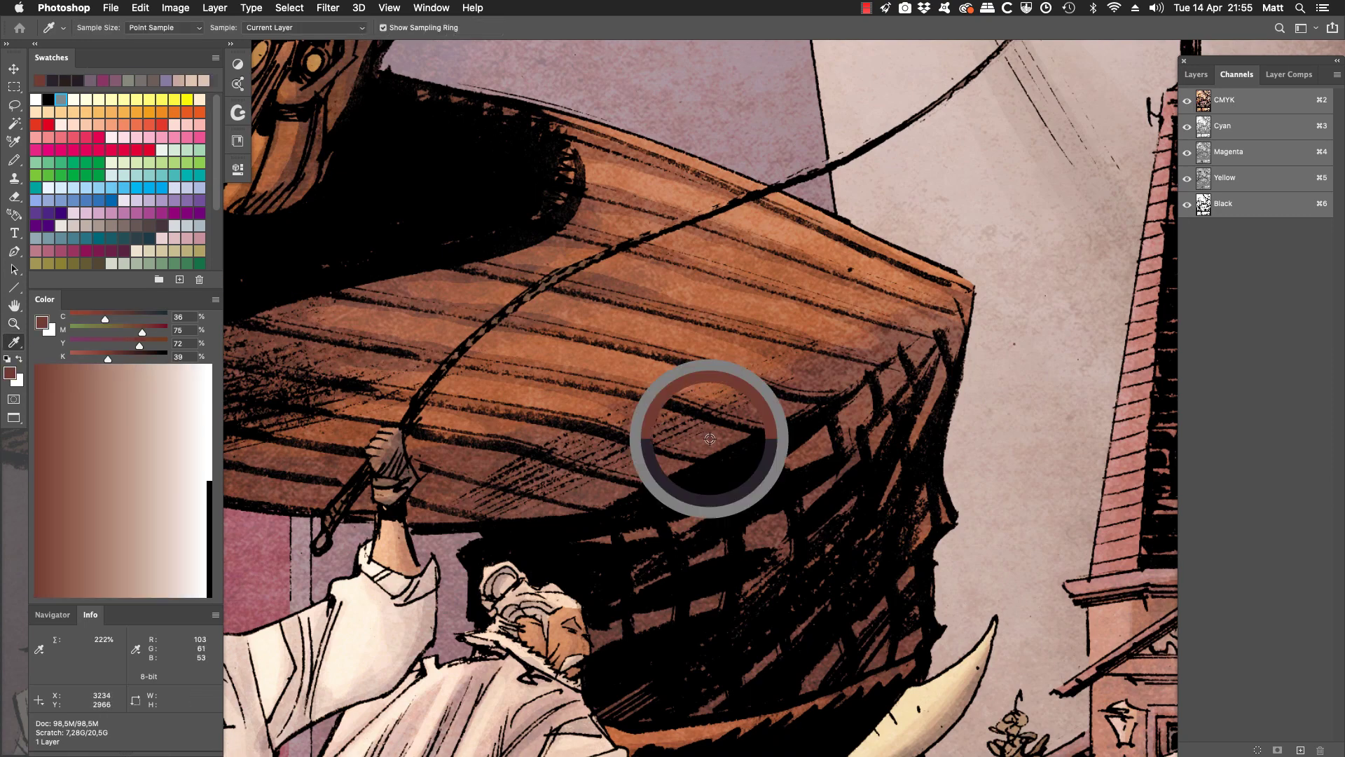
click(350, 358)
Sample several browns from the striped trousers of the man with the whip in the middle panel
key(z)
alt+click(735, 572)
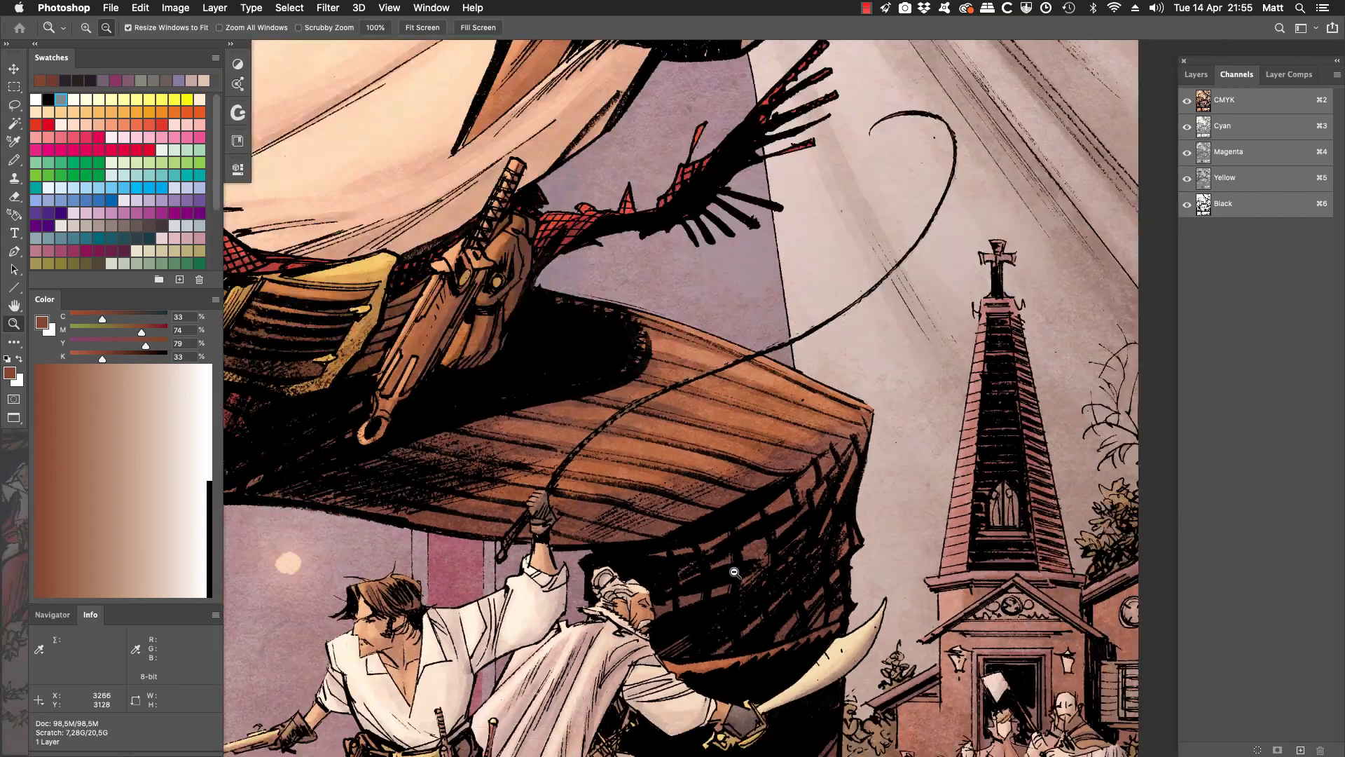
drag(735, 572, 890, 353)
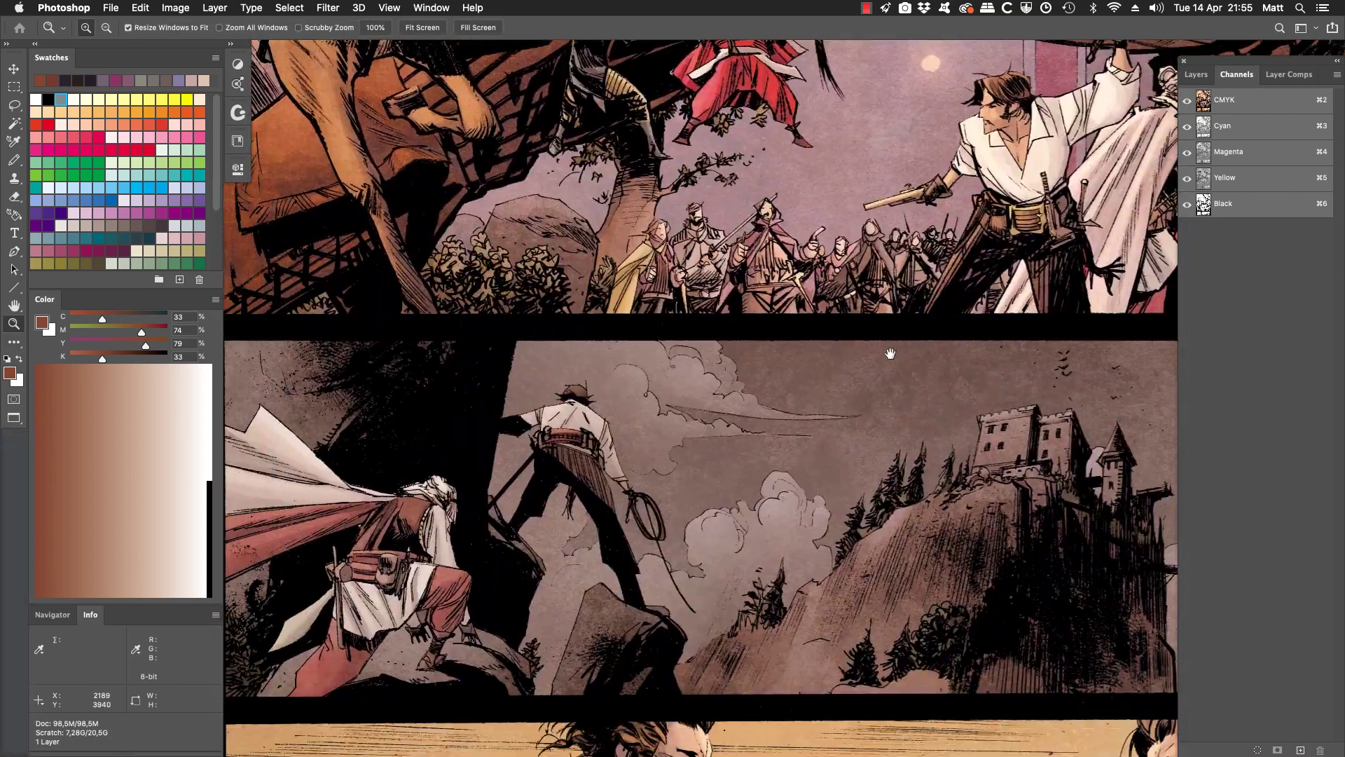
click(481, 574)
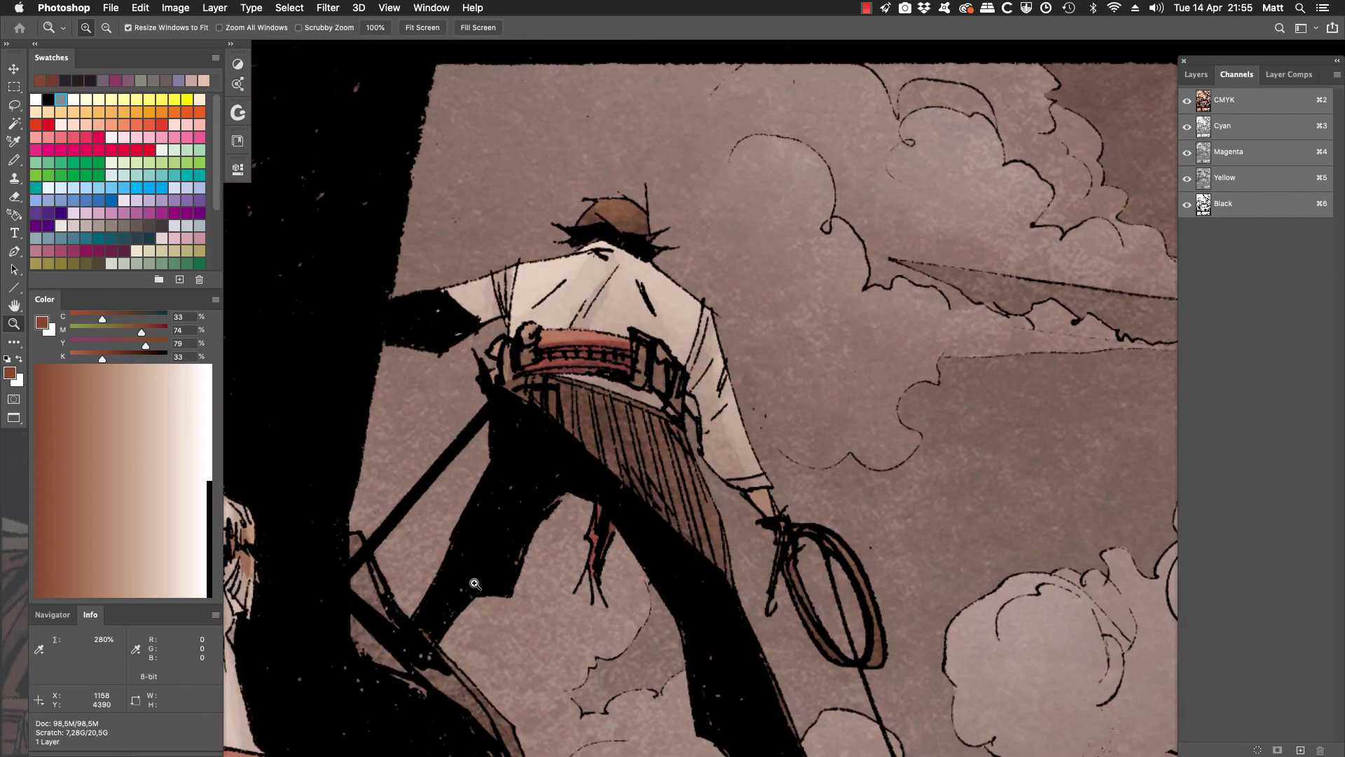
key(i)
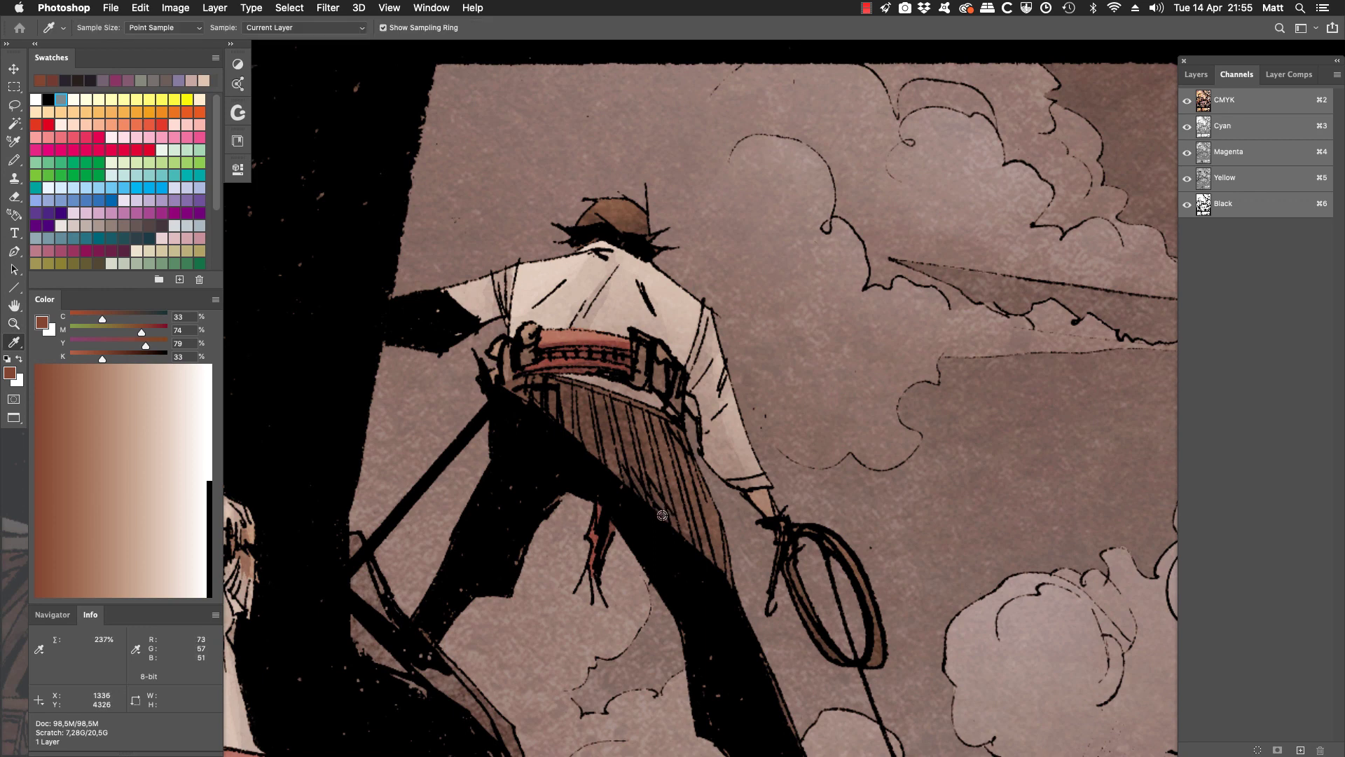
click(662, 515)
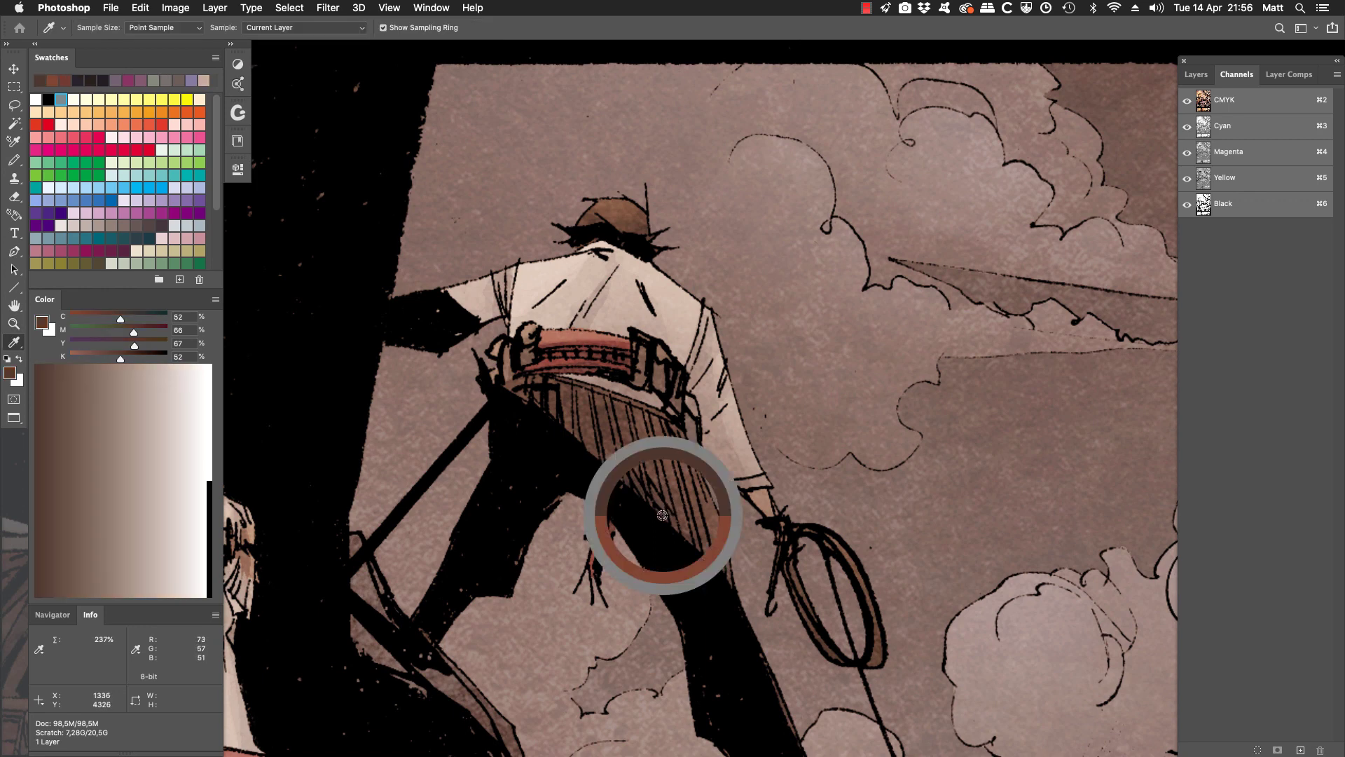
click(567, 417)
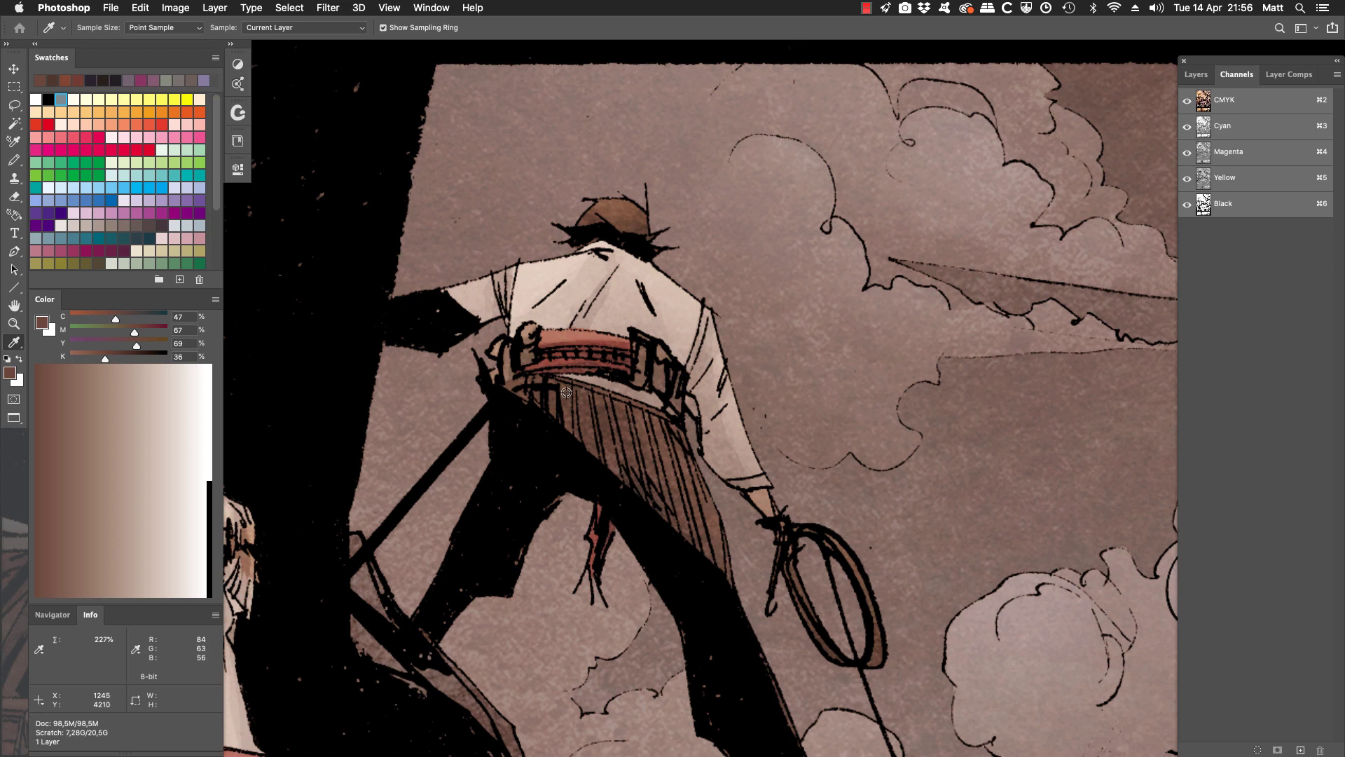
click(566, 393)
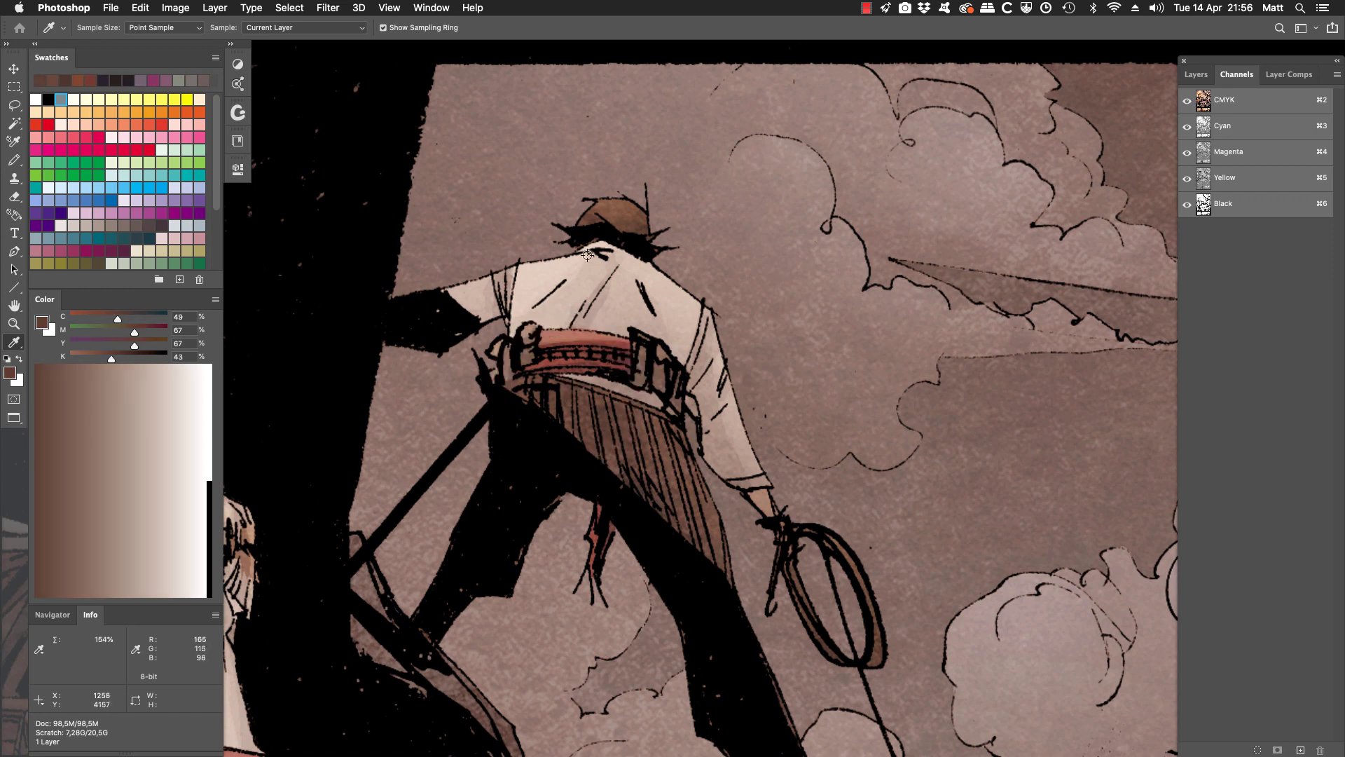
Sample the lighter and darker browns of the hat worn by the man with the whip
click(588, 217)
click(595, 217)
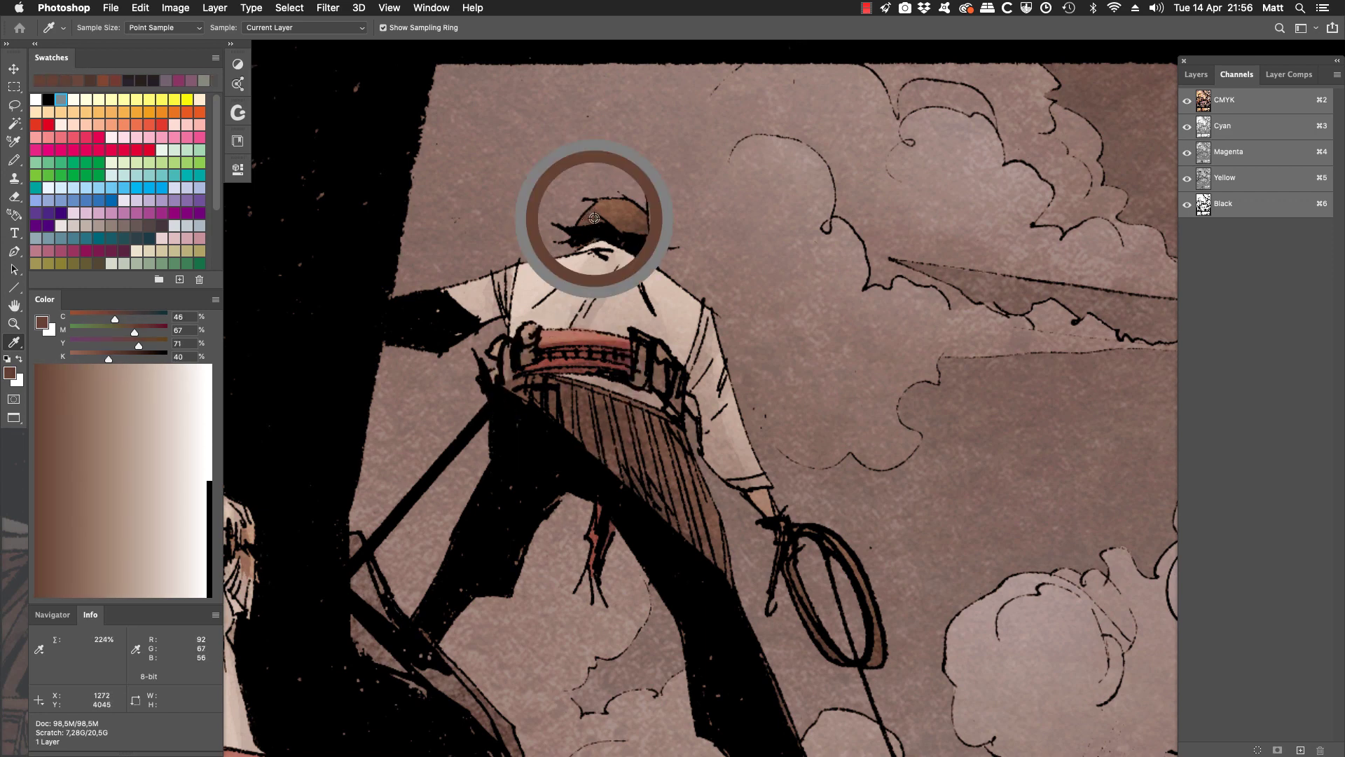
click(639, 230)
Sample the shaded reddish brown on the crouching caped figure's tunic in the middle panel
key(z)
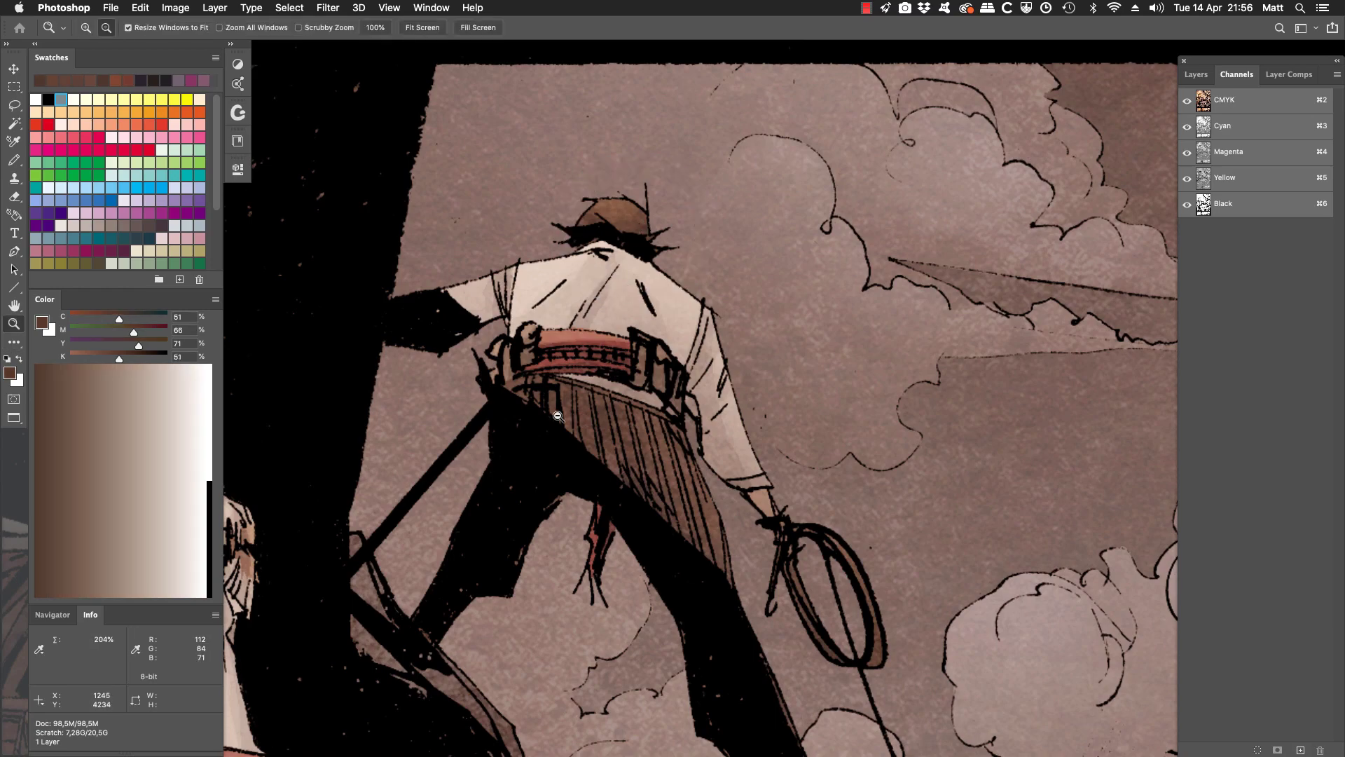
alt+click(557, 416)
drag(557, 472, 604, 357)
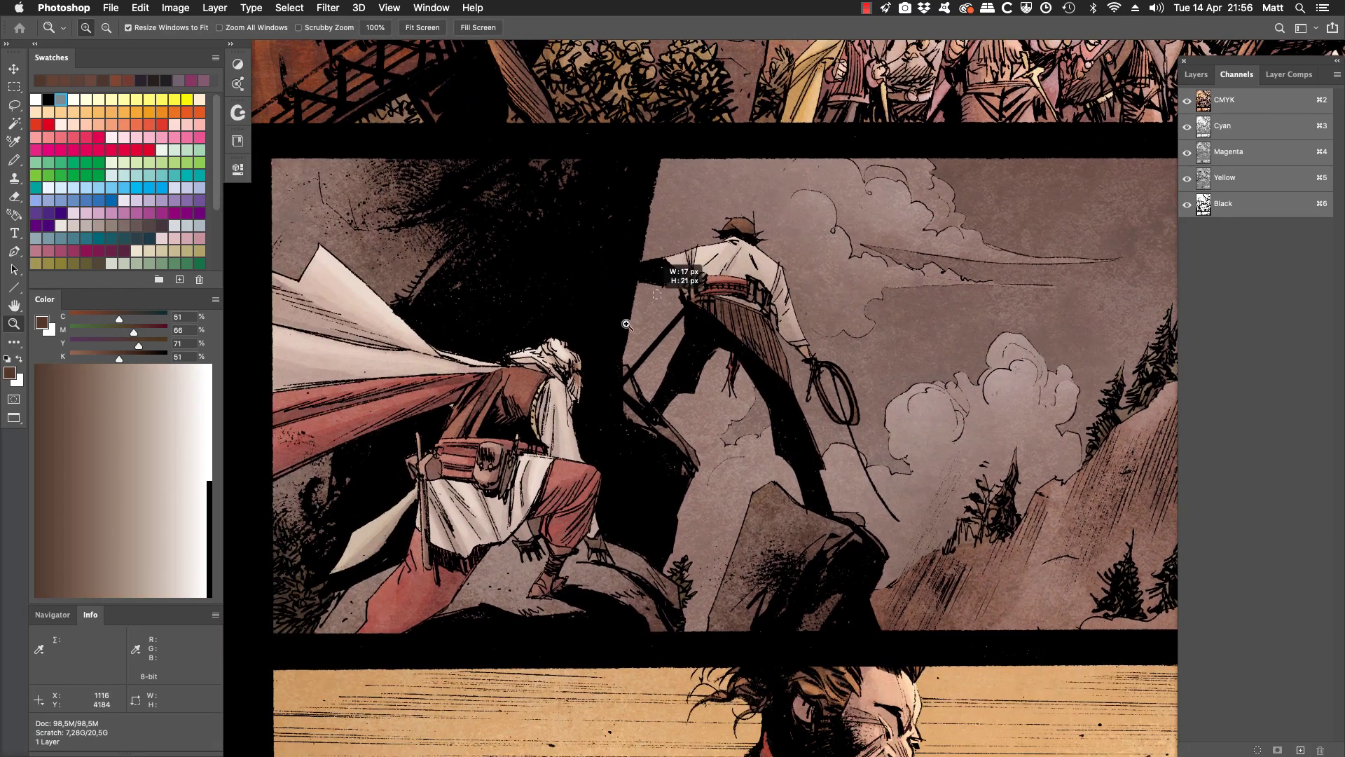
click(422, 522)
key(i)
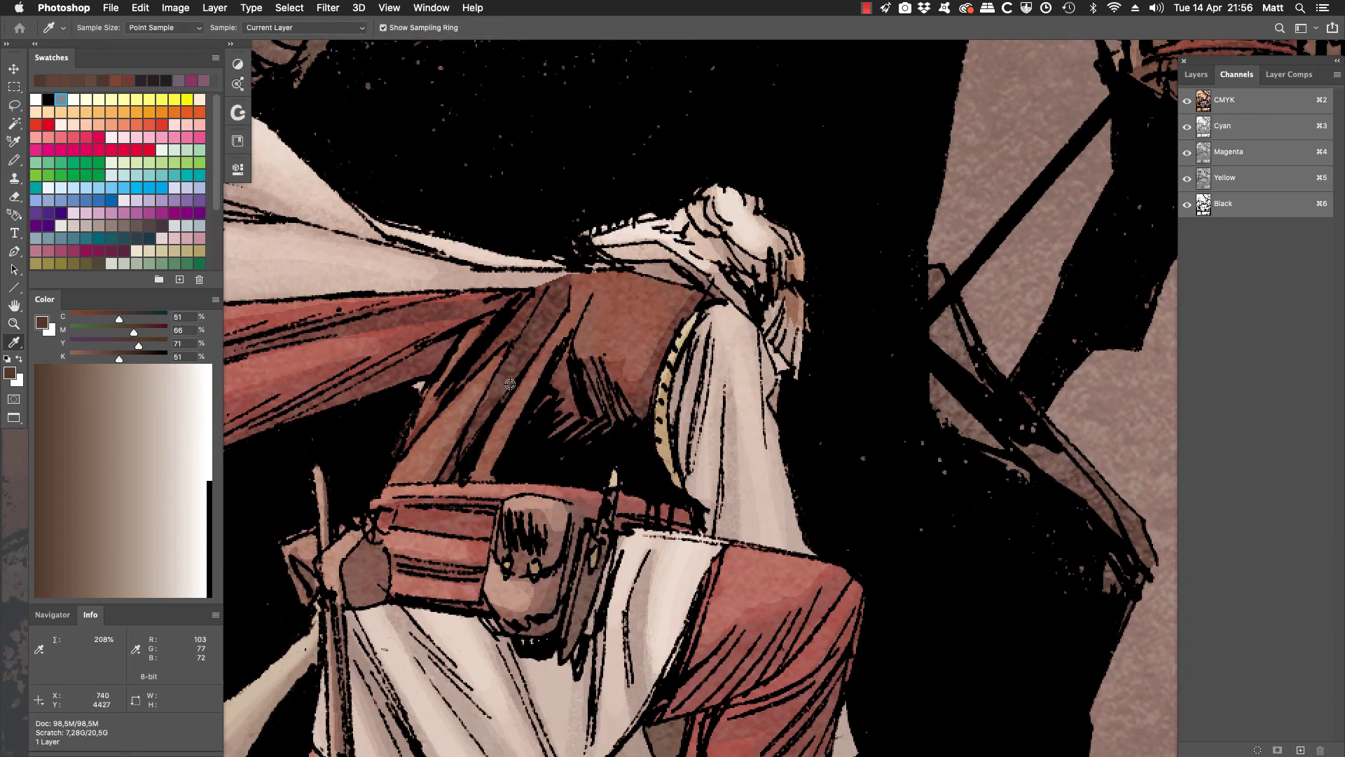
drag(510, 384, 511, 374)
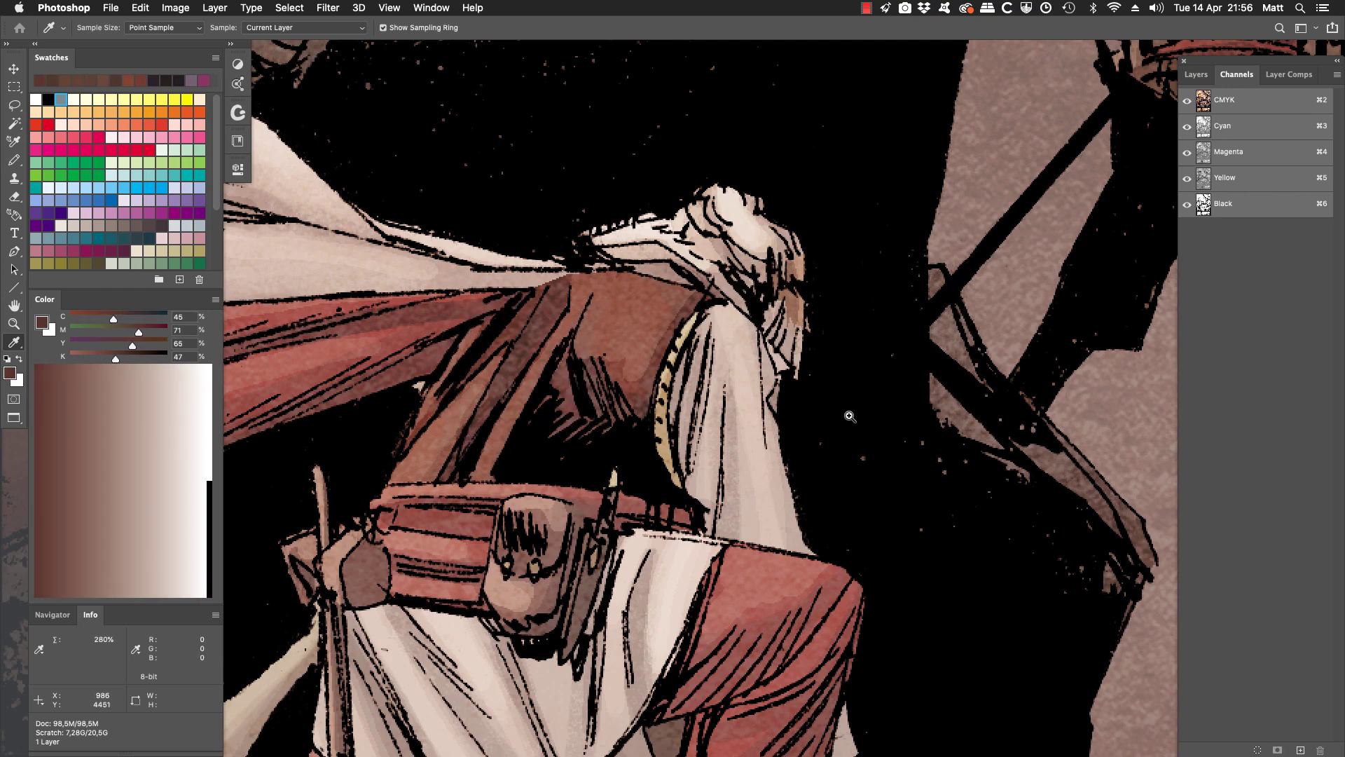
Sample the browns in the red-coated man's hair in the last panel with the Eyedropper
key(z)
alt+click(690, 315)
alt+click(691, 316)
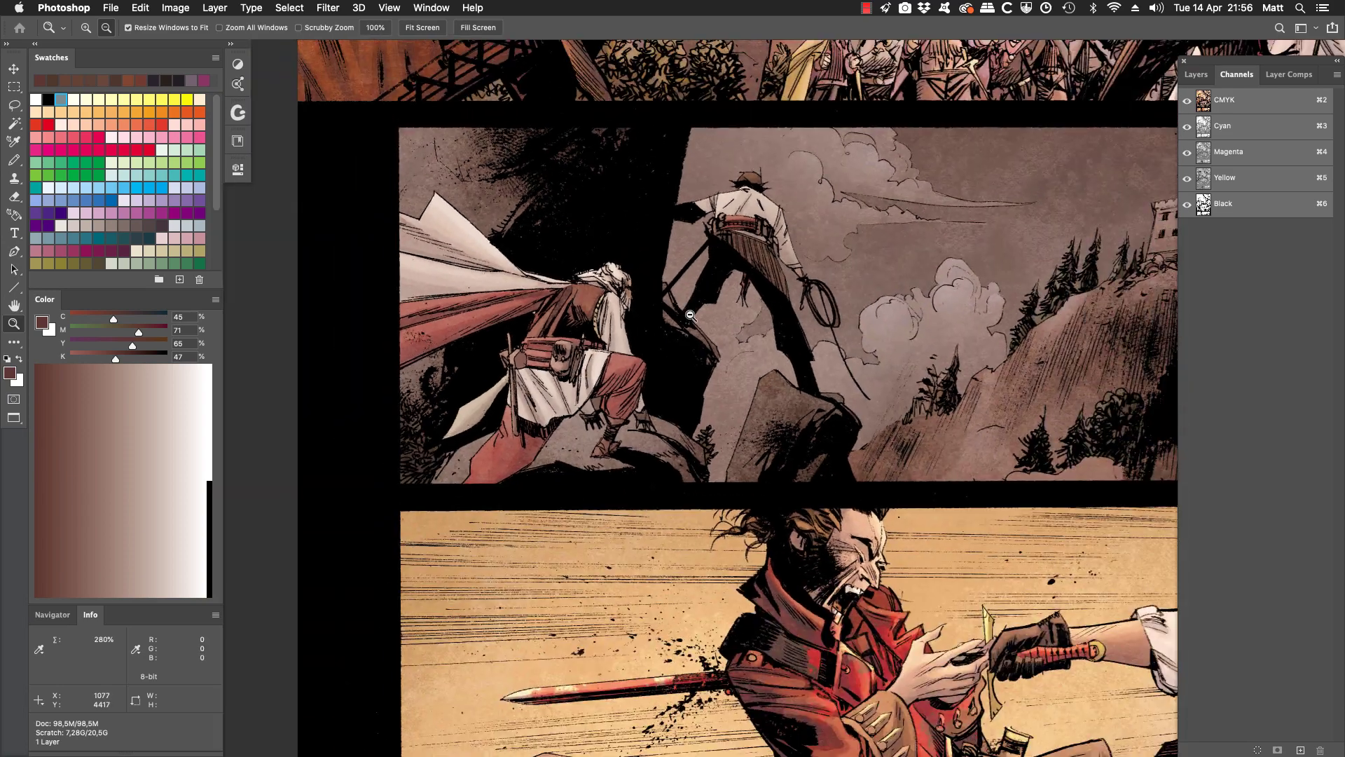
scroll(904, 426, down, 3)
scroll(904, 426, right, 4)
drag(909, 362, 649, 657)
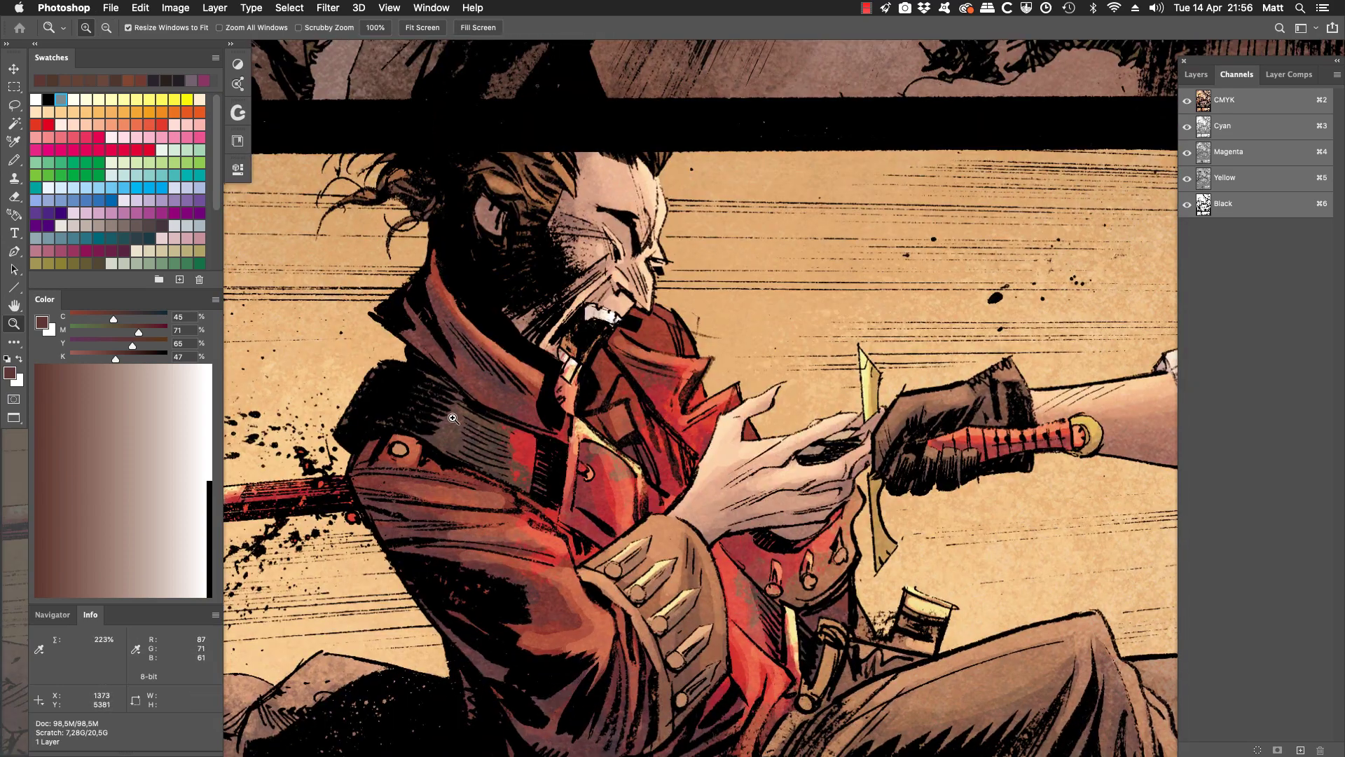
key(i)
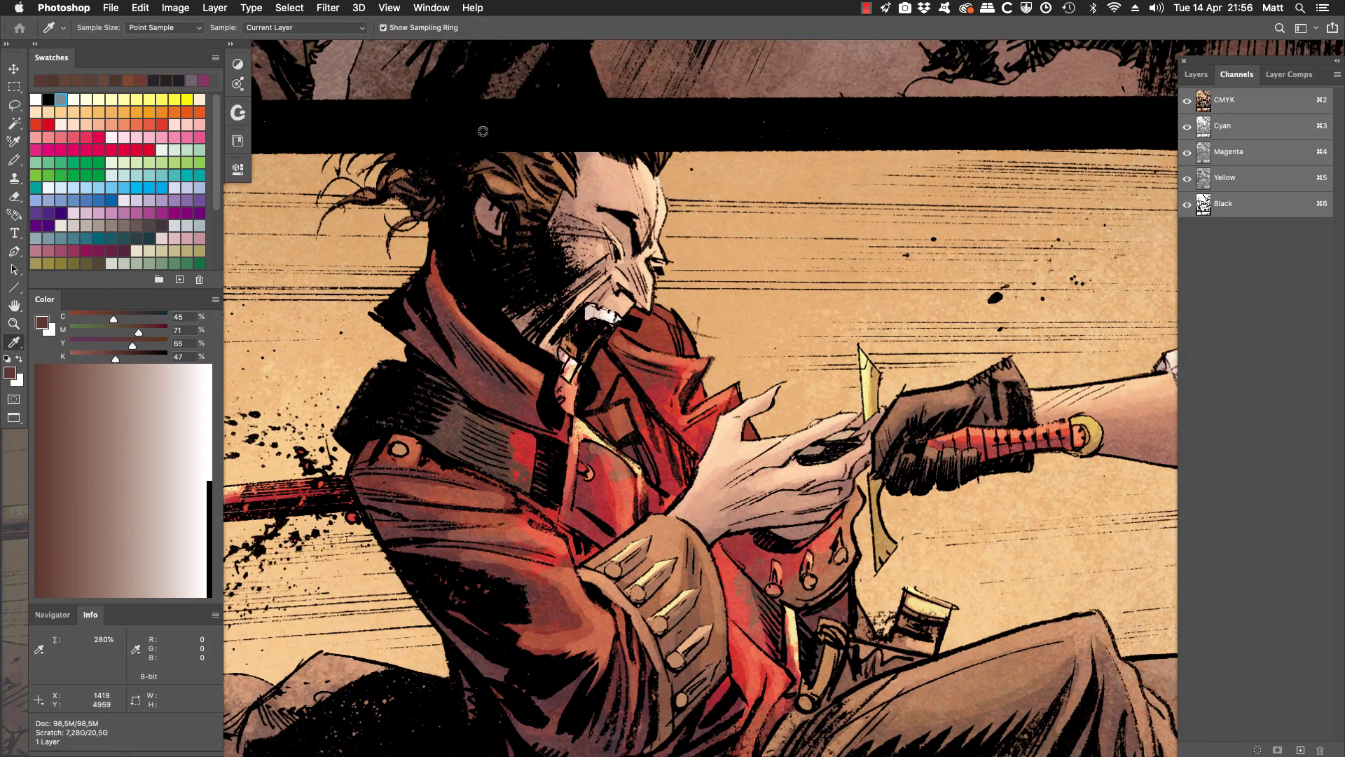
click(401, 183)
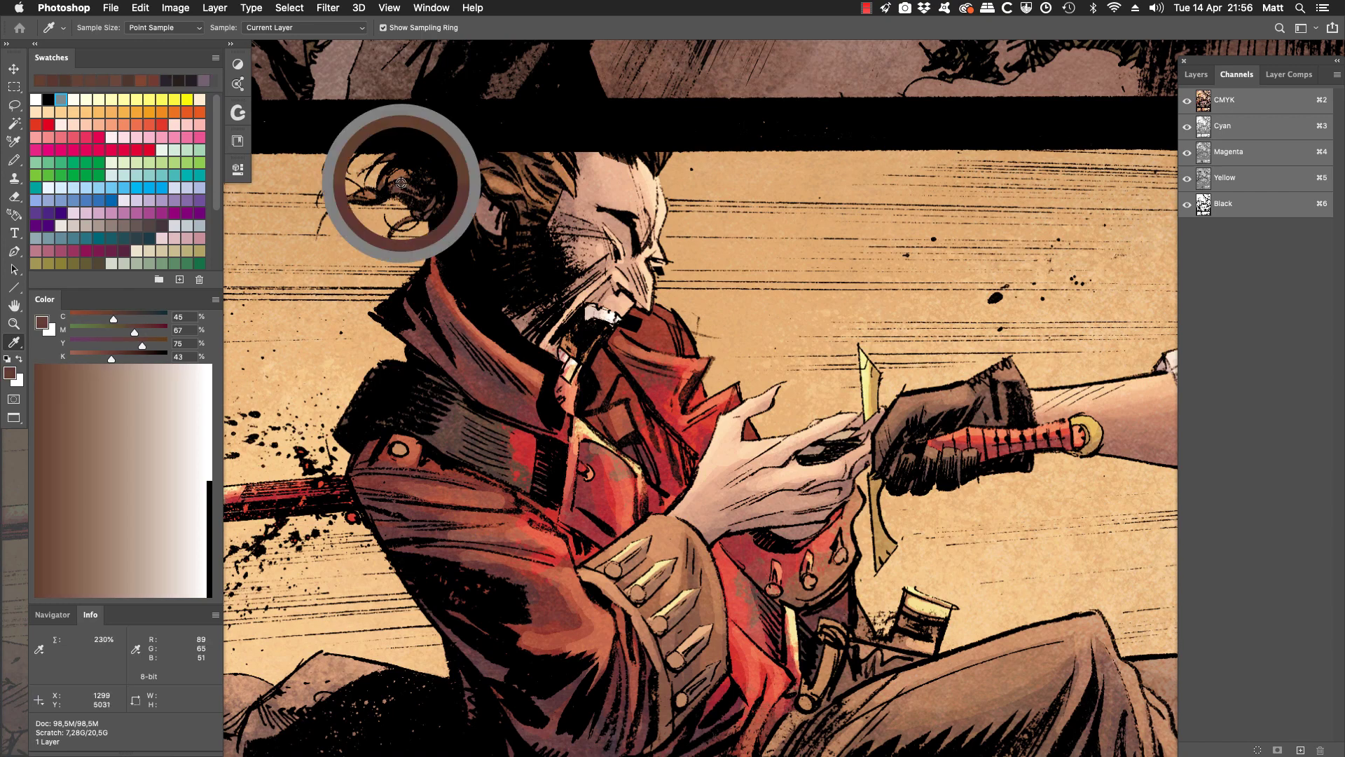
click(518, 158)
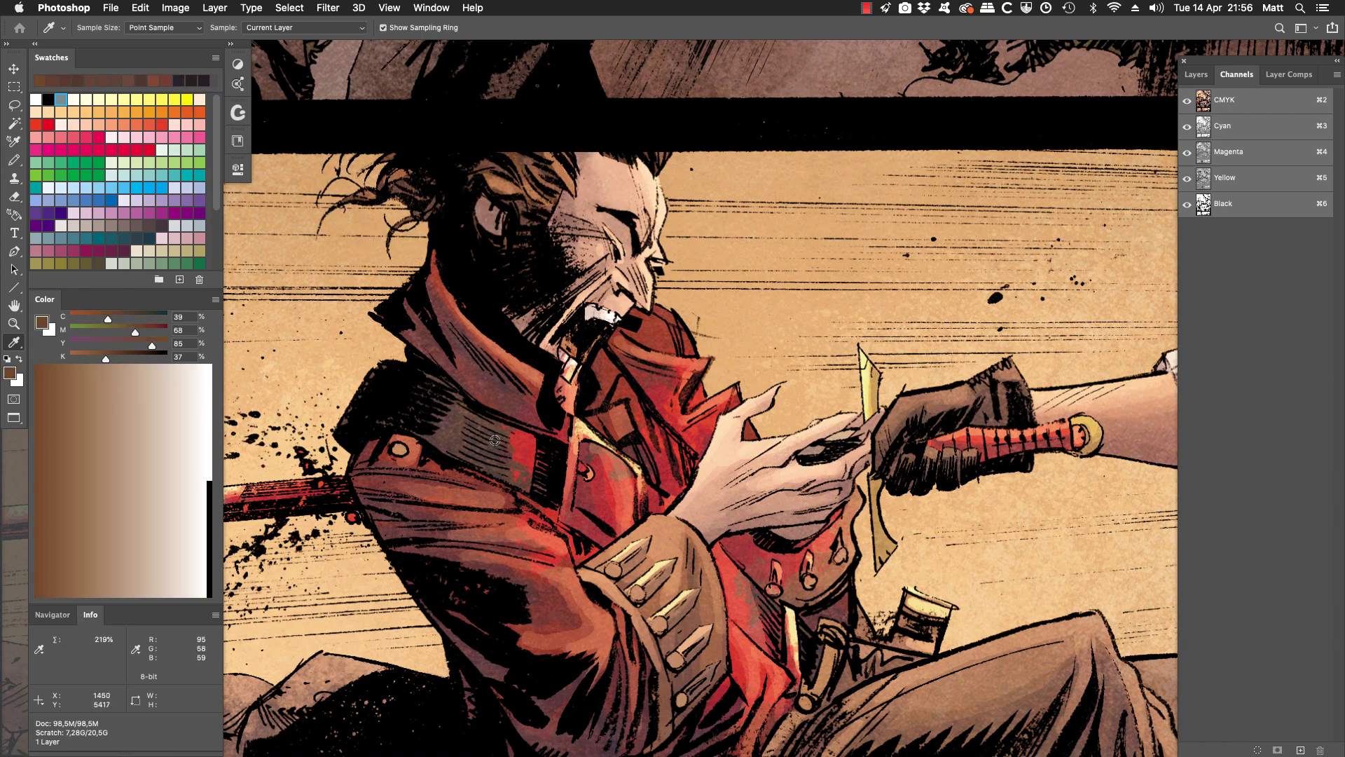
Sample the dark brown band on the red coat's shoulder and inspect the area around the man's outstretched legs
drag(450, 433, 455, 433)
drag(994, 440, 839, 444)
drag(896, 547, 735, 324)
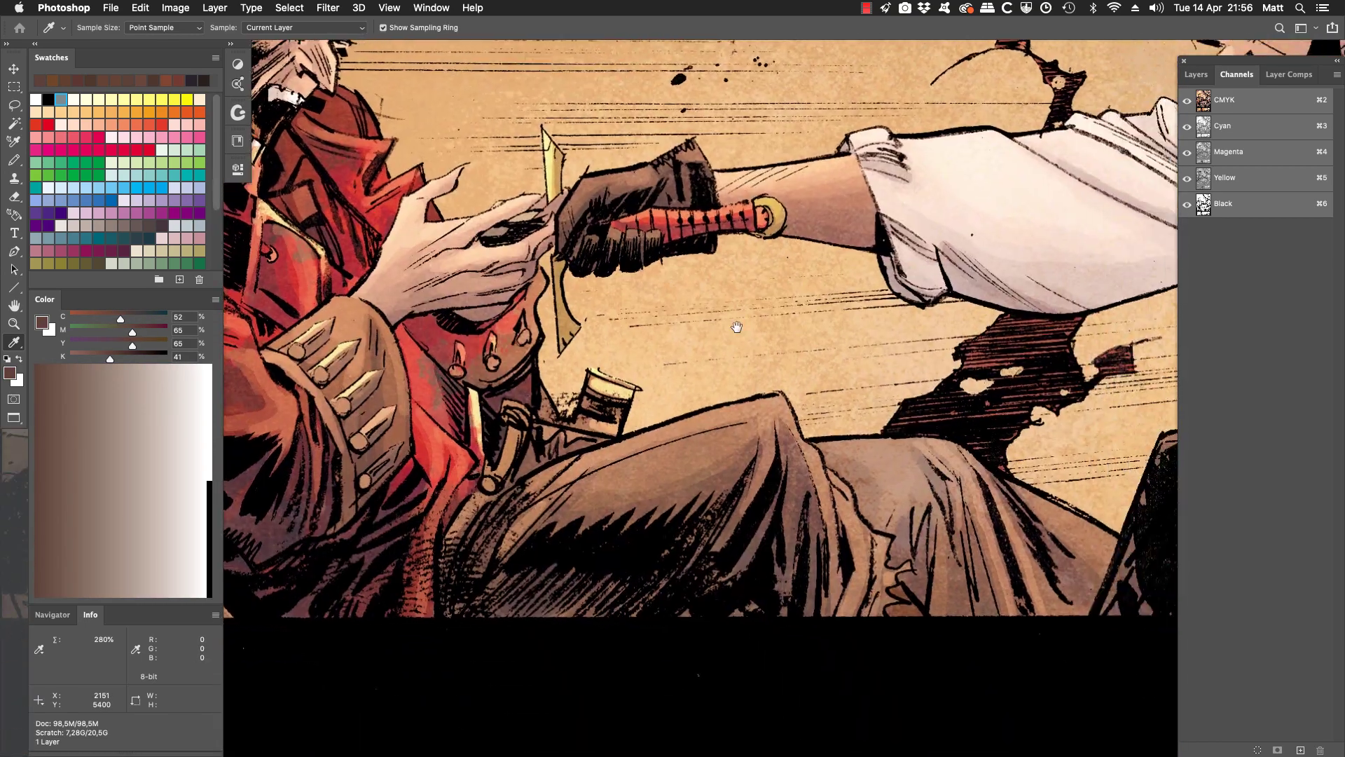
Inspect the last panel of the colour file, widening the view until the whole page can be examined
drag(906, 446, 889, 451)
key(z)
alt+click(575, 277)
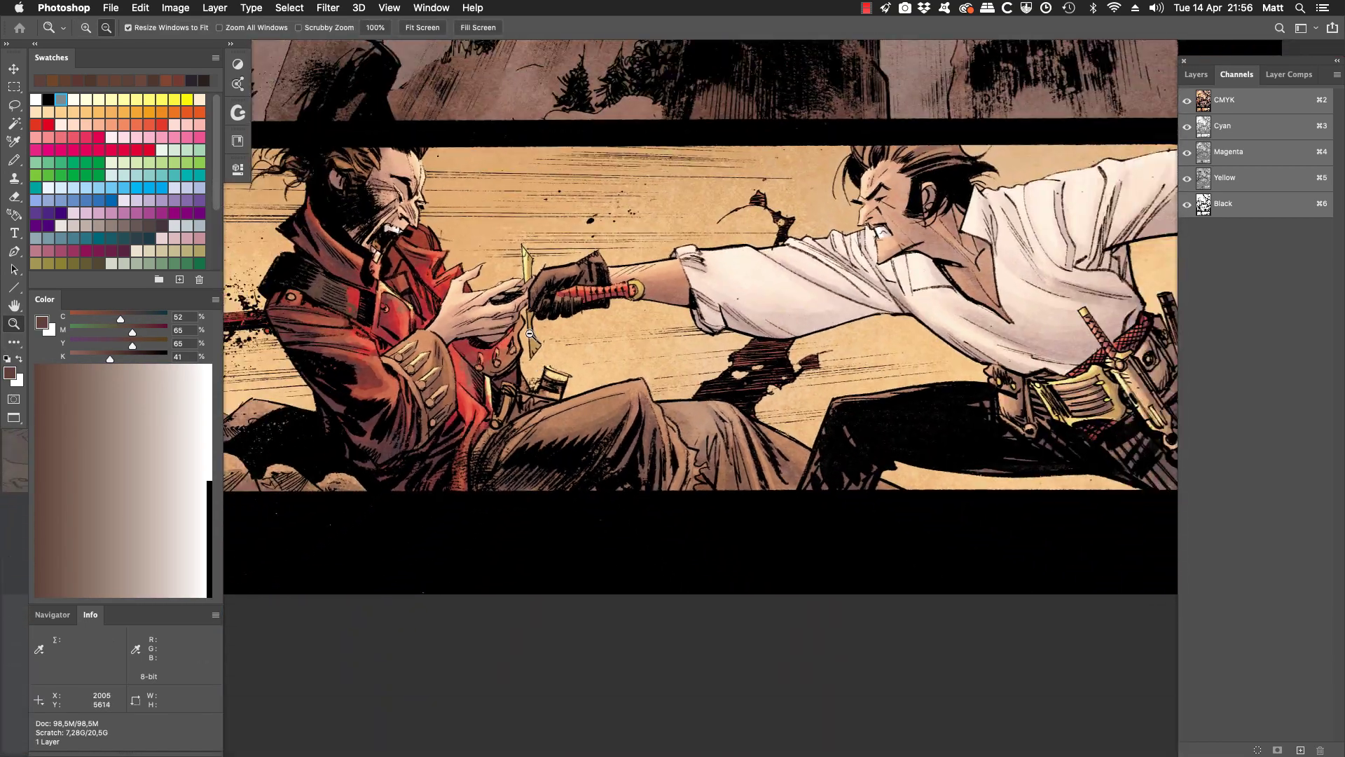
alt+click(575, 276)
alt+click(574, 277)
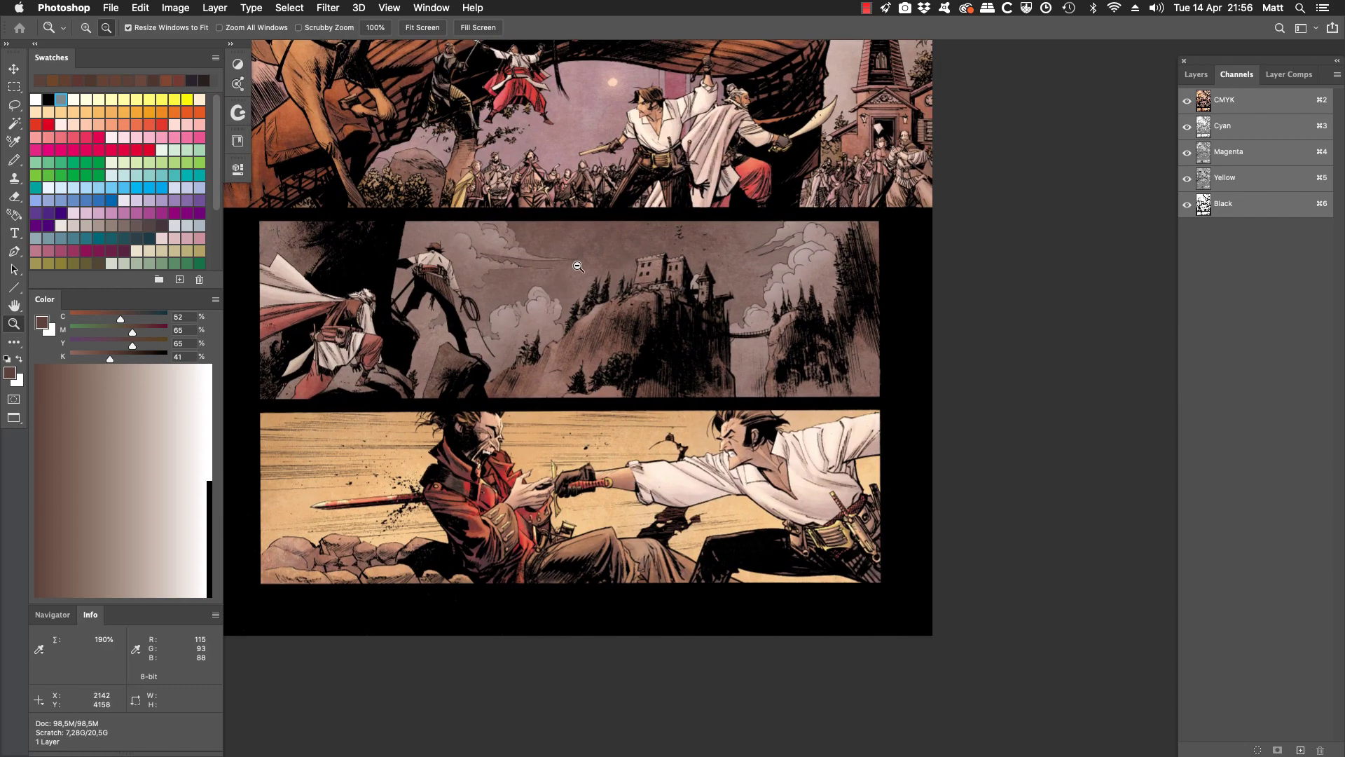
alt+click(555, 264)
drag(610, 166, 693, 297)
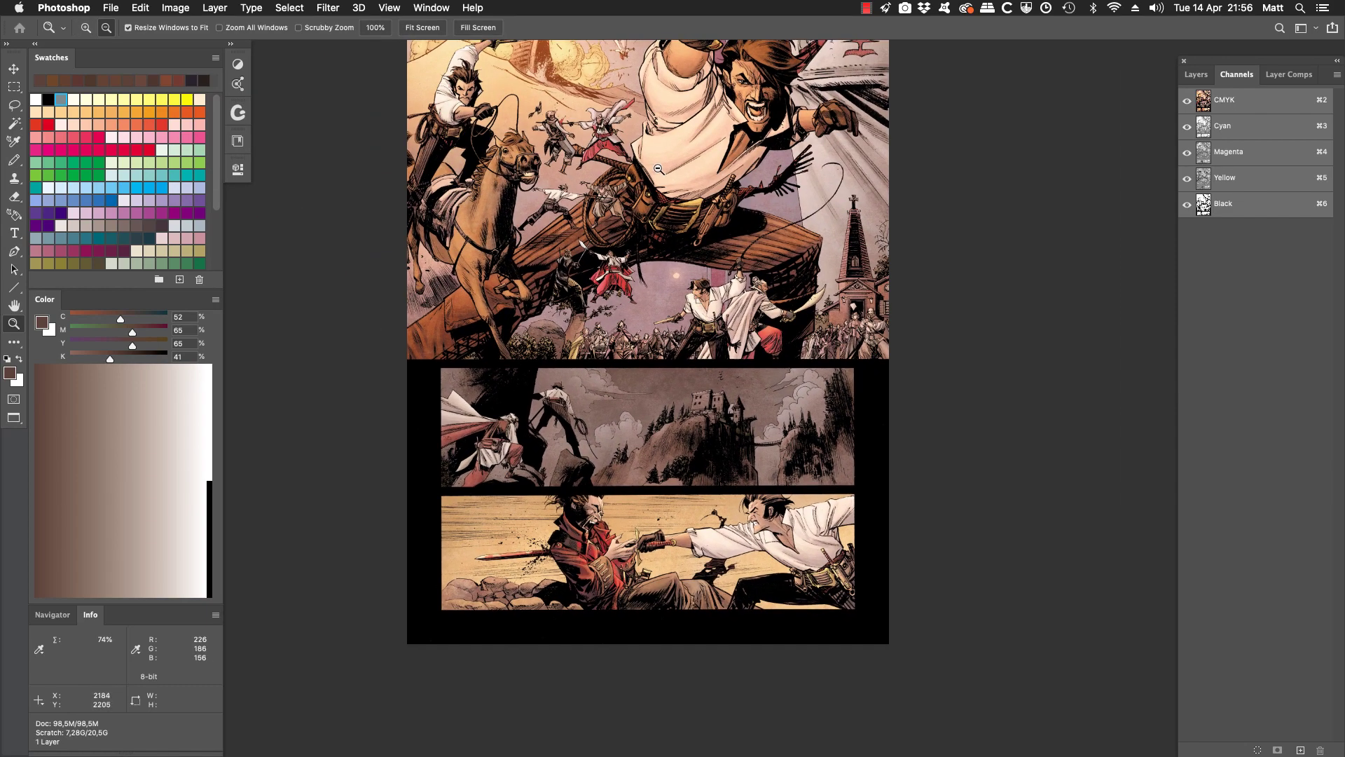
alt+click(694, 168)
drag(700, 160, 897, 281)
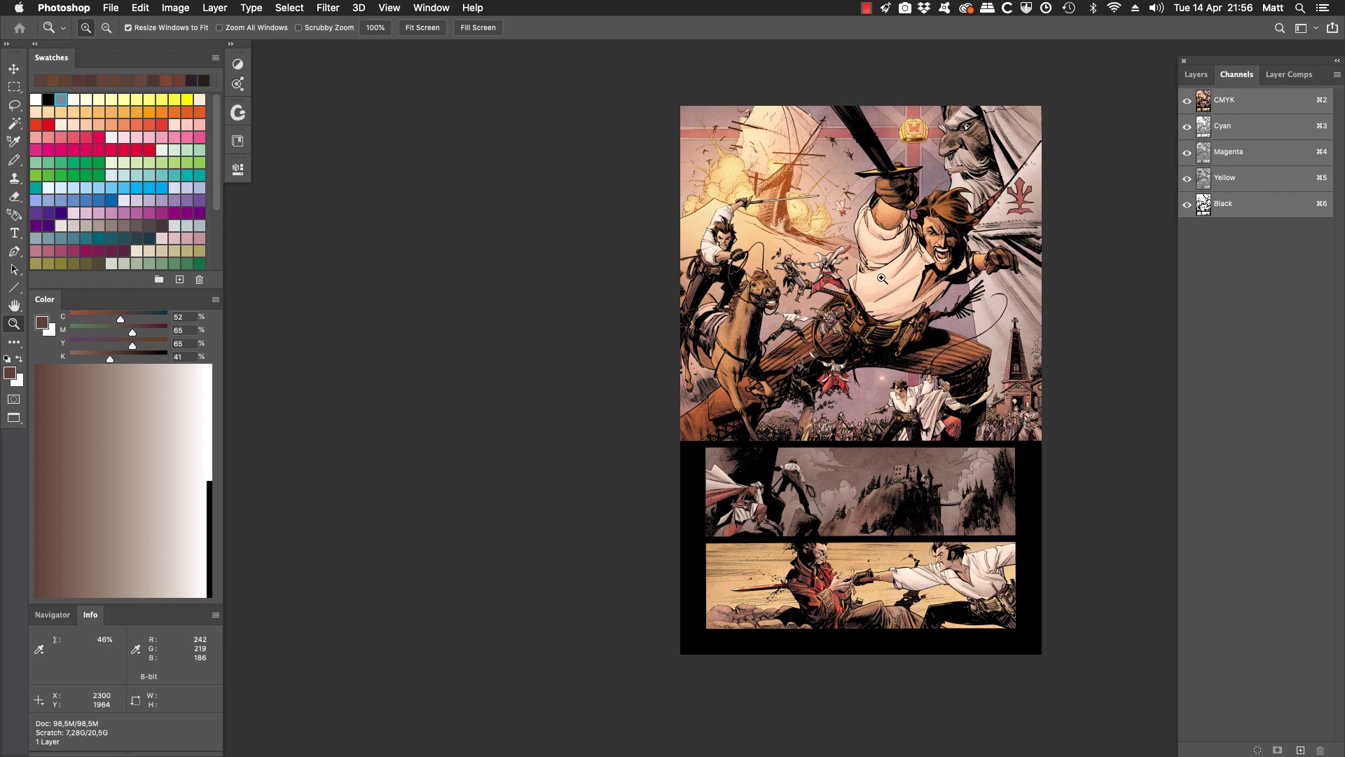
Return the colour page to a floating window and align the bm.tiff scan beside it for comparison
key(f)
key(f)
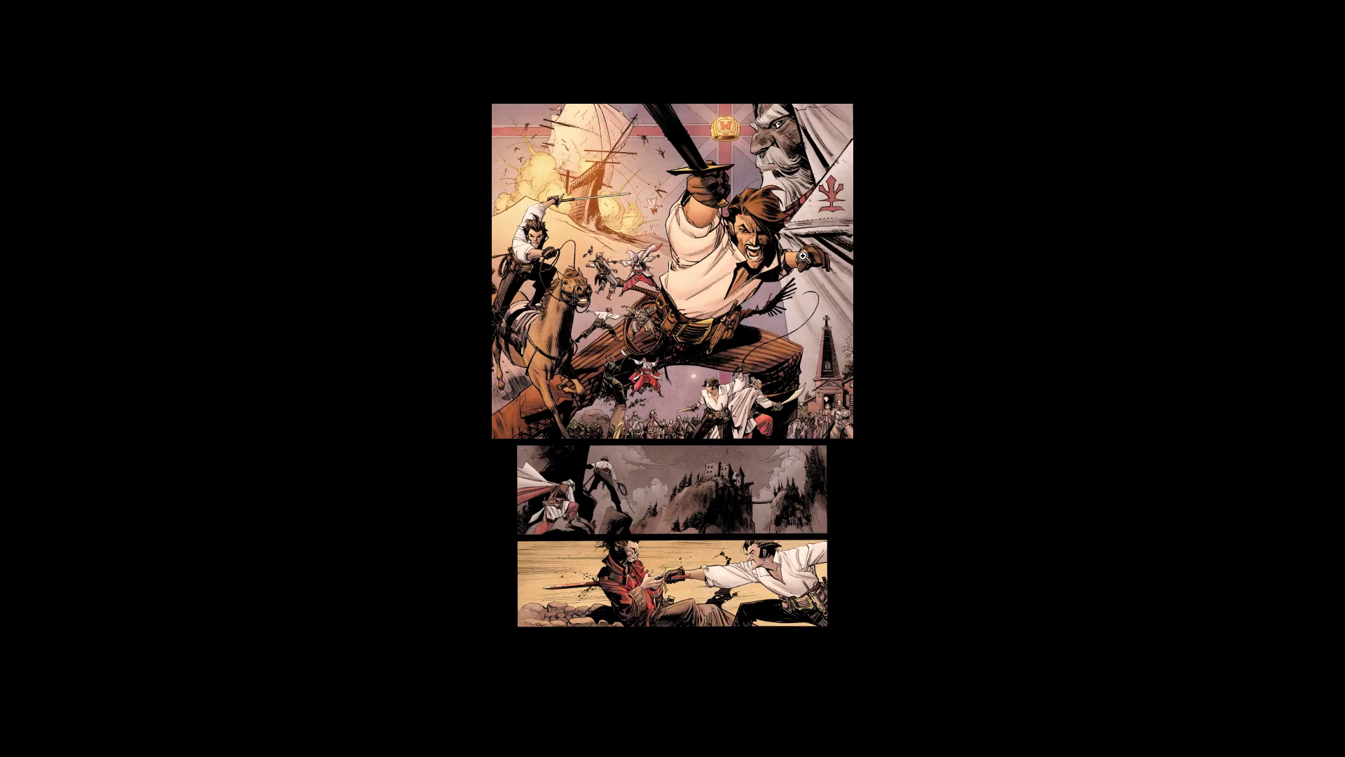
key(f)
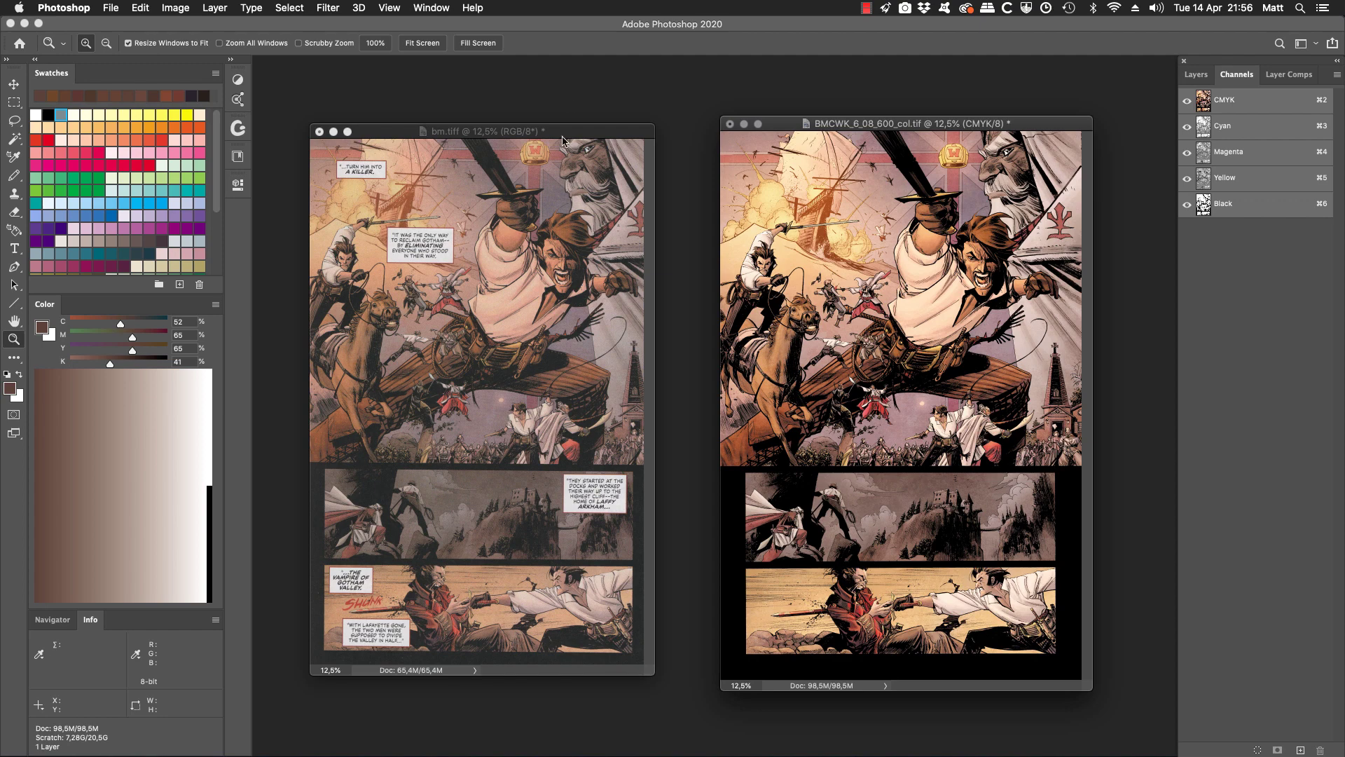
drag(578, 131, 599, 124)
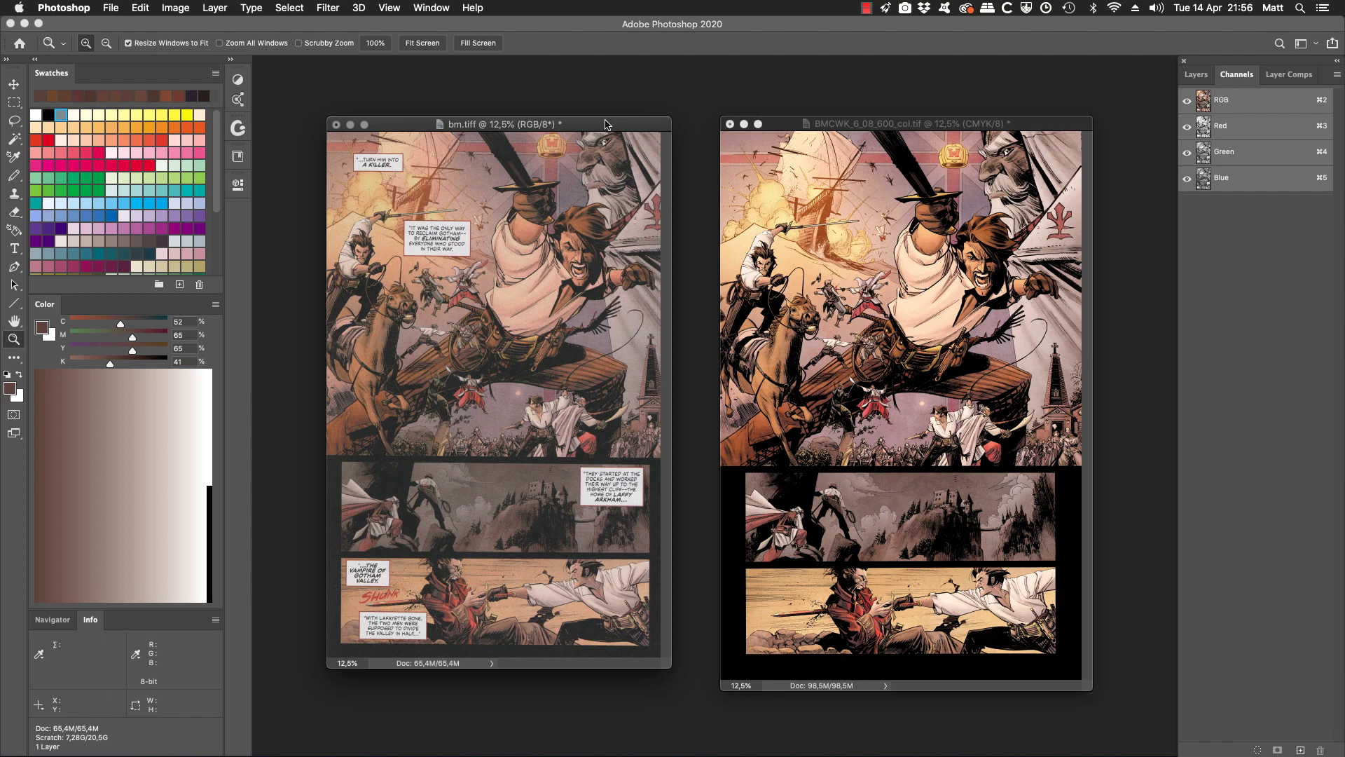
drag(599, 125, 618, 128)
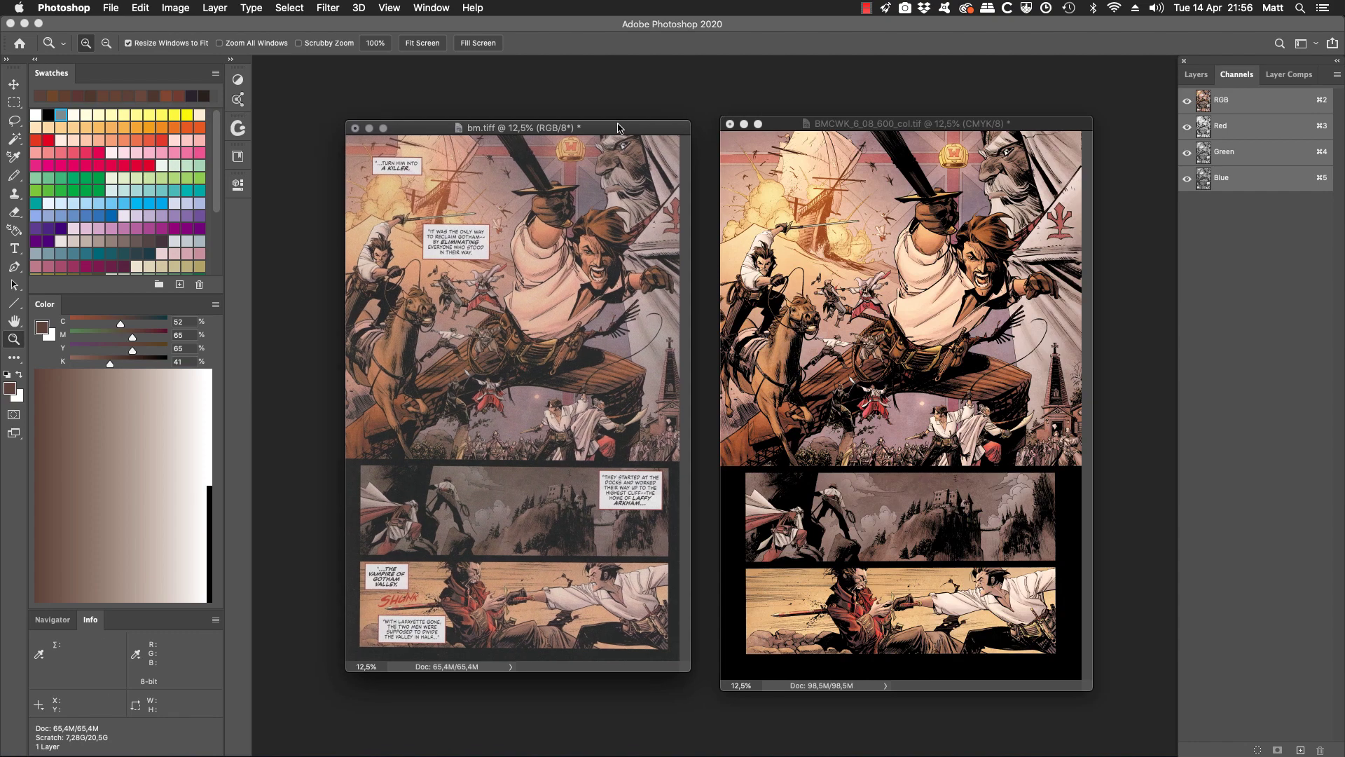
View the bm.tiff scan in full-screen mode and examine the printed halftone dots around the red-coated man's hand
key(f)
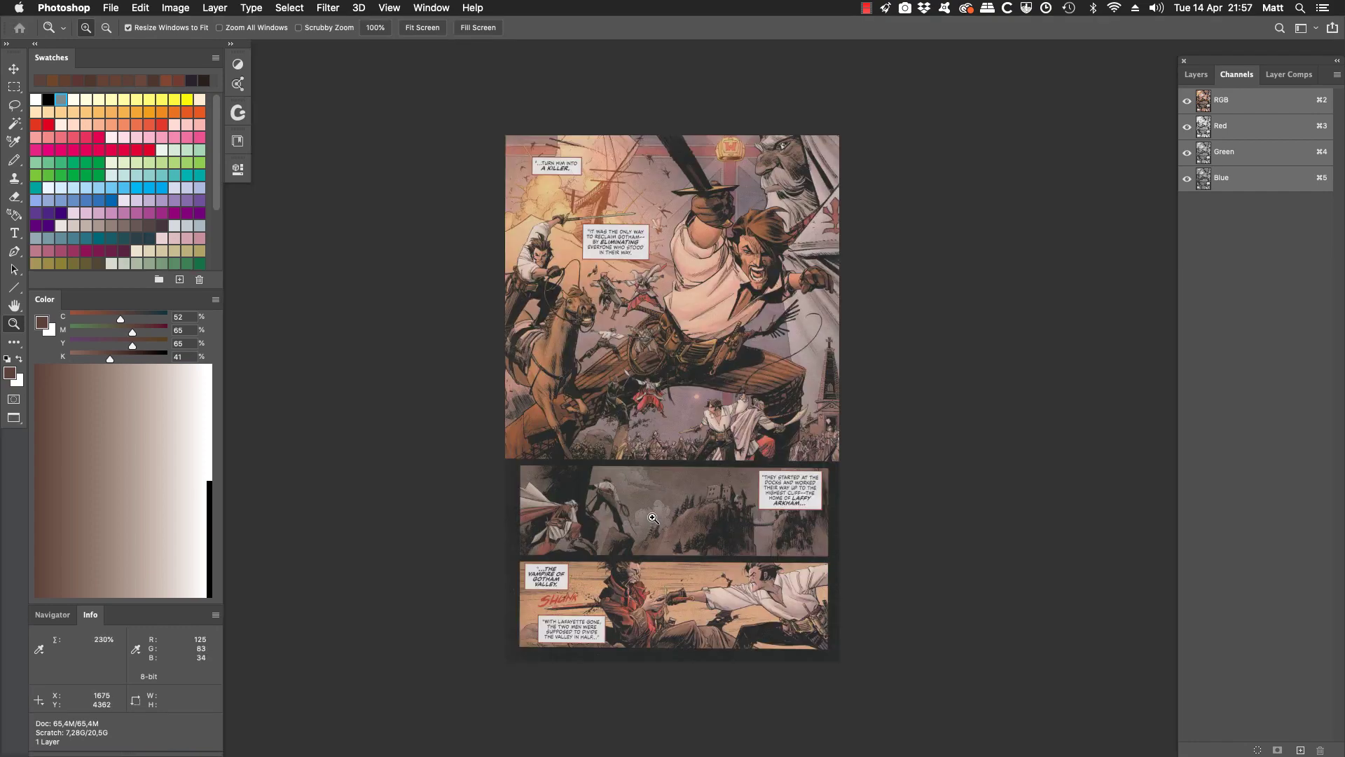
drag(858, 419, 585, 660)
alt+click(578, 559)
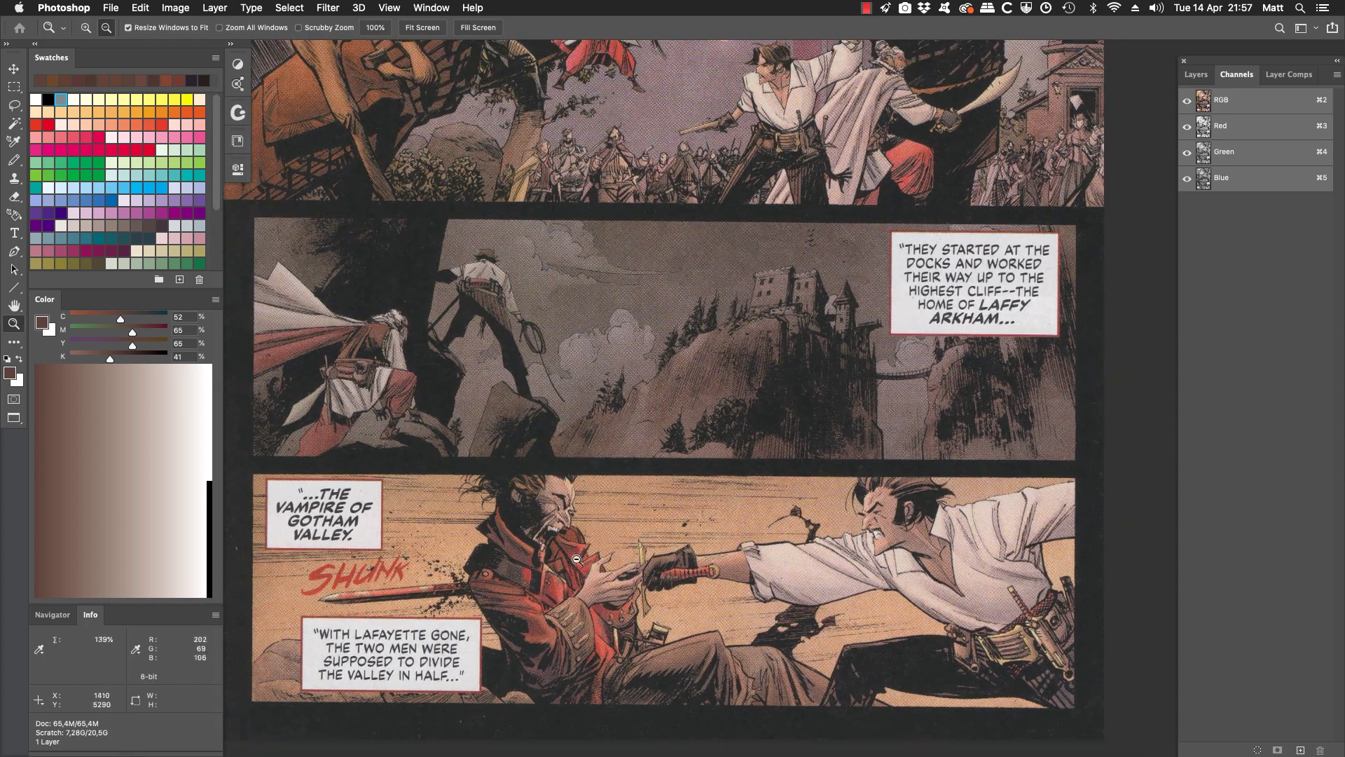
alt+click(592, 552)
drag(696, 484, 514, 643)
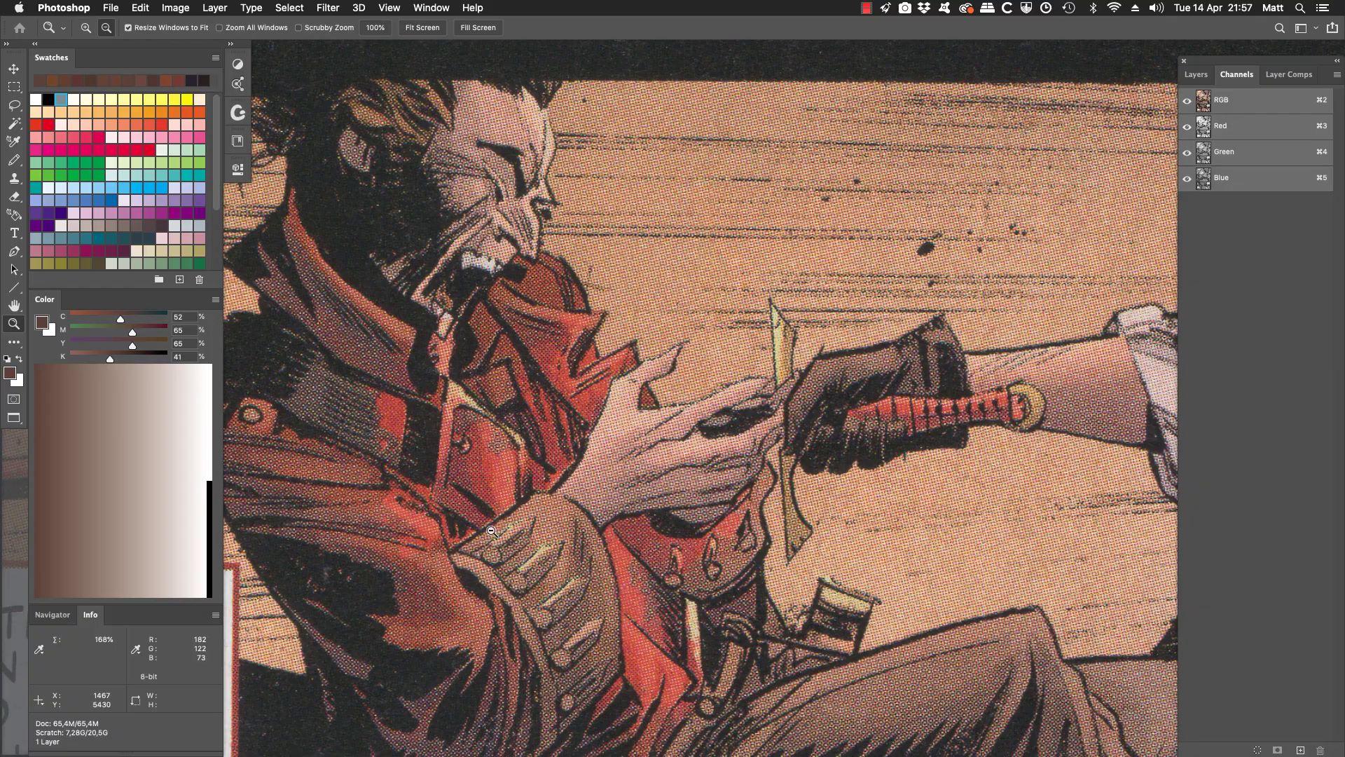
alt+click(537, 522)
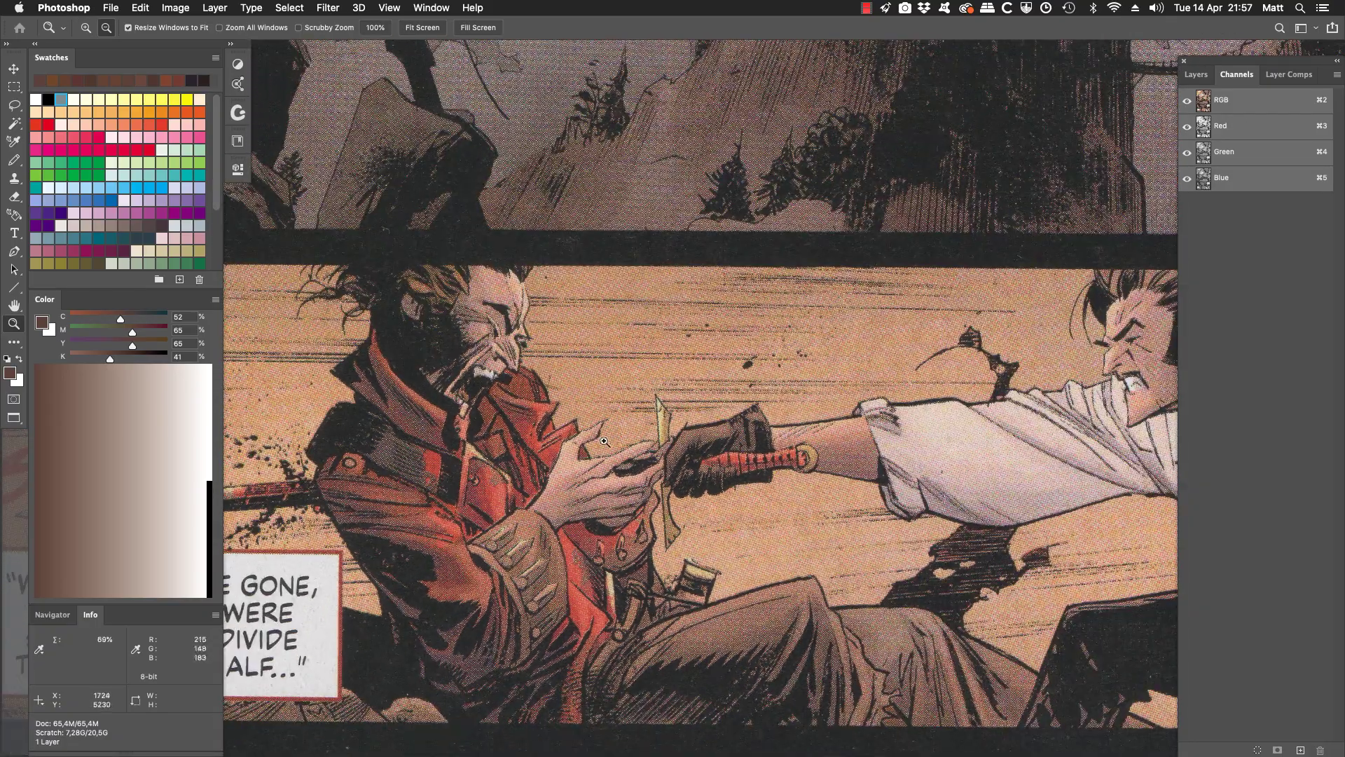
click(515, 444)
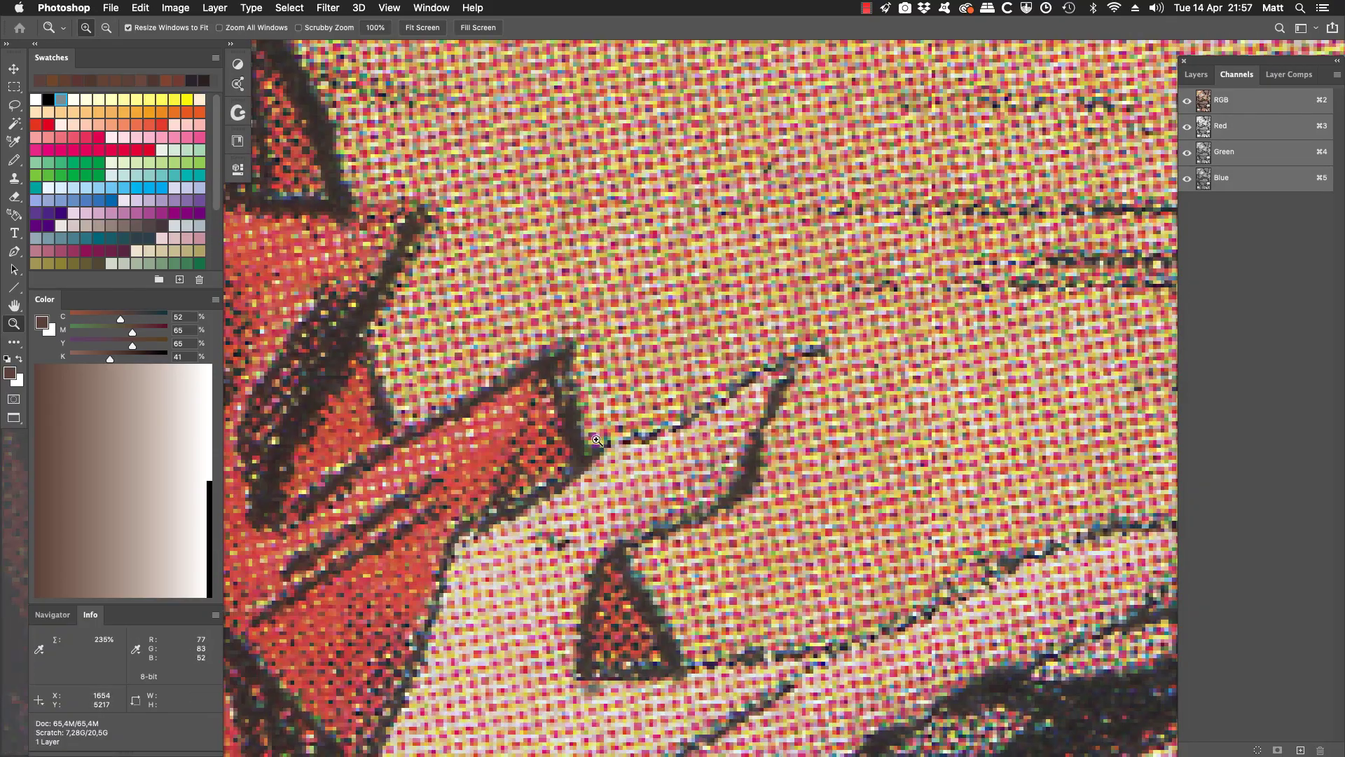
Examine how the scan's halftone dots blend into colours across the lower two panels at decreasing magnification
alt+click(597, 440)
alt+click(582, 429)
alt+click(560, 413)
alt+click(538, 397)
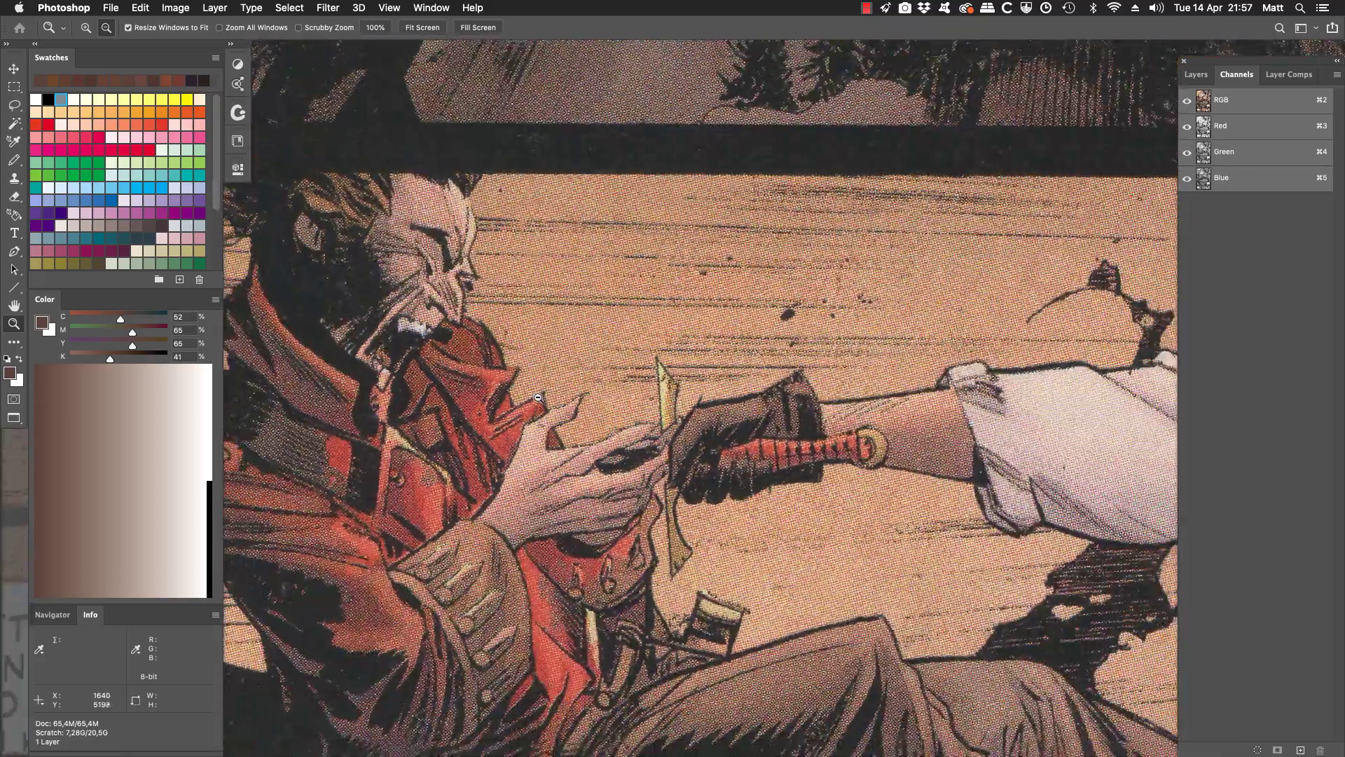
alt+click(550, 407)
alt+click(567, 420)
alt+click(665, 512)
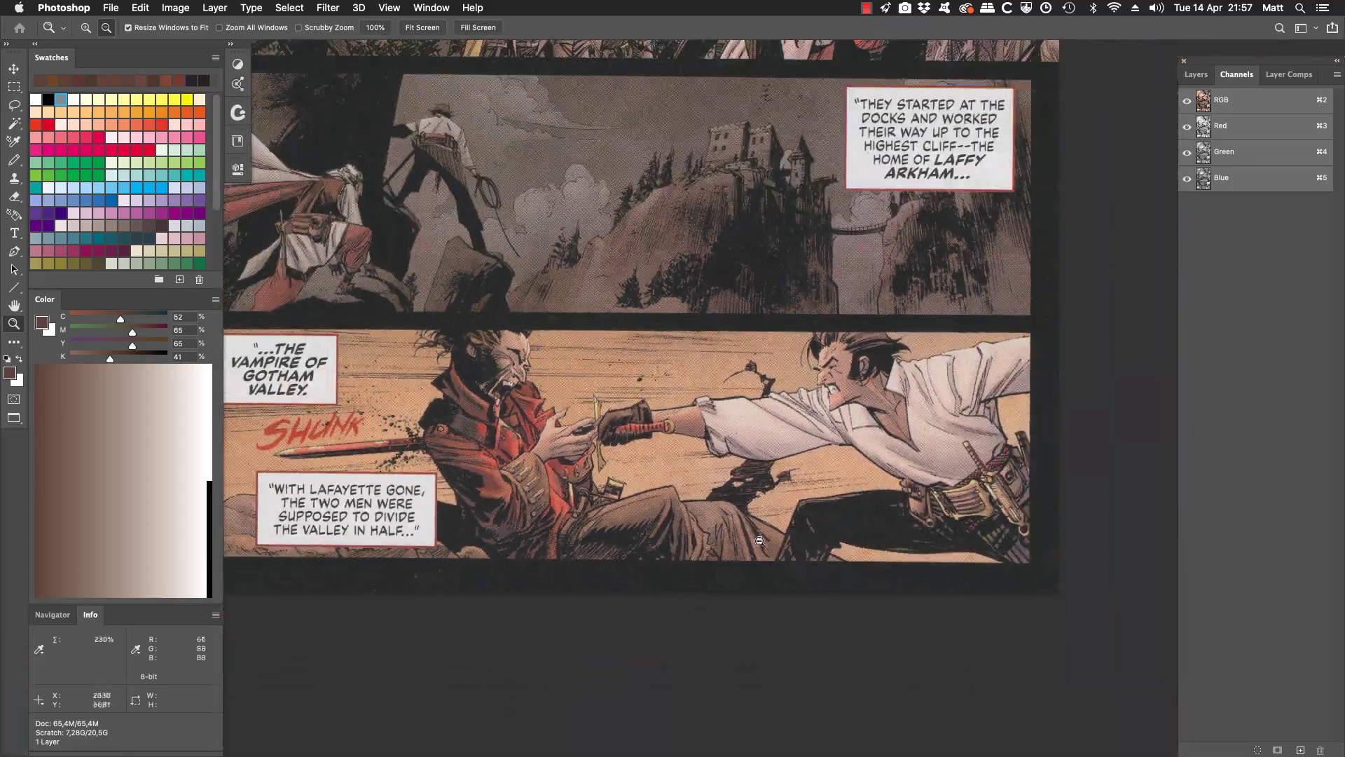
alt+click(711, 479)
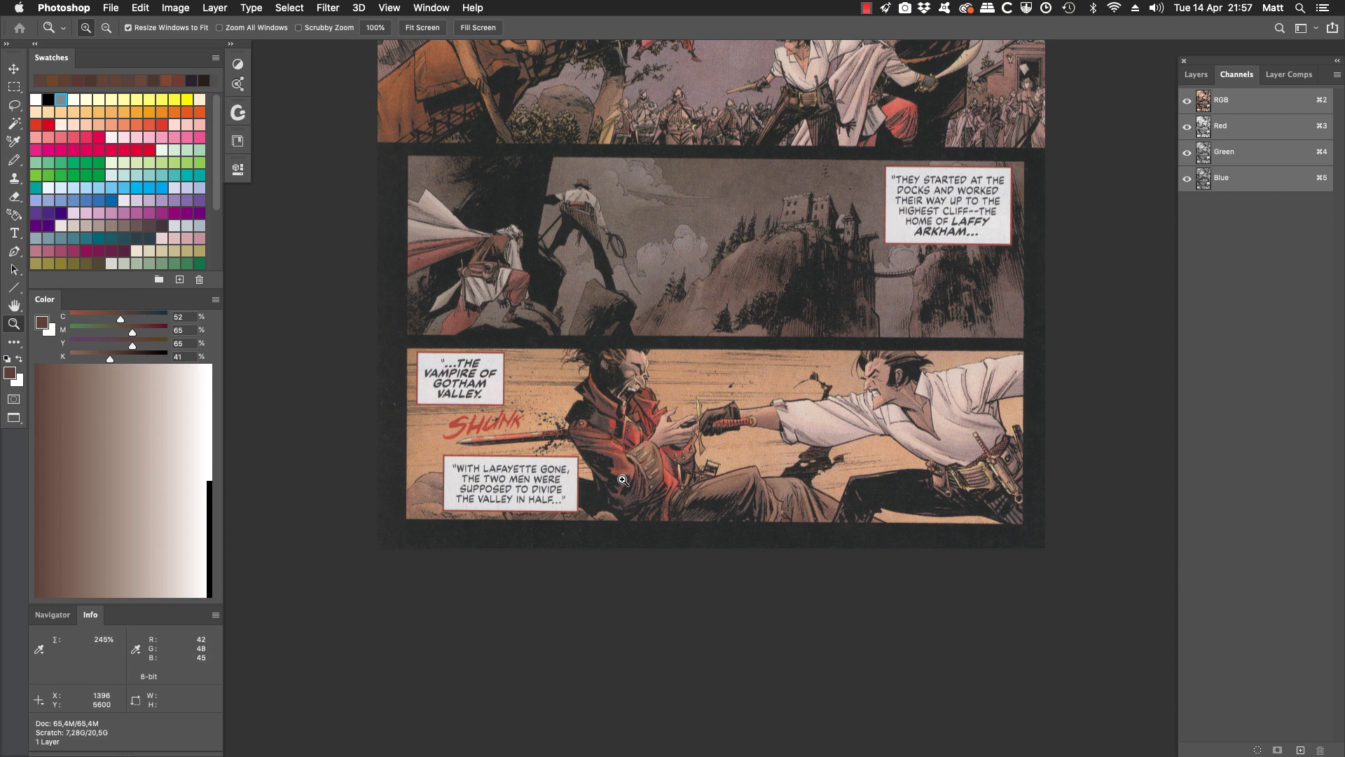
Examine the printed colours in the scan's large top panel with the sword-wielding man
scroll(640, 338, up, 5)
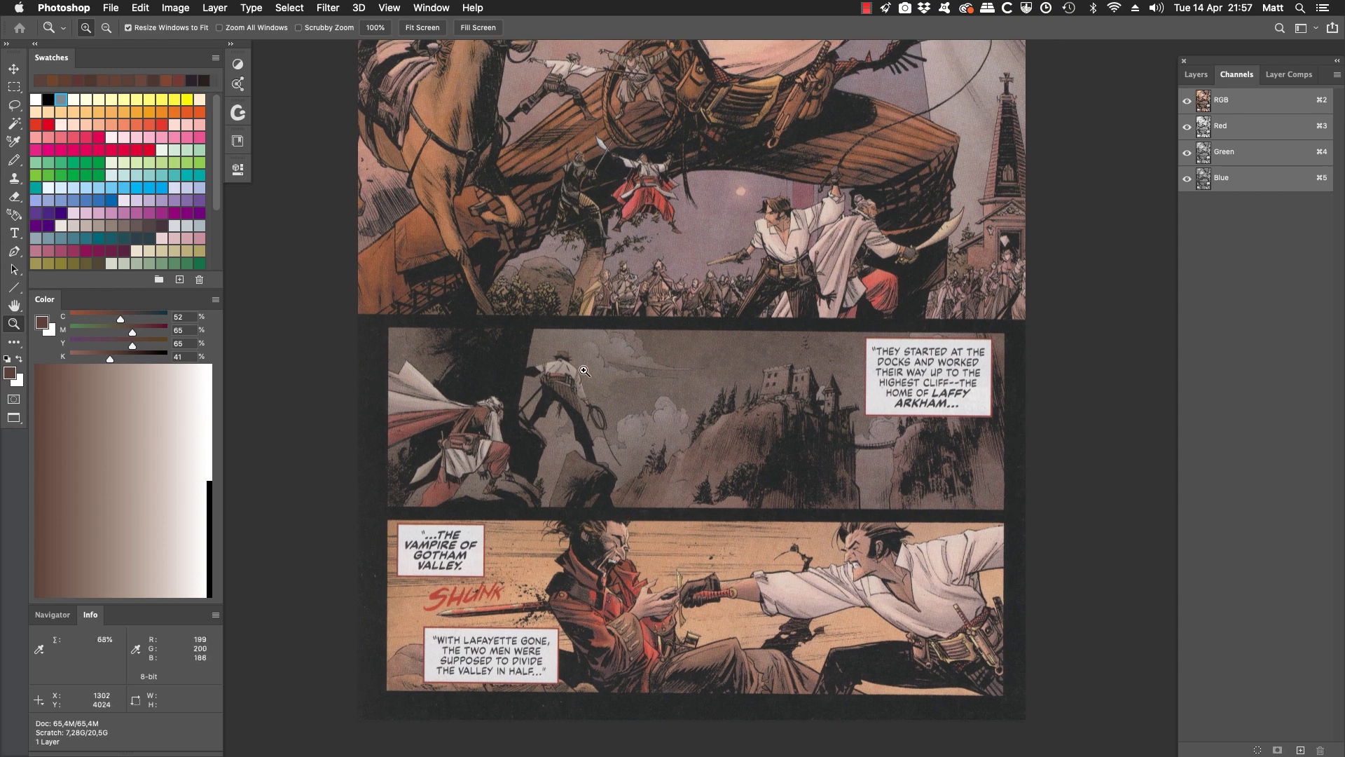
scroll(712, 391, up, 3)
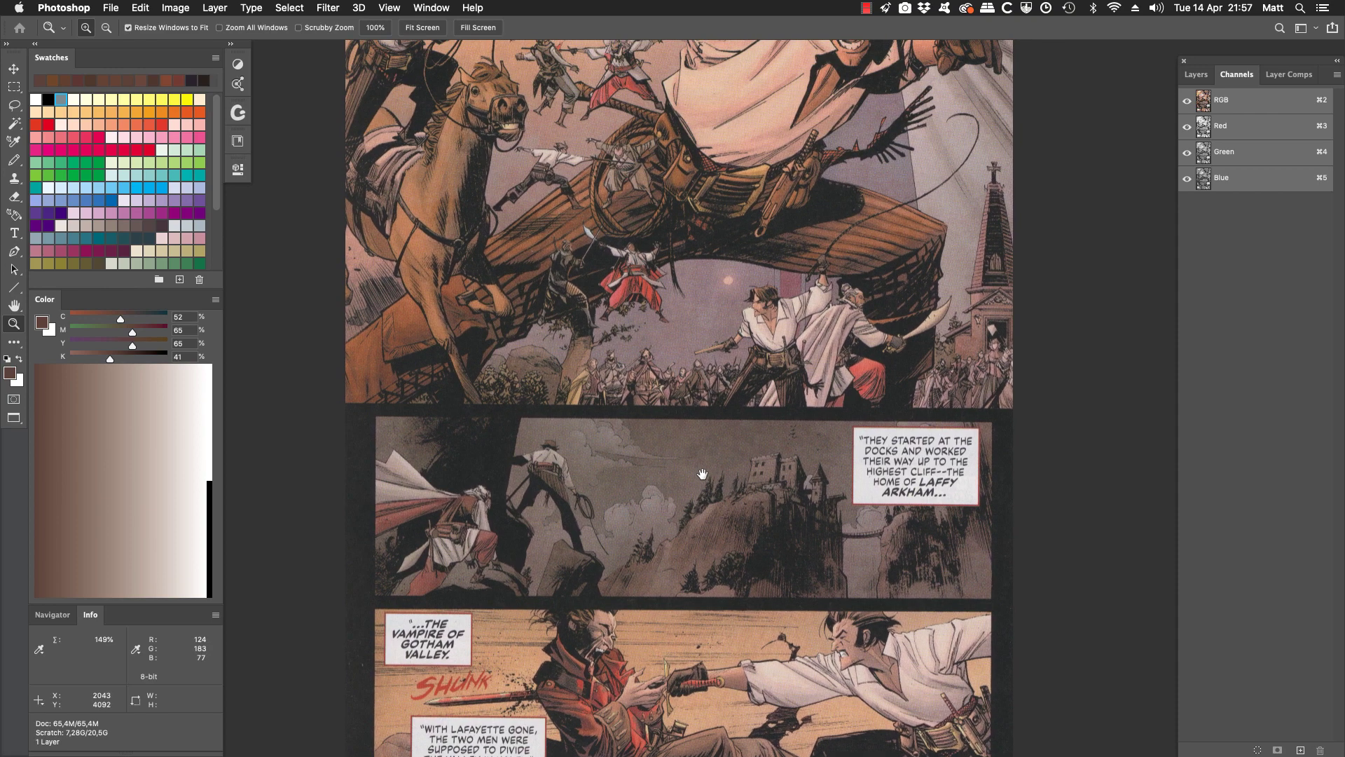
drag(781, 437, 780, 642)
scroll(696, 381, up, 2)
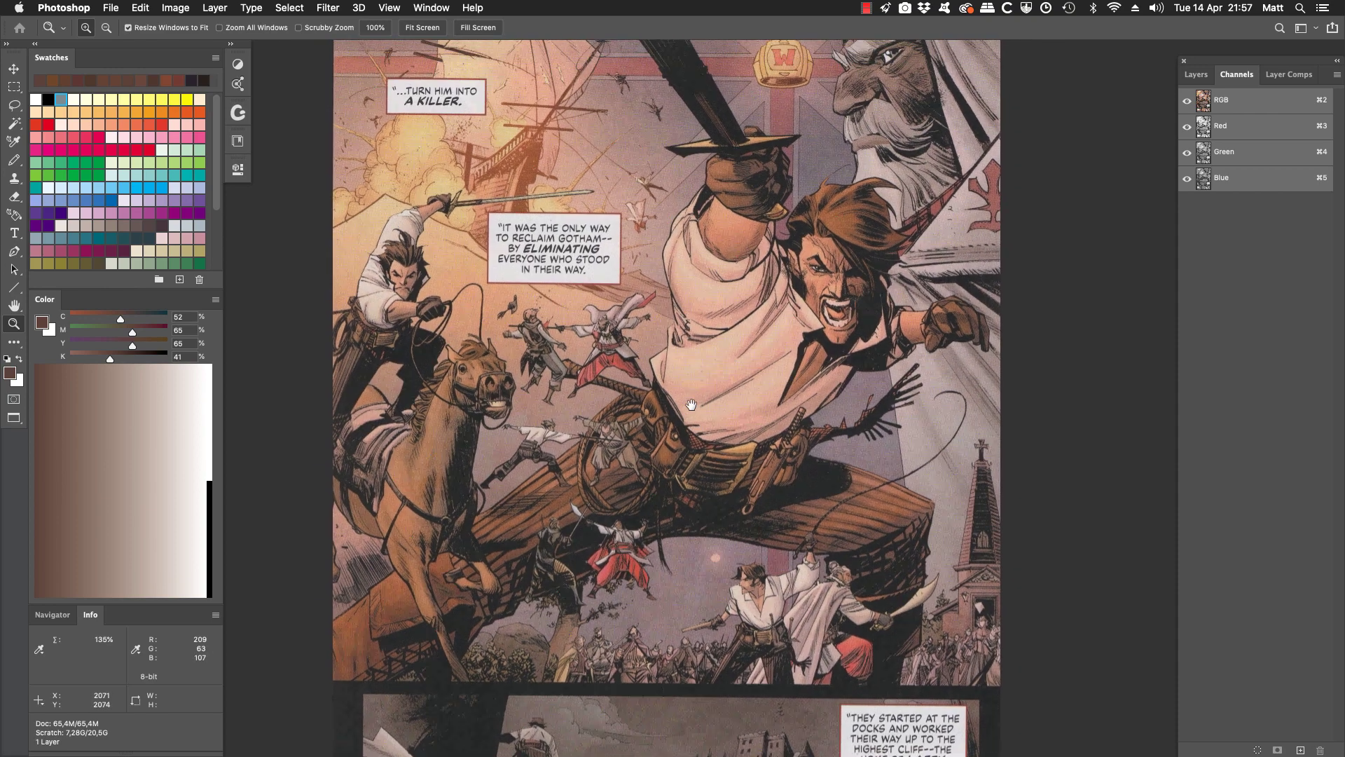
scroll(911, 421, right, 3)
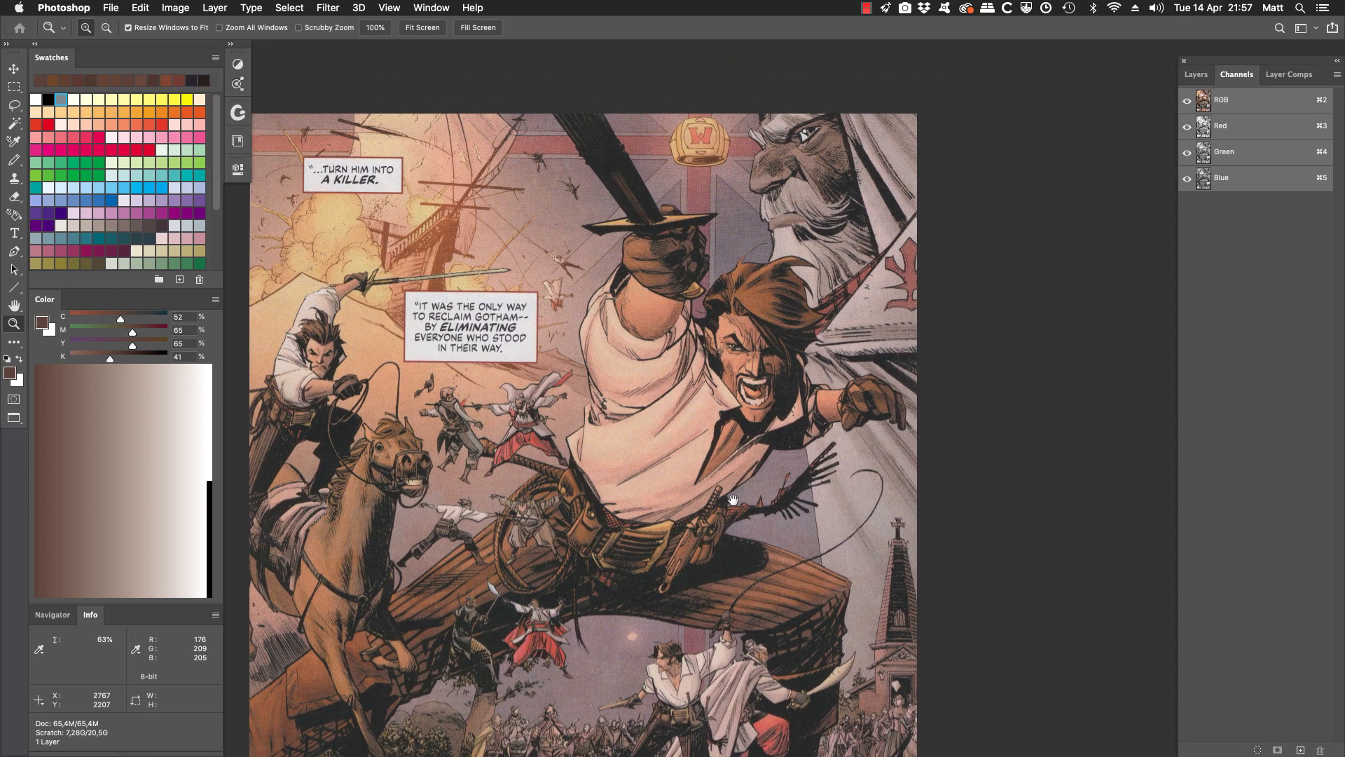
scroll(740, 438, up, 2)
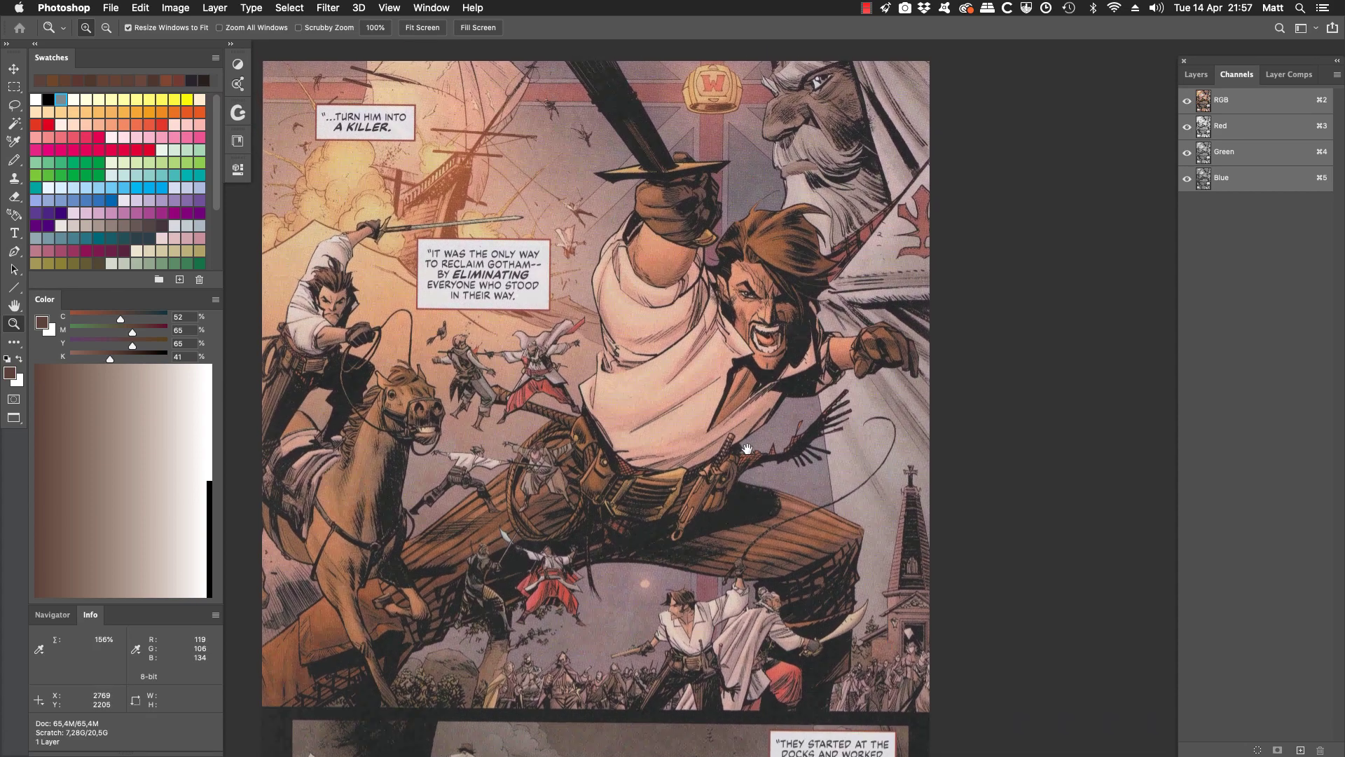
scroll(738, 421, right, 3)
scroll(738, 421, down, 1)
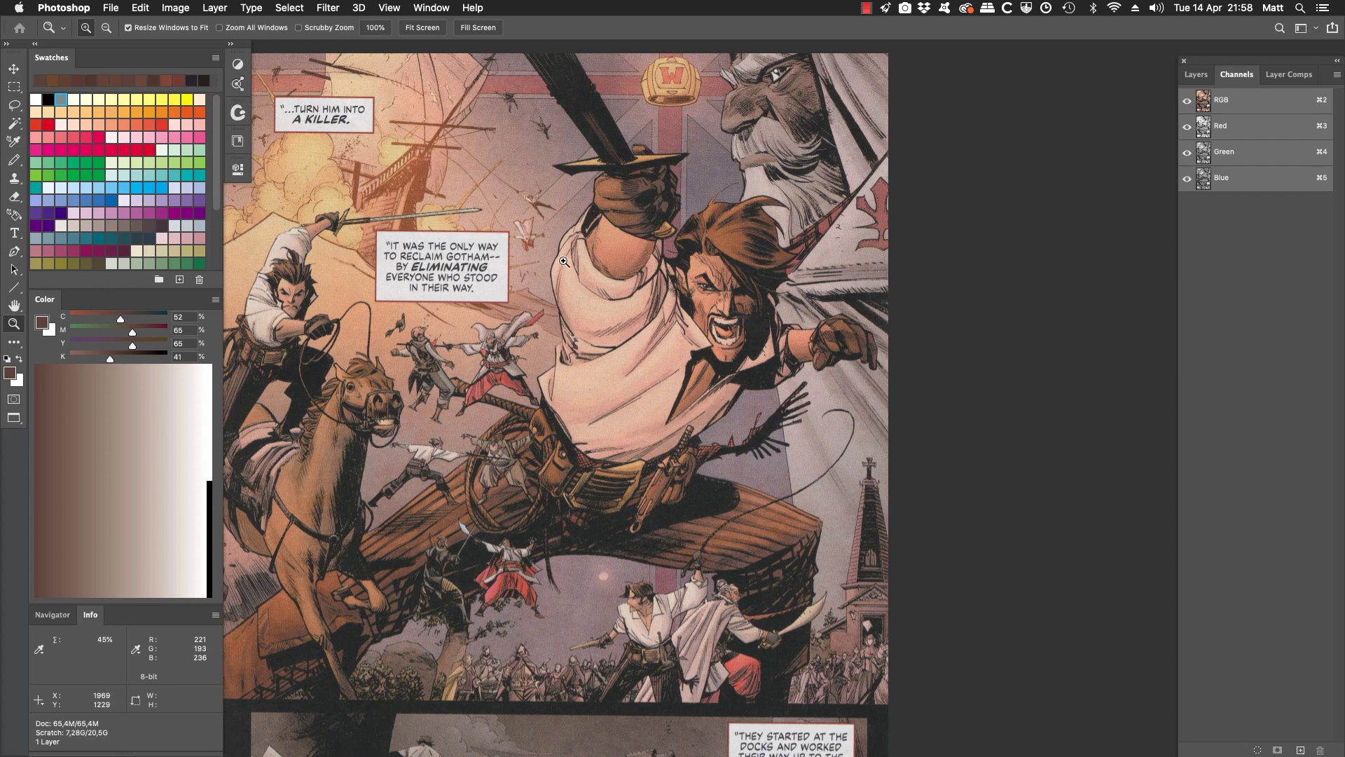
Review the whole scanned page, return it to a floating window and reposition it beside the colour file
alt+click(553, 362)
alt+click(583, 385)
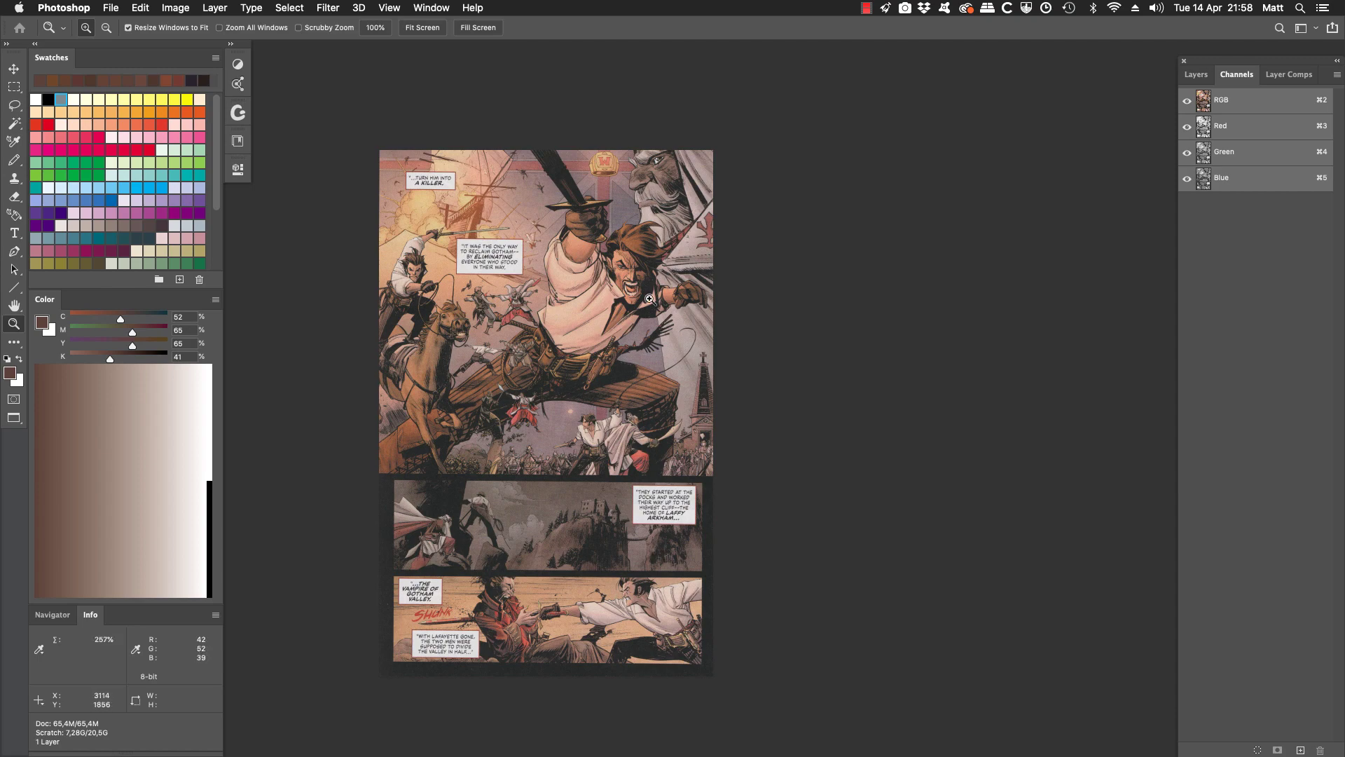
key(f)
key(f)
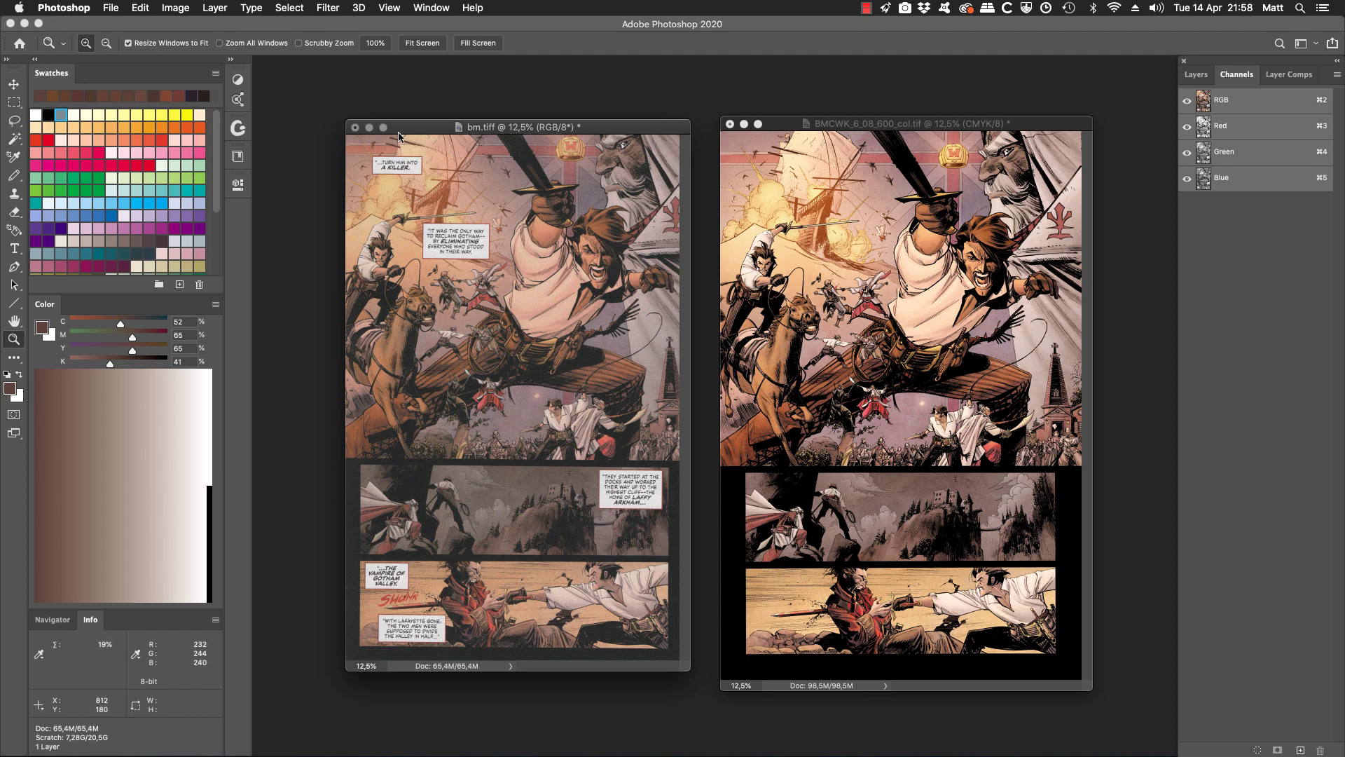
drag(457, 127, 438, 114)
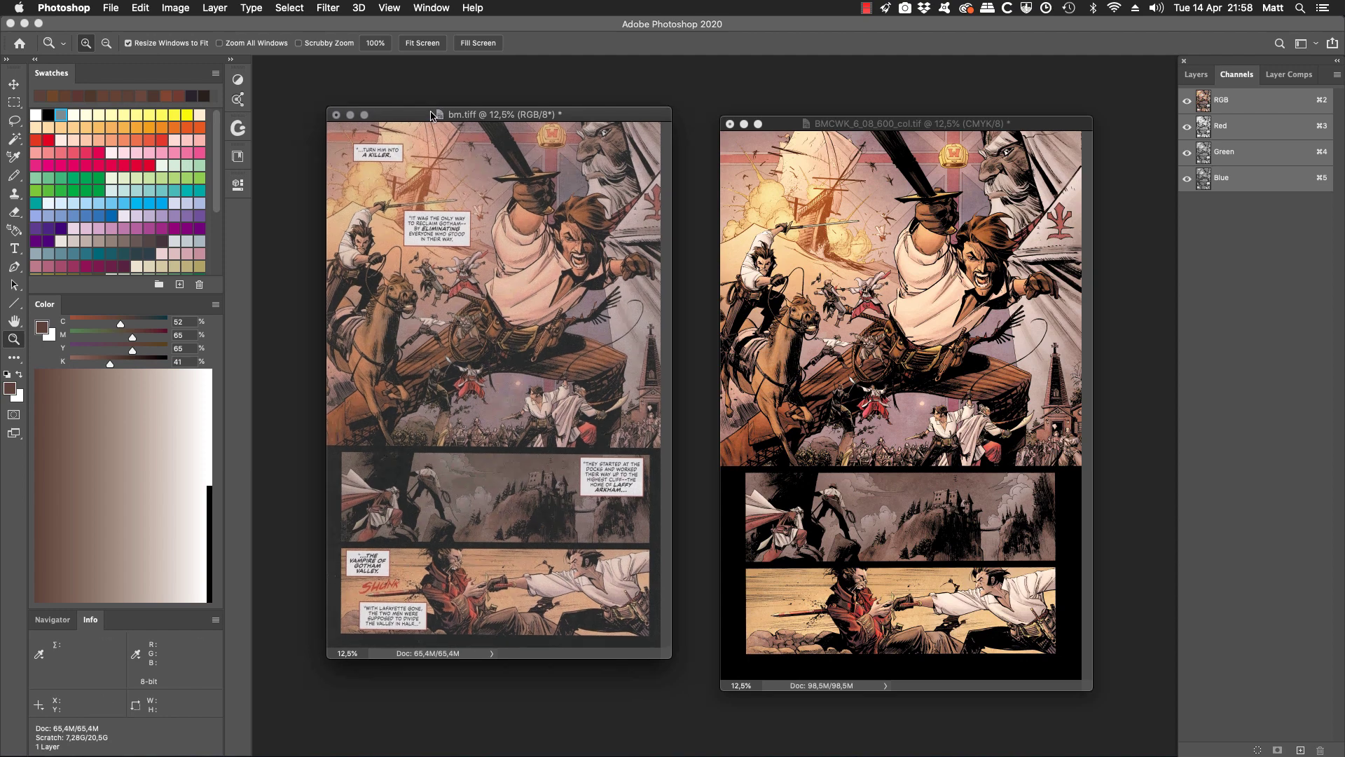
Close bm.tiff and BMCWK_6_08_600_col.tif without saving their changes
click(336, 114)
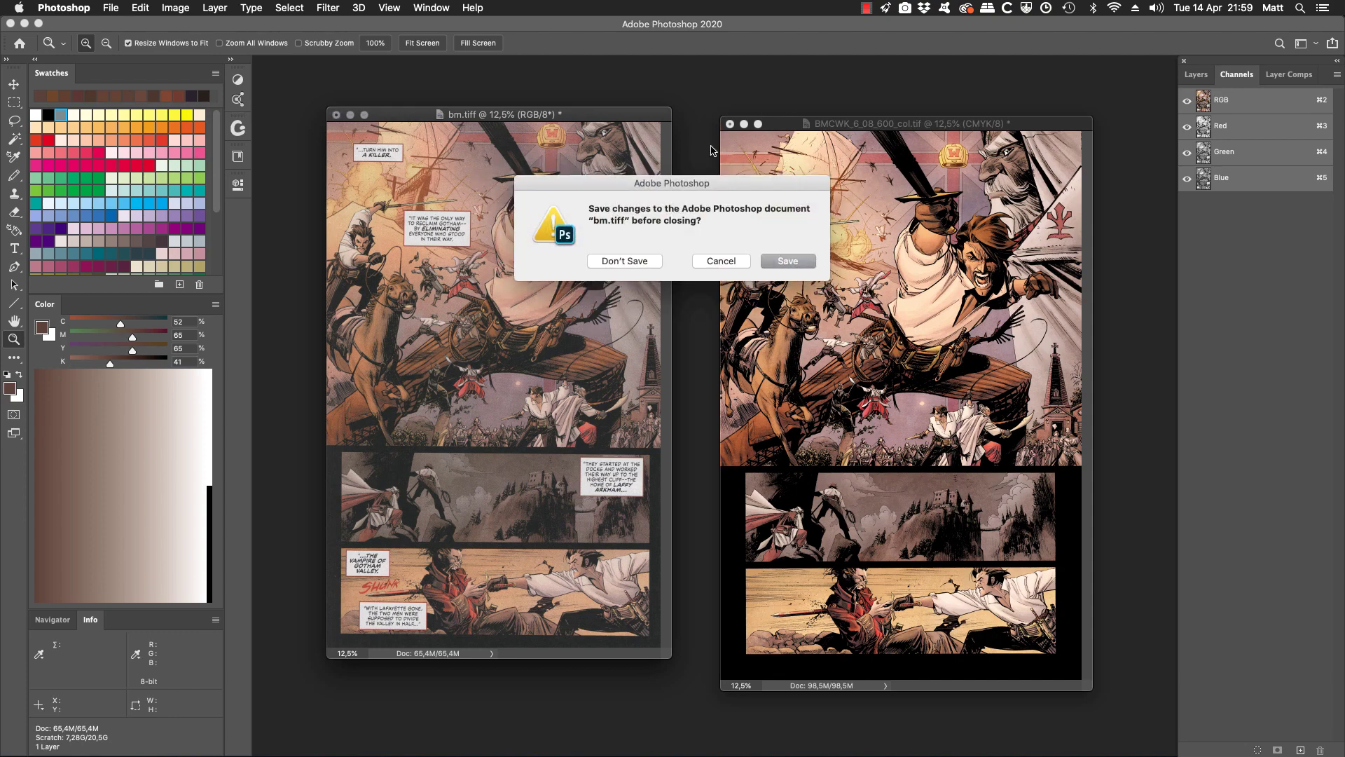
click(631, 262)
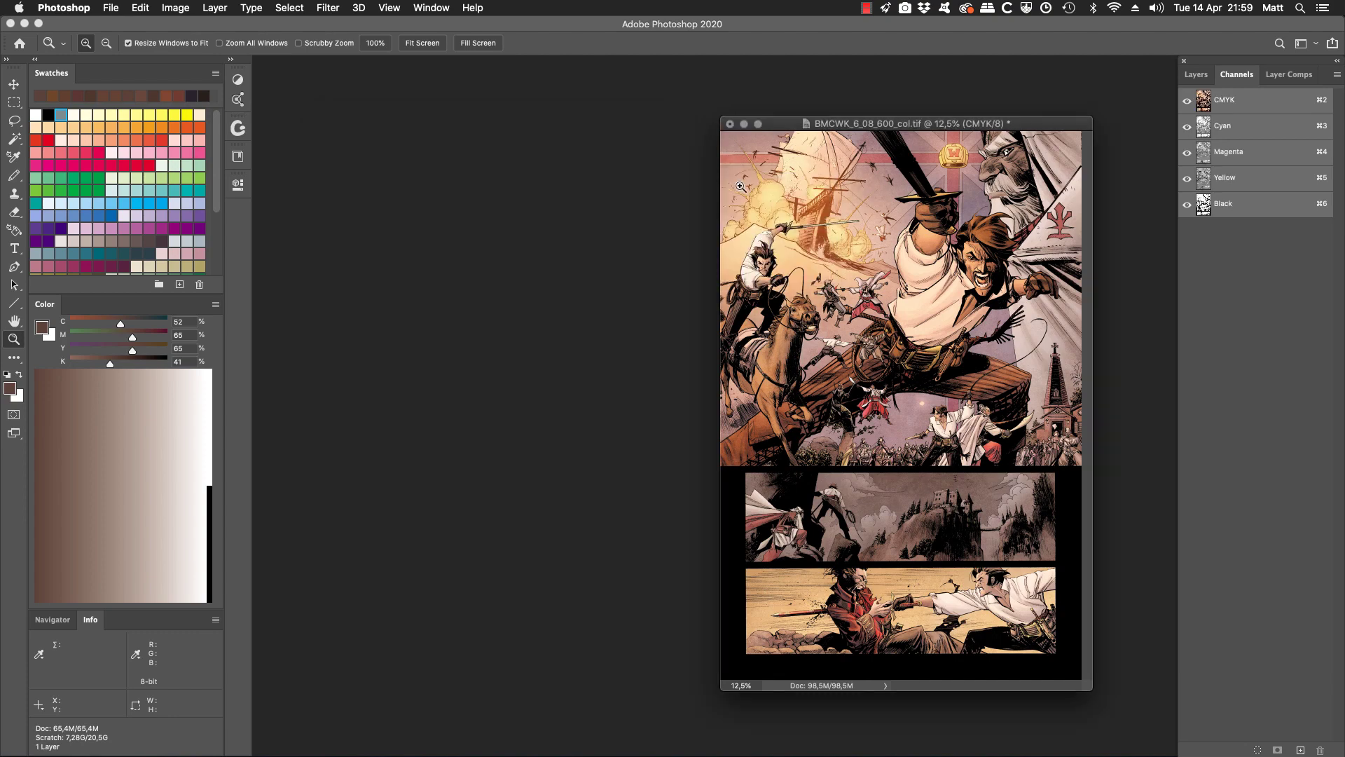
click(729, 124)
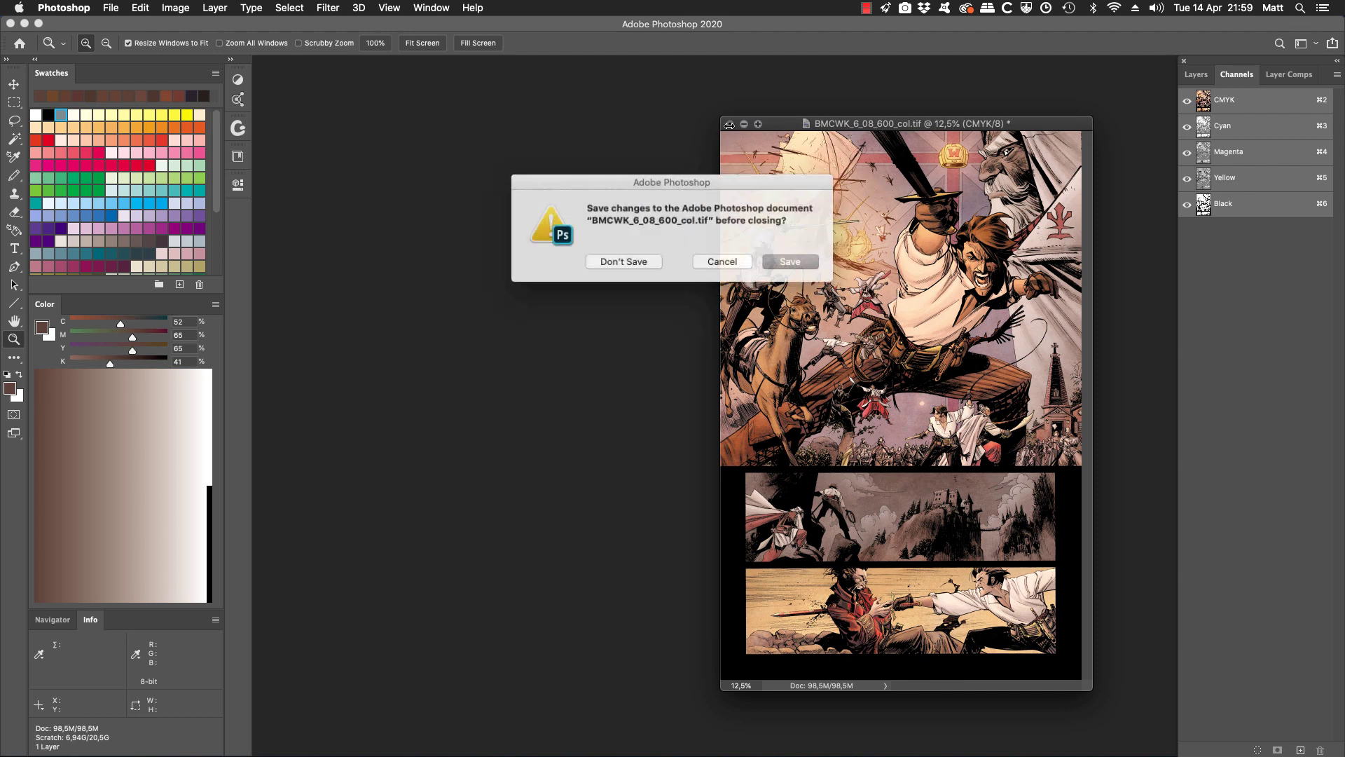
click(640, 264)
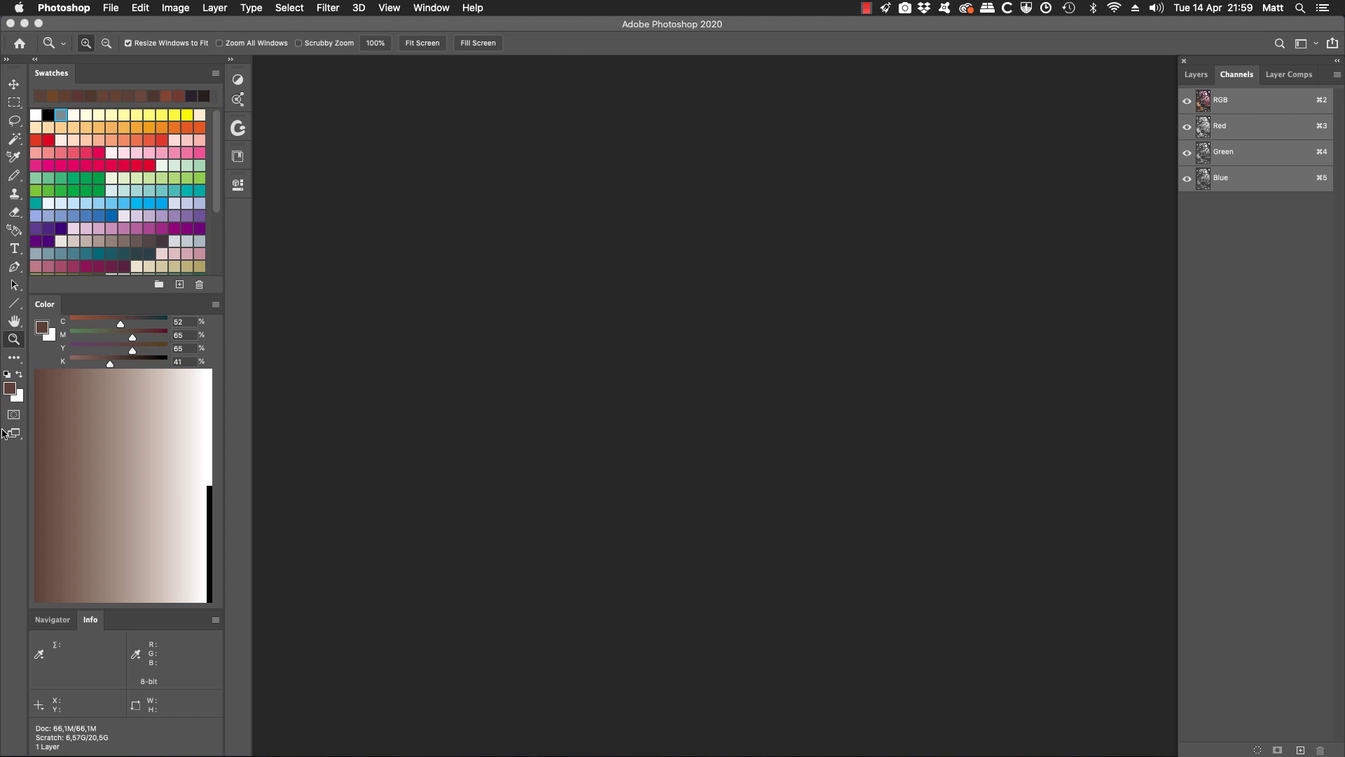
Bring up infamous_iron_man_01_21_col.tif and the im.tiff scan, placing them side by side at 12.5% zoom
drag(4, 433, 384, 366)
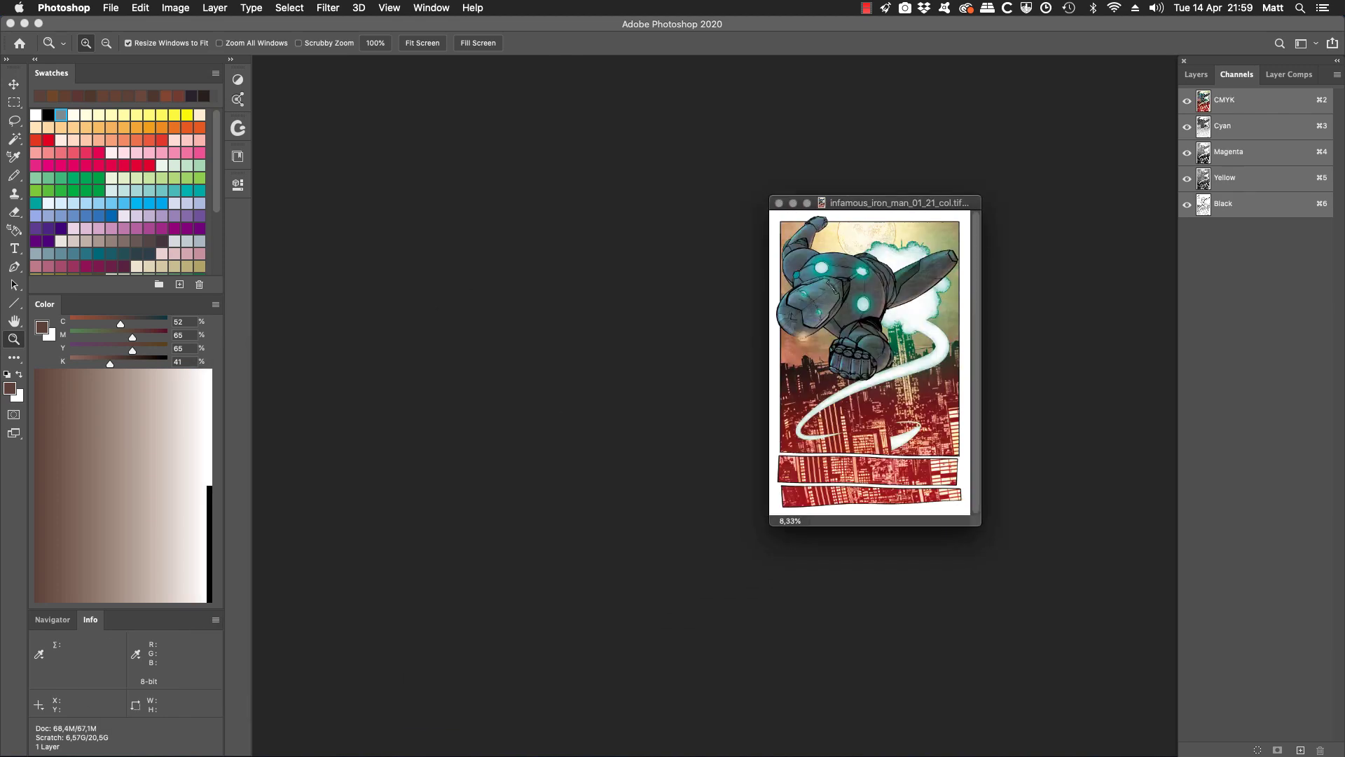
drag(4, 433, 390, 282)
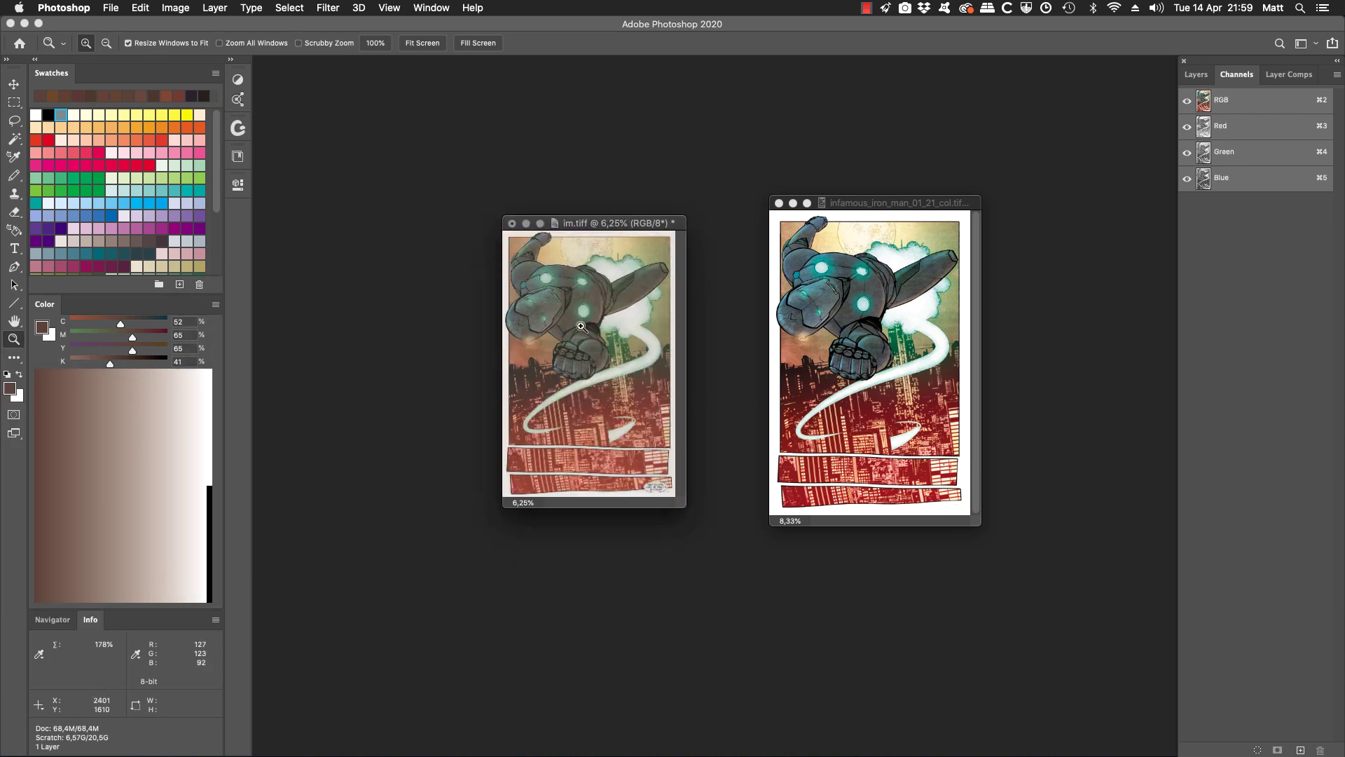
click(559, 336)
click(631, 290)
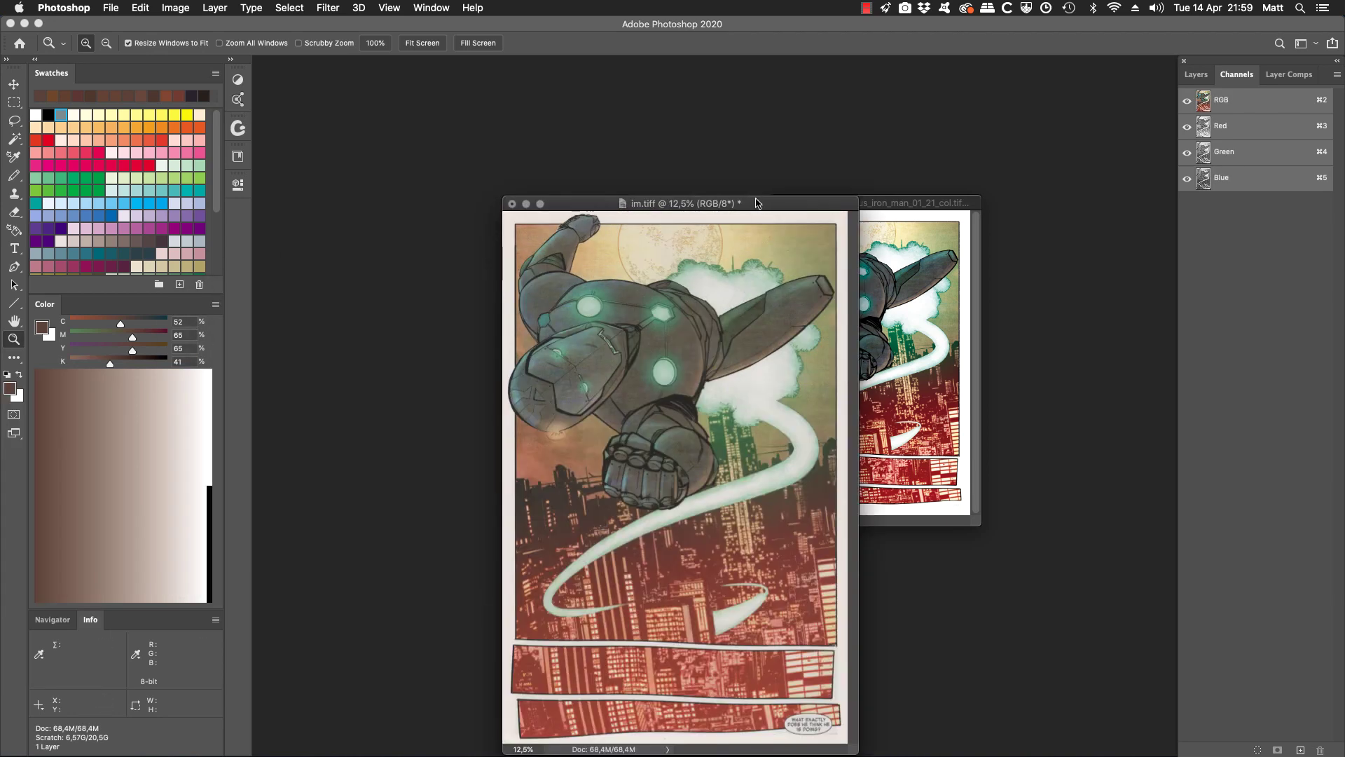
drag(759, 203, 567, 132)
click(860, 308)
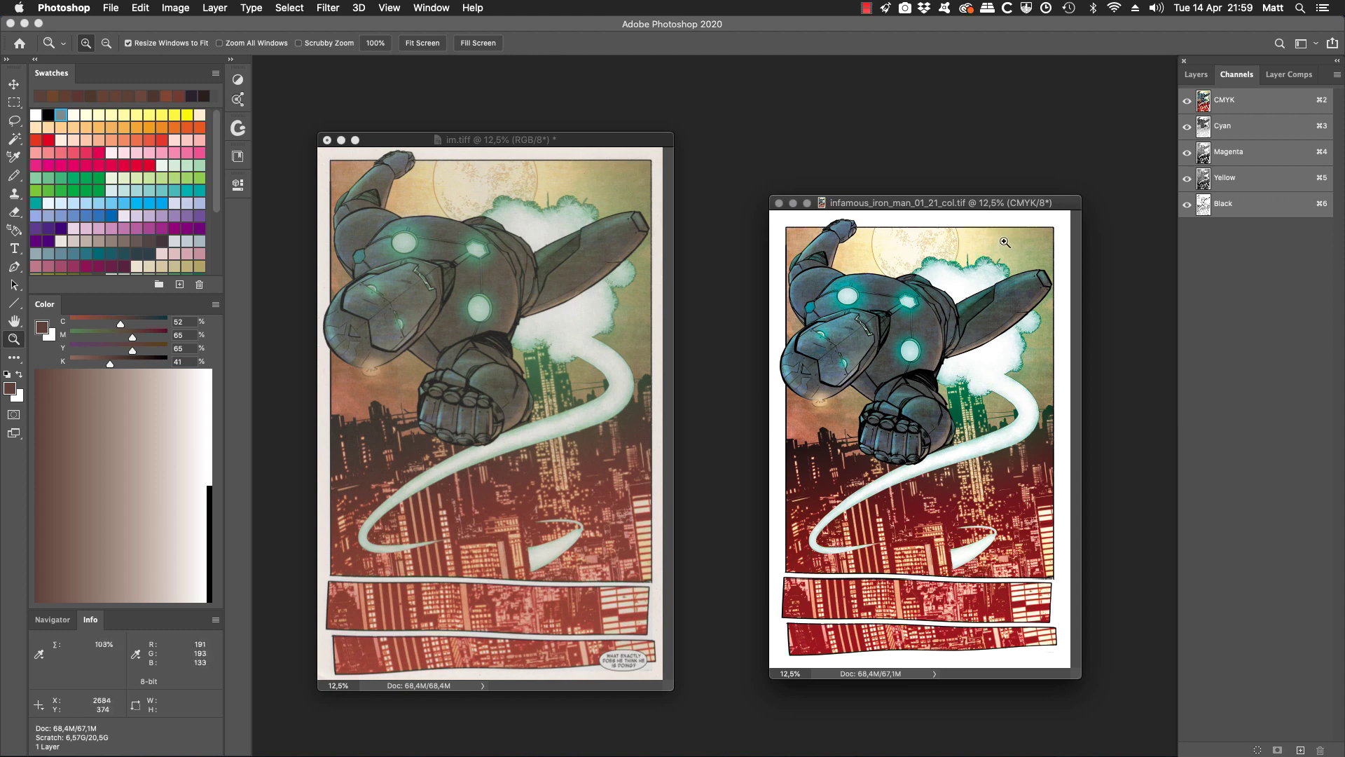
Sample the dark grey-green on the flying armoured figure's outstretched leg in the colour file with the Eyedropper
key(i)
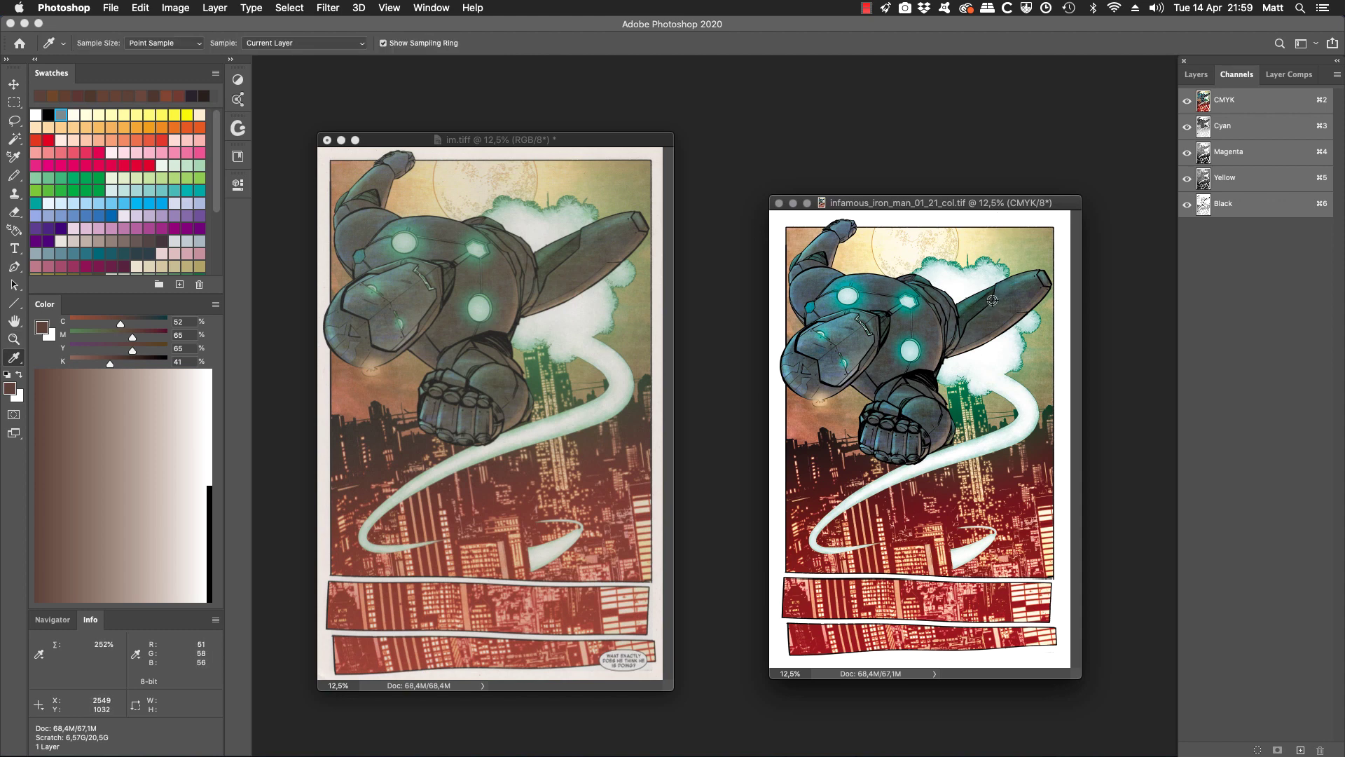
drag(982, 304, 974, 310)
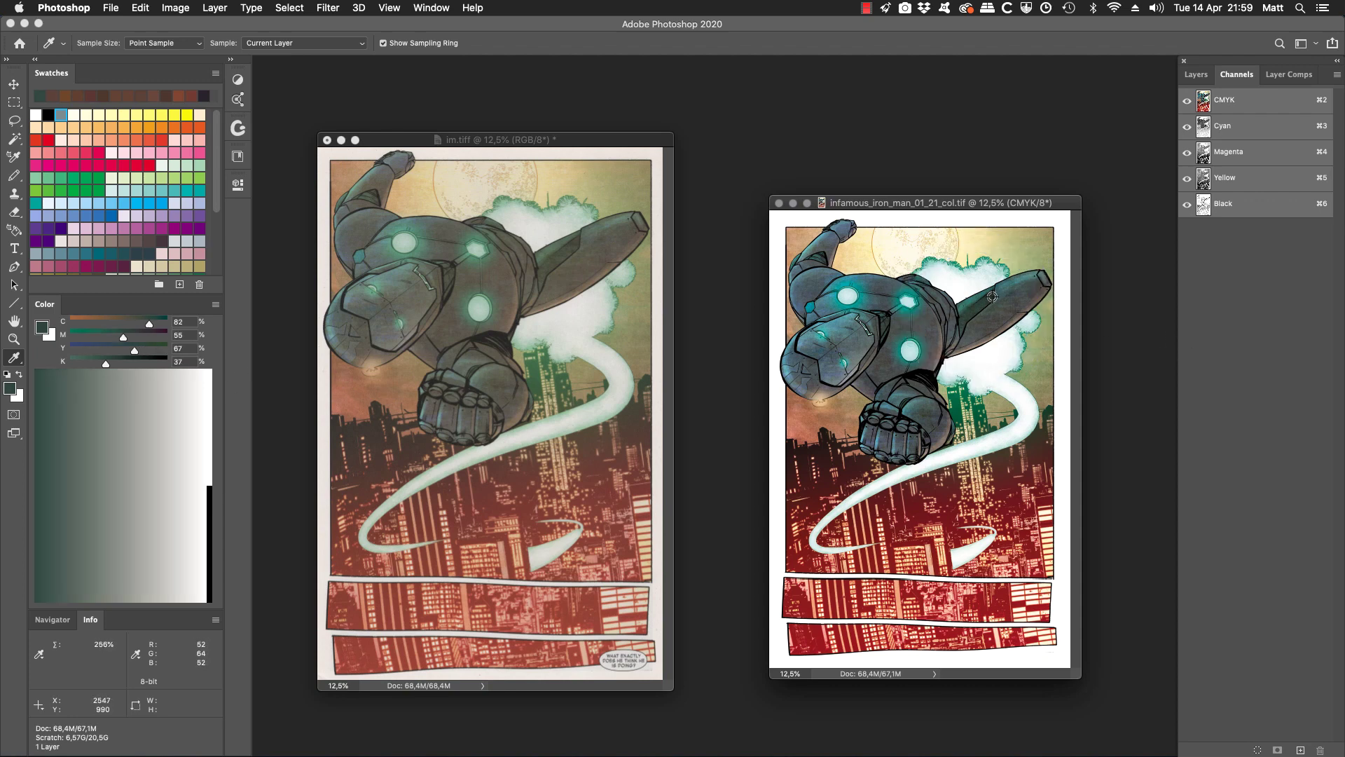
Sample the dark tones on the armoured figure's outstretched leg and torso in the colour file, and reposition the im.tiff scan window
drag(990, 298, 974, 309)
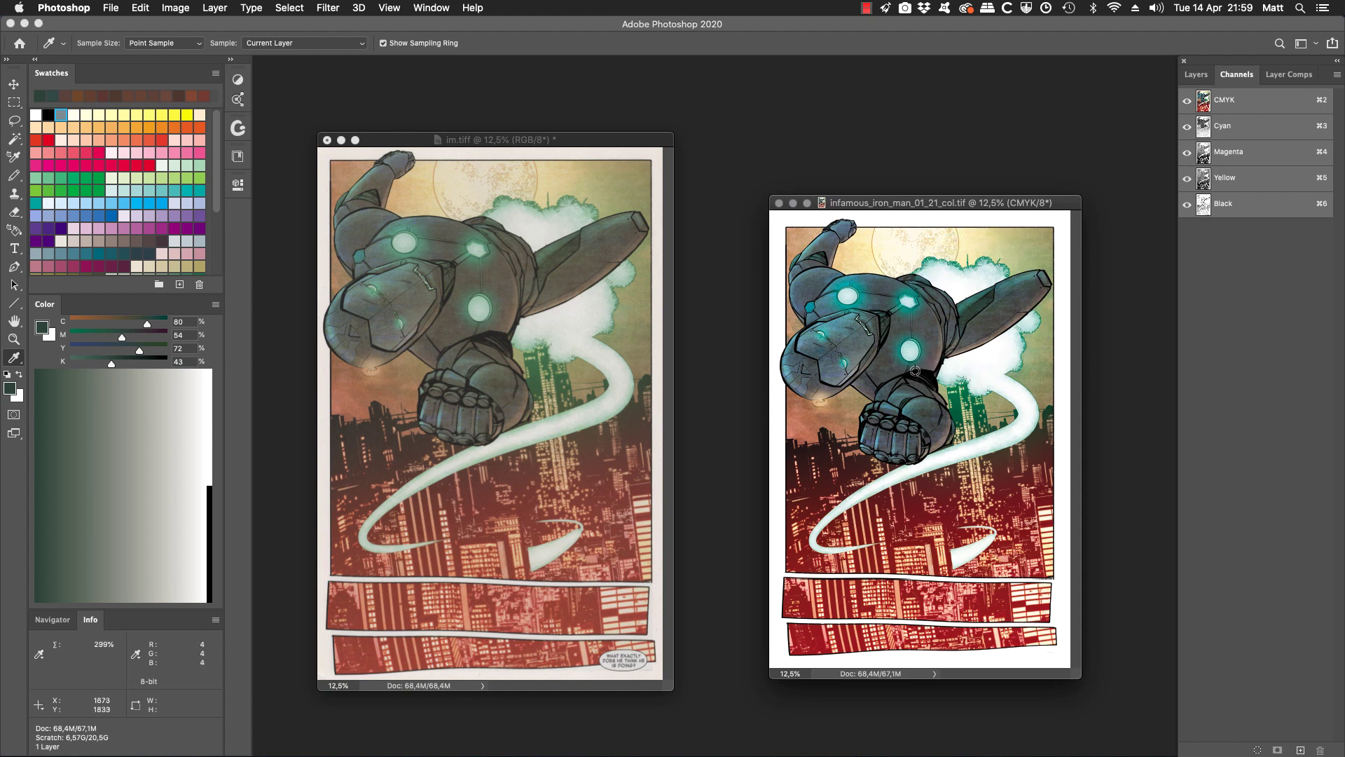
drag(877, 366, 911, 356)
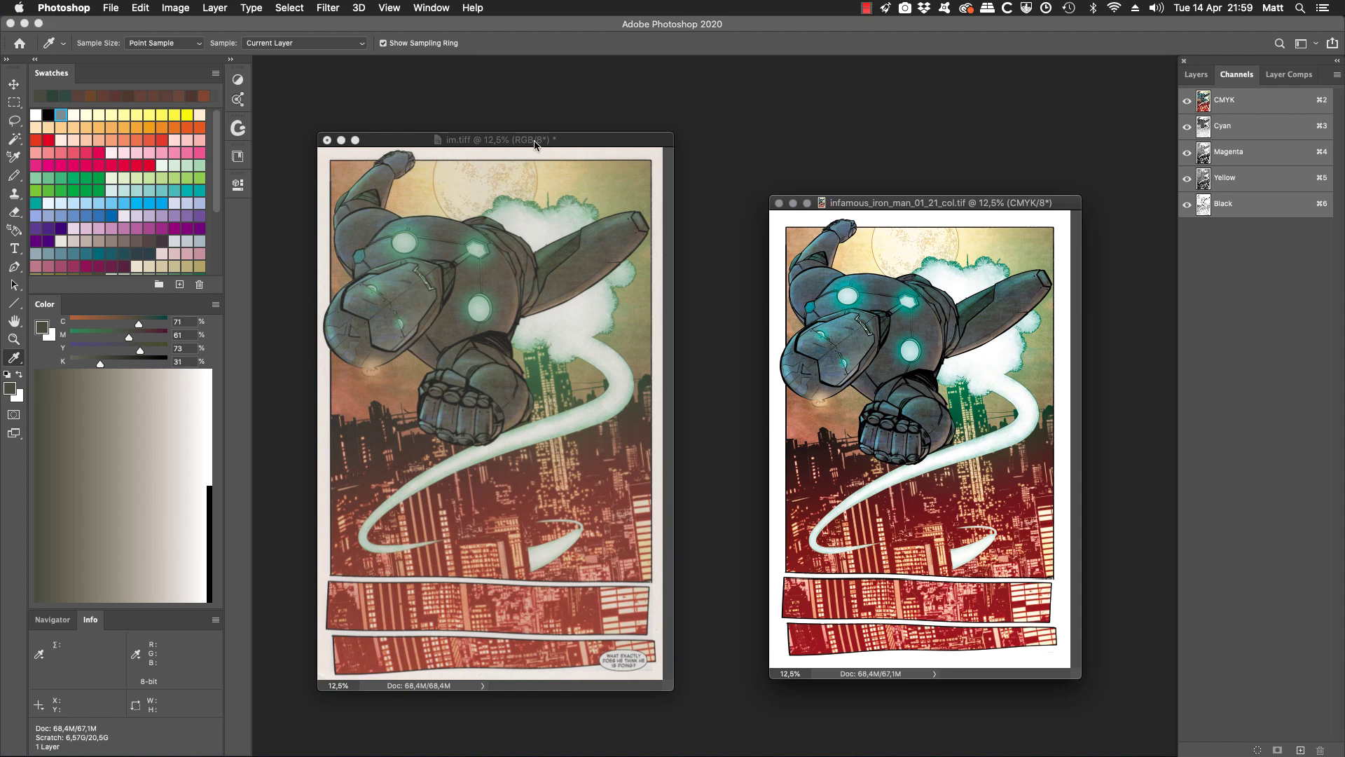
drag(539, 139, 563, 152)
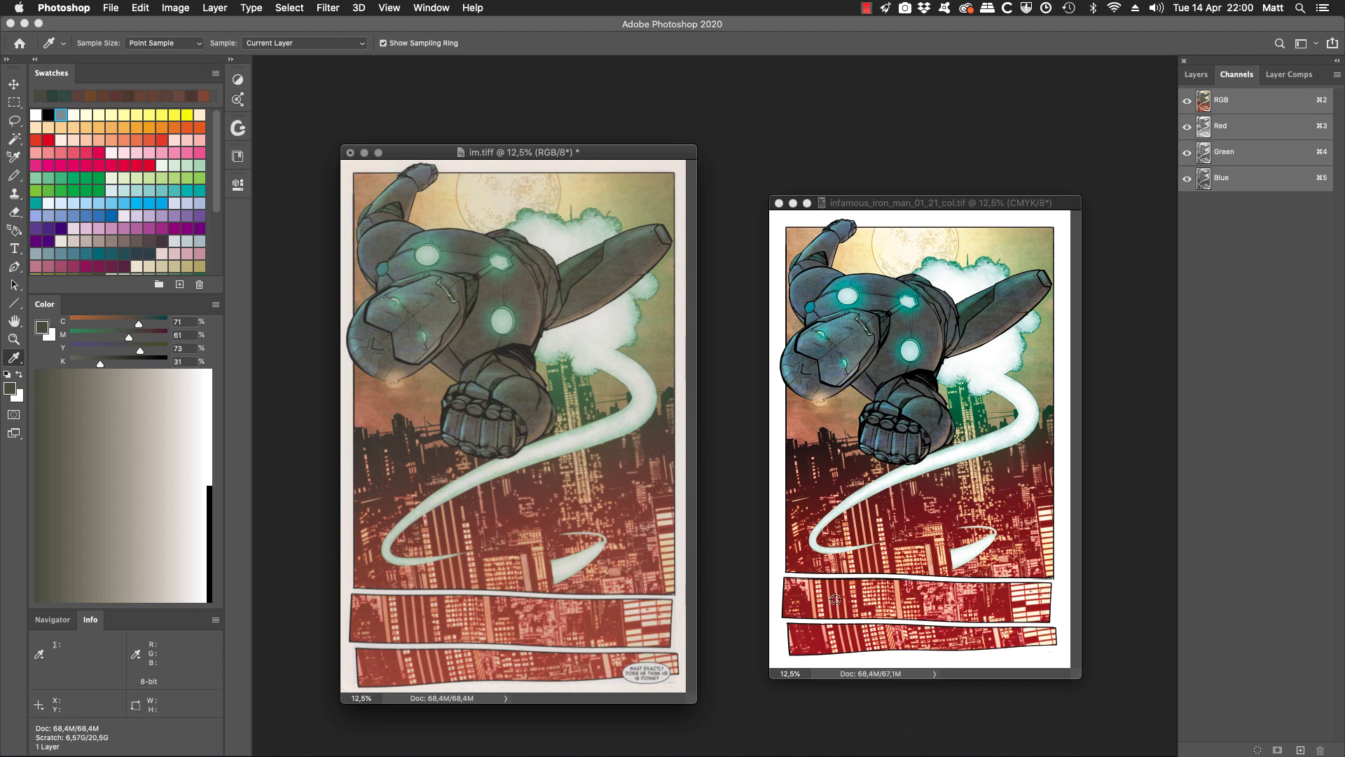
Sample the red of the city strip below the main panel in the colour file and raise its magenta to 100%
click(1007, 594)
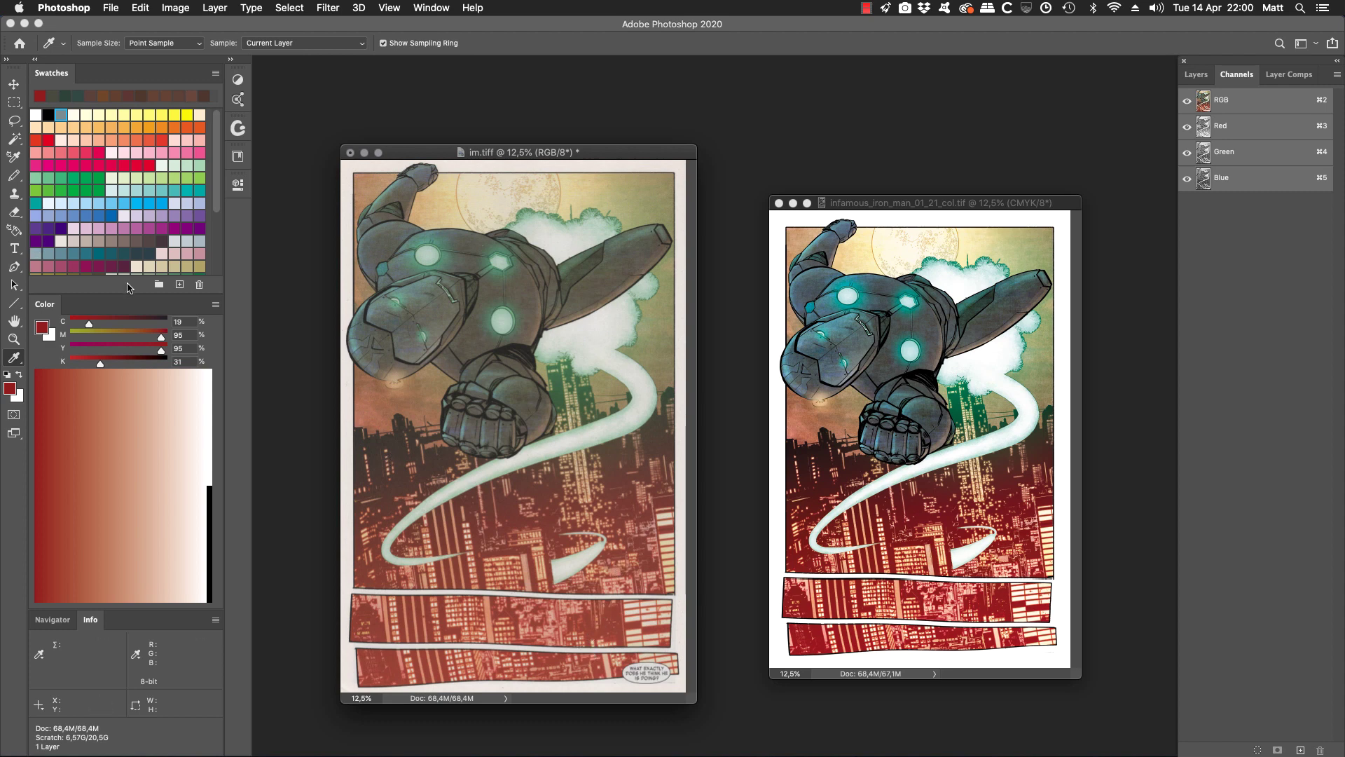
drag(161, 340, 217, 344)
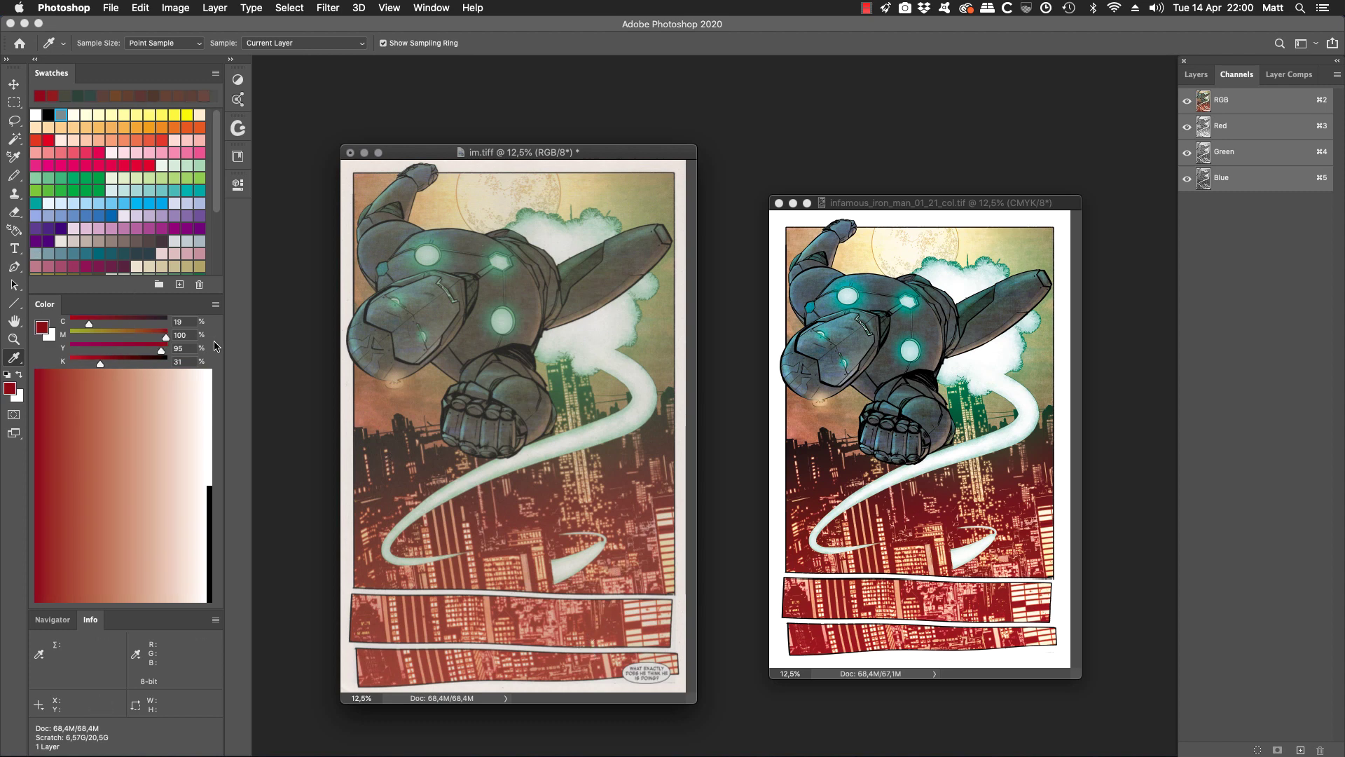
Reposition the infamous_iron_man_01_21_col.tif window and enlarge its view to 16.7%
drag(970, 204, 962, 189)
key(z)
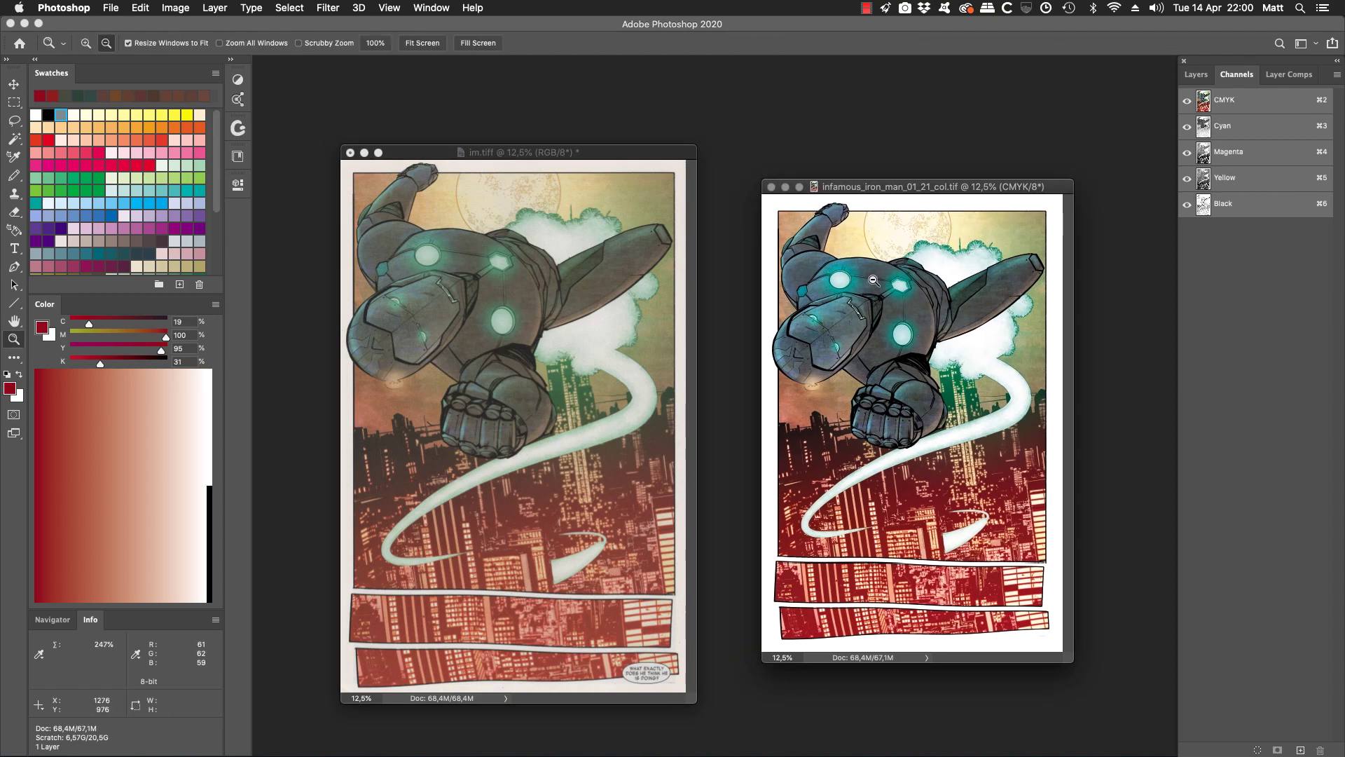
alt+click(868, 301)
click(884, 302)
click(885, 301)
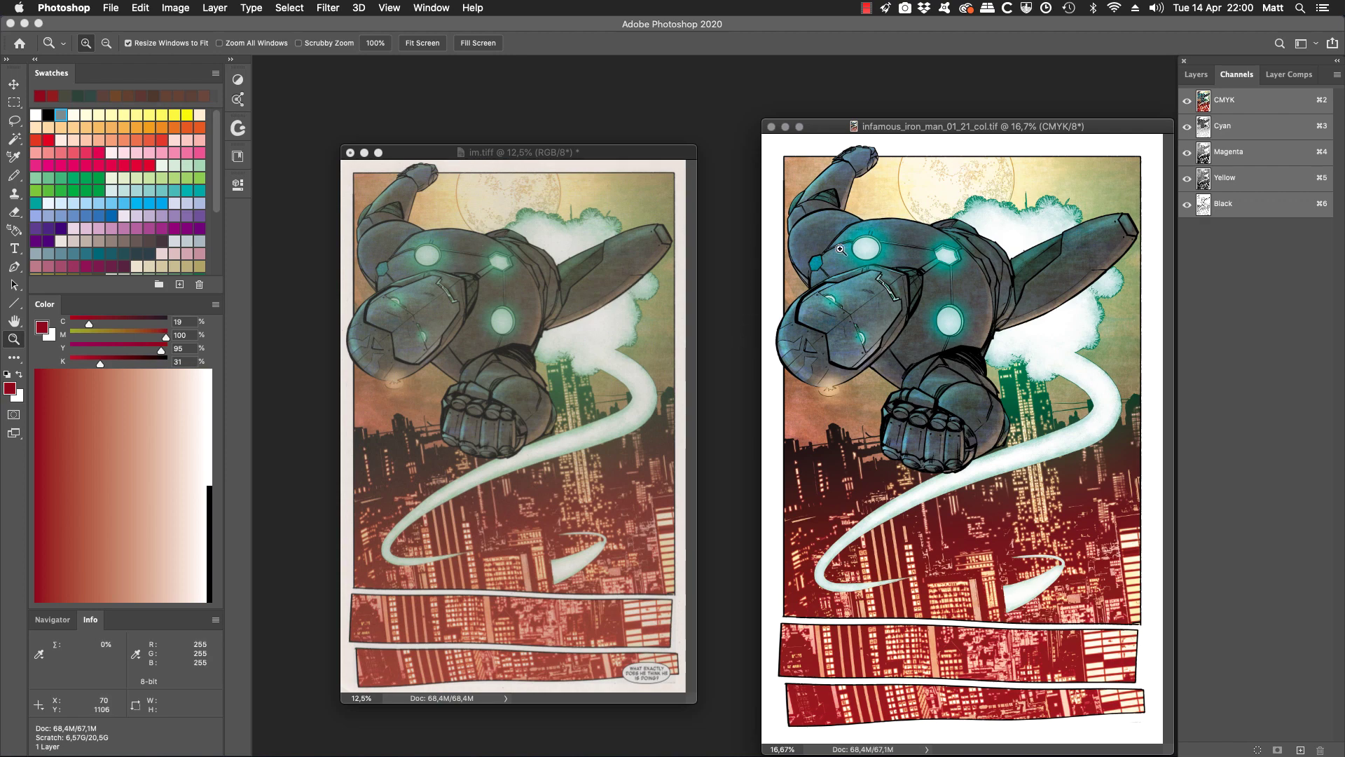
Close infamous_iron_man_01_21_col.tif and im.tiff, discarding the scan's changes
click(772, 127)
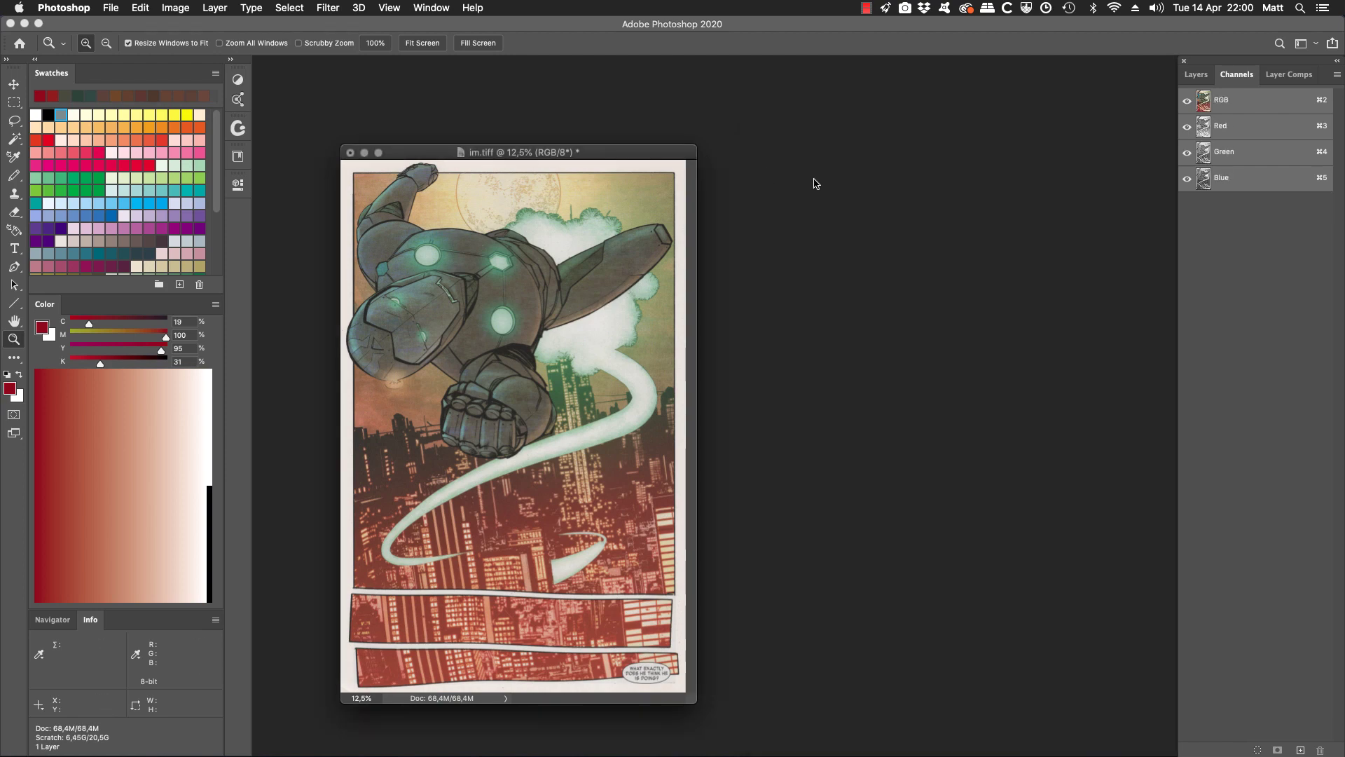
click(351, 153)
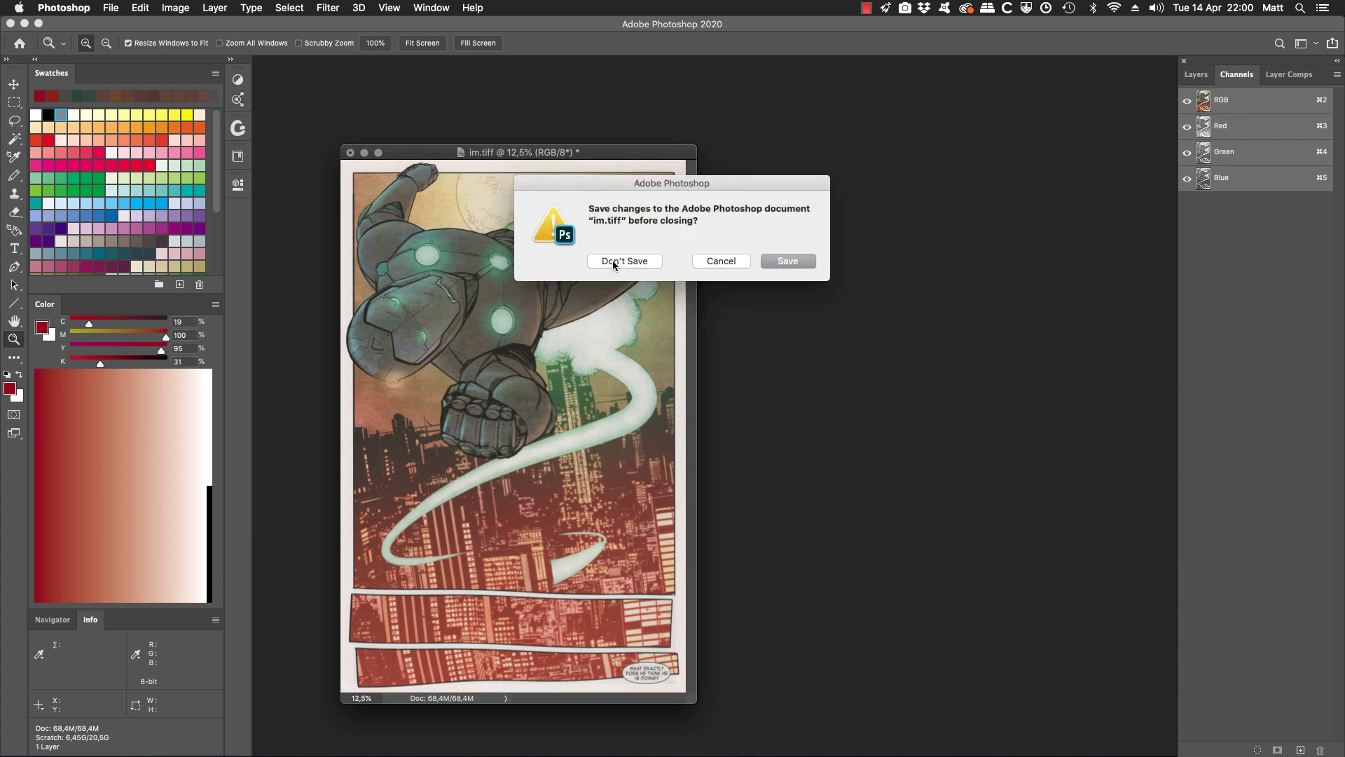
click(613, 262)
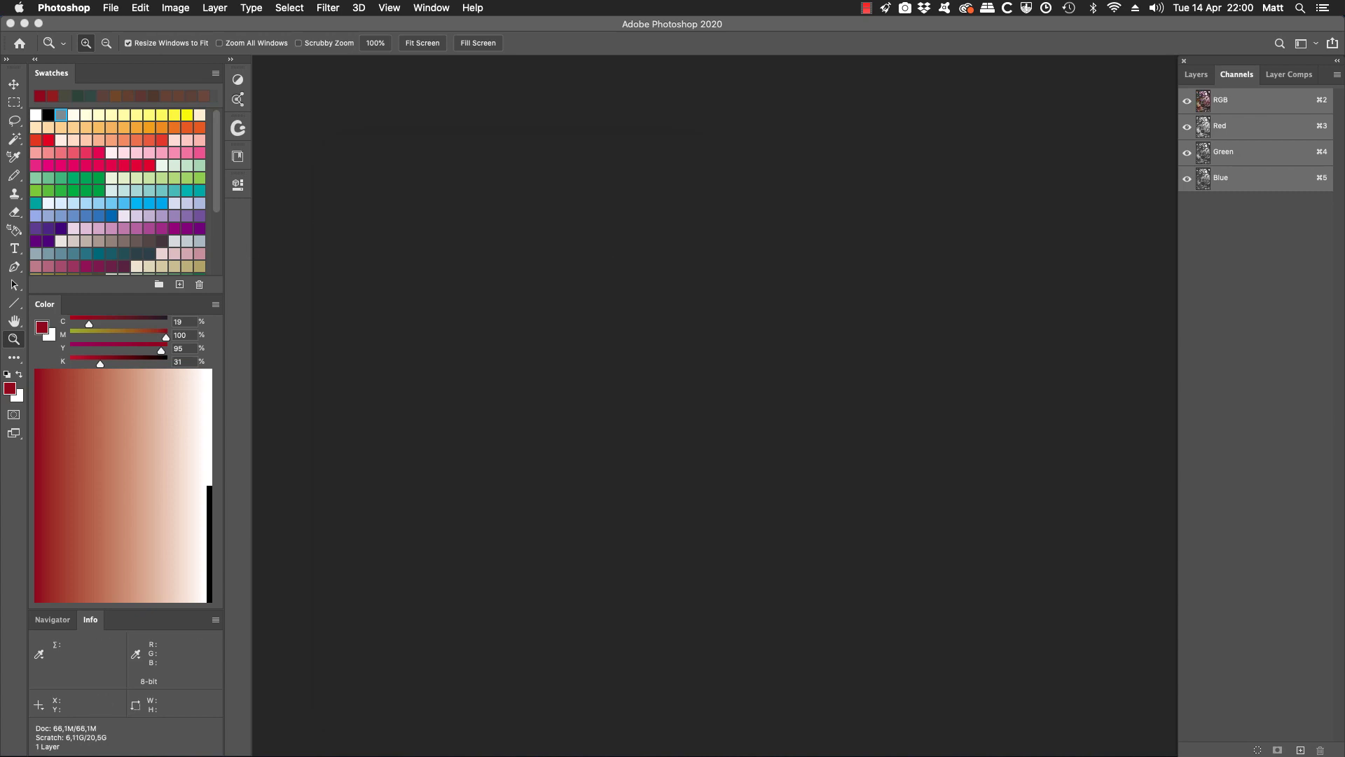
Centre the ds.tiff cover scan, switch it to full-screen mode and fit it to the screen
drag(444, 298, 720, 200)
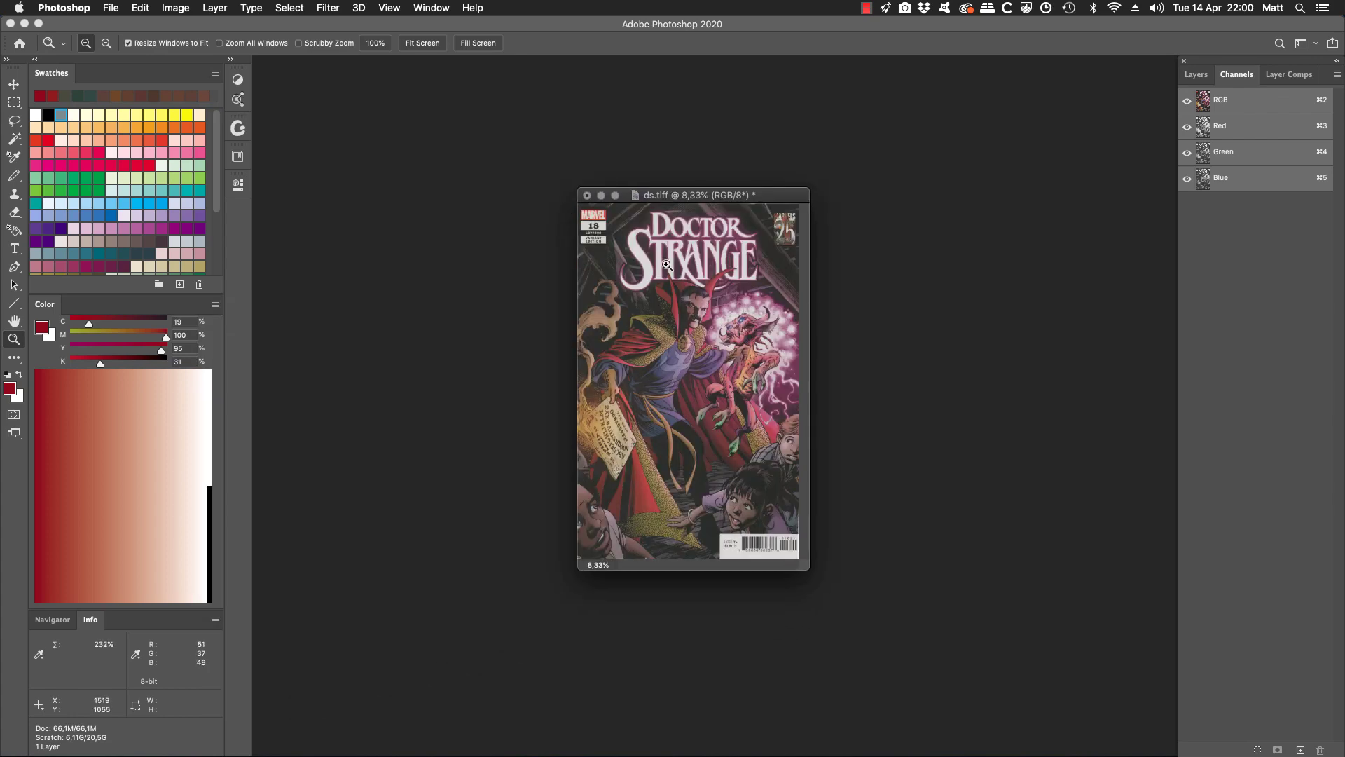
key(f)
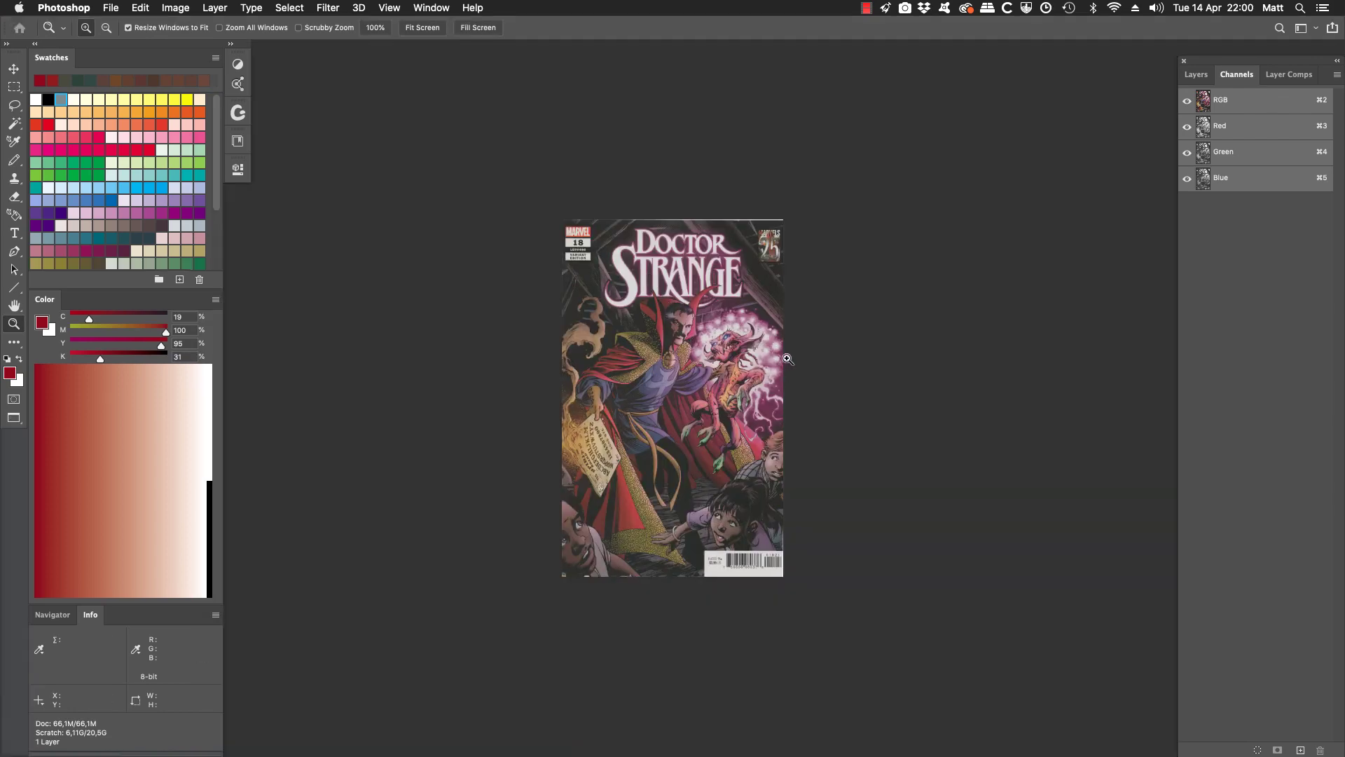
click(421, 27)
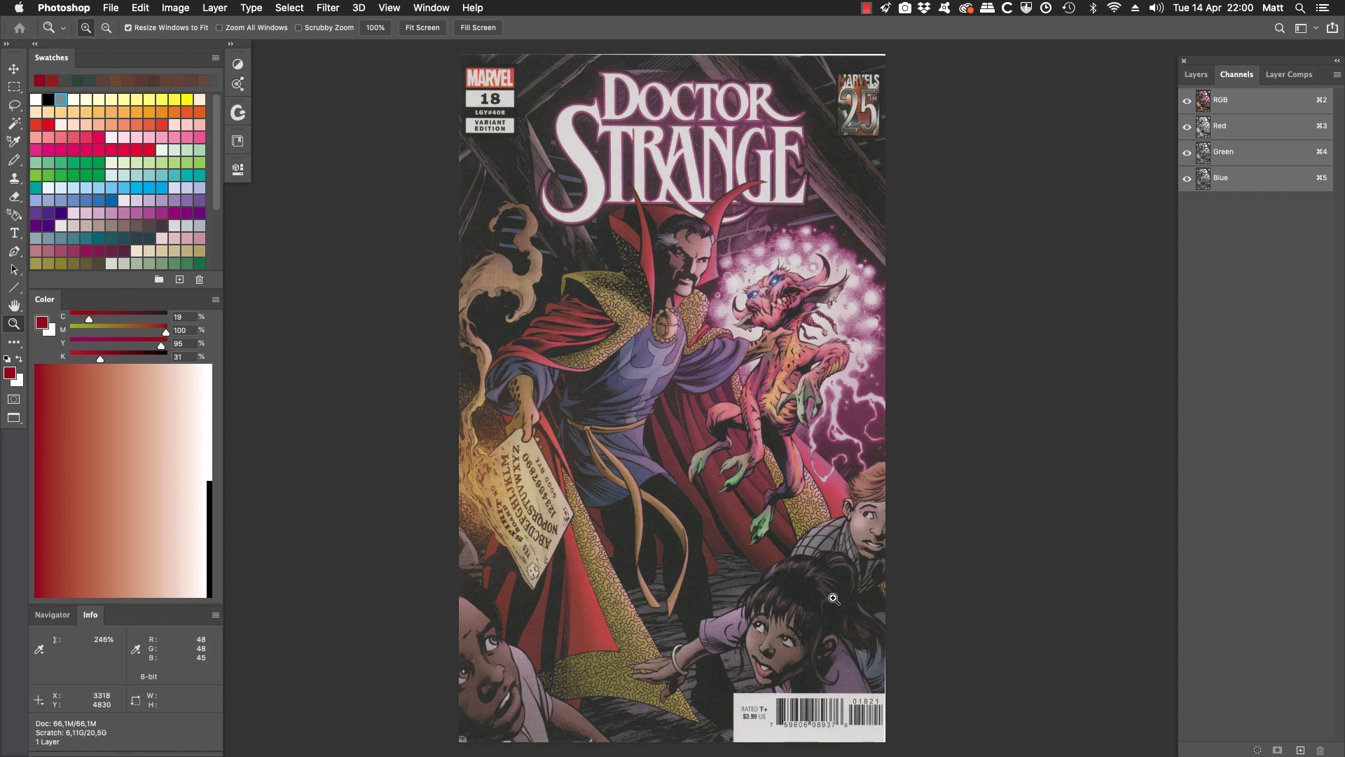
Examine the colours of the scanned Doctor Strange cover, from the title and glowing creature down to the foreground figures
scroll(679, 549, down, 2)
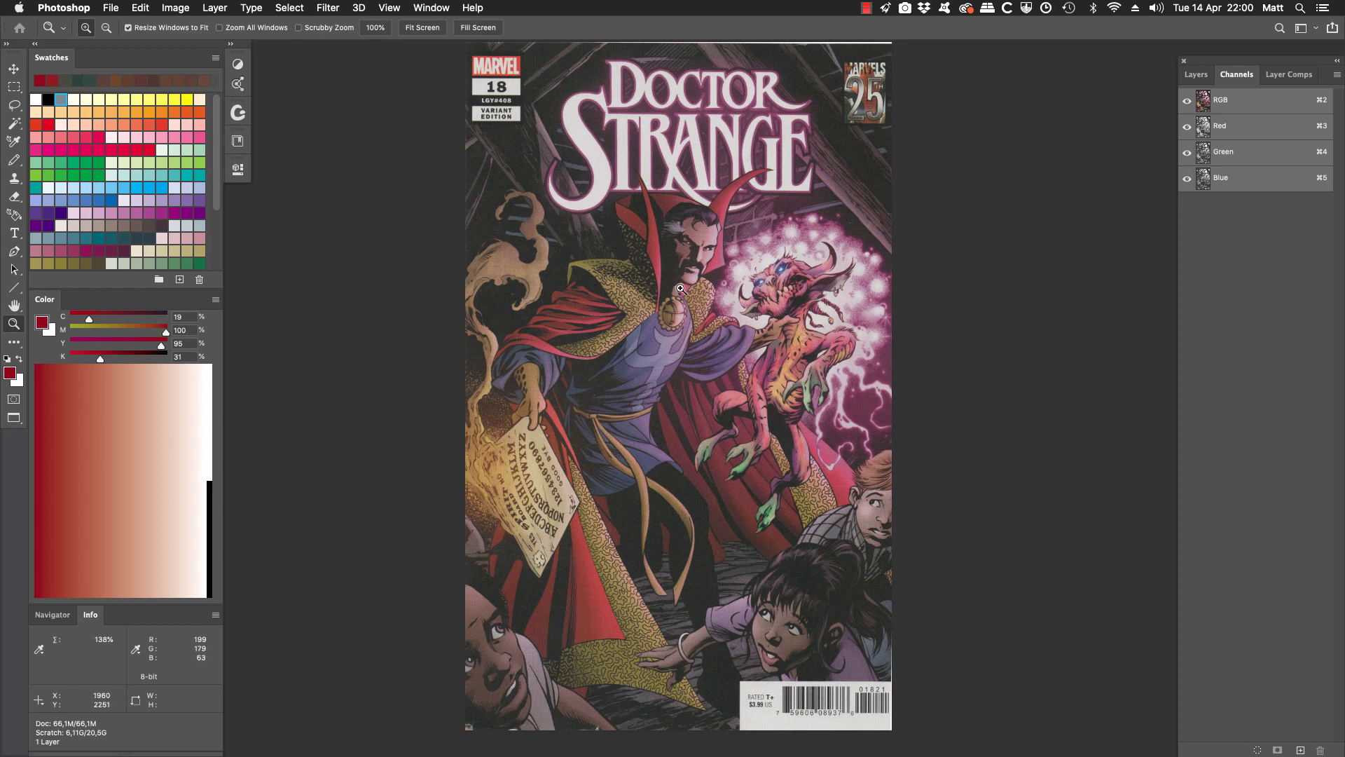
scroll(873, 562, down, 3)
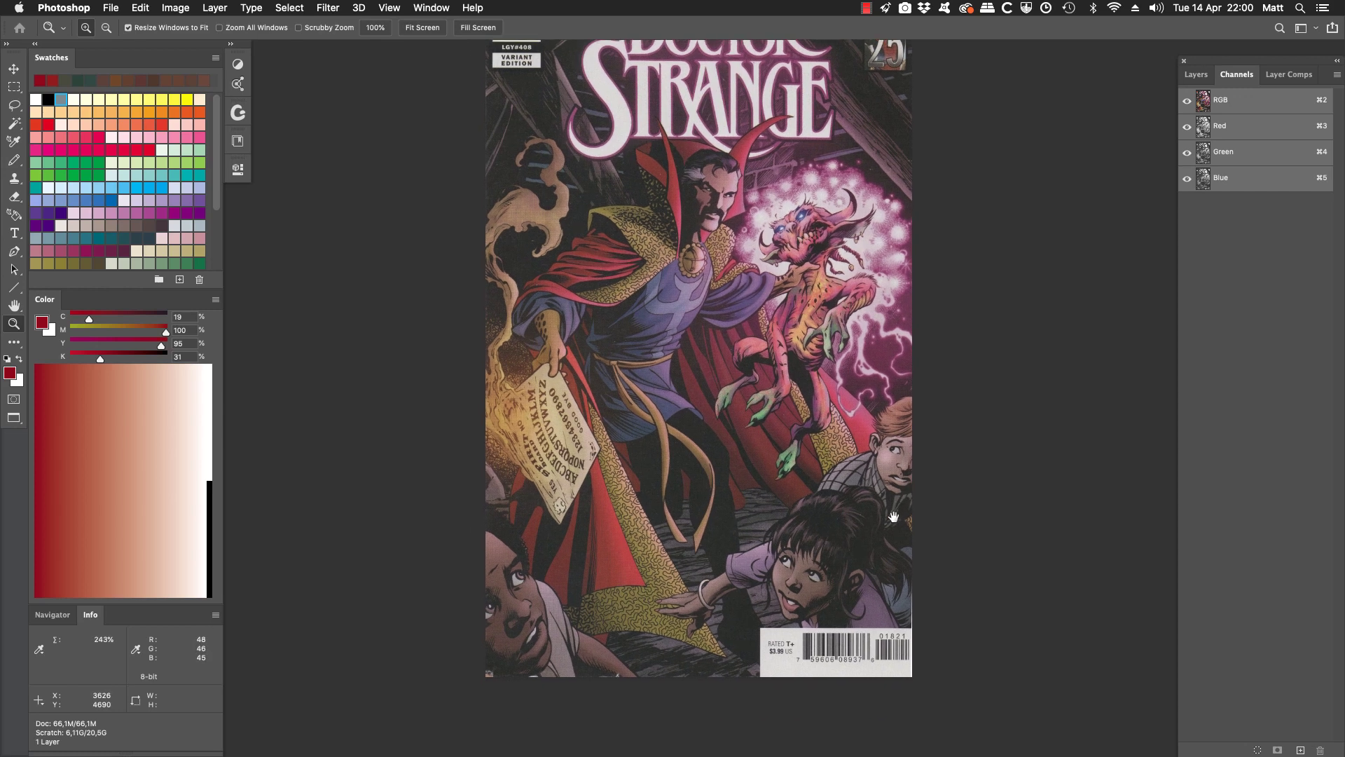
scroll(849, 586, down, 2)
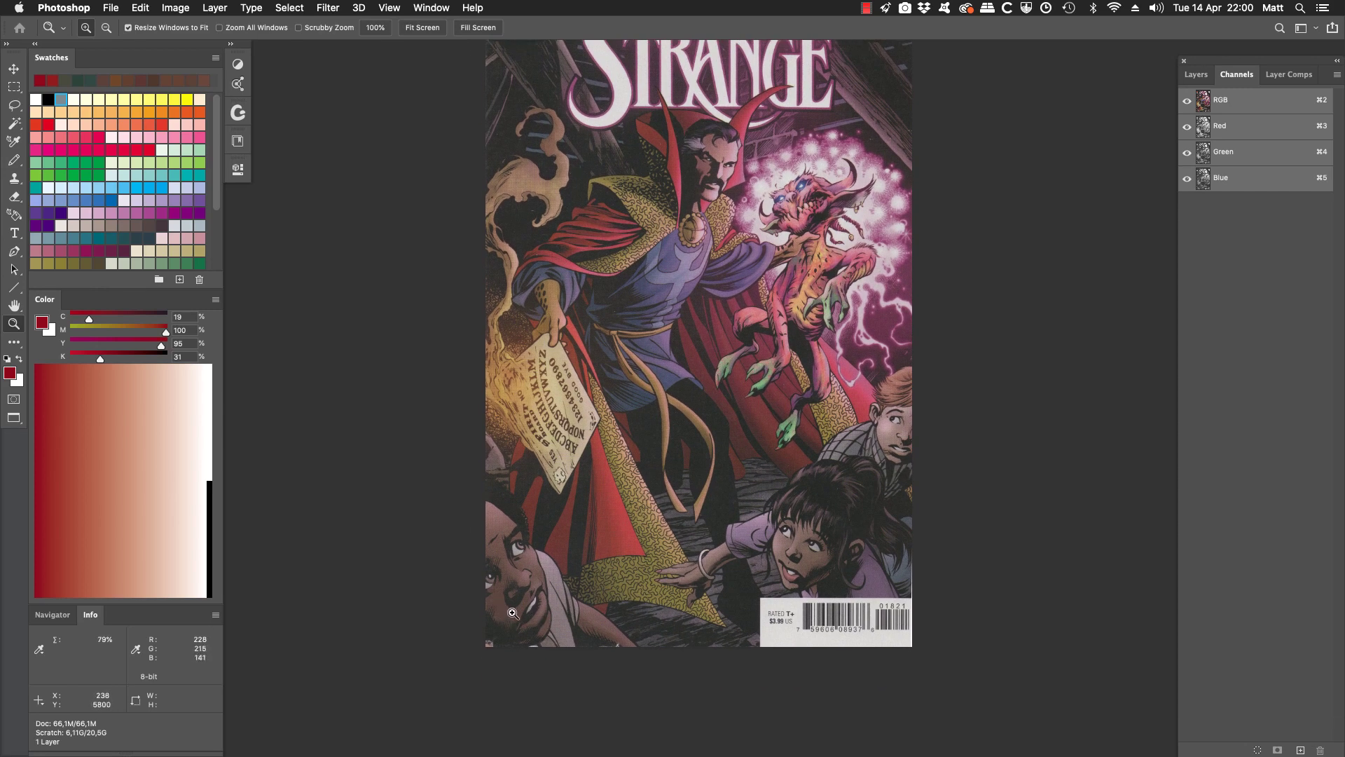
scroll(906, 464, up, 2)
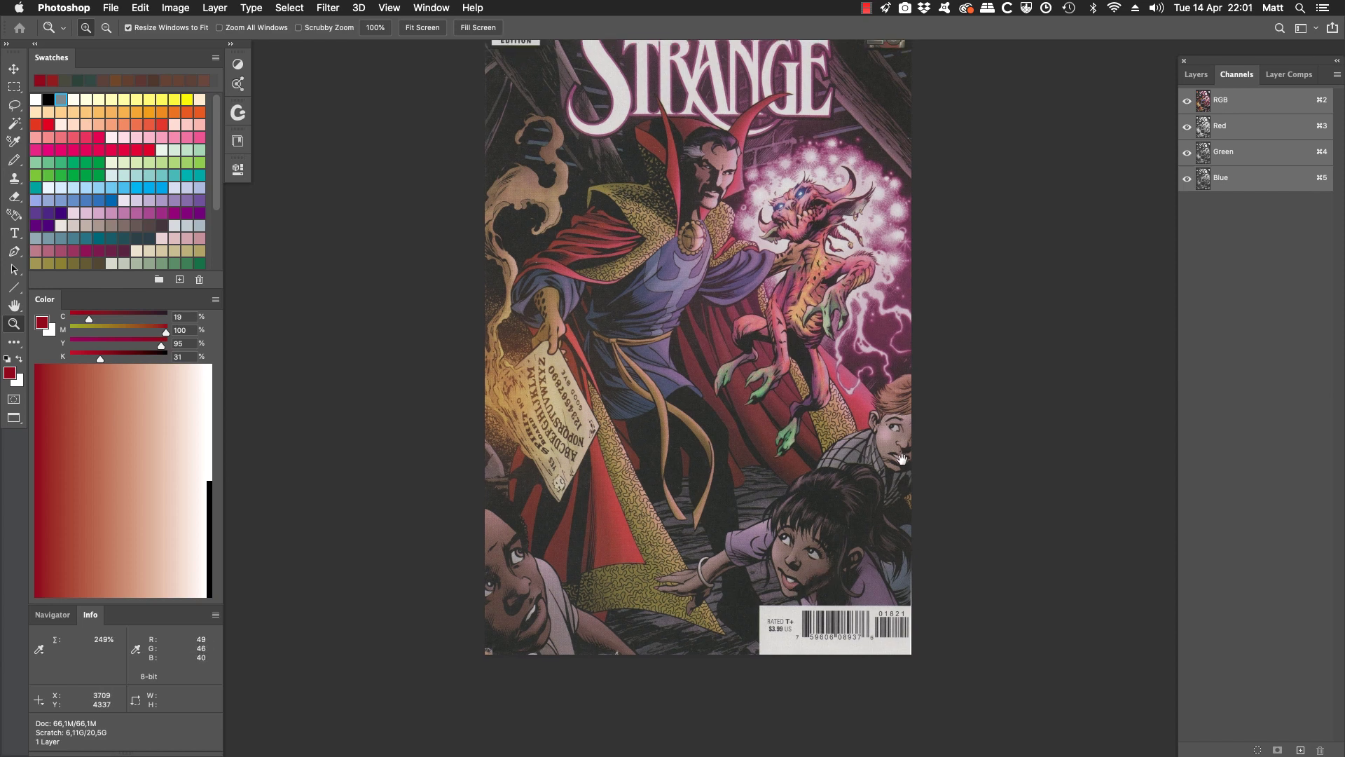
drag(861, 407, 860, 430)
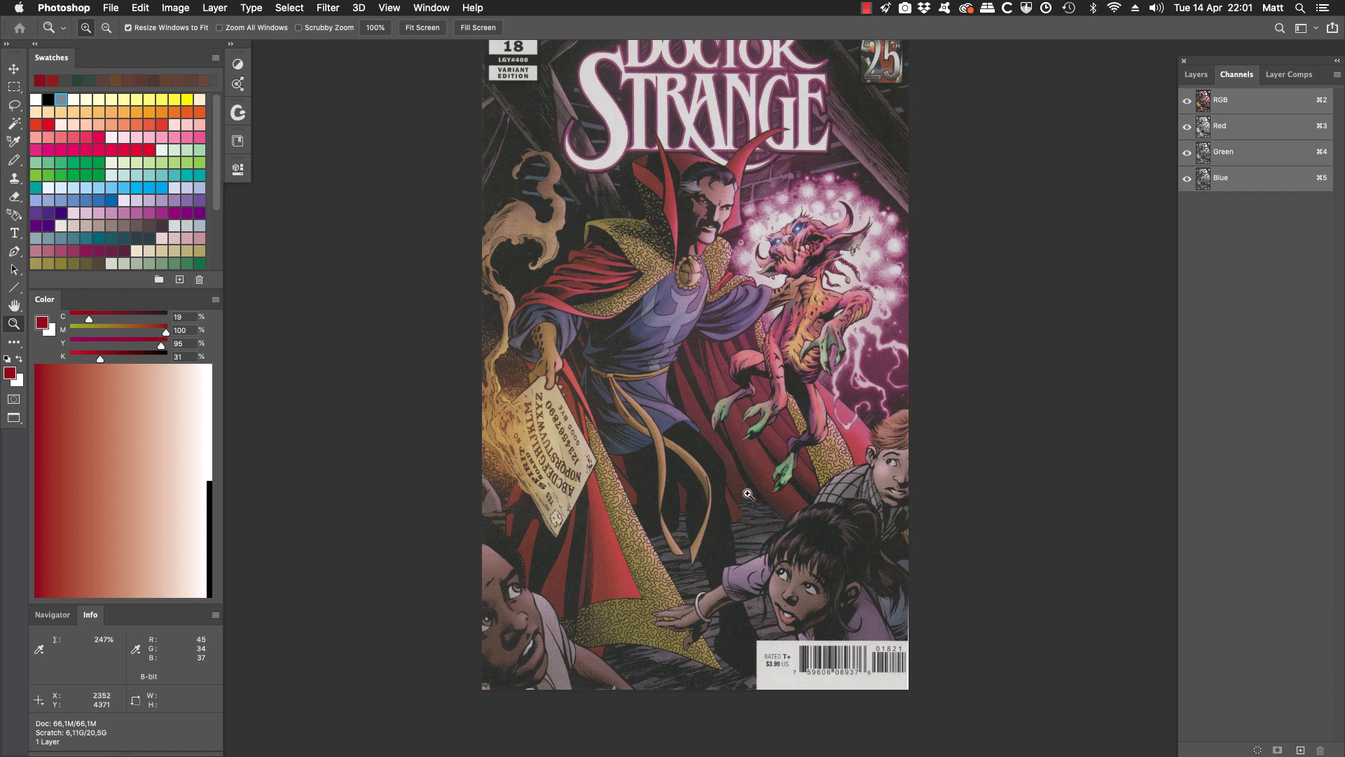
drag(751, 392, 748, 409)
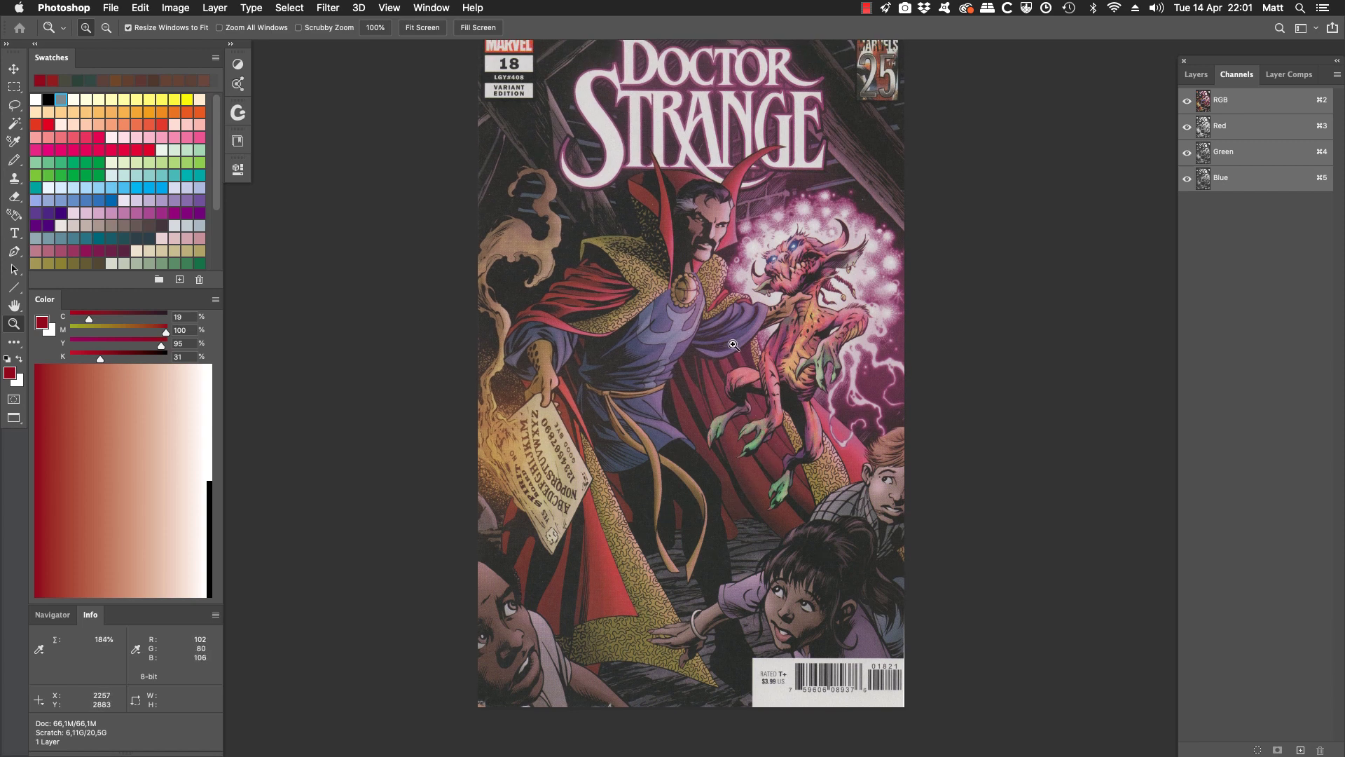
drag(844, 335, 833, 327)
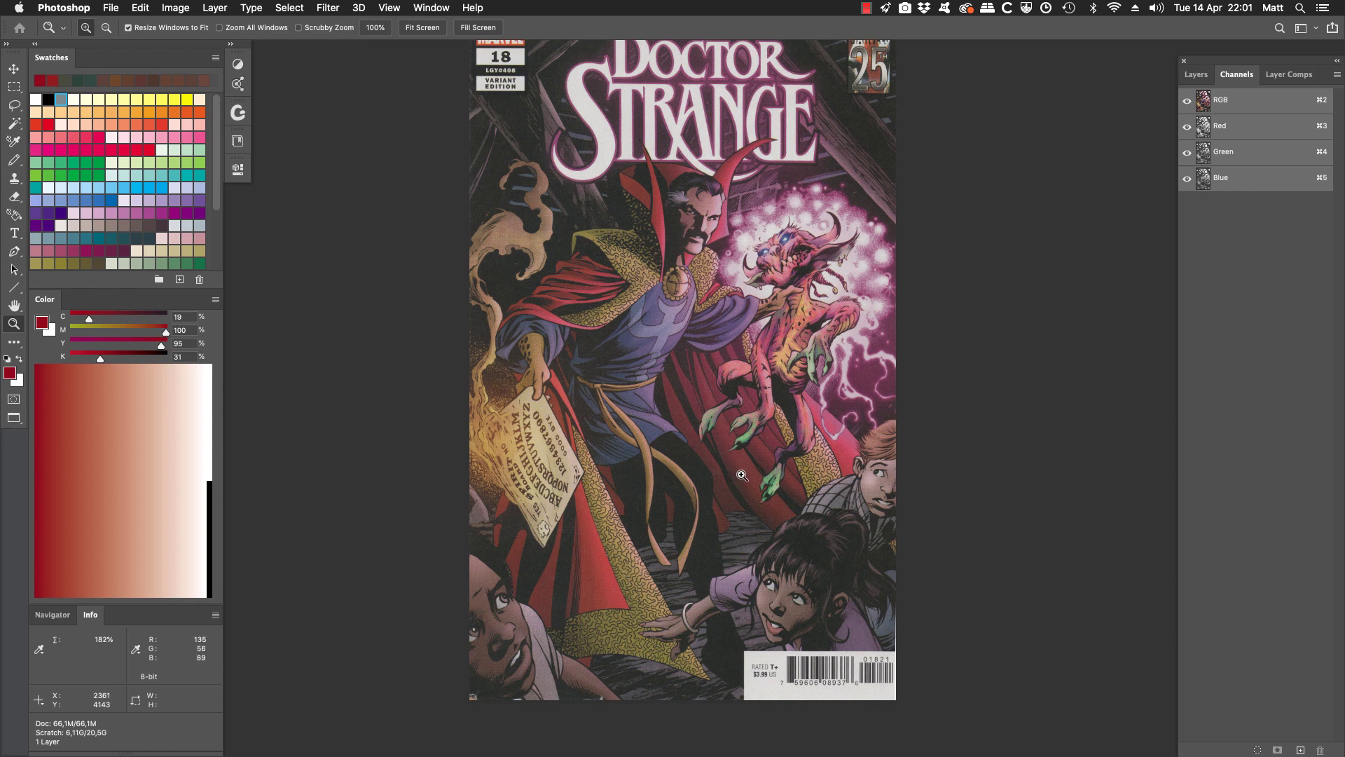
key(space)
scroll(804, 535, up, 3)
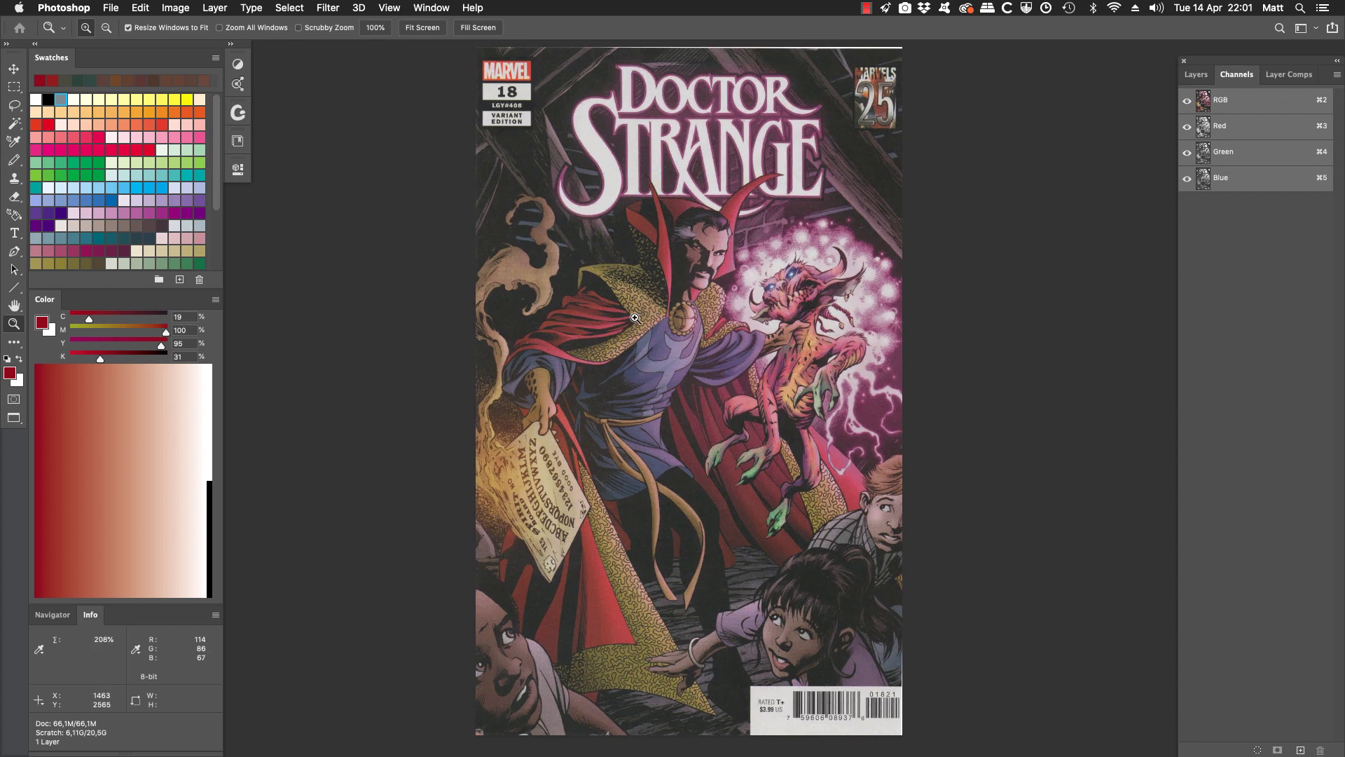
key(alt)
alt+click(613, 318)
key(space)
drag(709, 301, 683, 307)
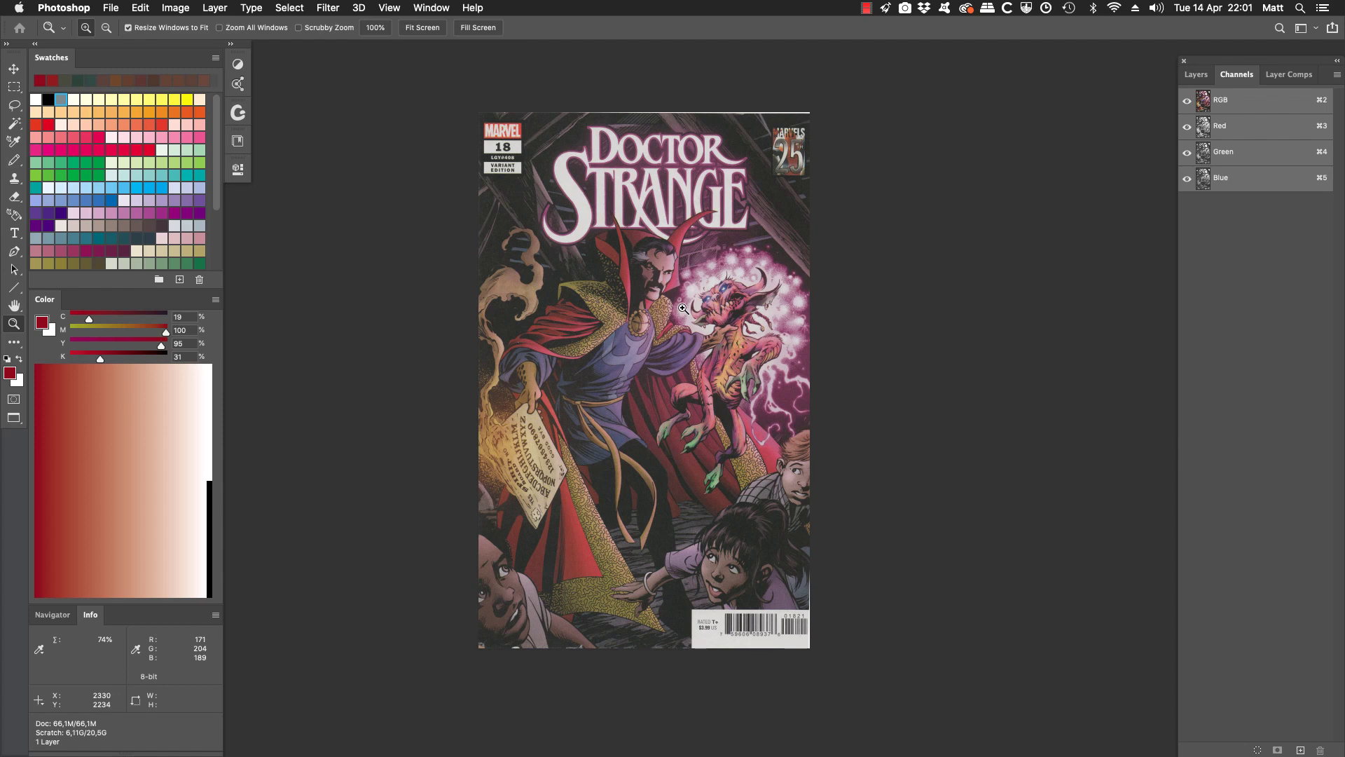
scroll(678, 304, down, 2)
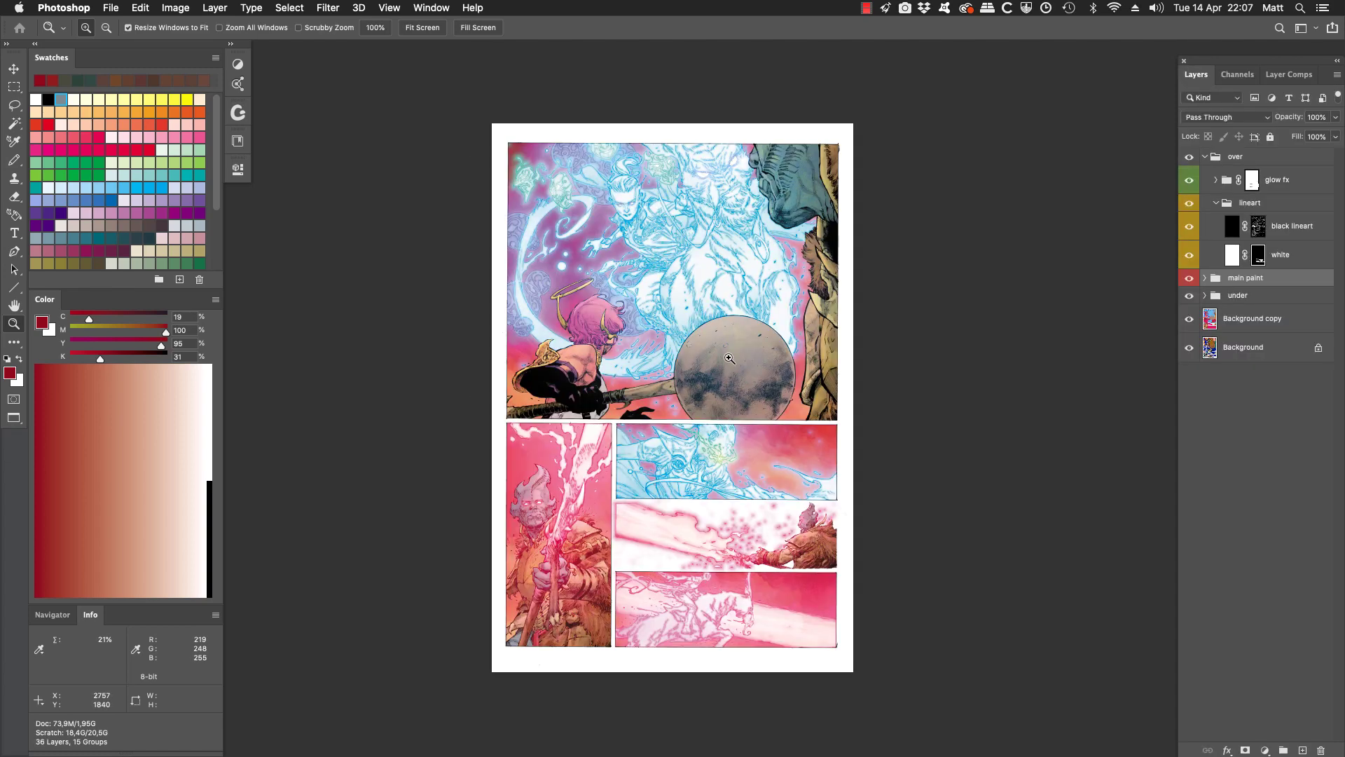
Fit the layered comic page to the screen and examine the glowing figures in its large upper panel up close
drag(726, 376, 730, 353)
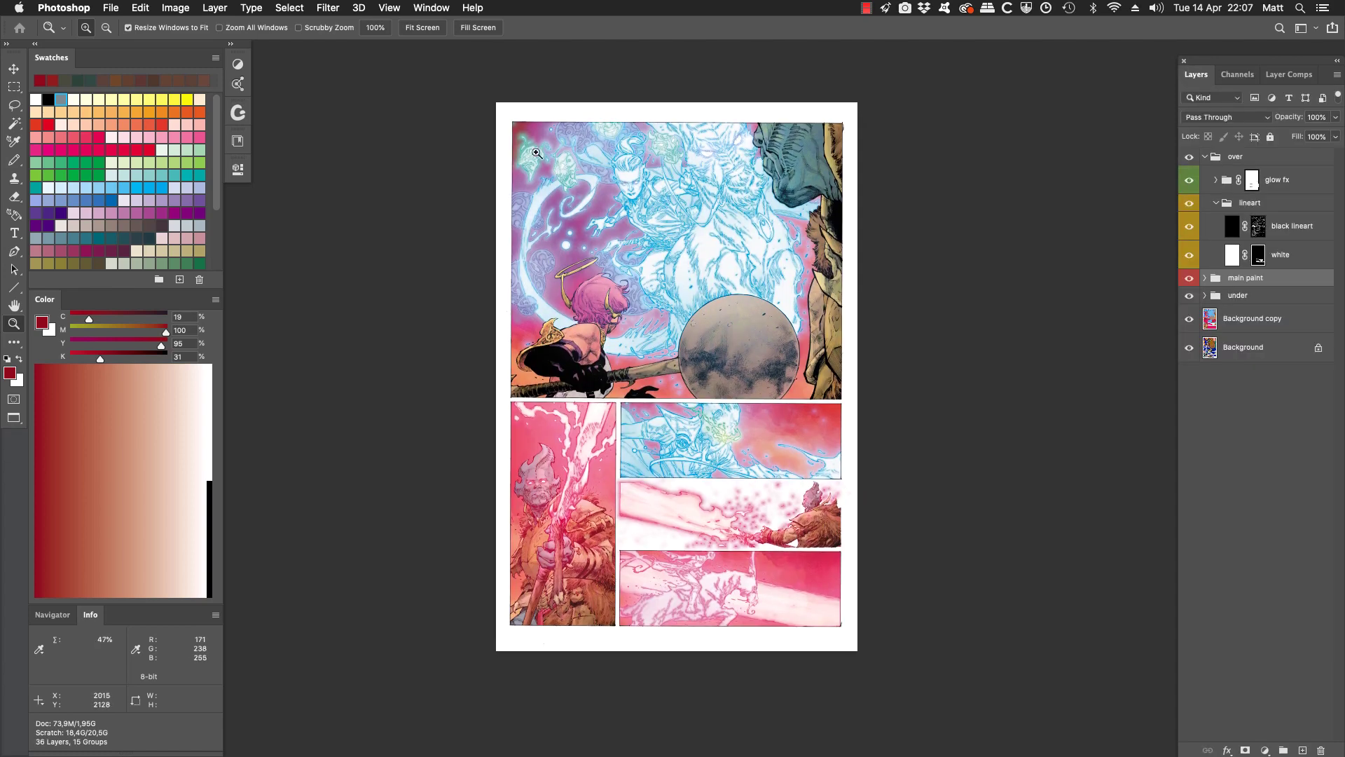
click(421, 28)
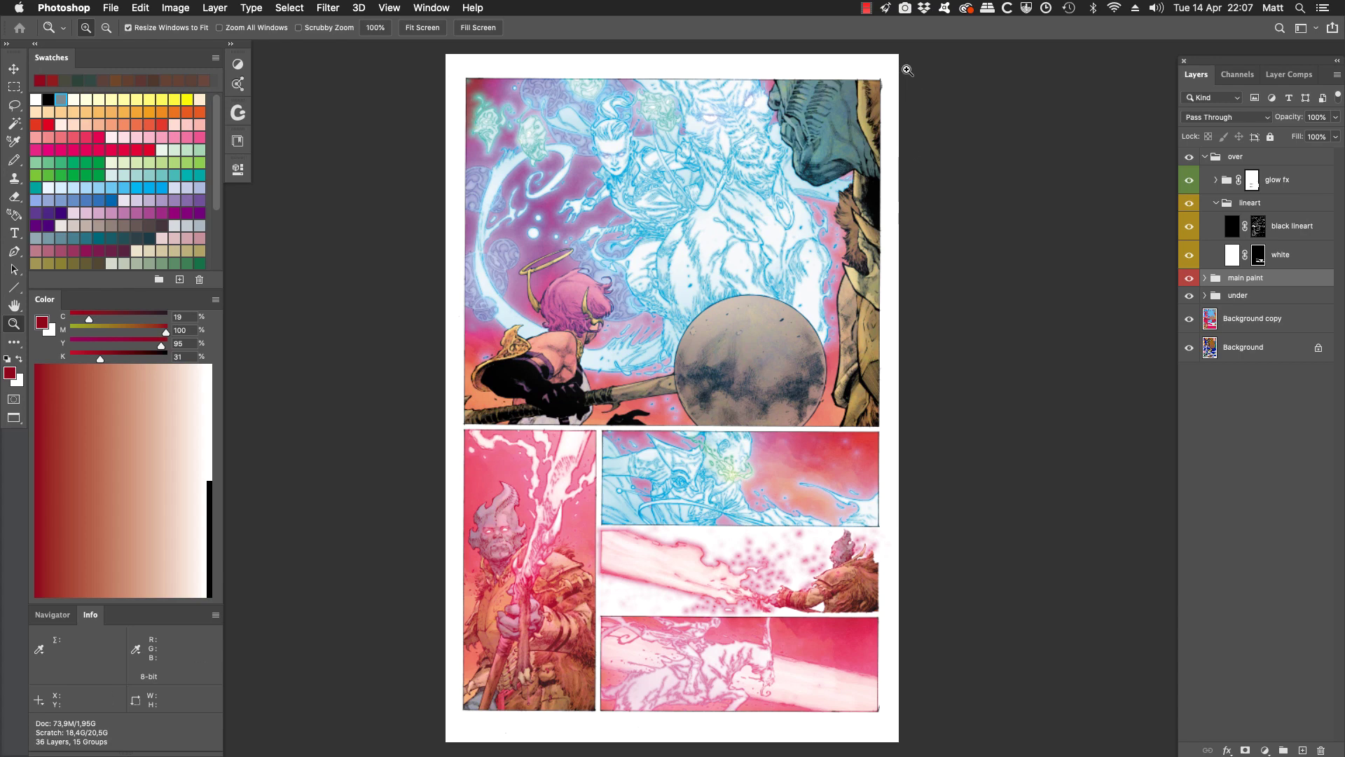
drag(898, 67, 581, 507)
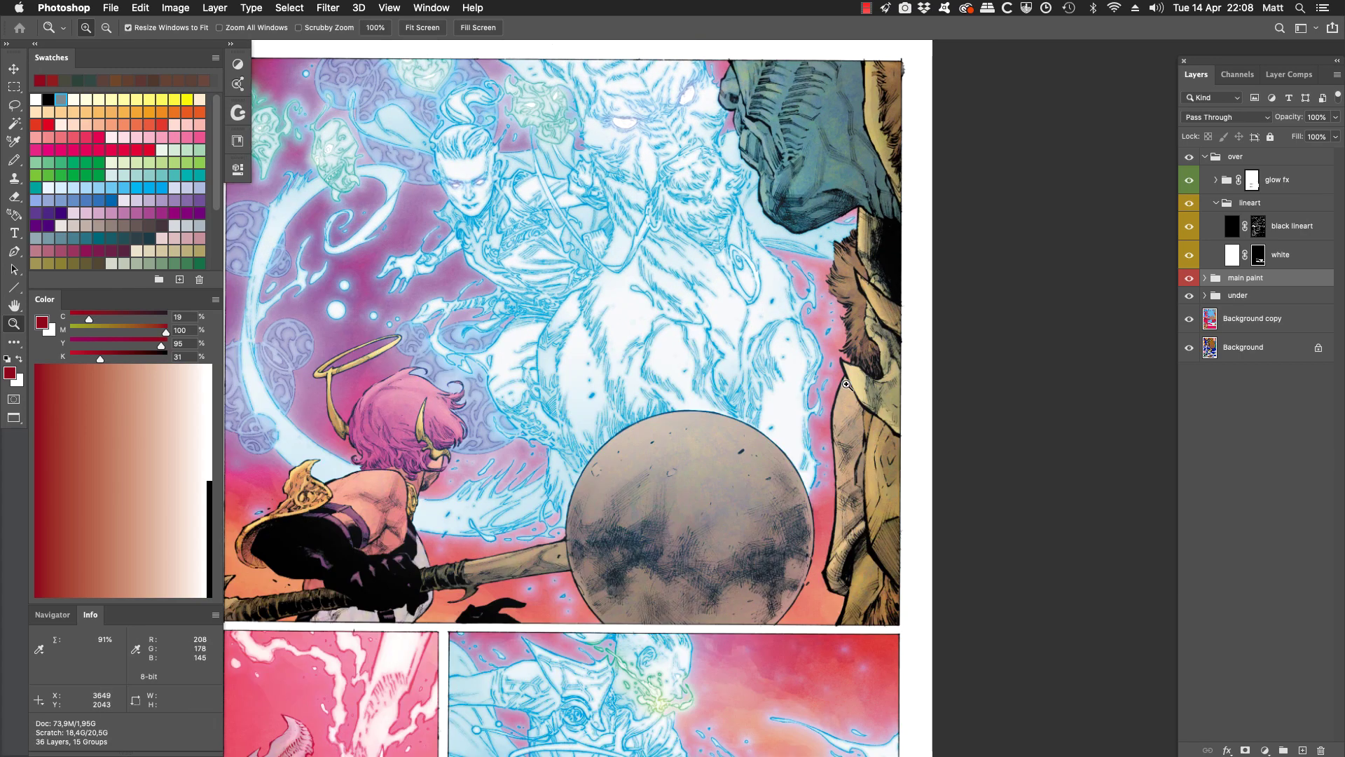
scroll(733, 363, left, 3)
scroll(732, 363, down, 2)
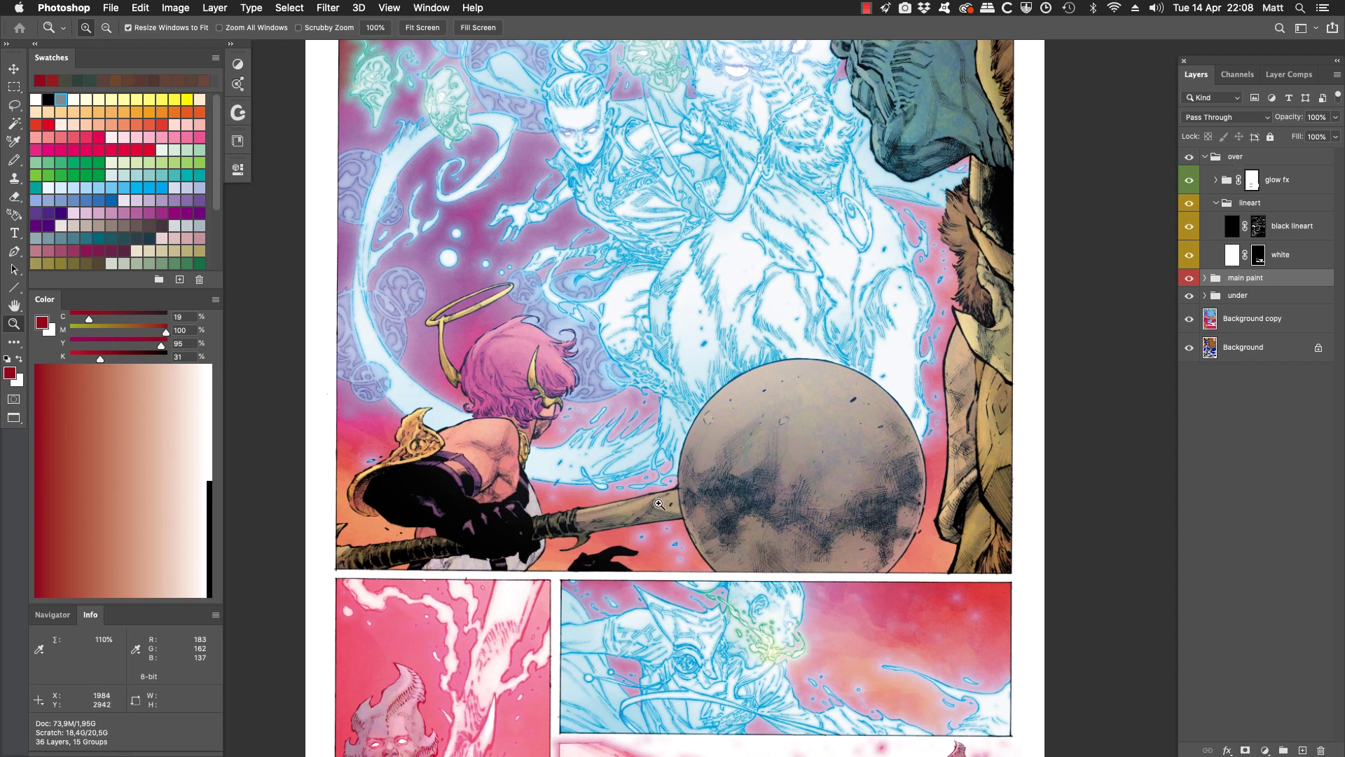
scroll(660, 504, down, 3)
scroll(660, 505, right, 1)
alt+click(756, 491)
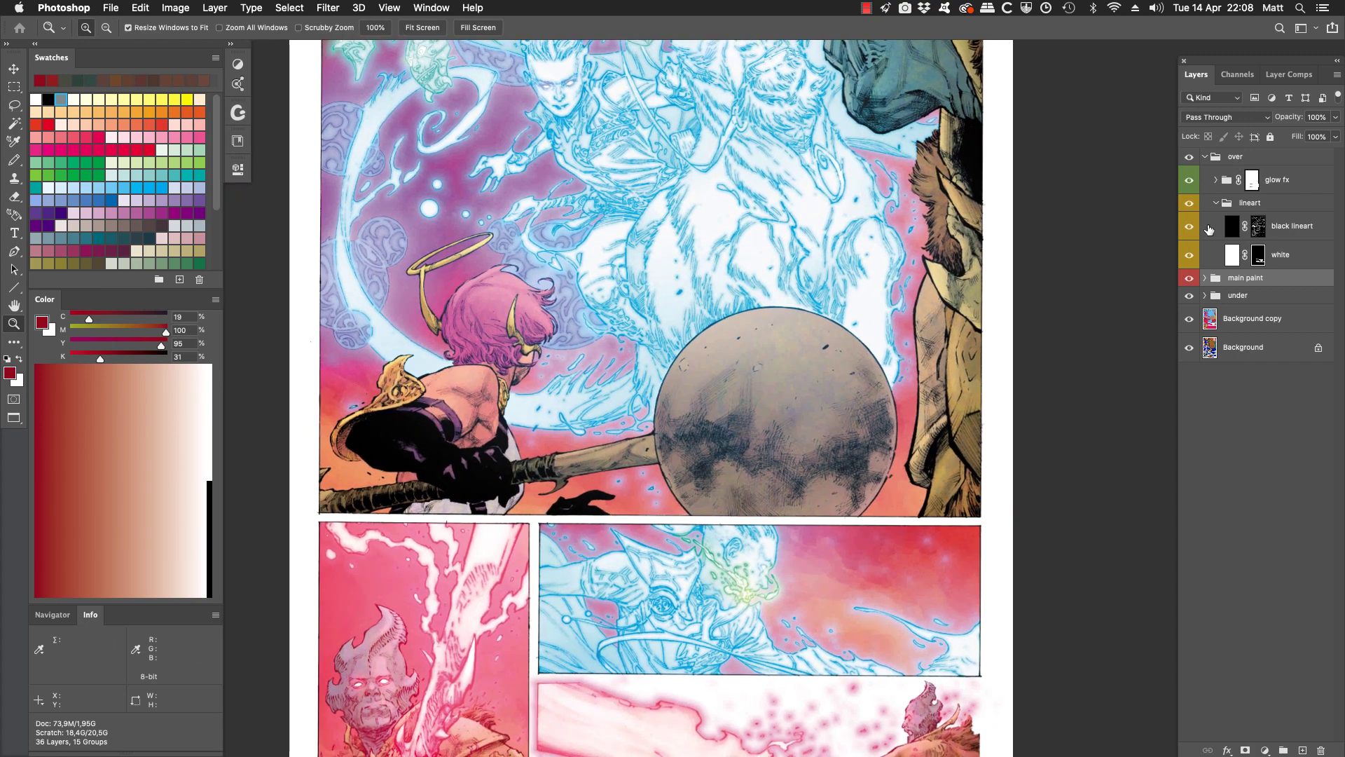
Select the black lineart layer, then hide and show it to compare the panels with and without black lines
click(1284, 227)
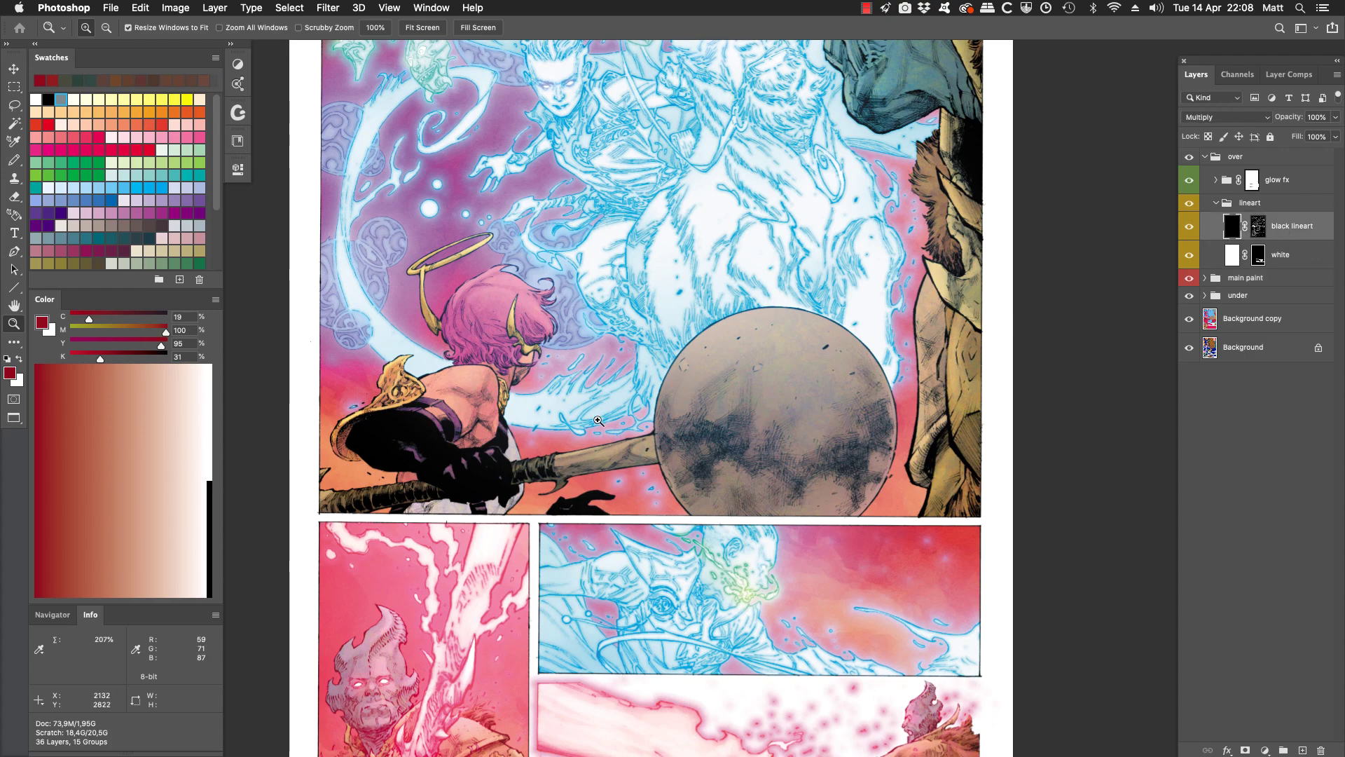
drag(492, 301, 452, 195)
click(1189, 227)
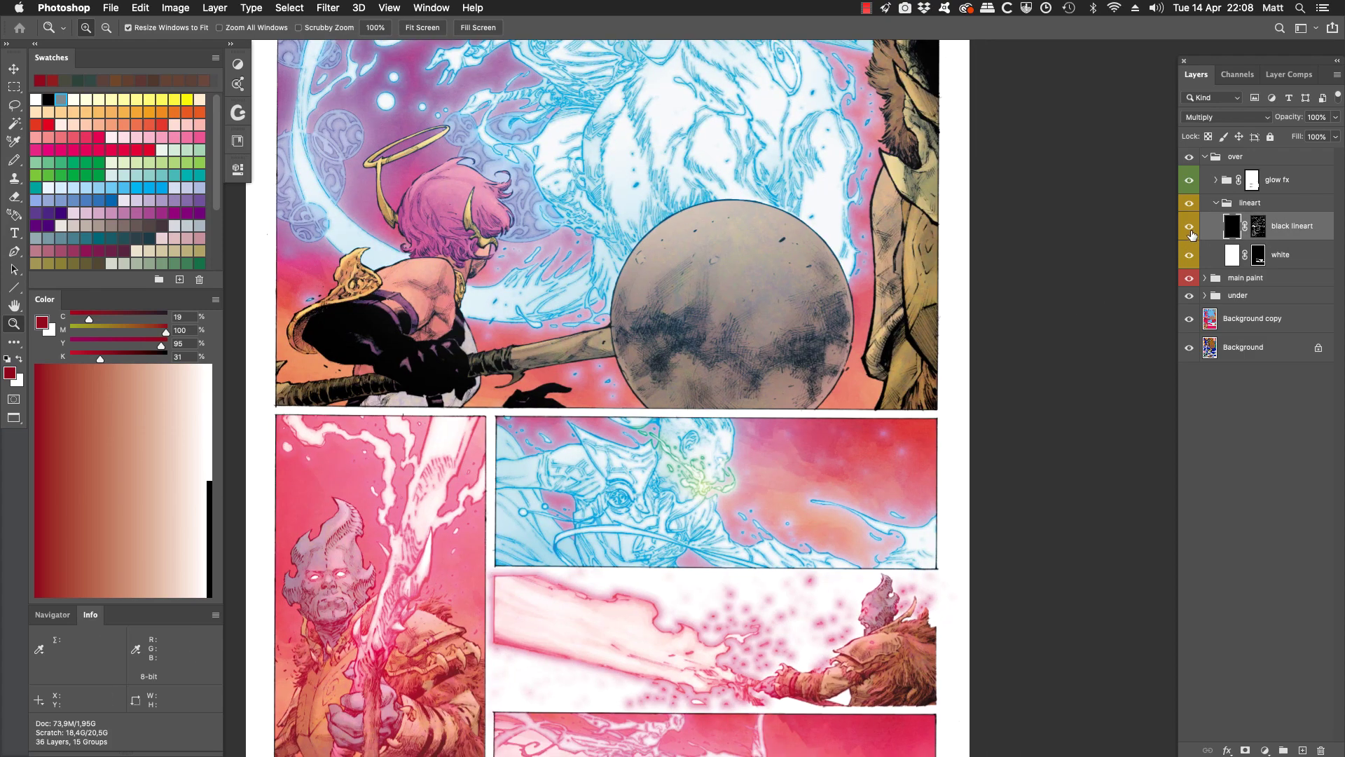
drag(738, 473, 723, 333)
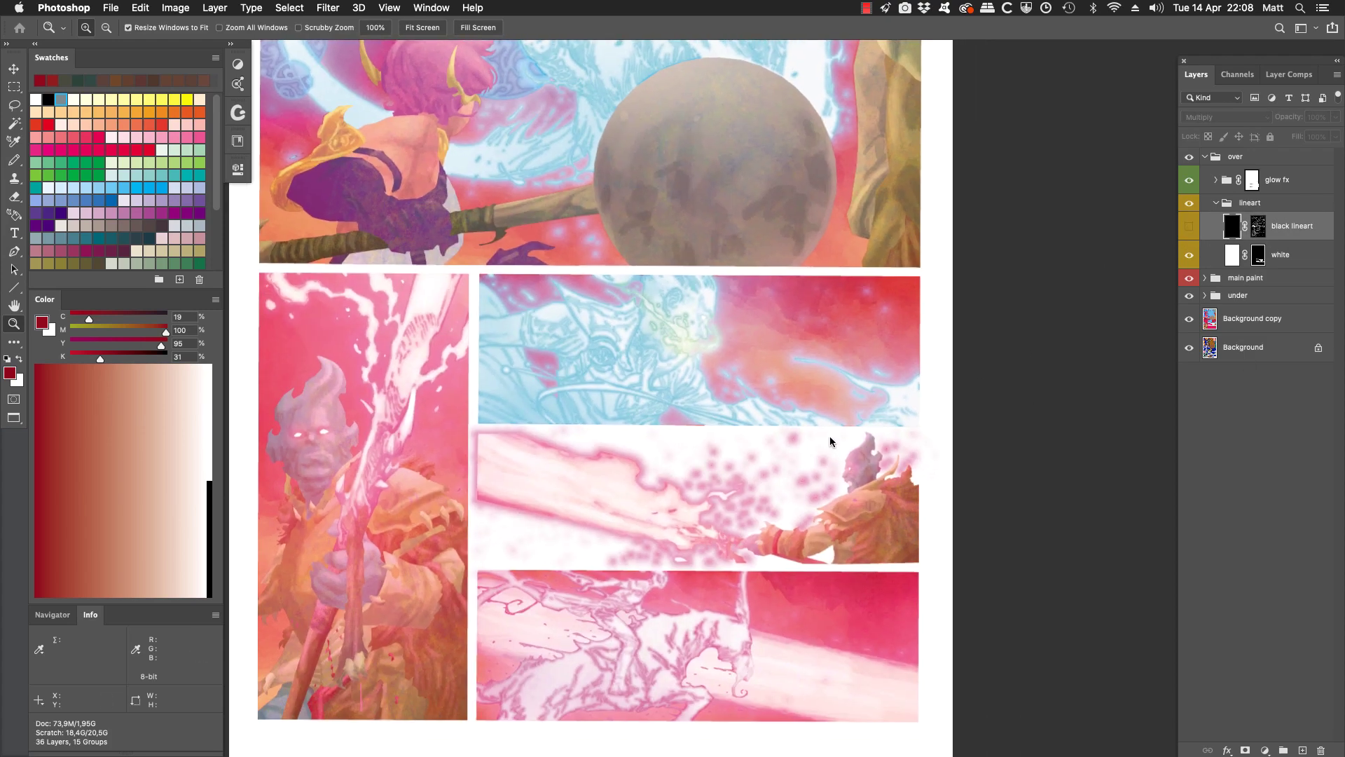
drag(728, 504, 754, 490)
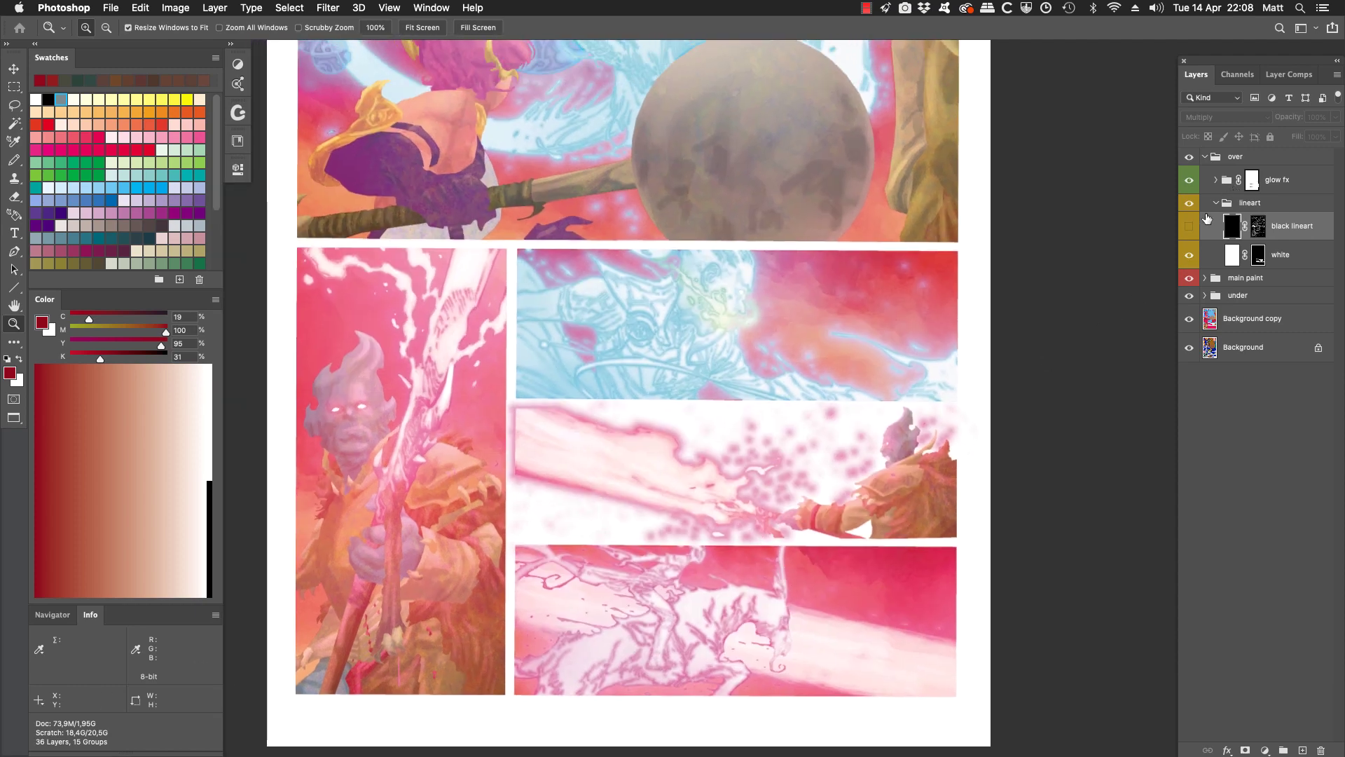
click(1189, 227)
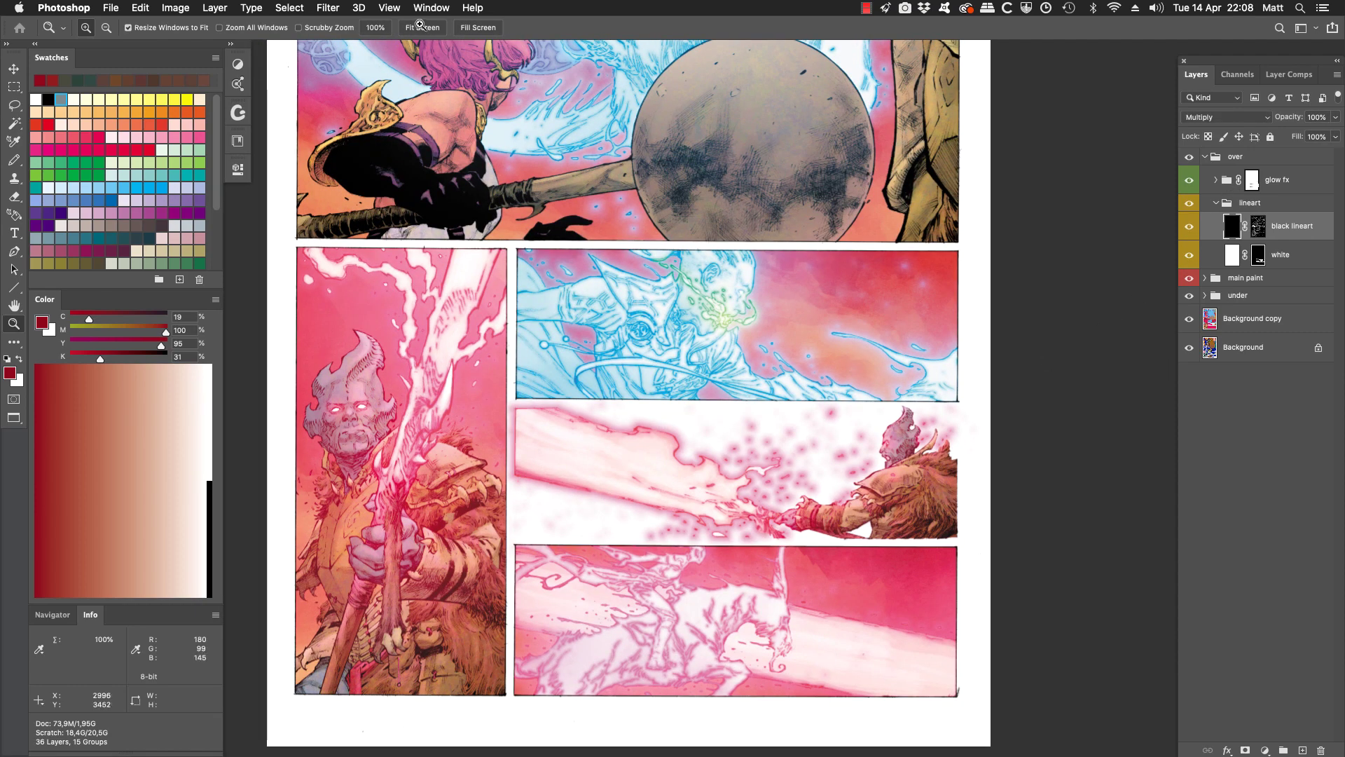
Turn off Proof Colors for the comic page
click(396, 6)
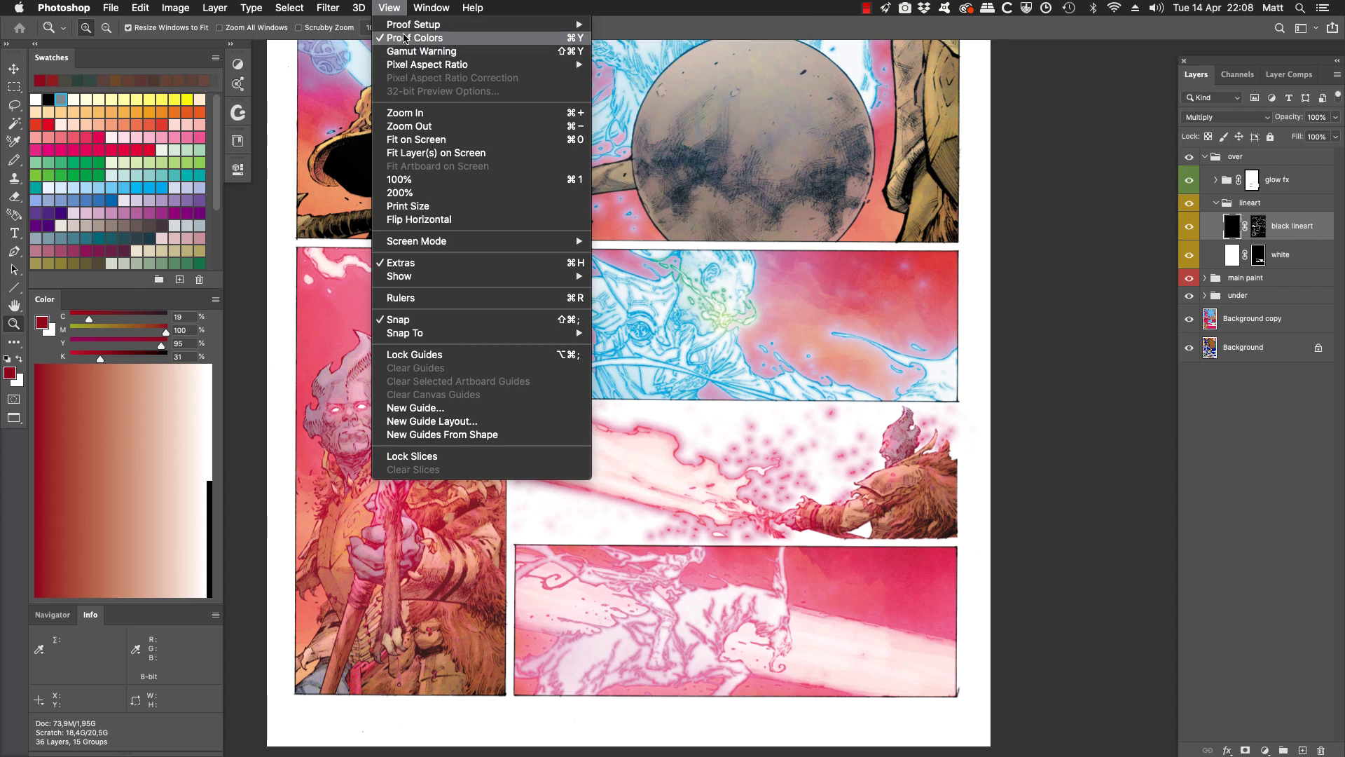
click(404, 39)
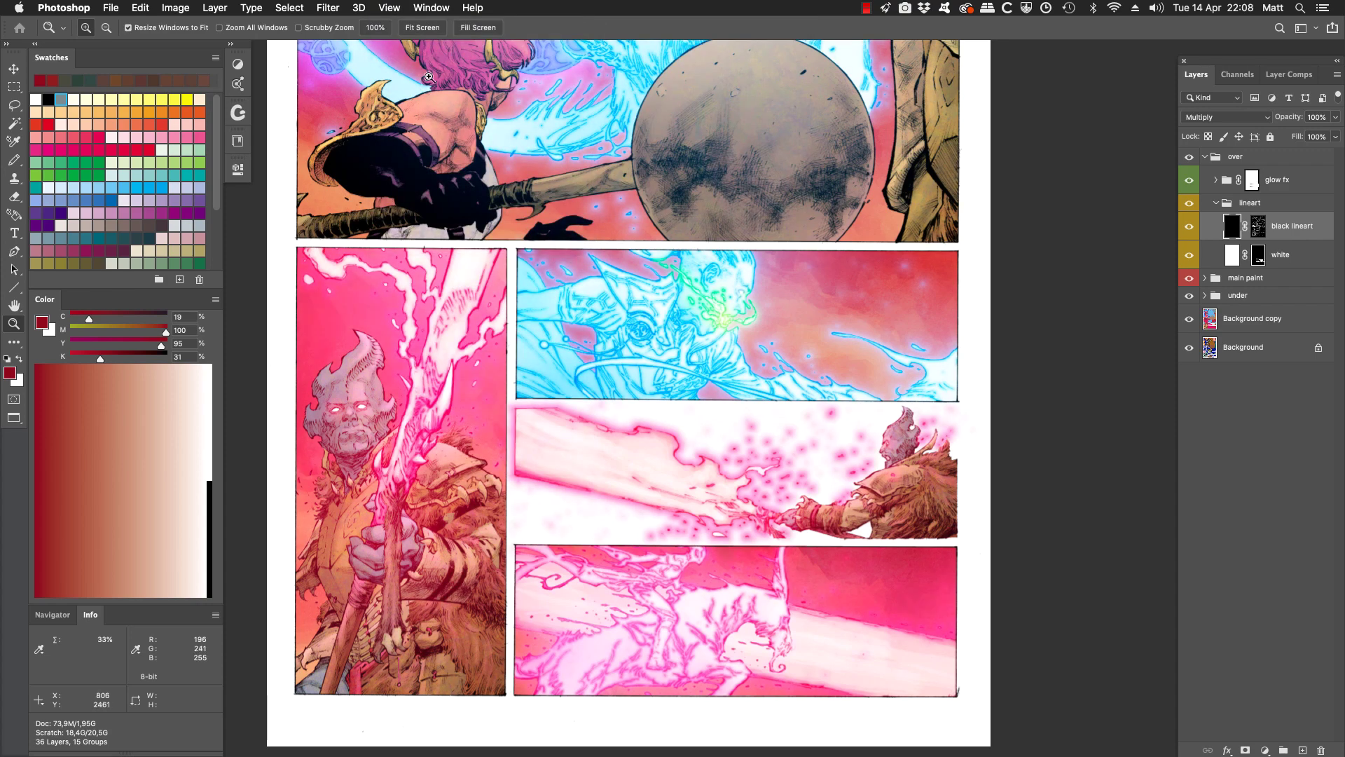
Switch Proof Colors on, off and on again to compare the whole comic page with and without the CMYK preview
click(417, 29)
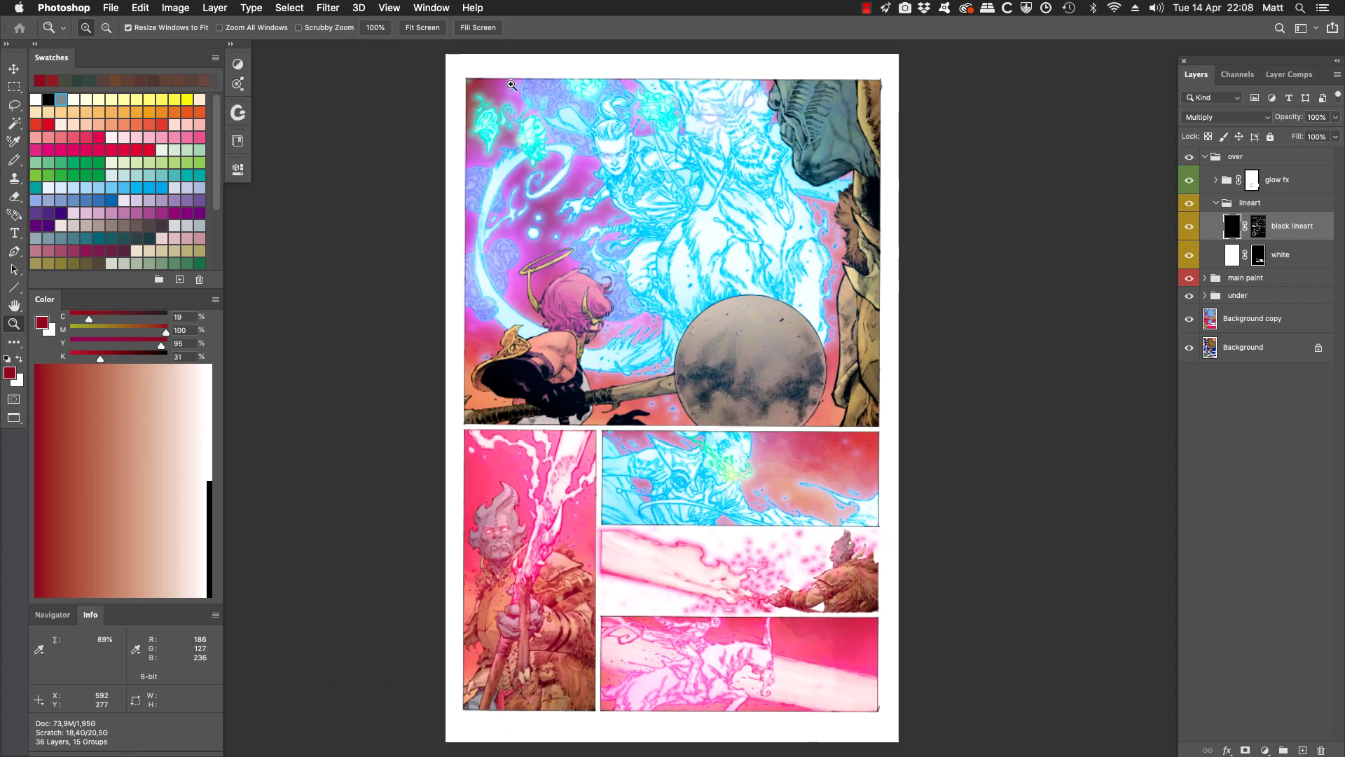
click(386, 8)
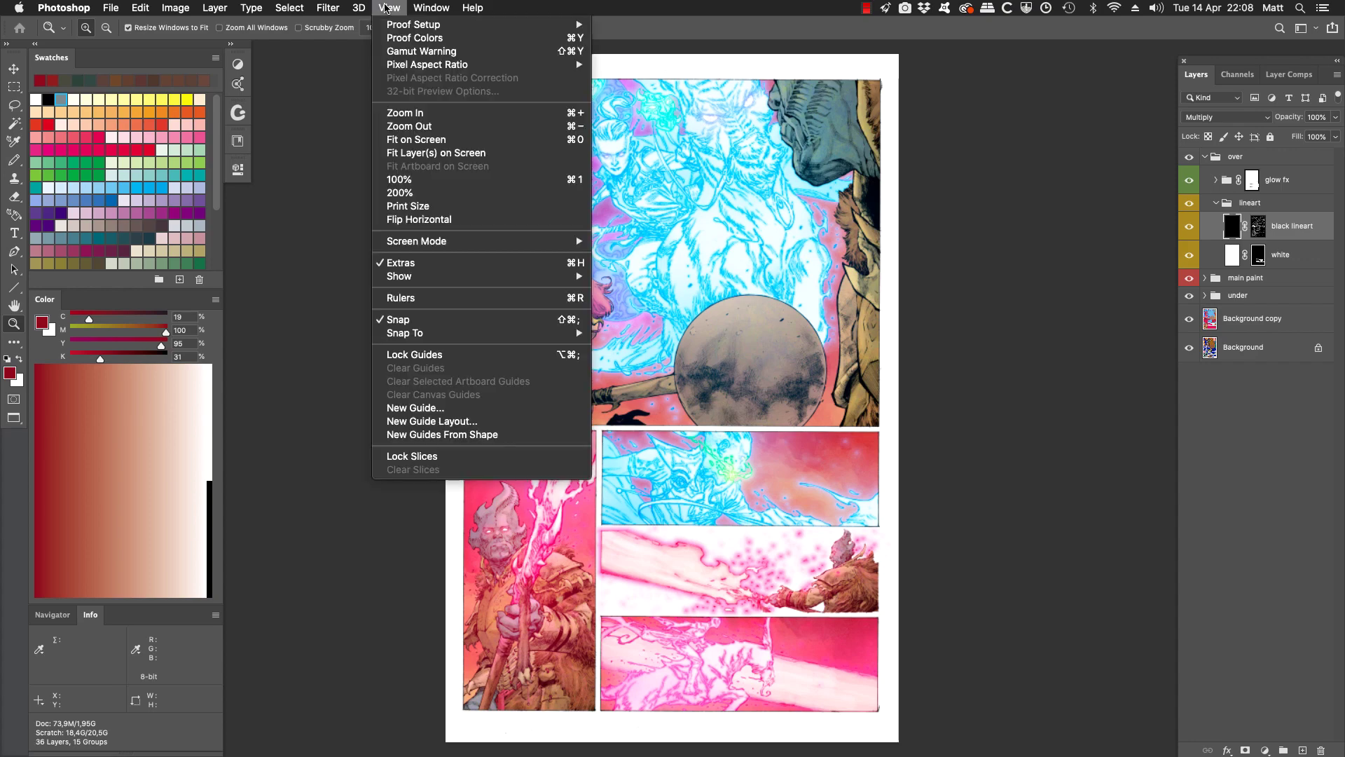
click(401, 39)
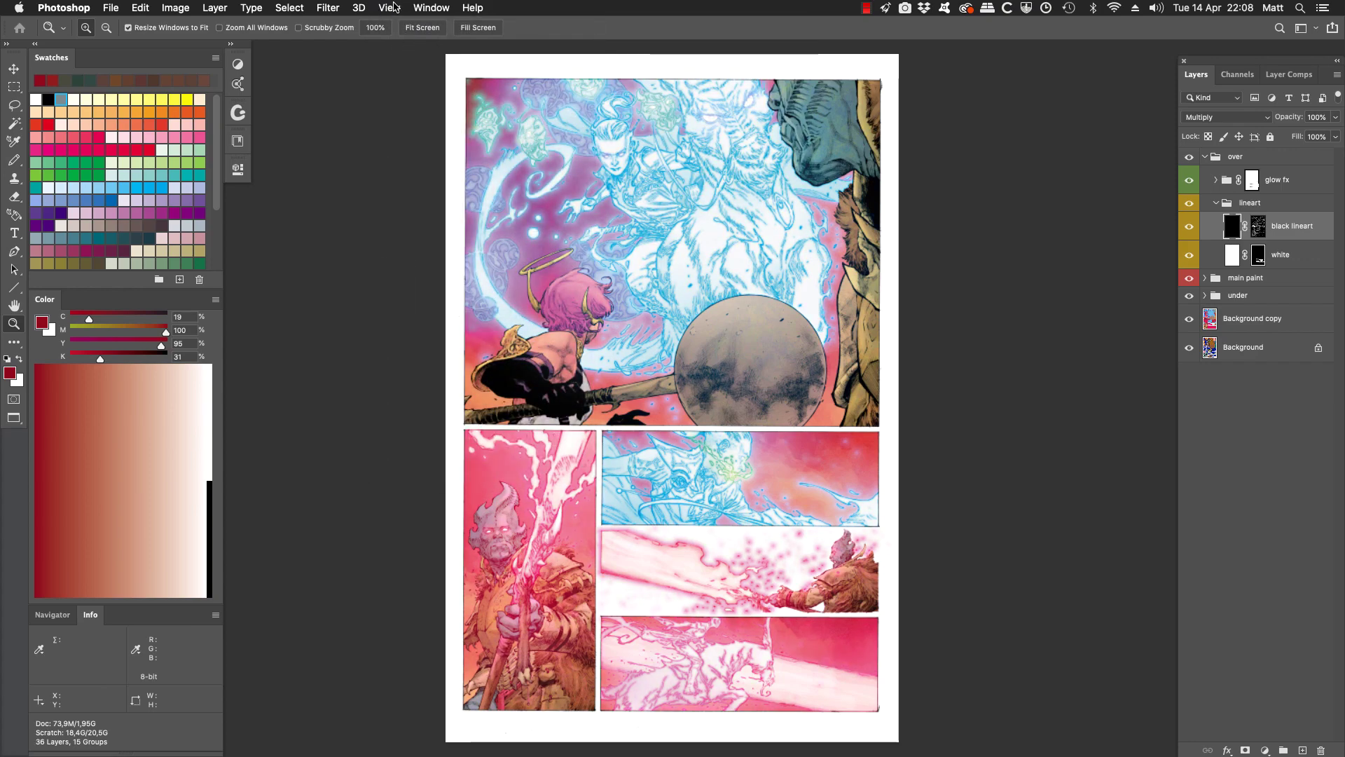
click(394, 7)
click(396, 39)
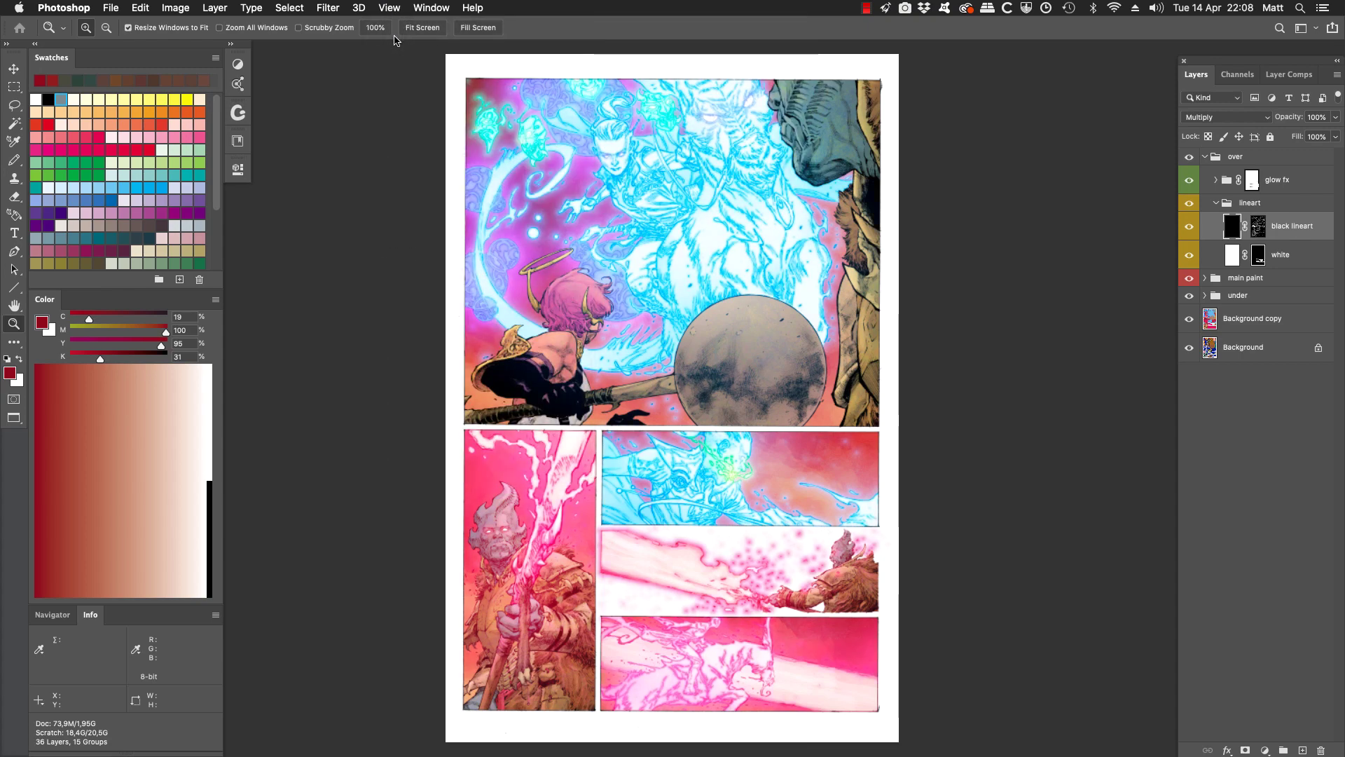
click(386, 7)
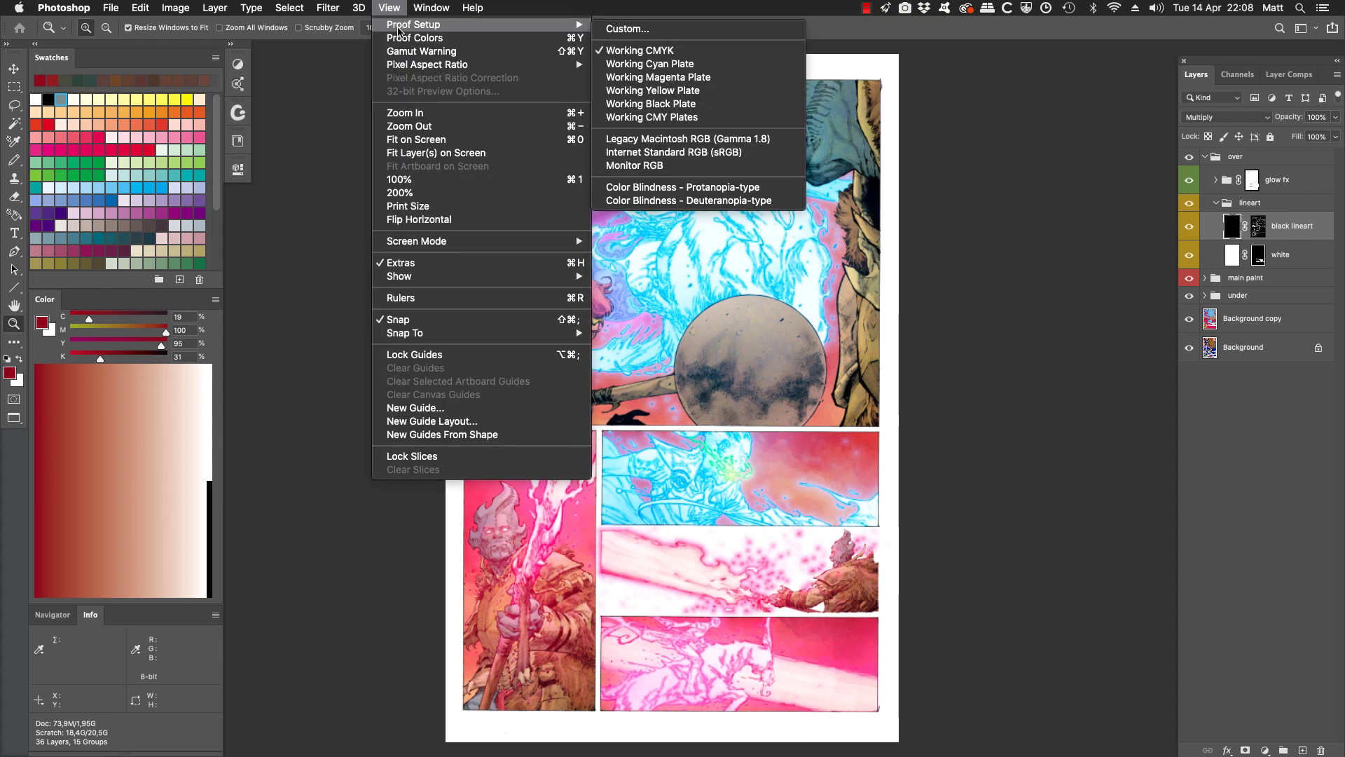
click(400, 38)
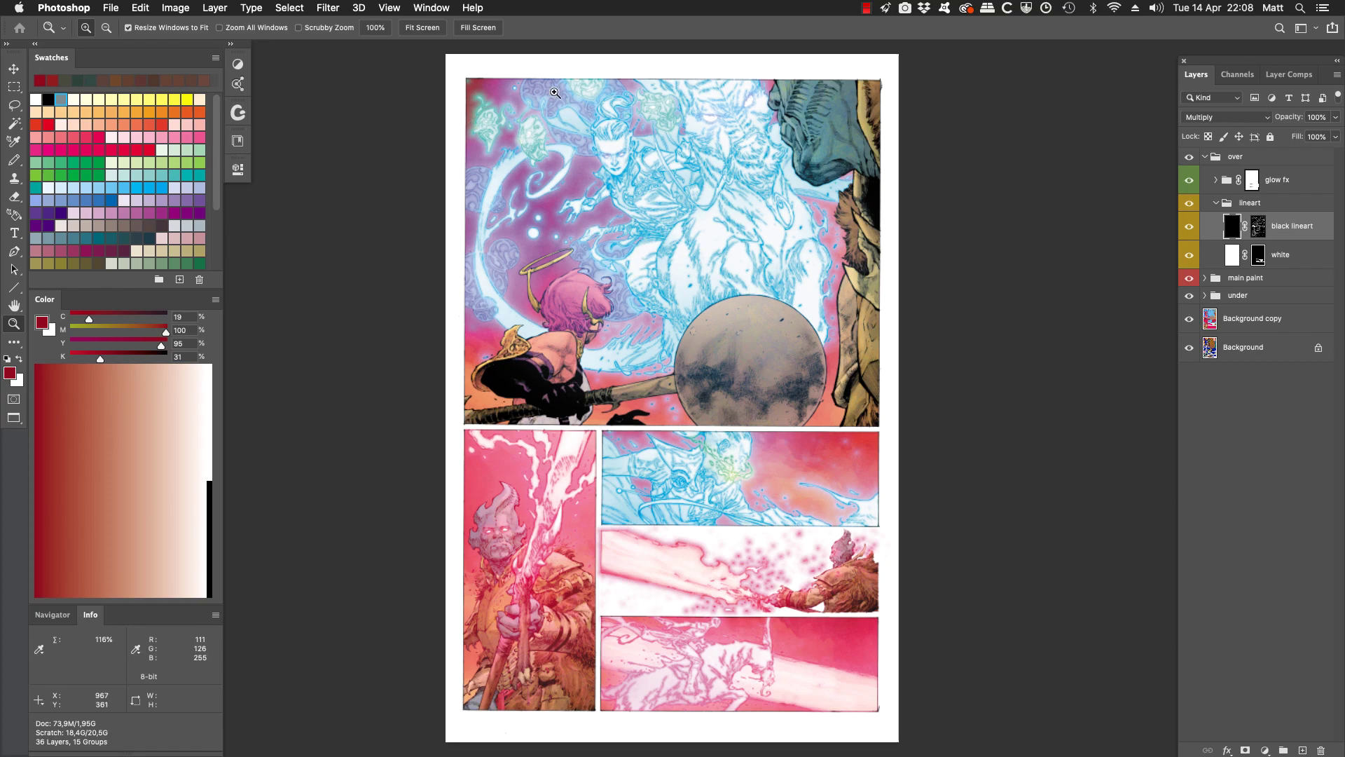
Examine the glowing green masks at full size, and compare the whole page with the black lineart layer hidden and shown
key(super+1)
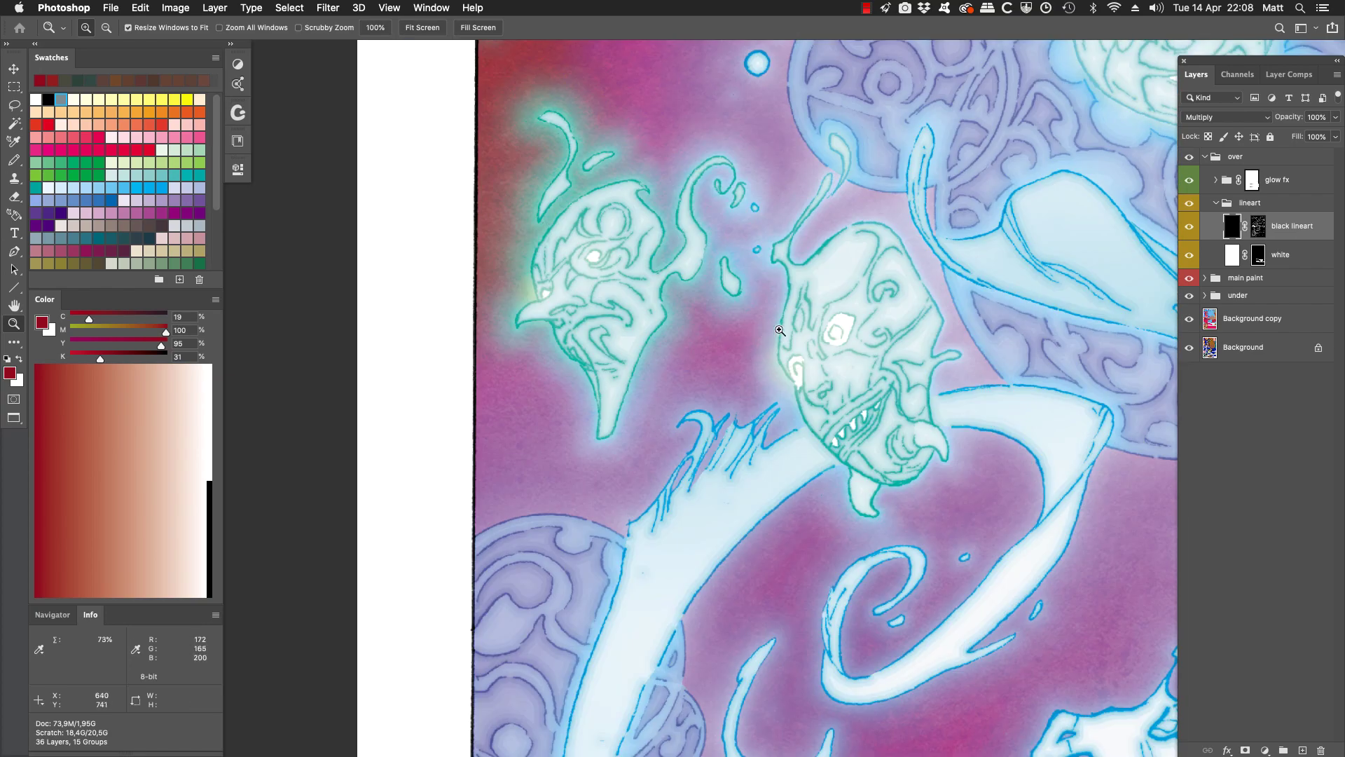
click(422, 28)
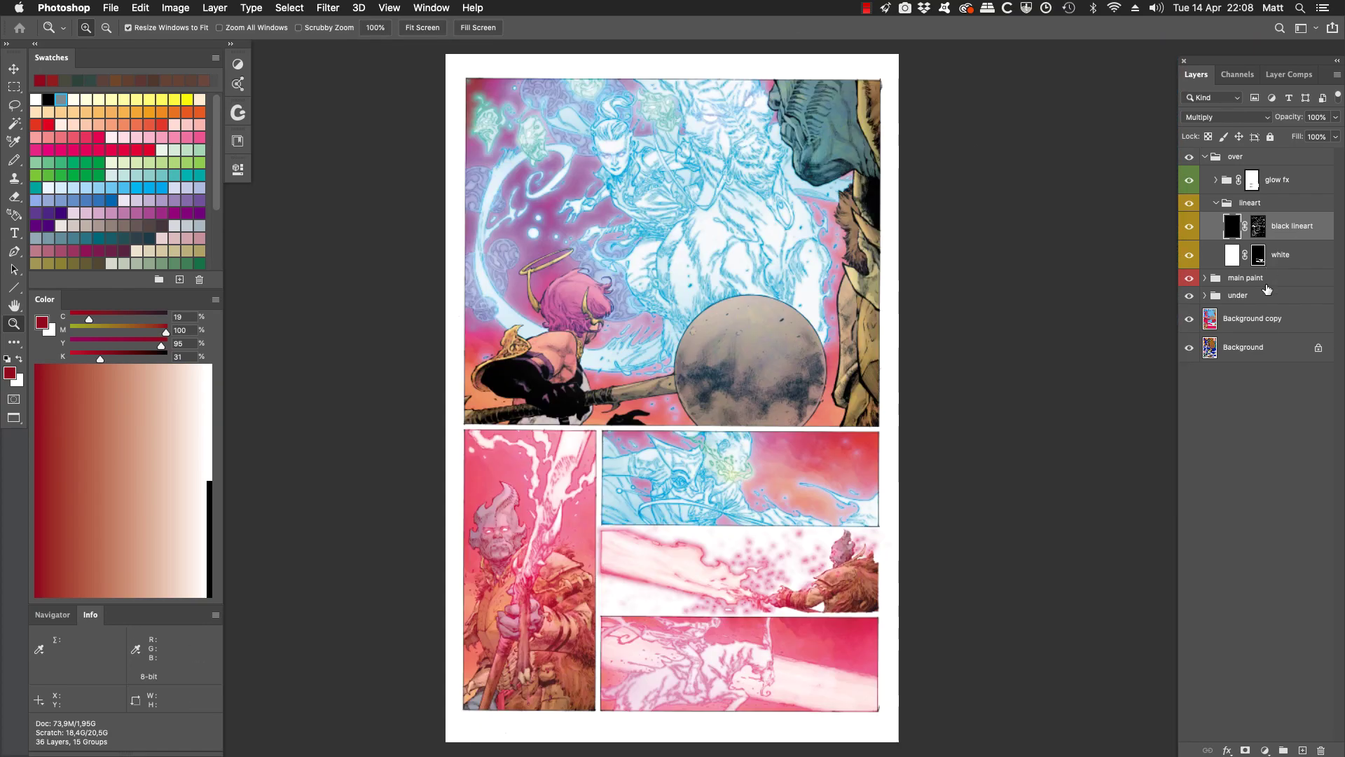
click(1190, 227)
click(1189, 227)
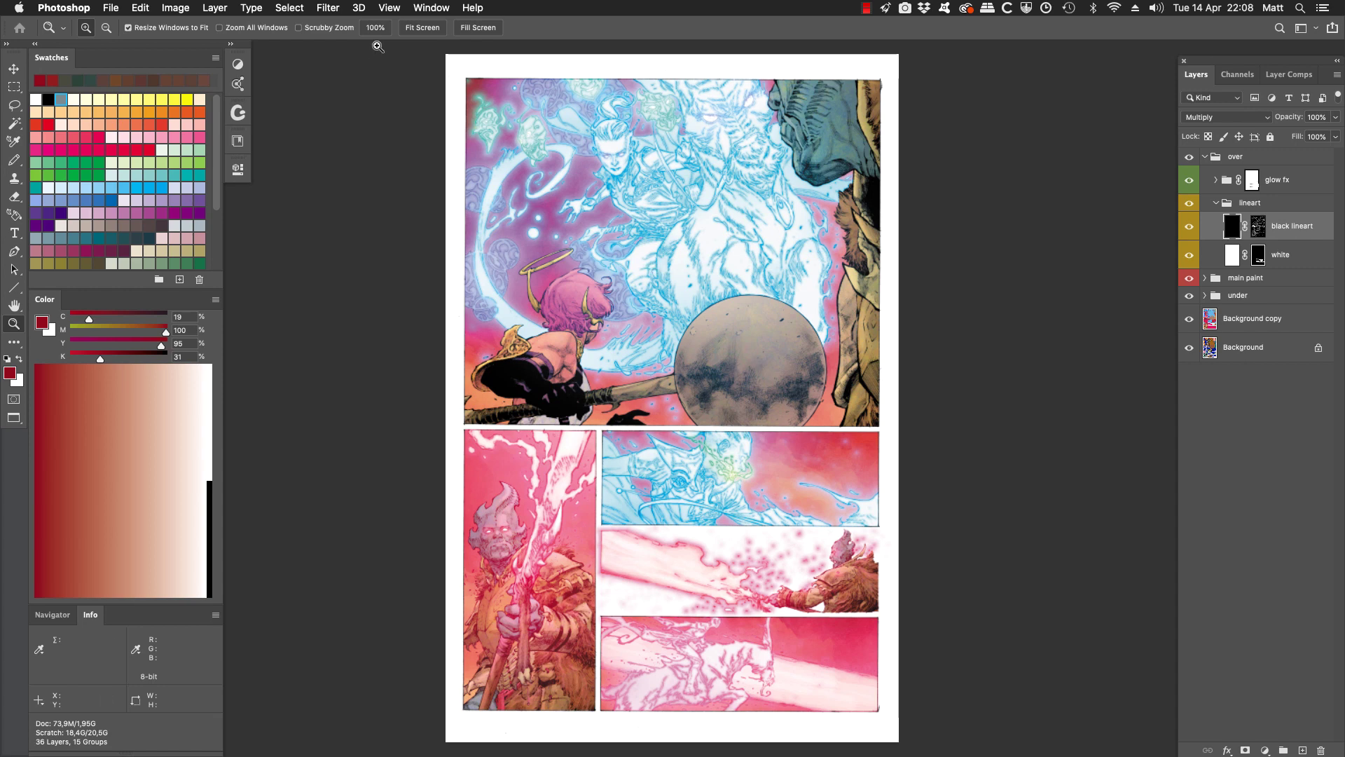
Flatten the layered comic page into a single Background layer and convert it to CMYK
key(super+alt+shift+f)
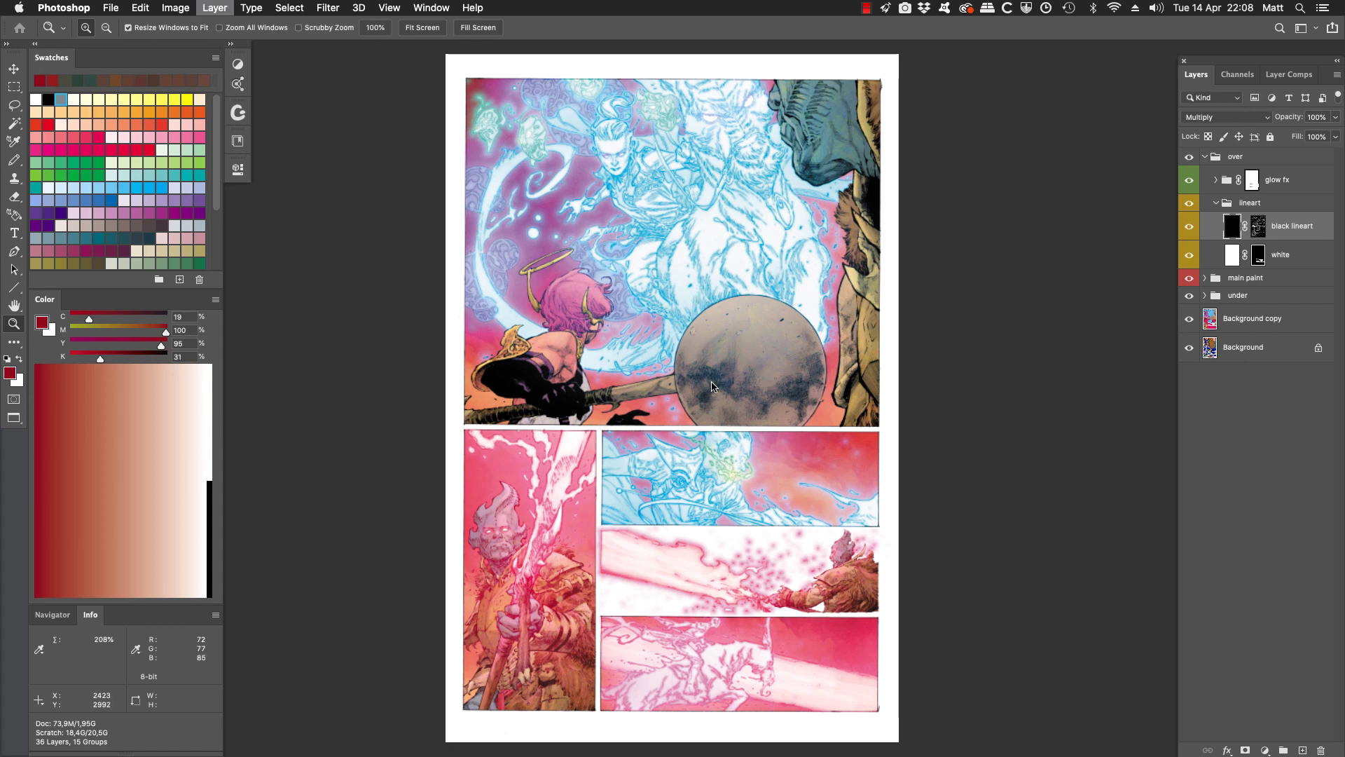
click(779, 261)
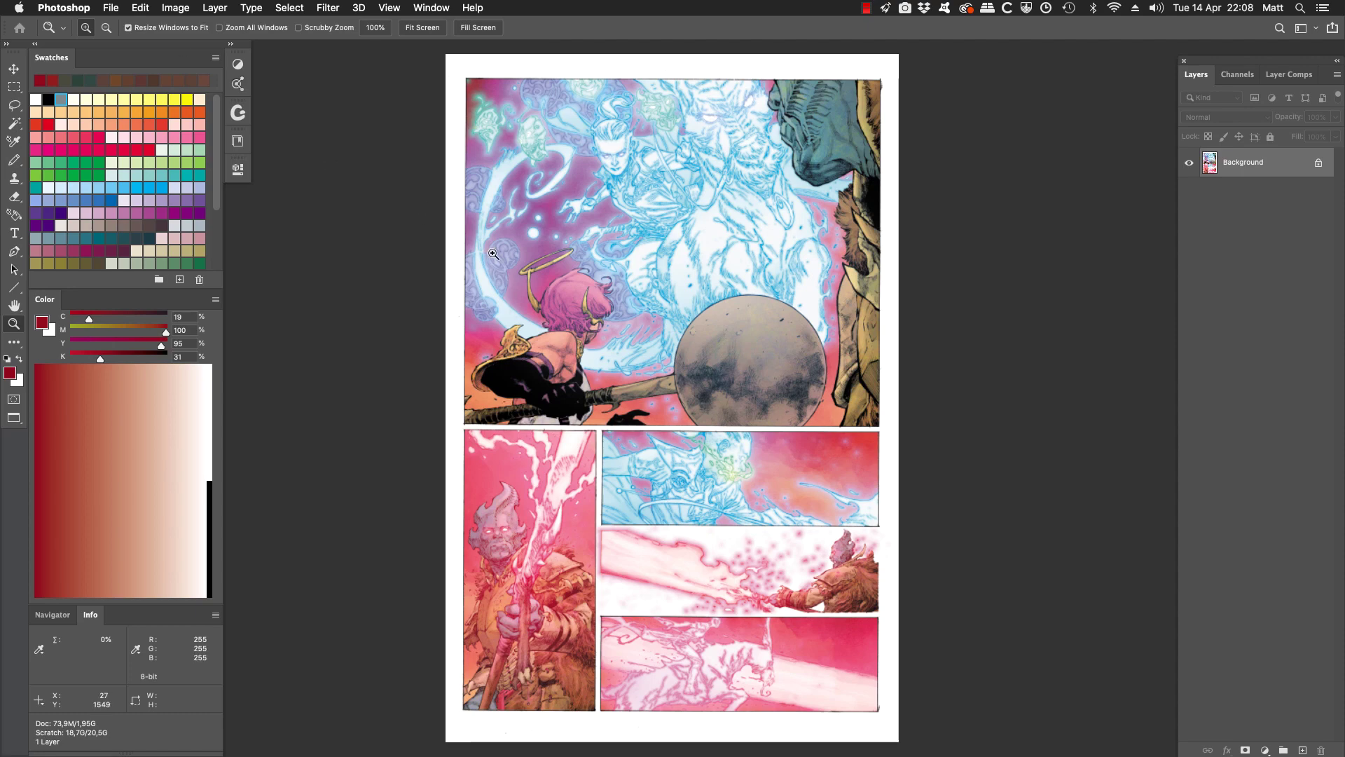
Examine the ink levels in the black areas of the pink-haired figure's sleeve and the dark hand at the panel's lower edge
drag(455, 262, 679, 435)
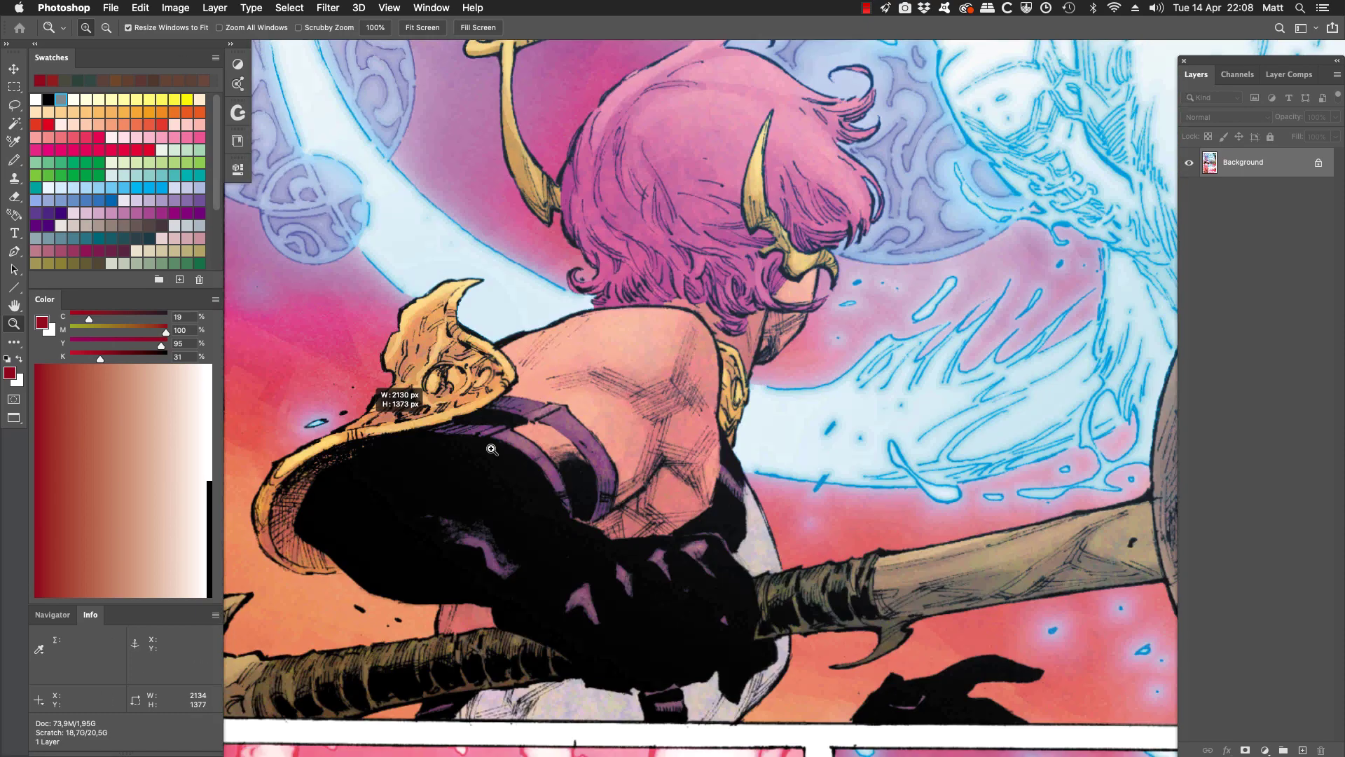
key(i)
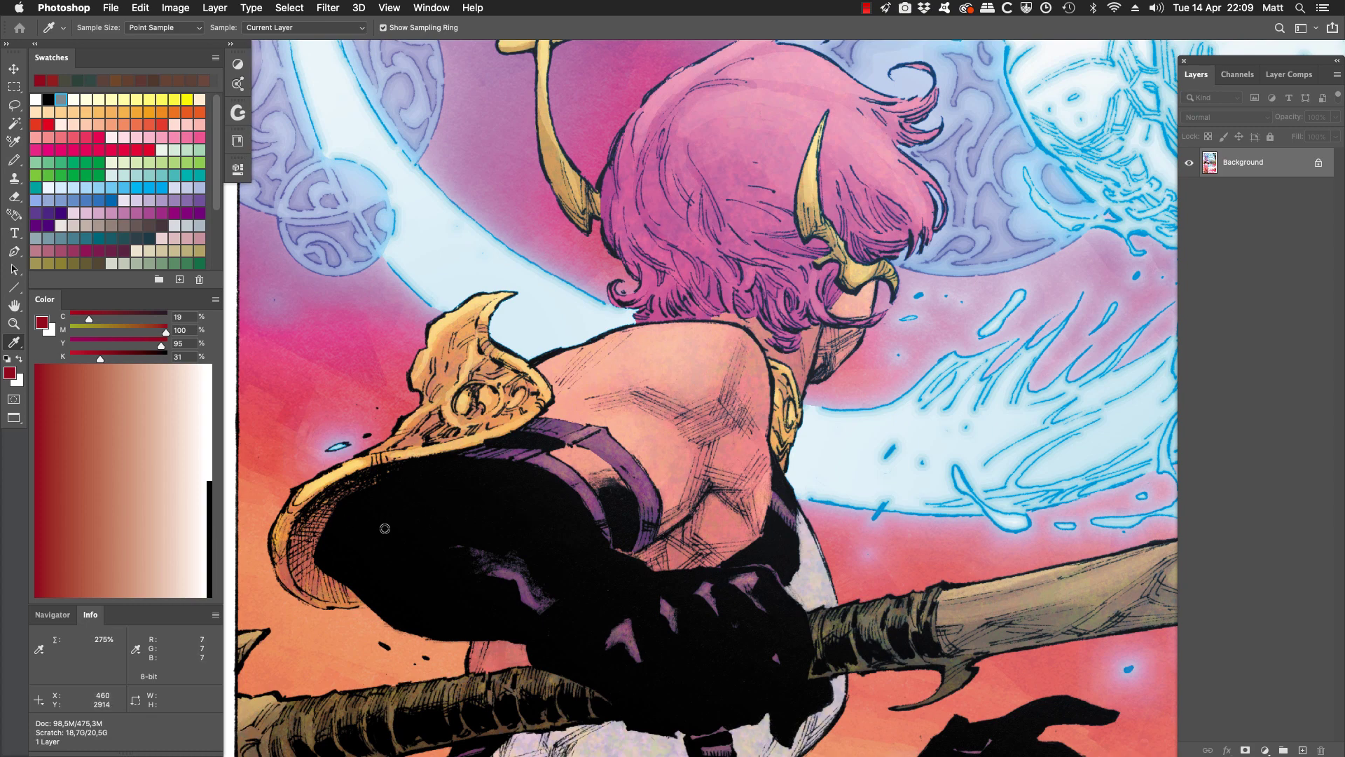
key(z)
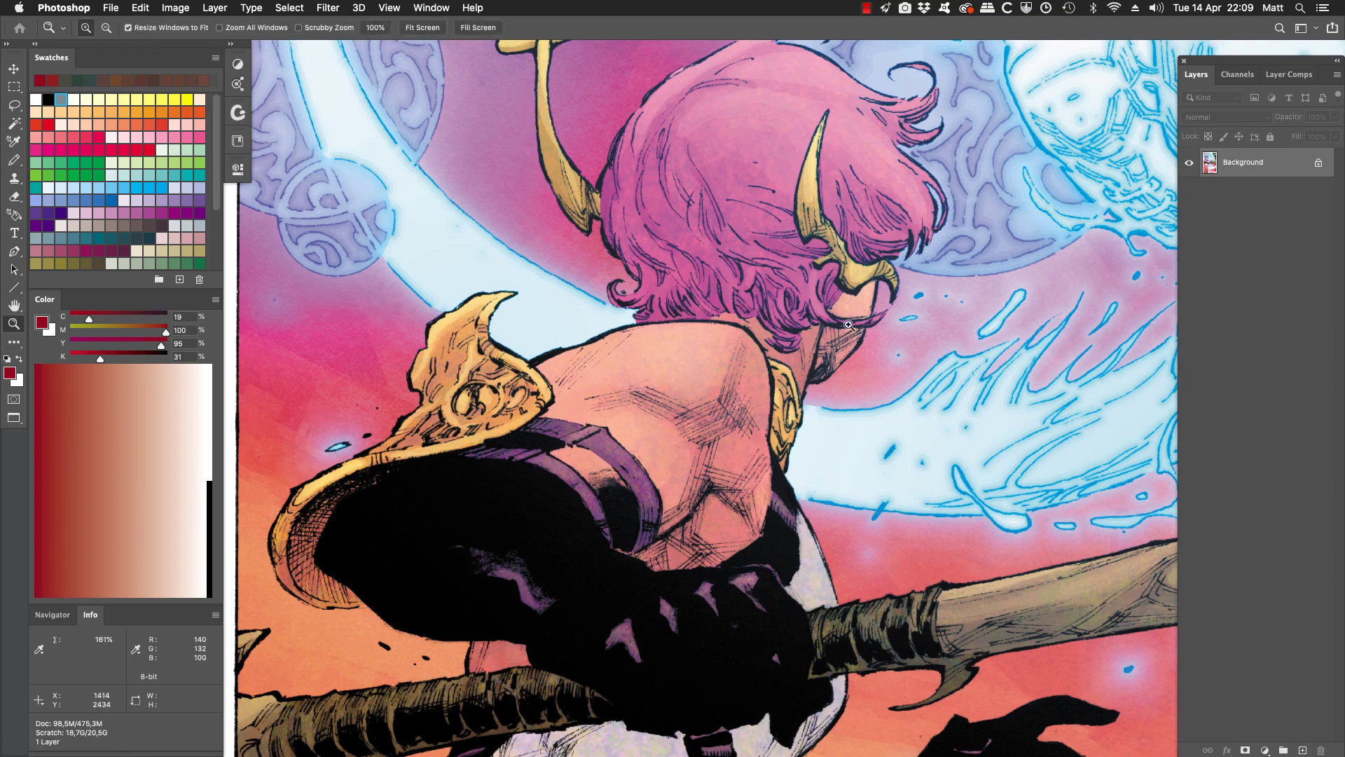
alt+click(736, 288)
alt+click(735, 288)
drag(799, 339, 526, 427)
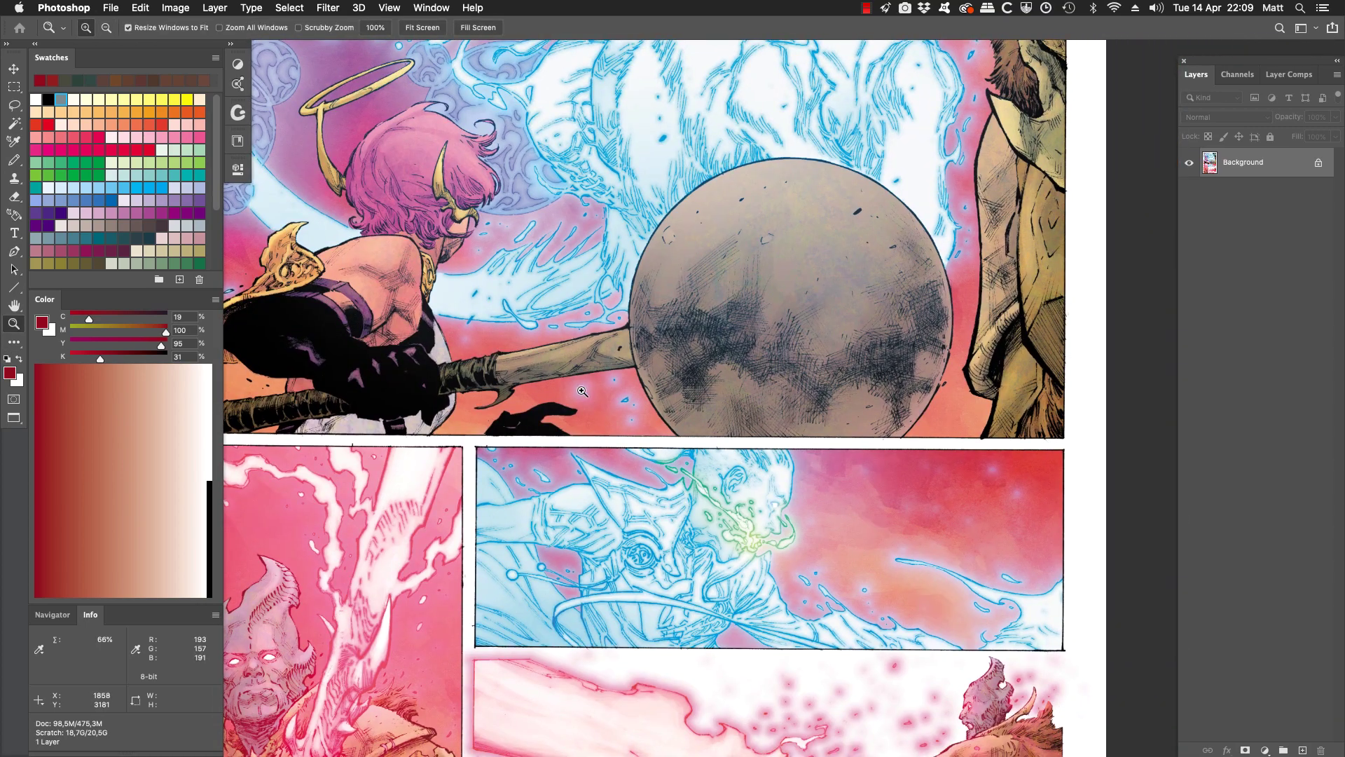
click(501, 432)
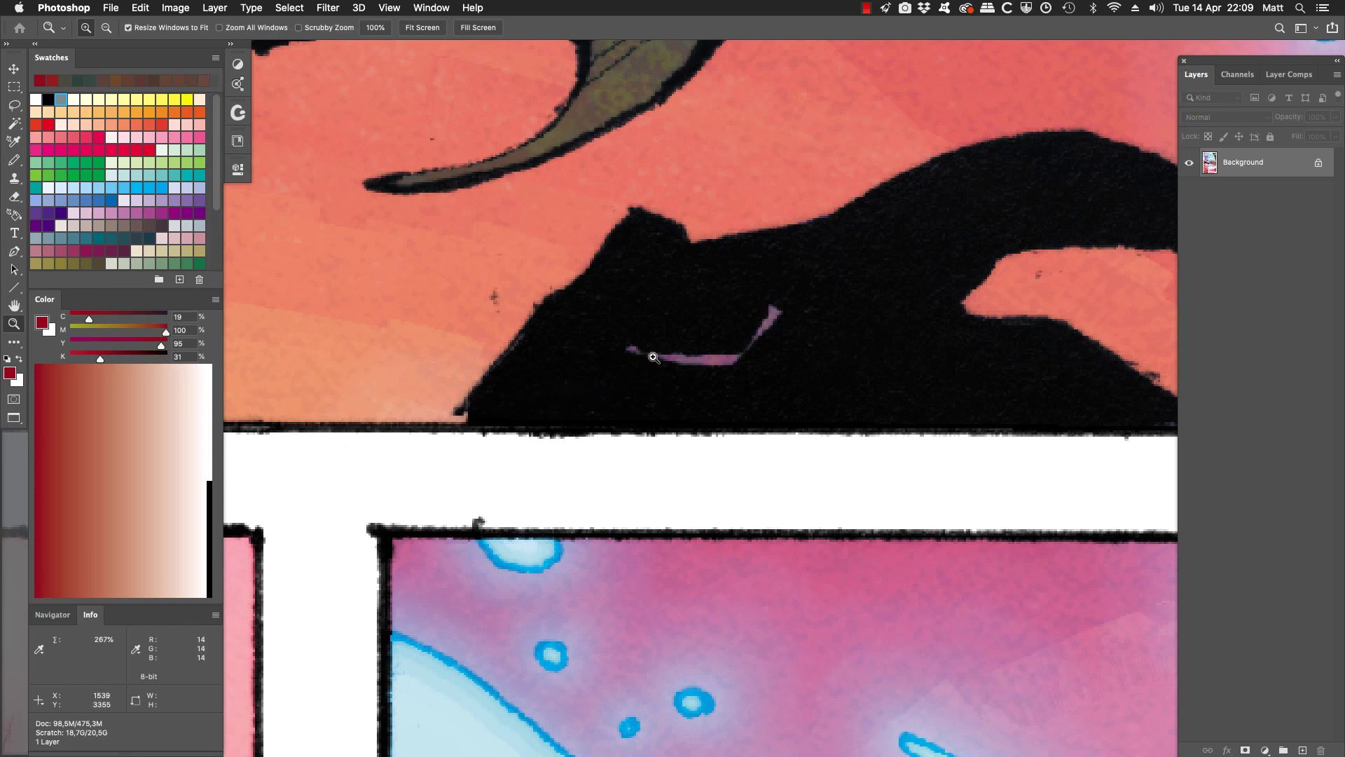
alt+click(678, 454)
alt+click(678, 454)
alt+click(678, 454)
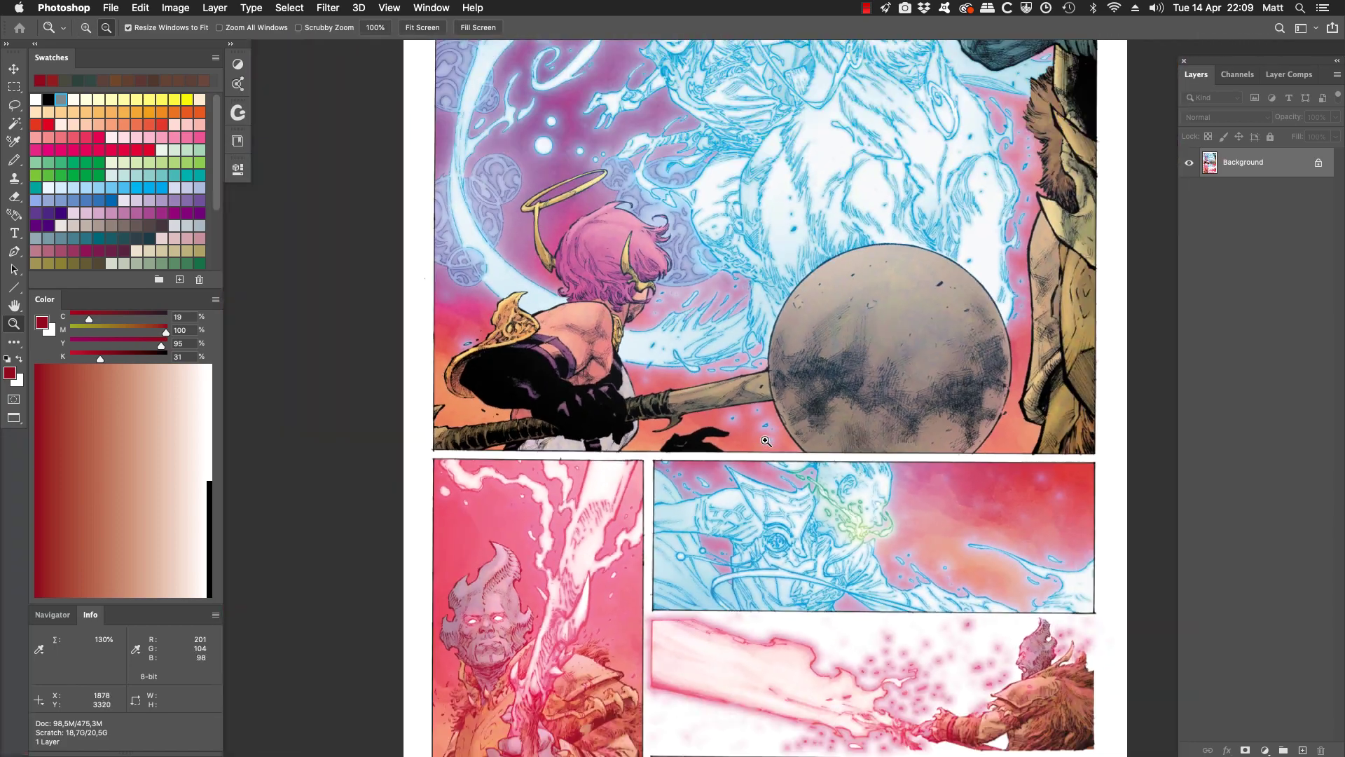
drag(815, 490, 788, 501)
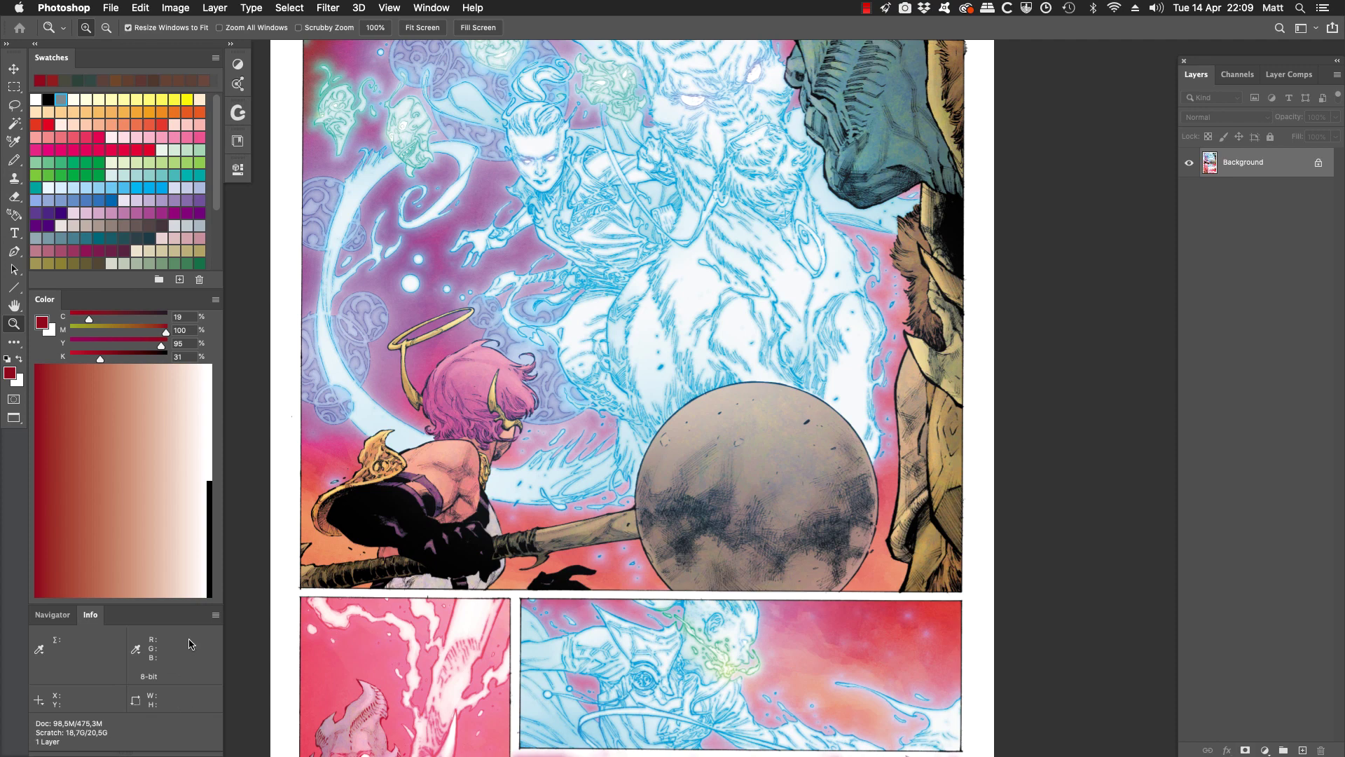
Set the second color readout of the Info panel to CMYK Color and fit the whole page on screen
click(218, 615)
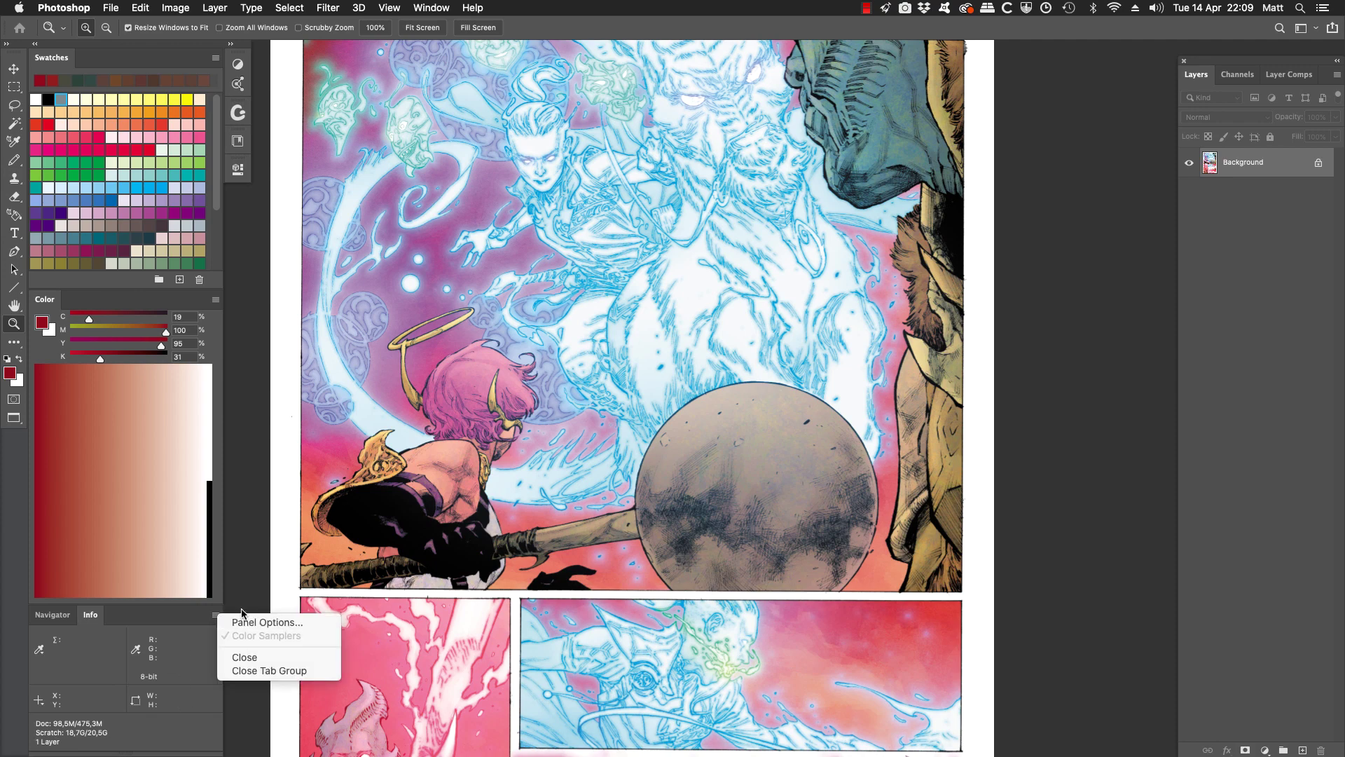
click(246, 624)
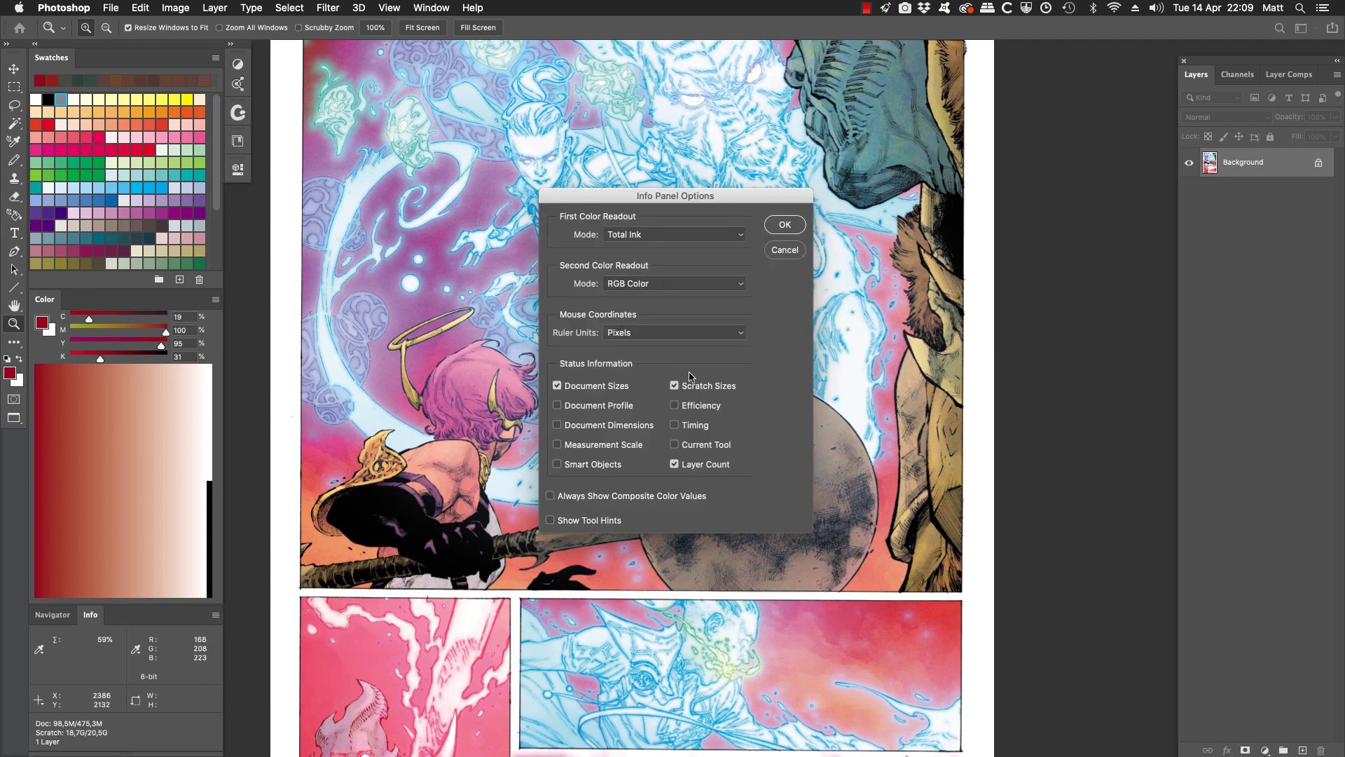
click(657, 284)
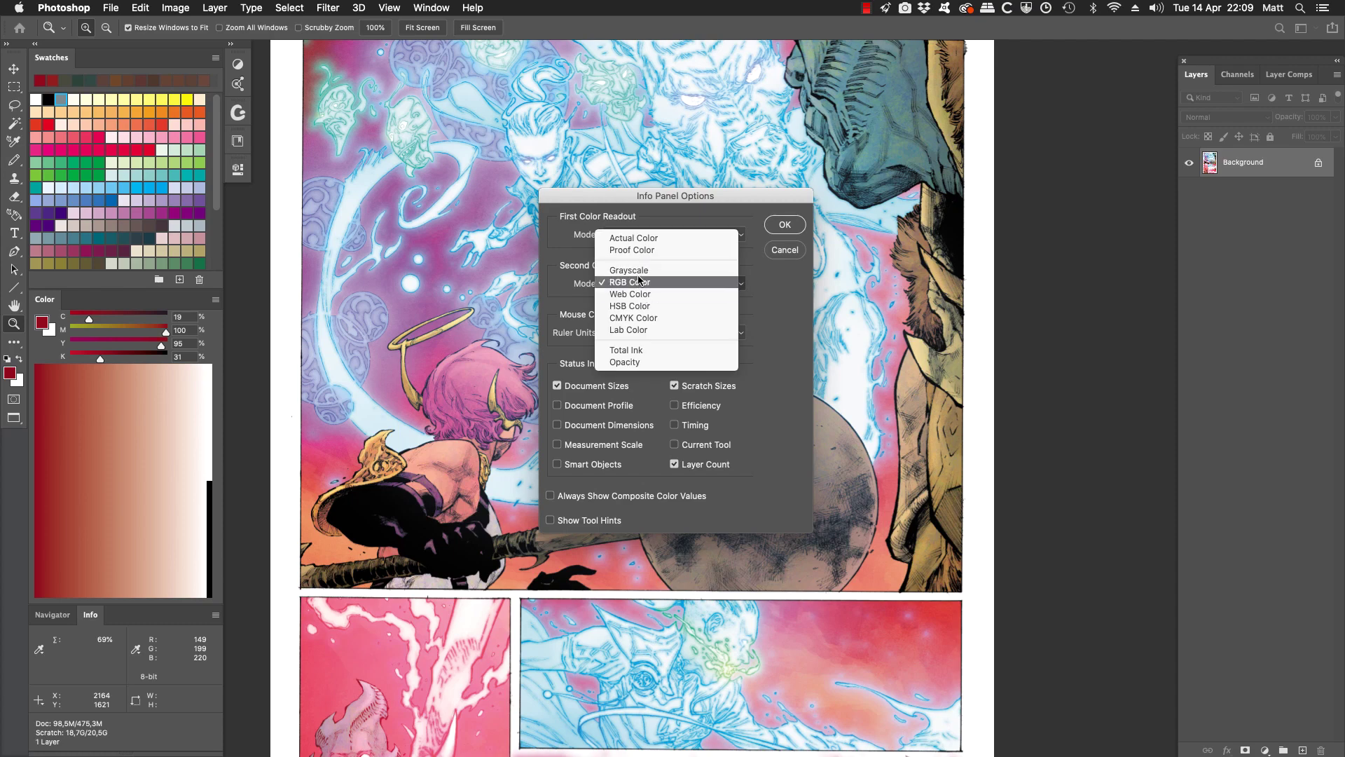
click(634, 318)
click(774, 225)
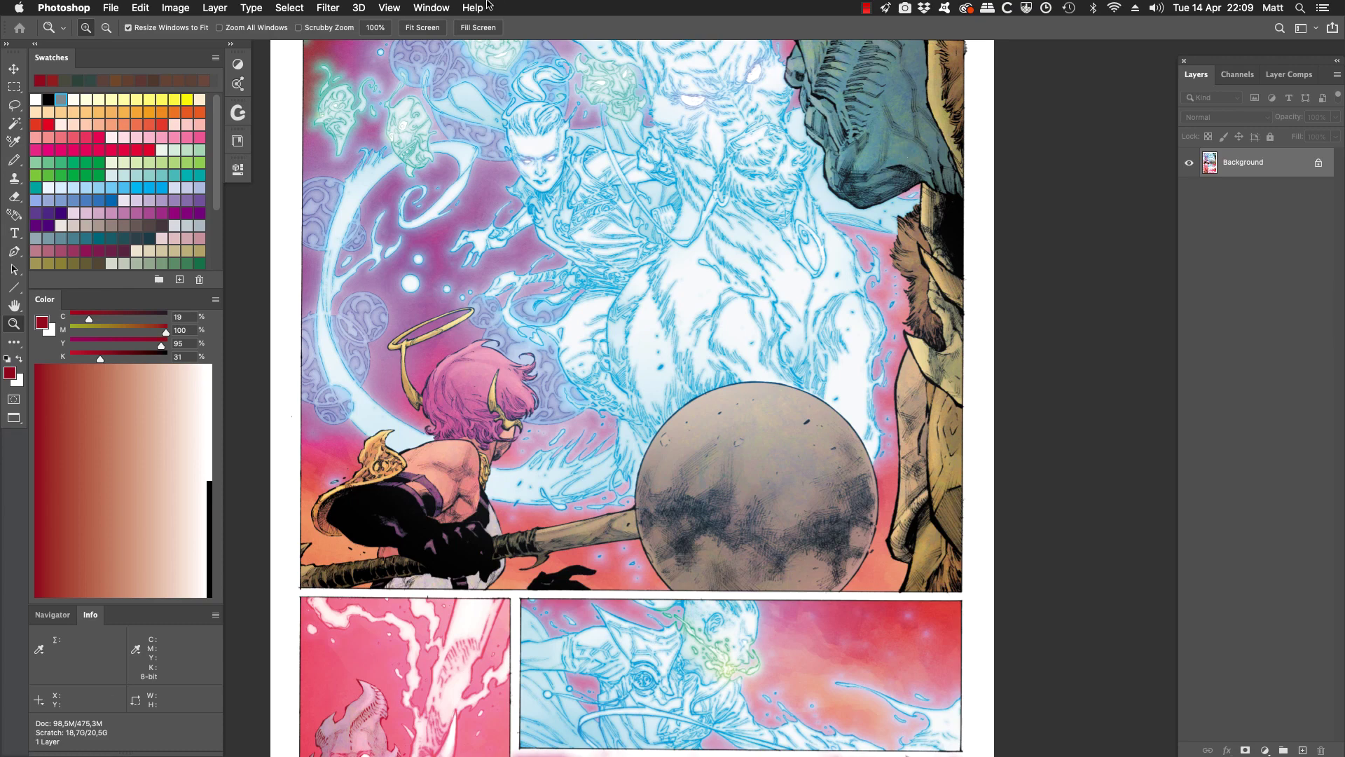
click(421, 28)
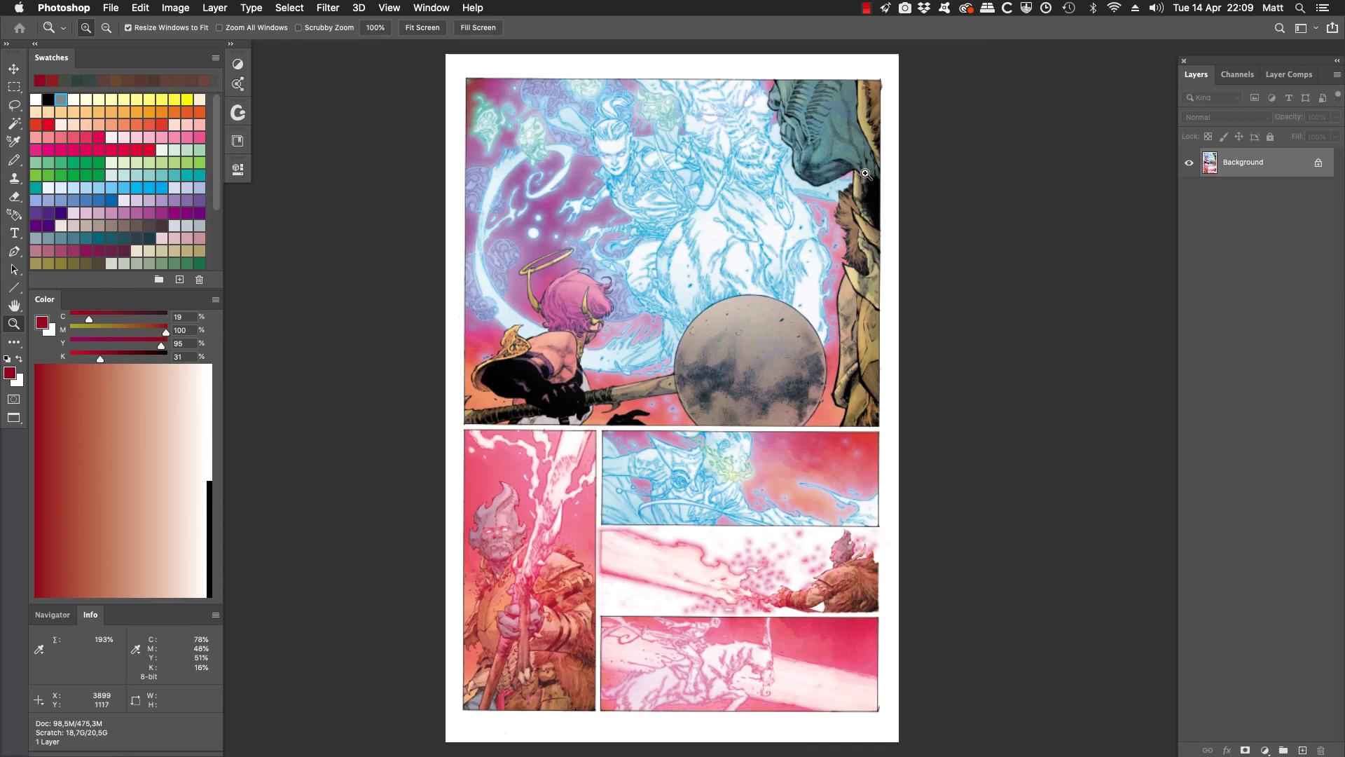